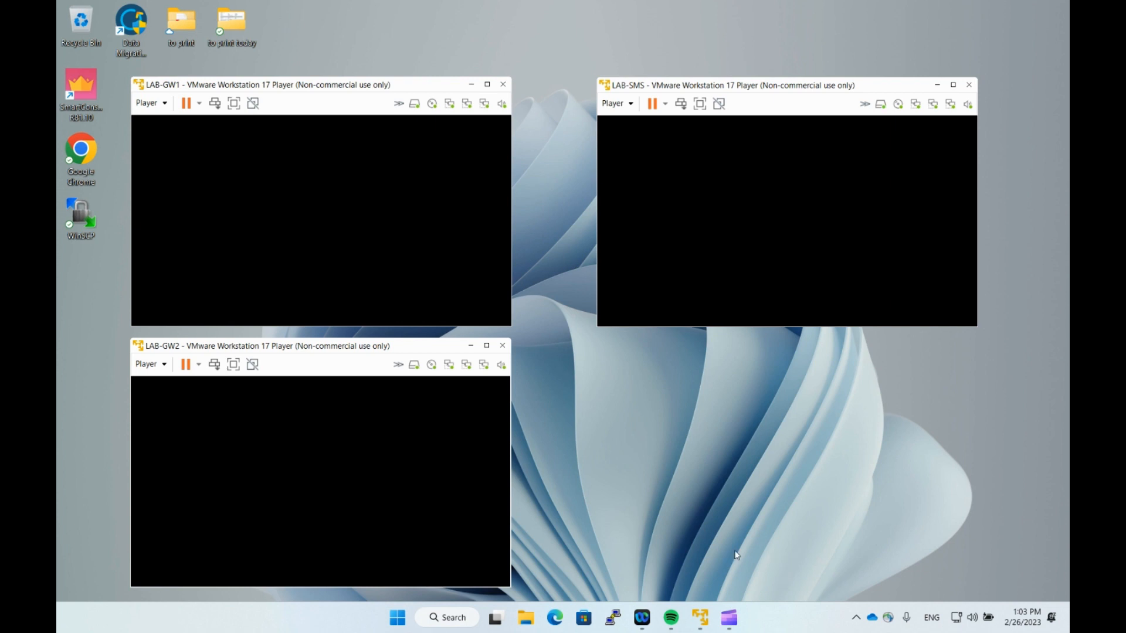
Open LAB-GW1's Gaia Portal at 192.168.43.2 from the Checkpoint bookmarks and log in as admin.
click(558, 625)
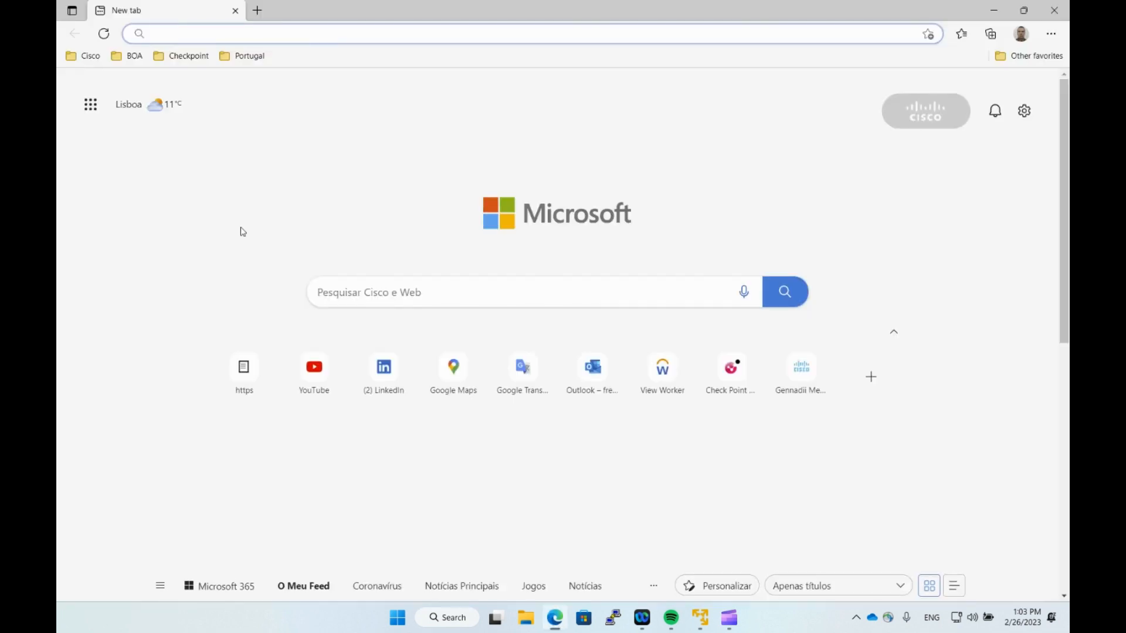
click(182, 56)
click(204, 139)
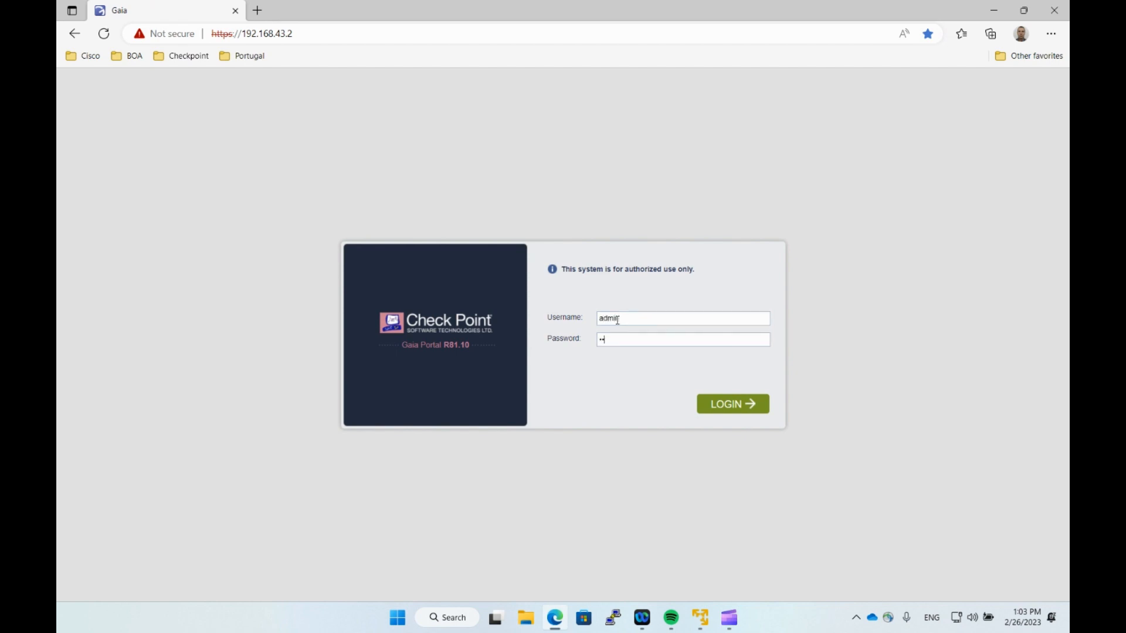
text(dmin)
key(Return)
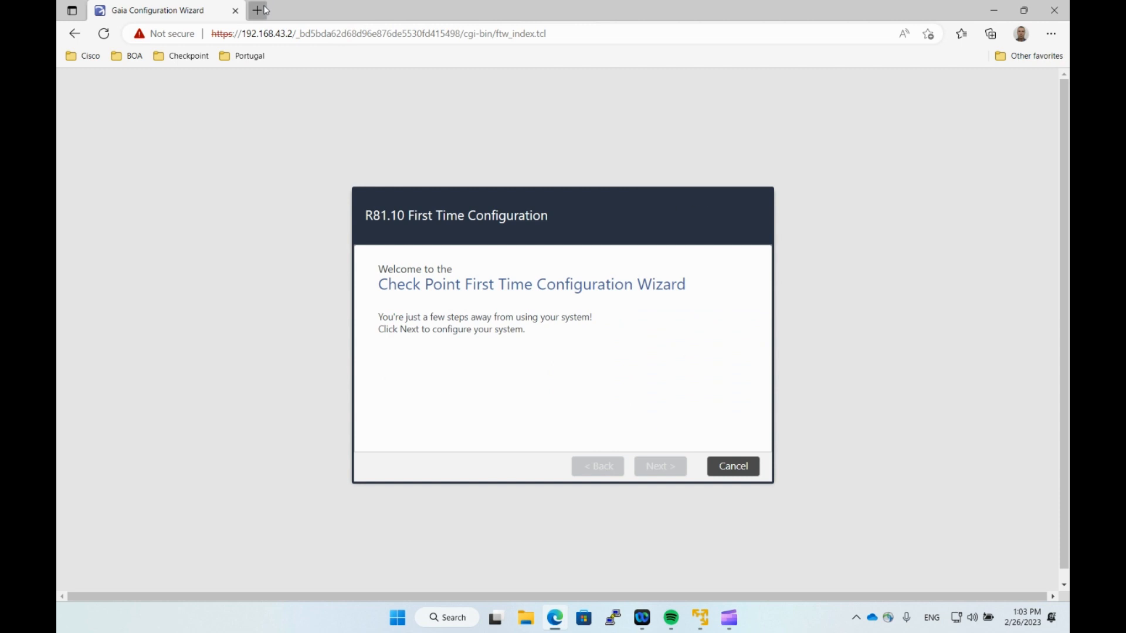
Log in as admin to LAB-GW2 at 192.168.43.3 in a new tab, then return to LAB-GW1.
click(256, 10)
click(184, 57)
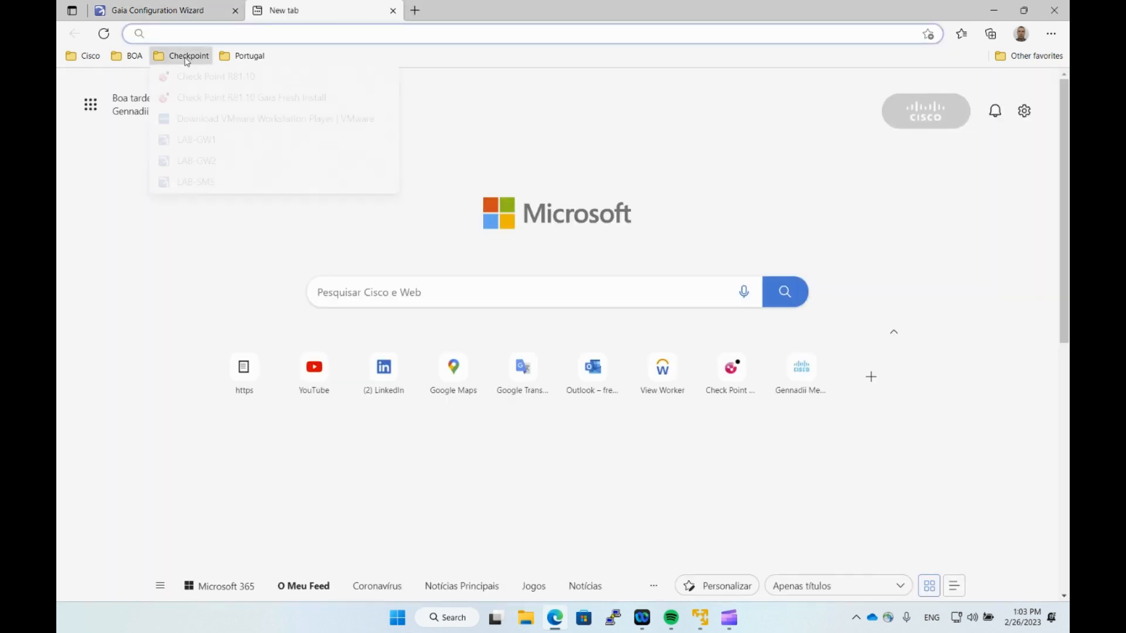
click(203, 160)
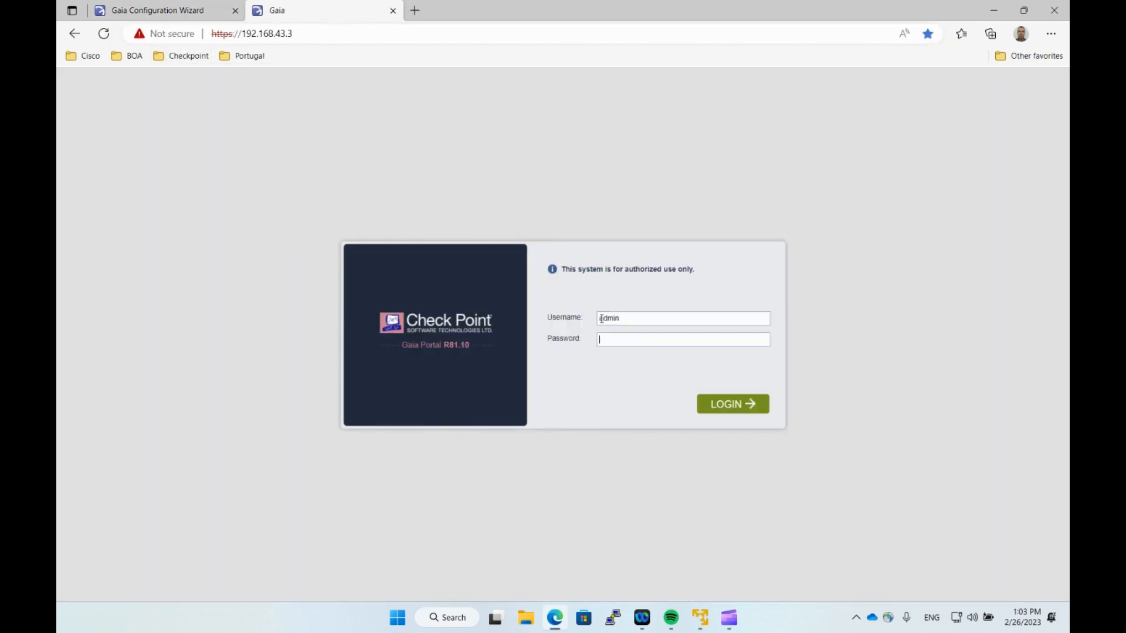
text(admin)
key(Return)
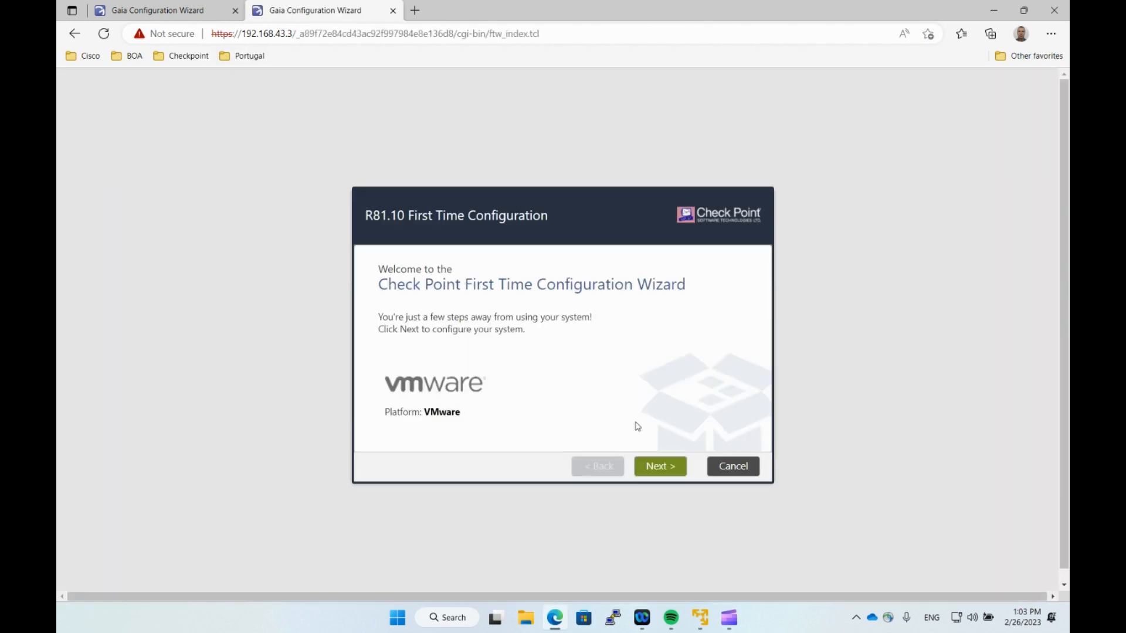
click(141, 6)
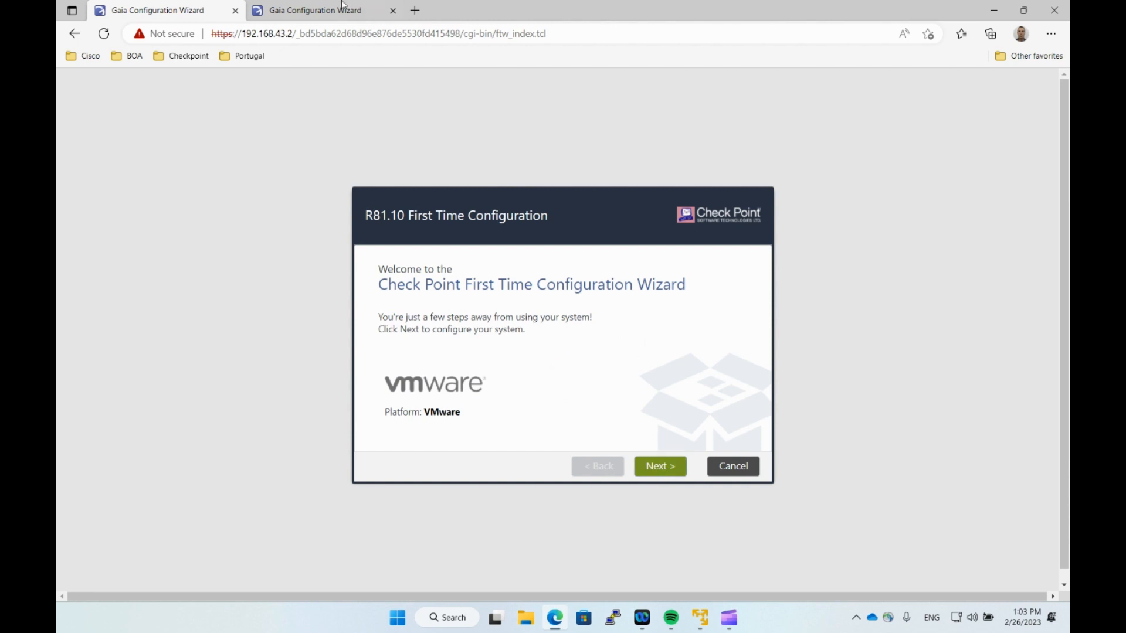
Advance LAB-GW1's wizard past Welcome, Deployment Options and Management Connection.
click(655, 471)
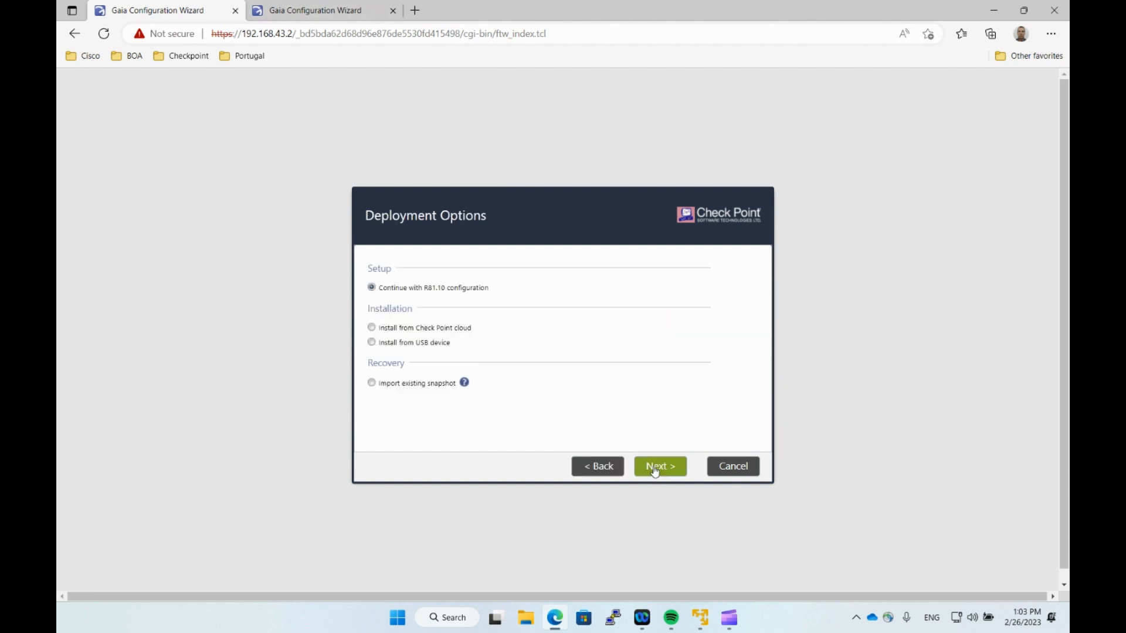
click(664, 466)
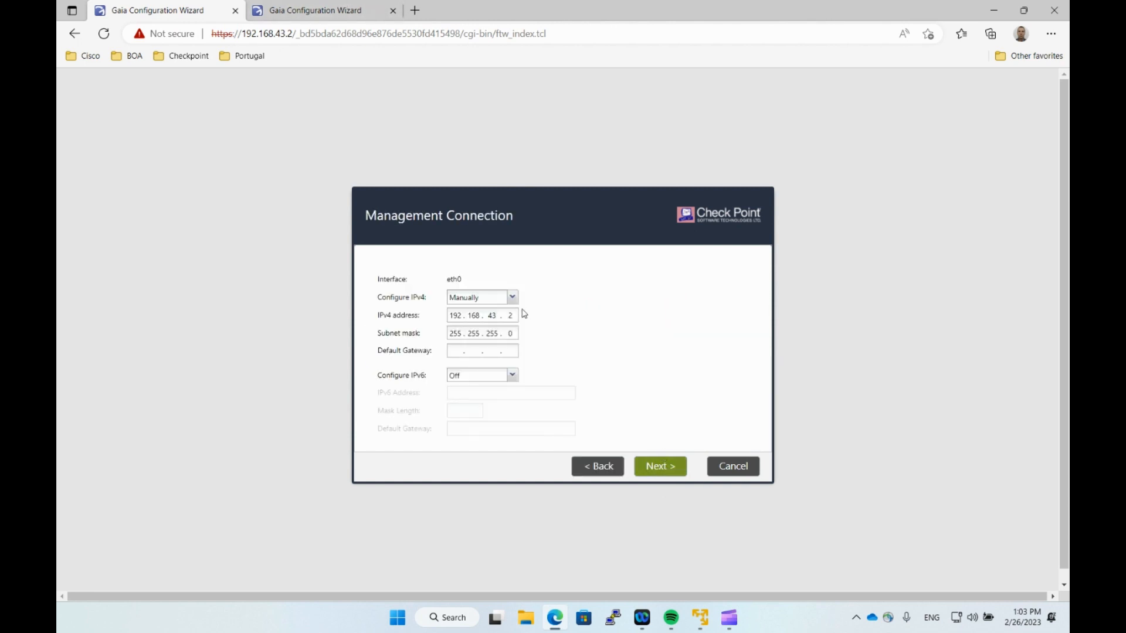
click(661, 469)
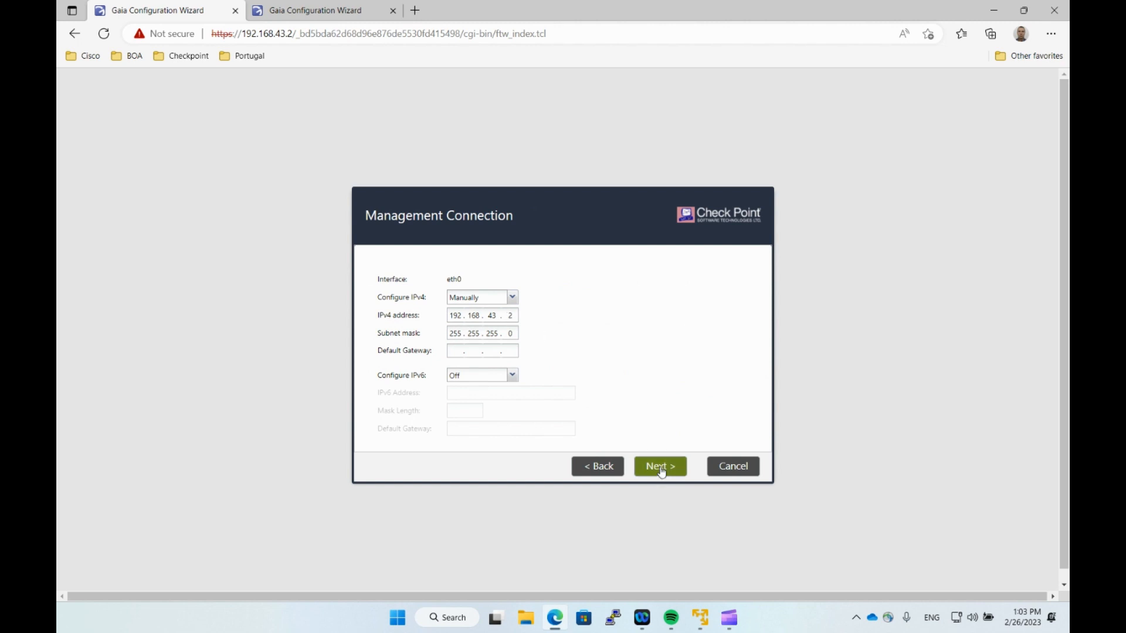
Configure eth1 IPv4 manually as 172.16.1.2 with mask 255.255.255.0 and continue.
click(518, 321)
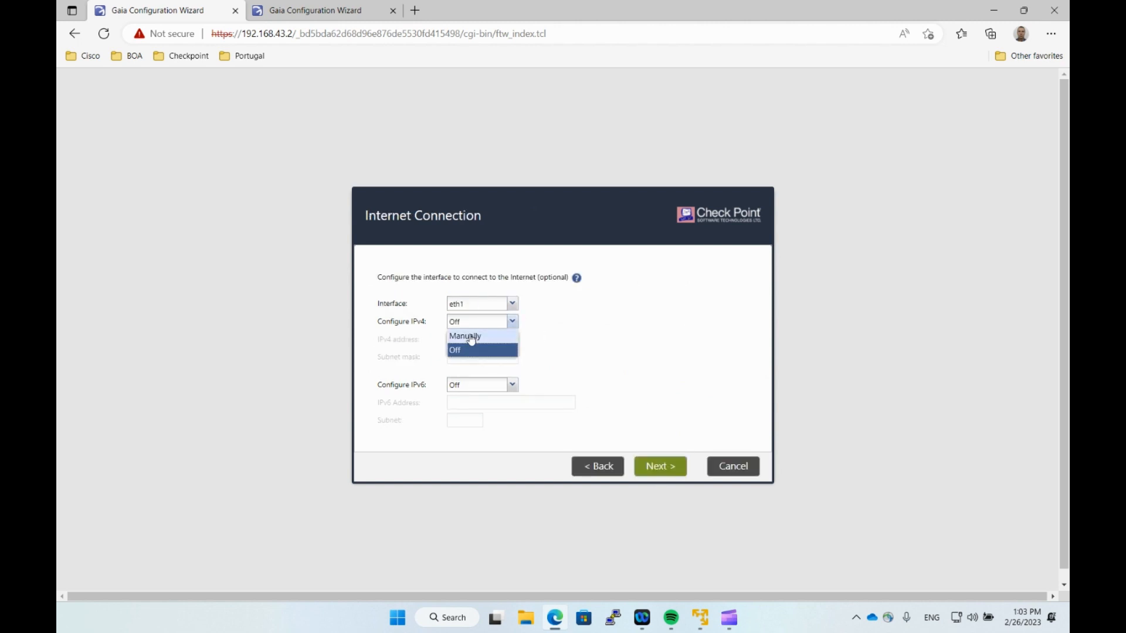
click(462, 332)
click(451, 339)
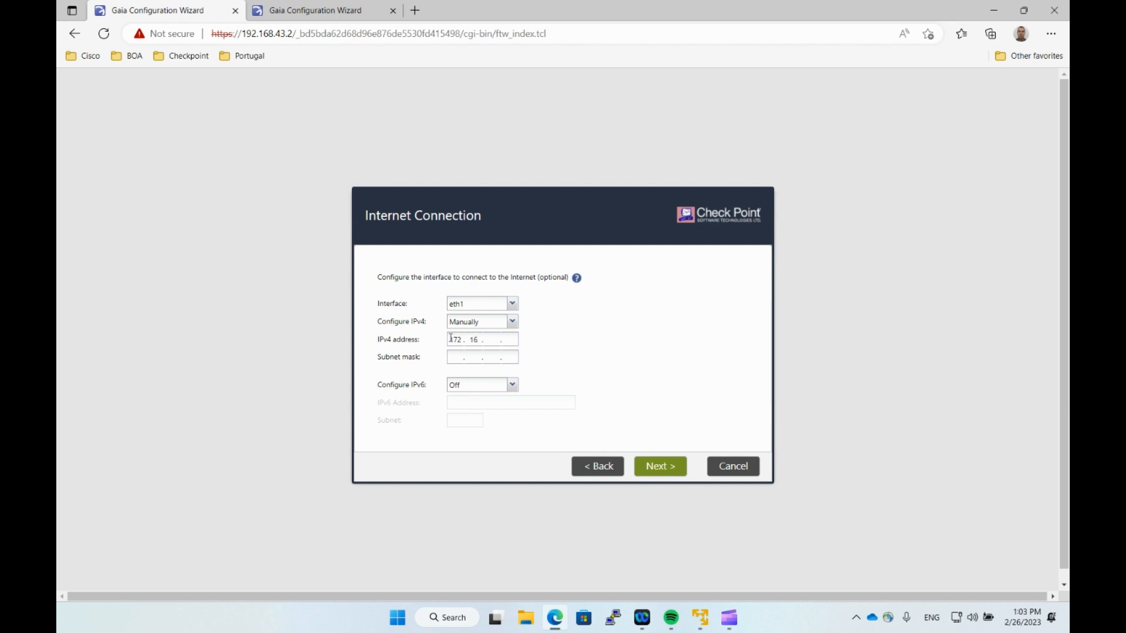
text(1)
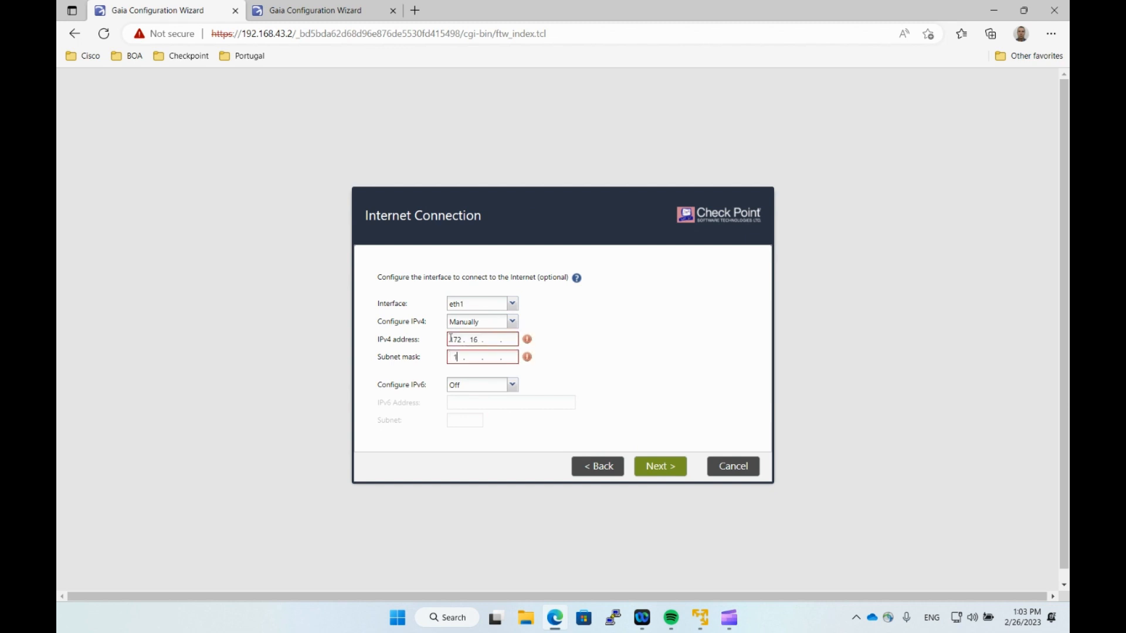
click(491, 340)
text(172)
key(Tab)
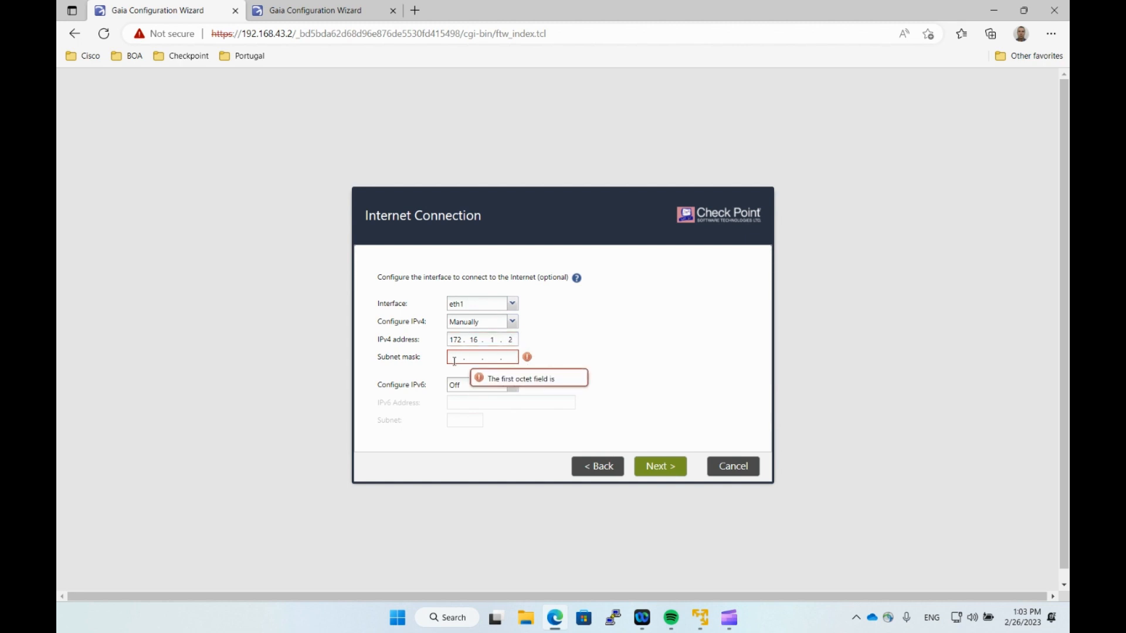
text(2)
text(55.255.255.)
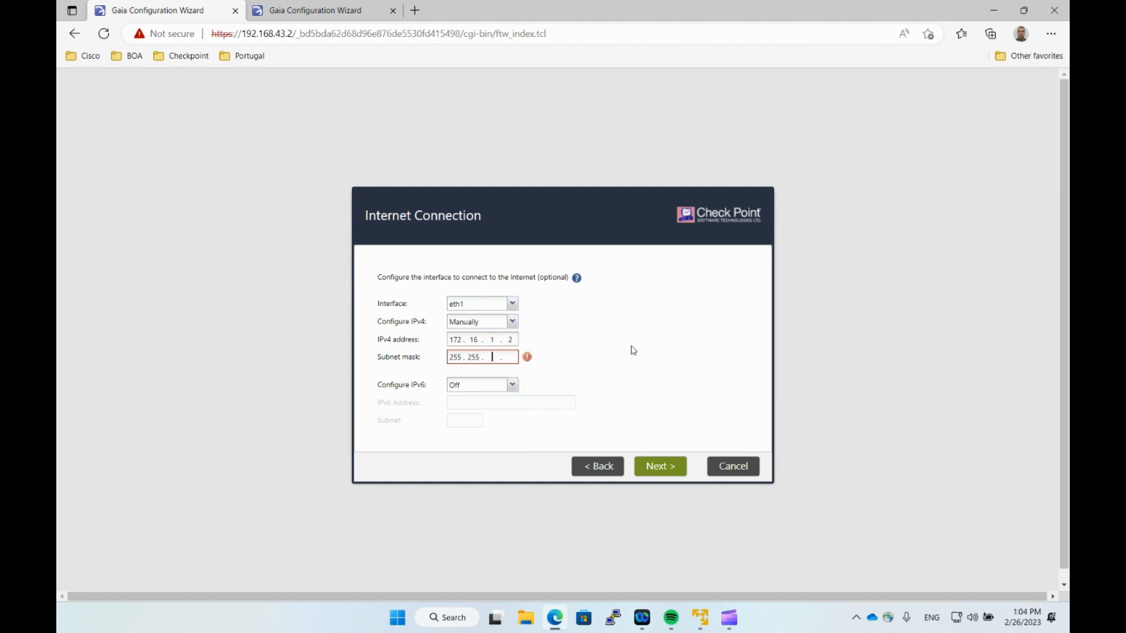
text(0)
click(669, 478)
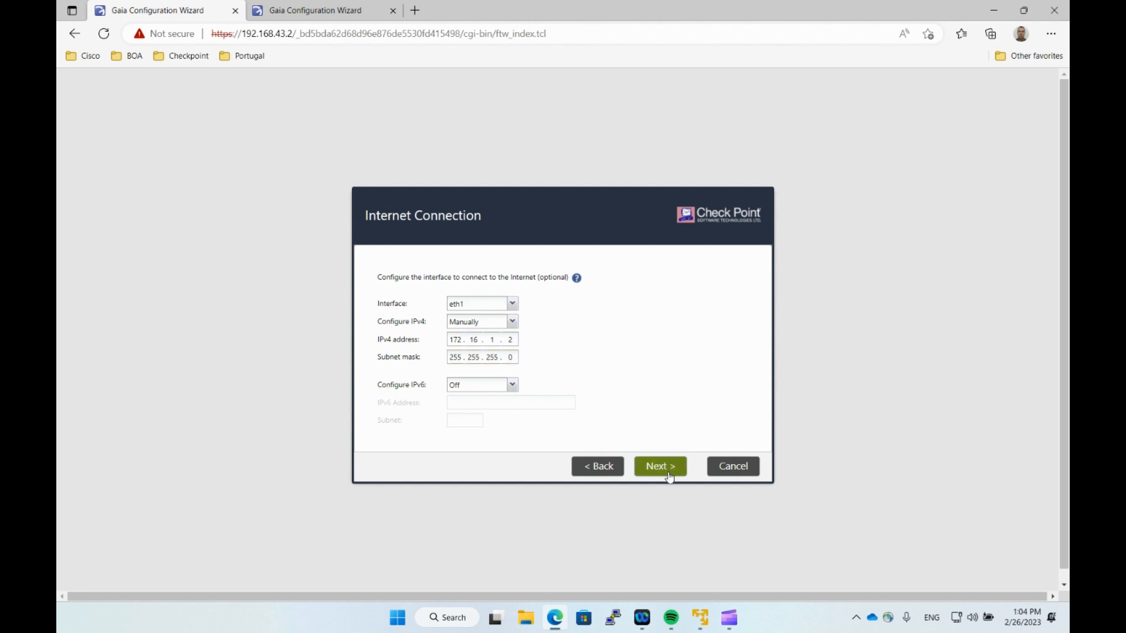
drag(464, 261, 422, 258)
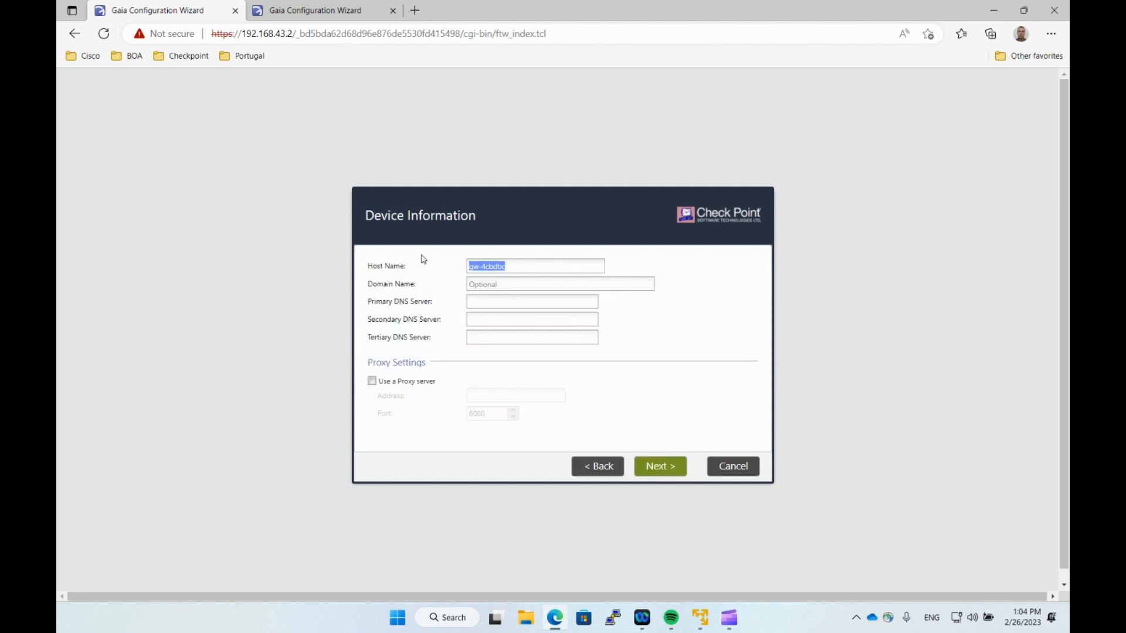
Set the host name to LAB-GW and accept the device information and installation type.
text(LAB-GW1)
click(665, 467)
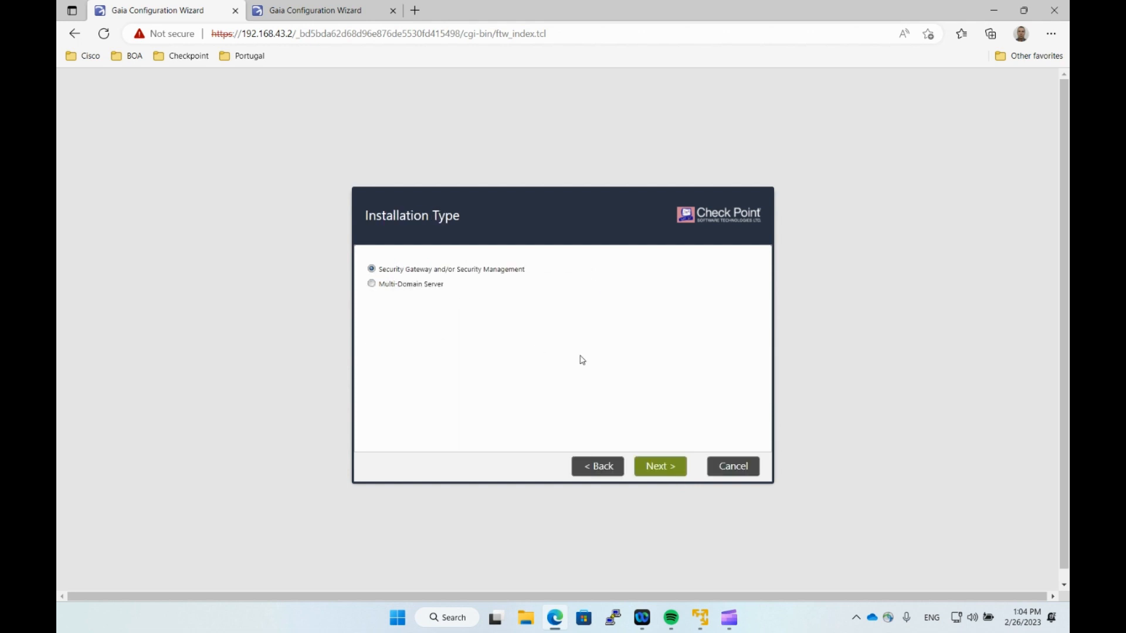
click(664, 467)
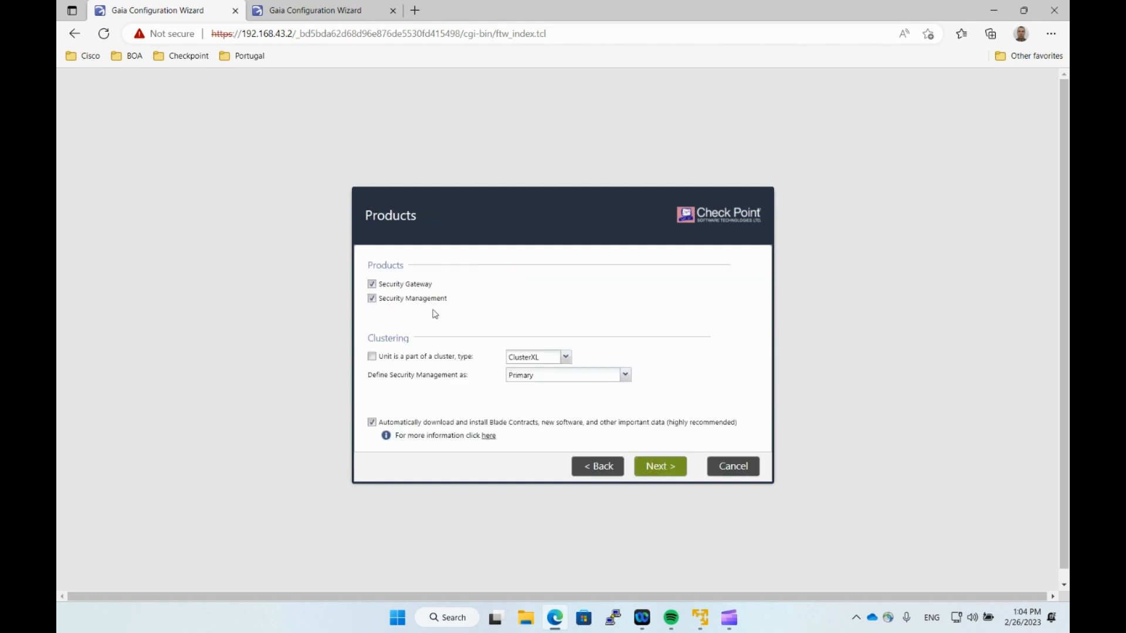
Select Security Gateway only, as a VRRP Cluster member, with automatic downloads disabled.
click(372, 300)
click(372, 357)
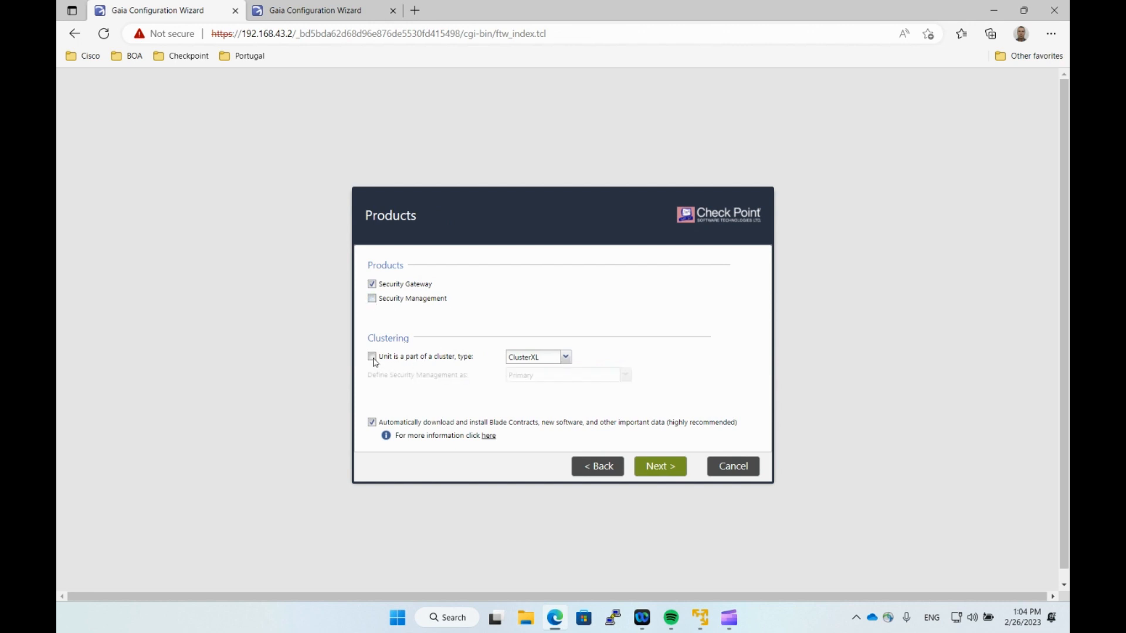
click(555, 362)
click(547, 386)
click(372, 422)
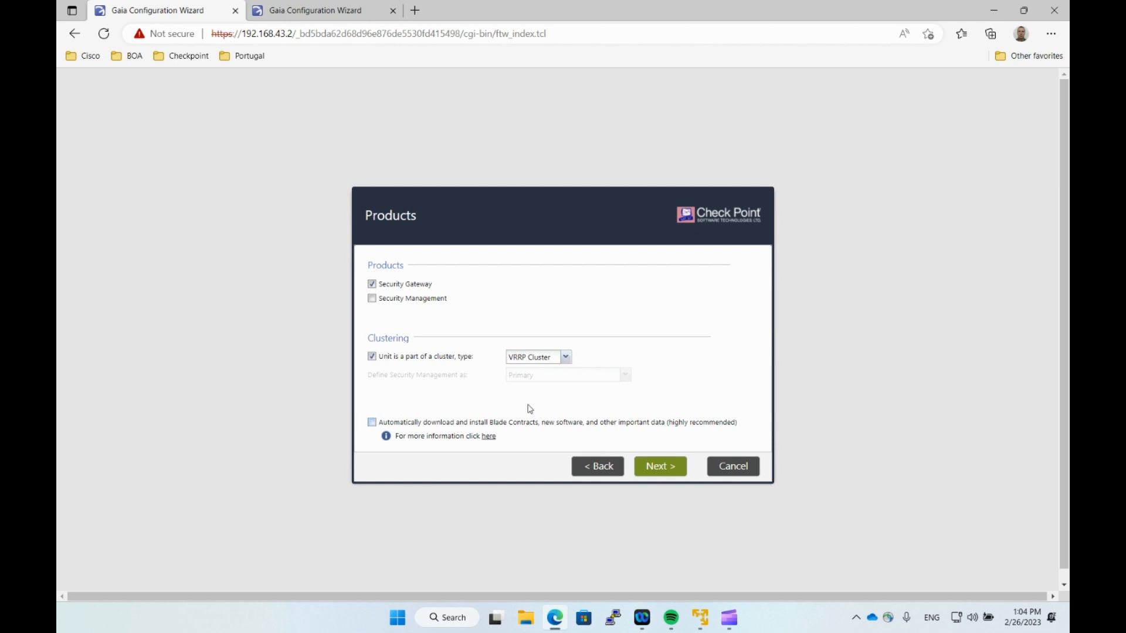
click(660, 466)
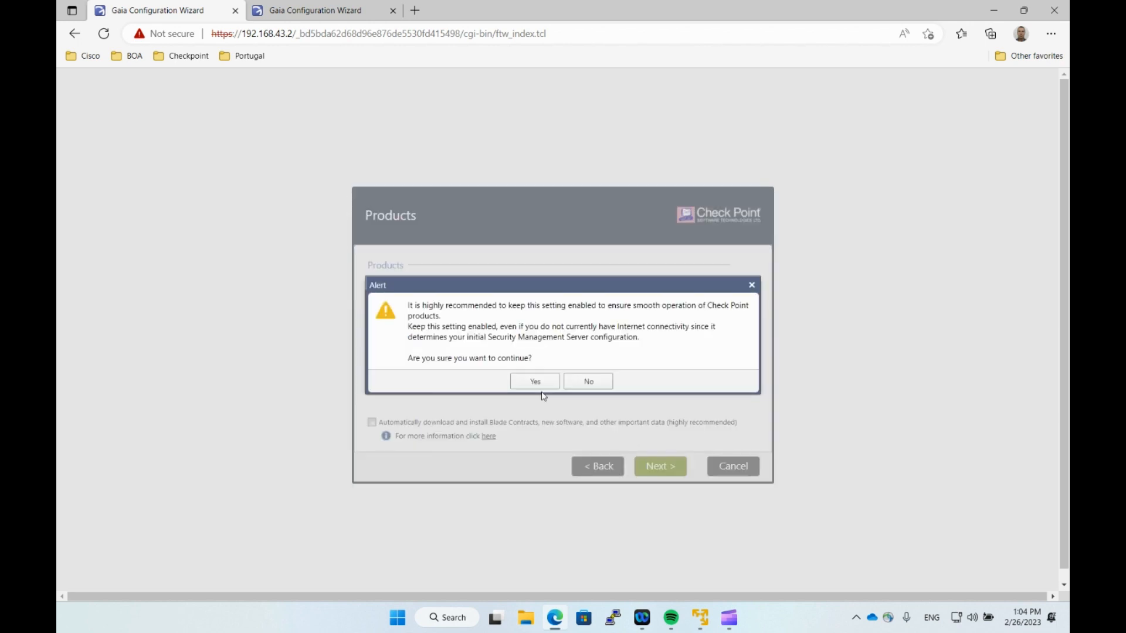
Confirm disabling automatic downloads, then read and acknowledge the VRRP clustering notes.
click(536, 383)
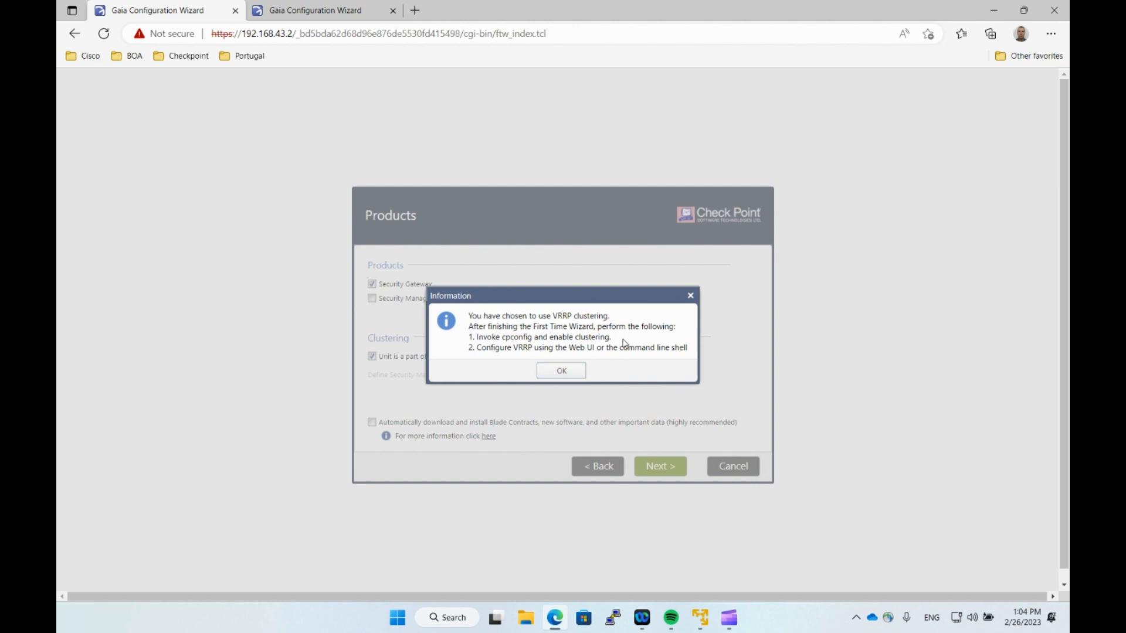
drag(609, 338, 477, 340)
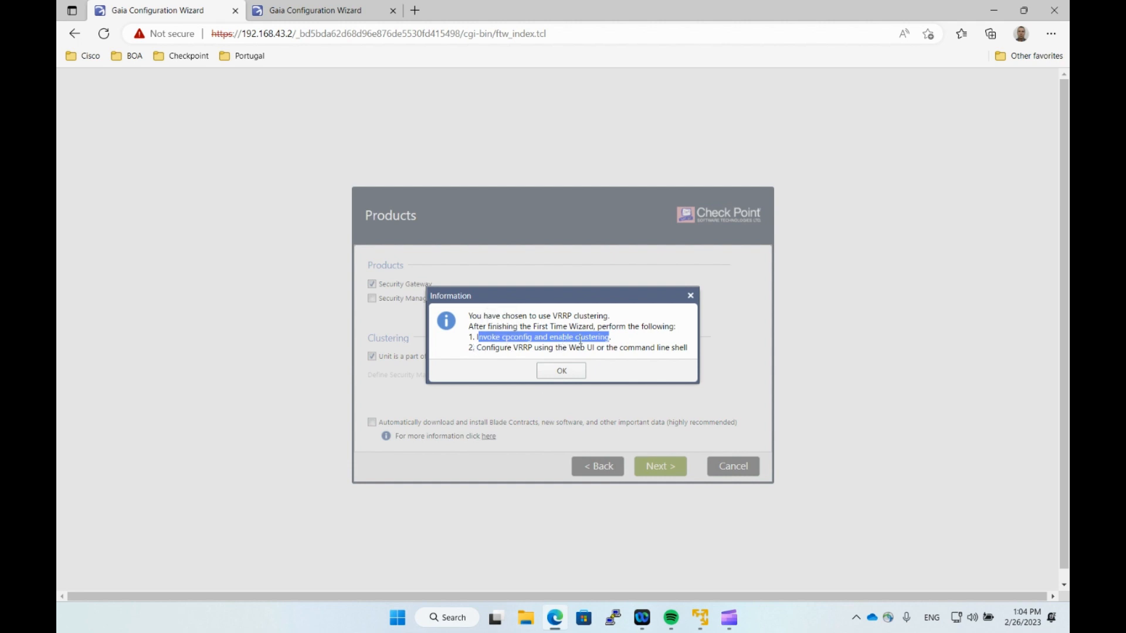
click(503, 351)
drag(478, 348, 553, 349)
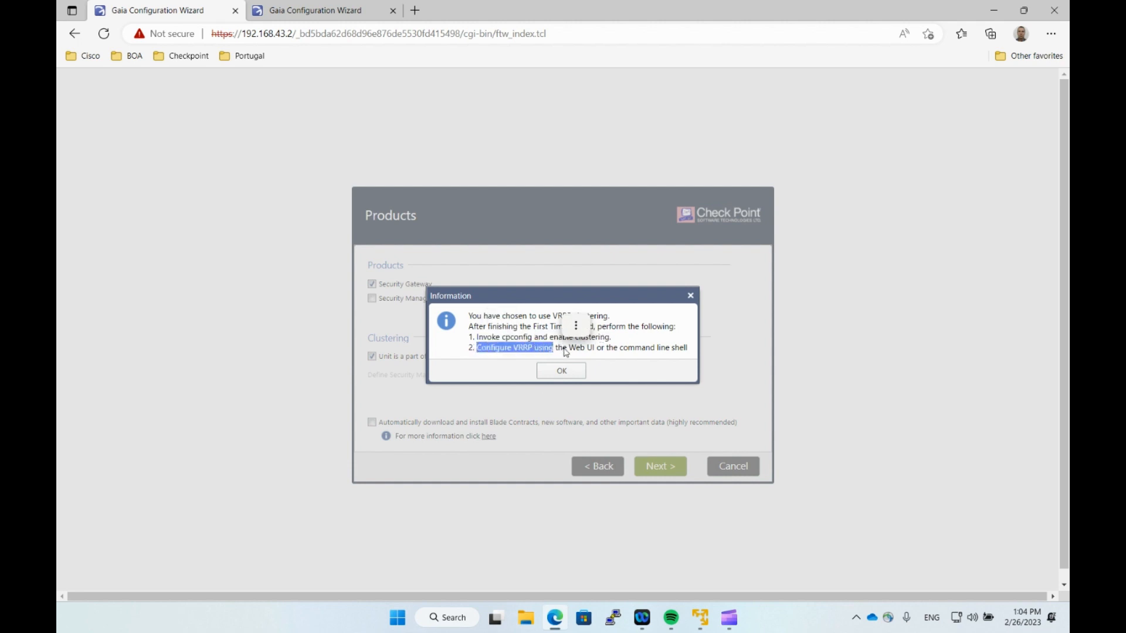
click(571, 347)
drag(571, 347, 616, 349)
click(601, 345)
click(571, 333)
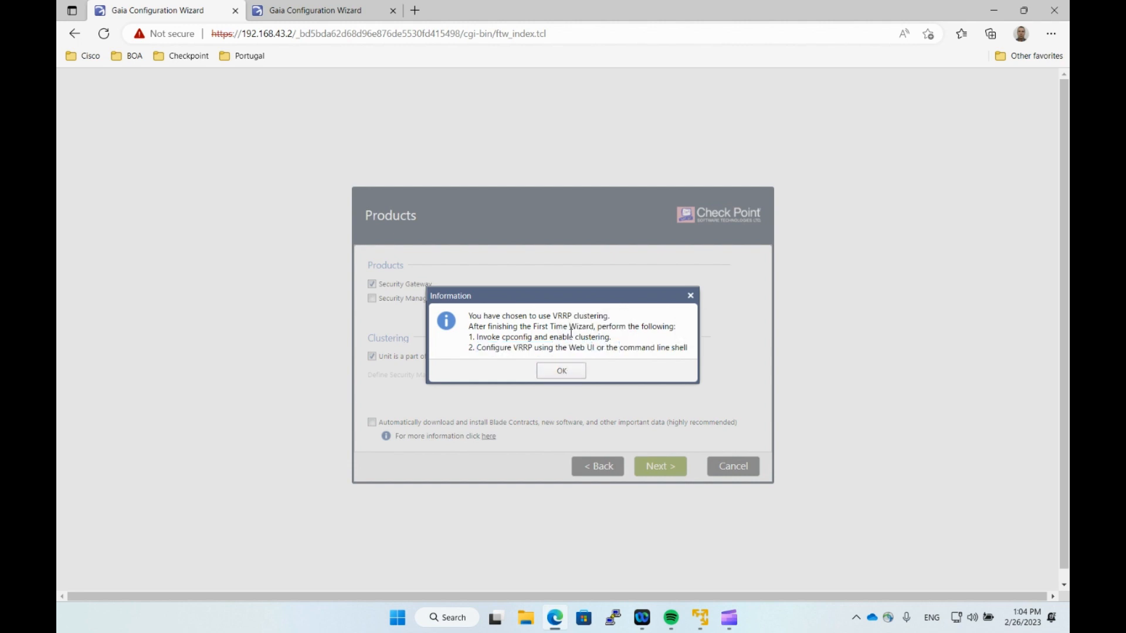
click(566, 372)
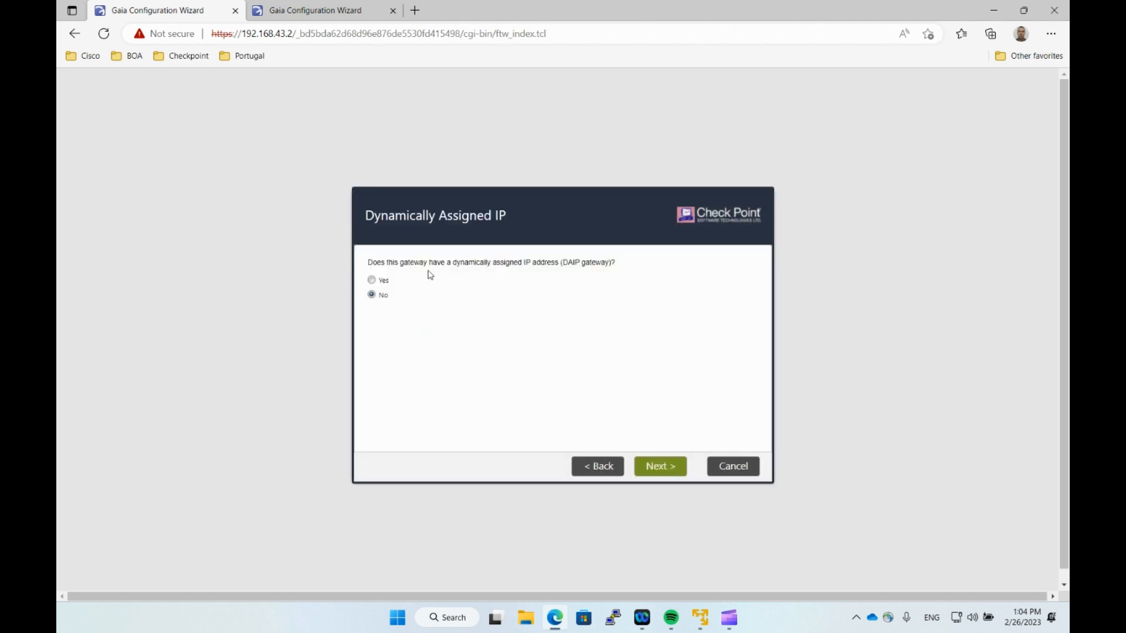
Keep the gateway non-DAIP, then enter and confirm the SIC activation key.
drag(385, 263, 580, 263)
click(524, 309)
click(670, 472)
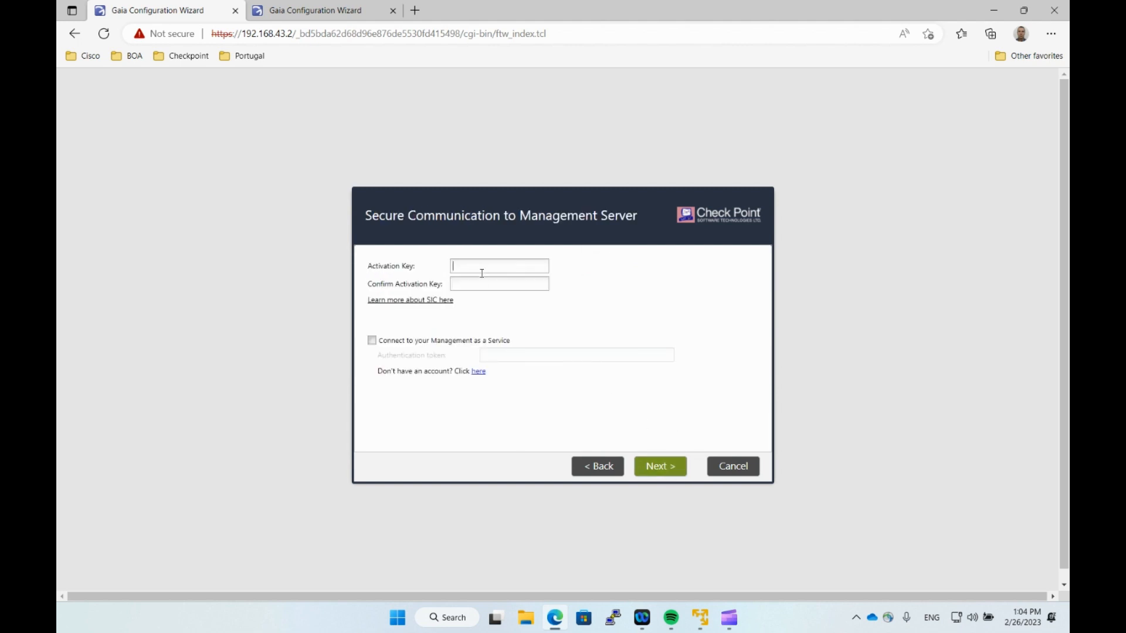
text(vpn123vpn1)
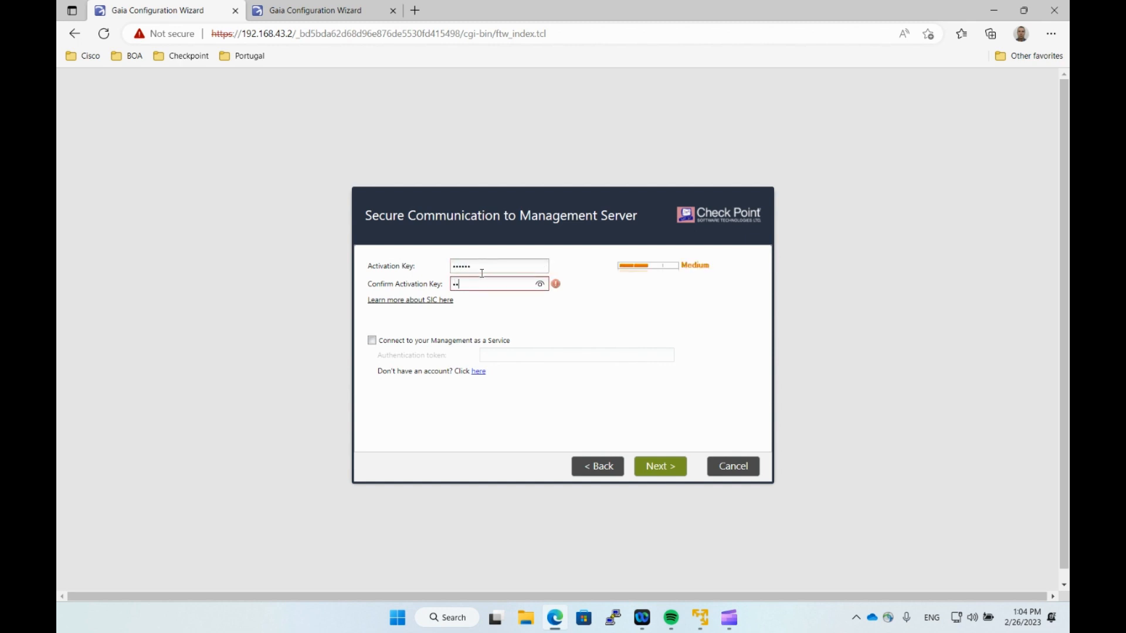
click(496, 324)
click(650, 472)
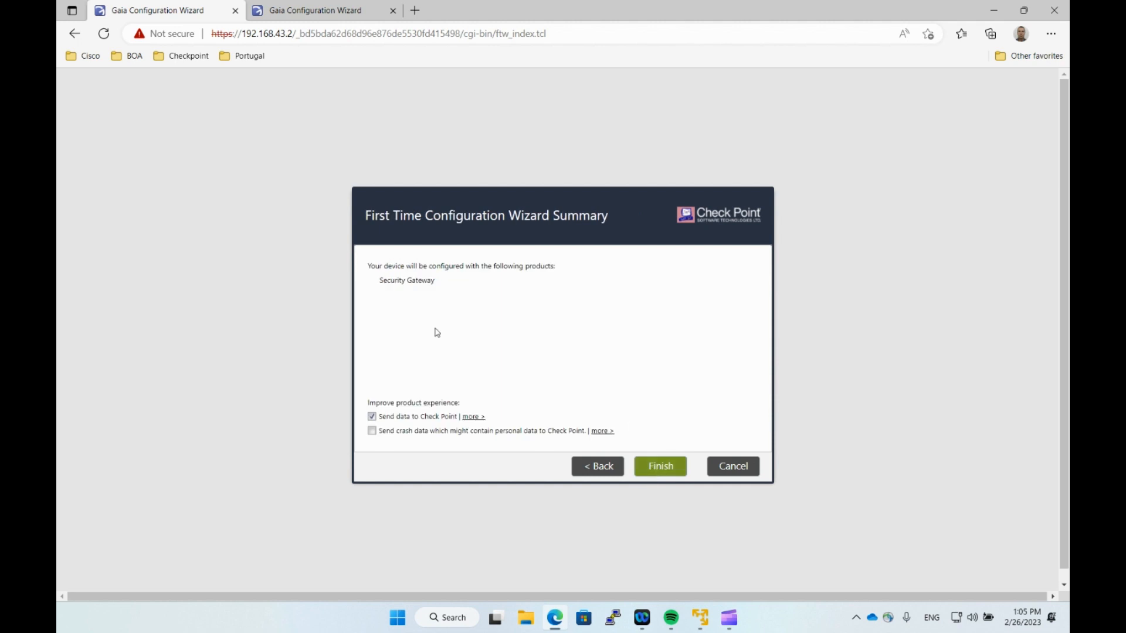
Stop sending data to Check Point and confirm applying the gateway configuration.
click(372, 417)
click(667, 464)
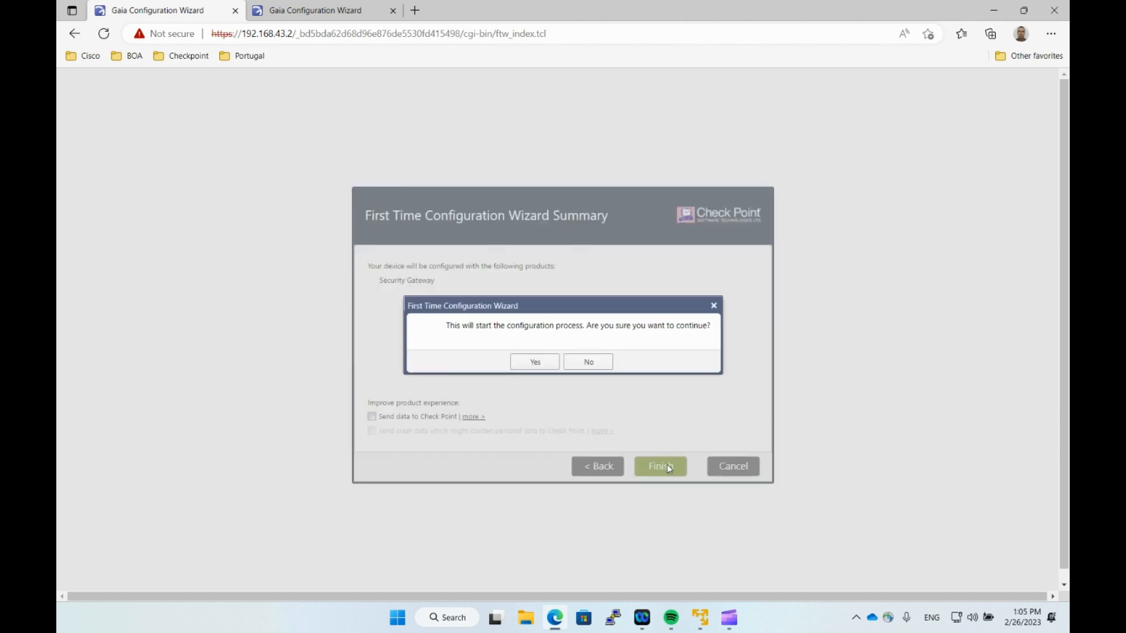
click(544, 363)
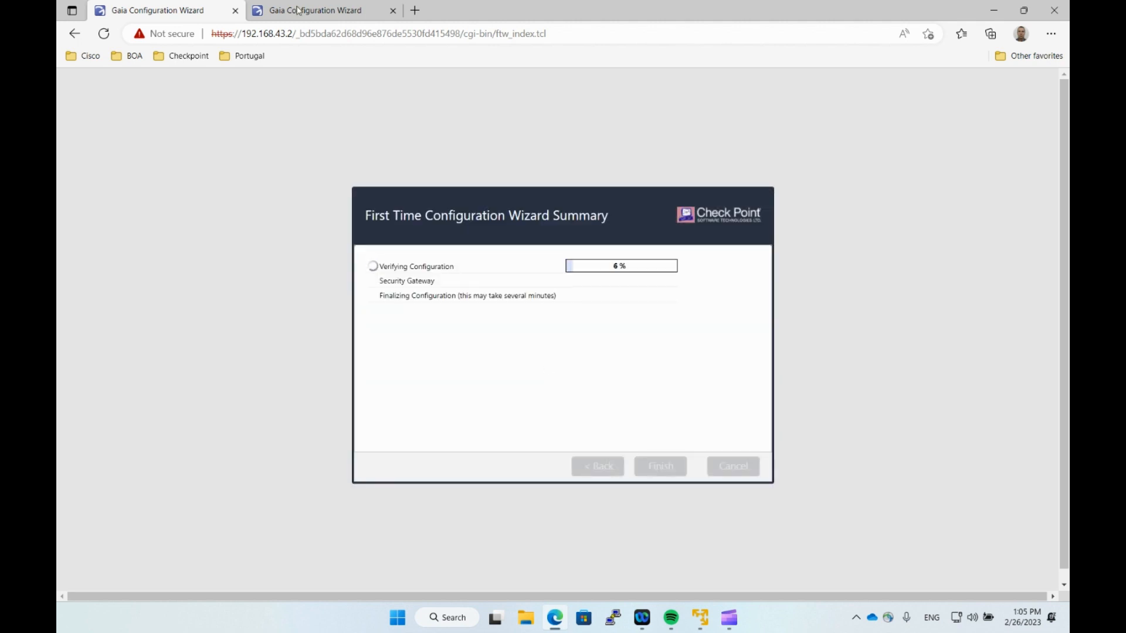
click(316, 10)
On LAB-GW2, configure eth1 IPv4 manually as 172.16.1.3 with mask 255.255.255.0.
click(657, 469)
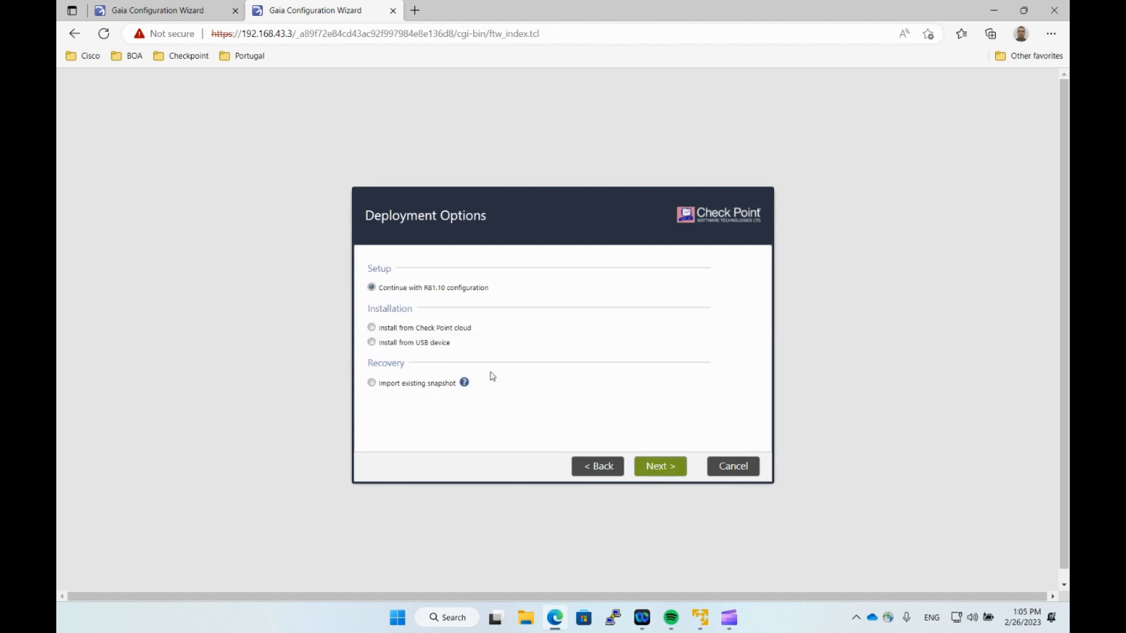
click(668, 469)
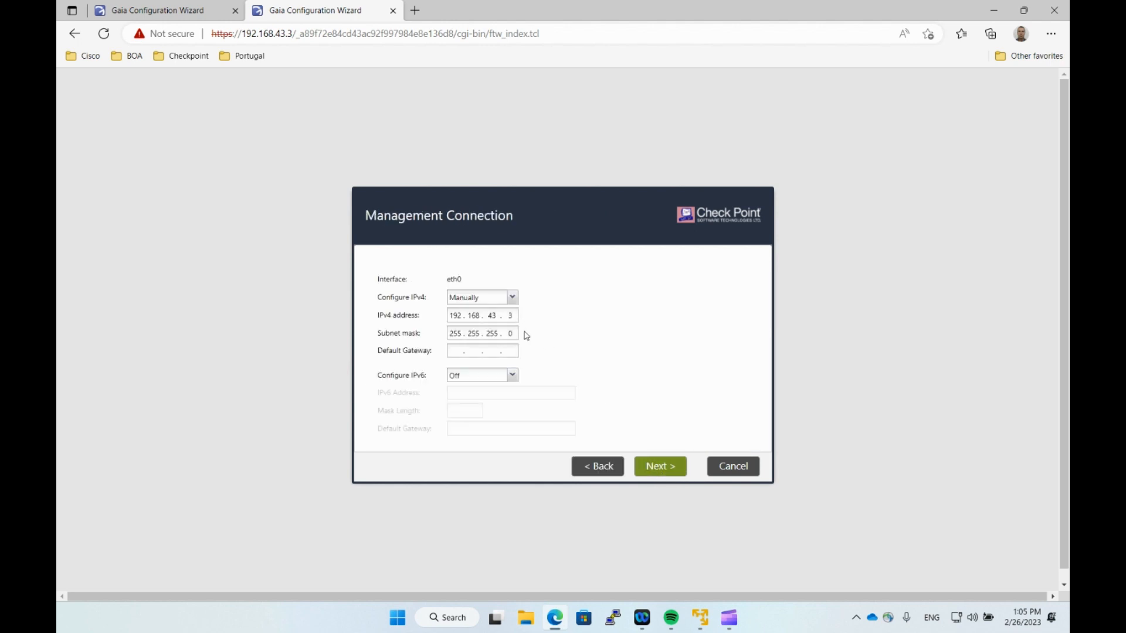
click(663, 467)
click(478, 310)
click(478, 318)
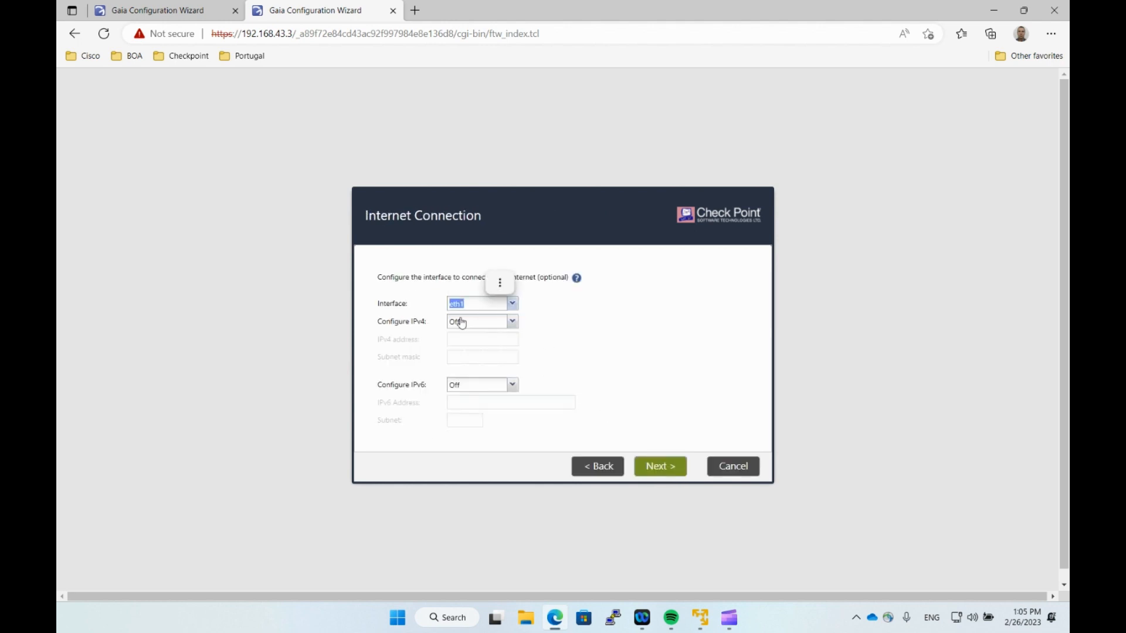
click(482, 321)
click(463, 335)
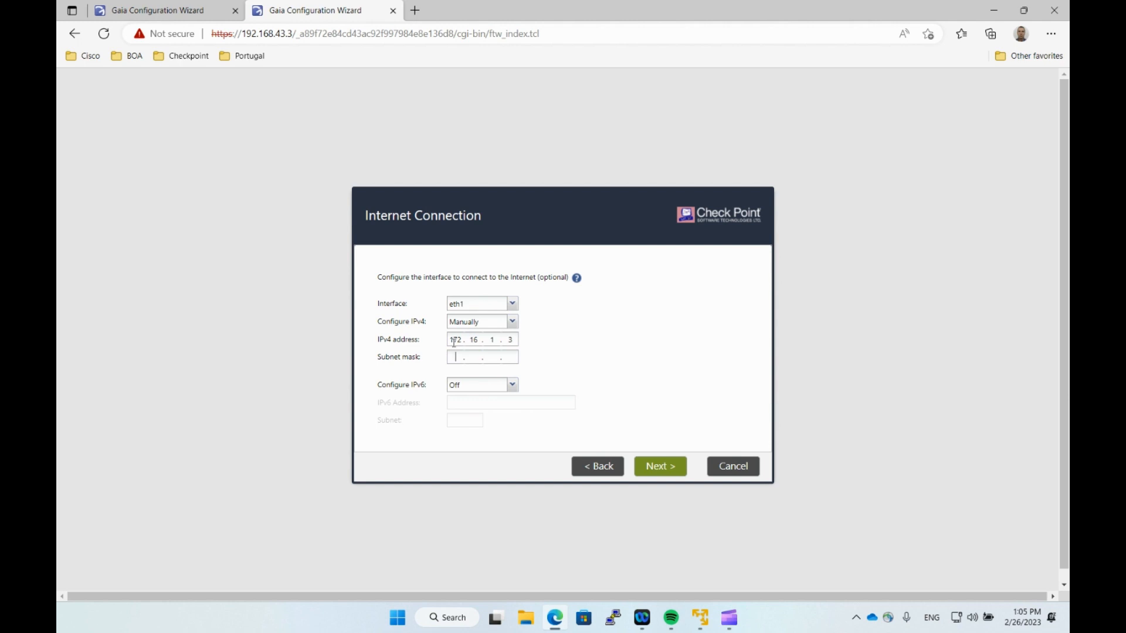
text(255 . 255 . 255 )
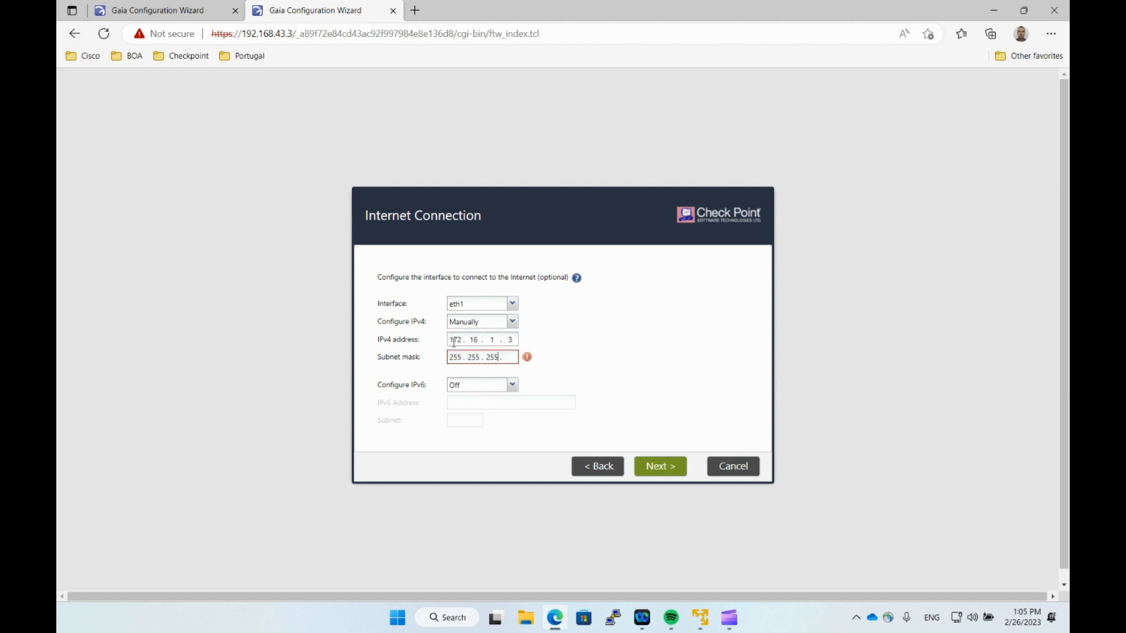
text(.)
click(656, 468)
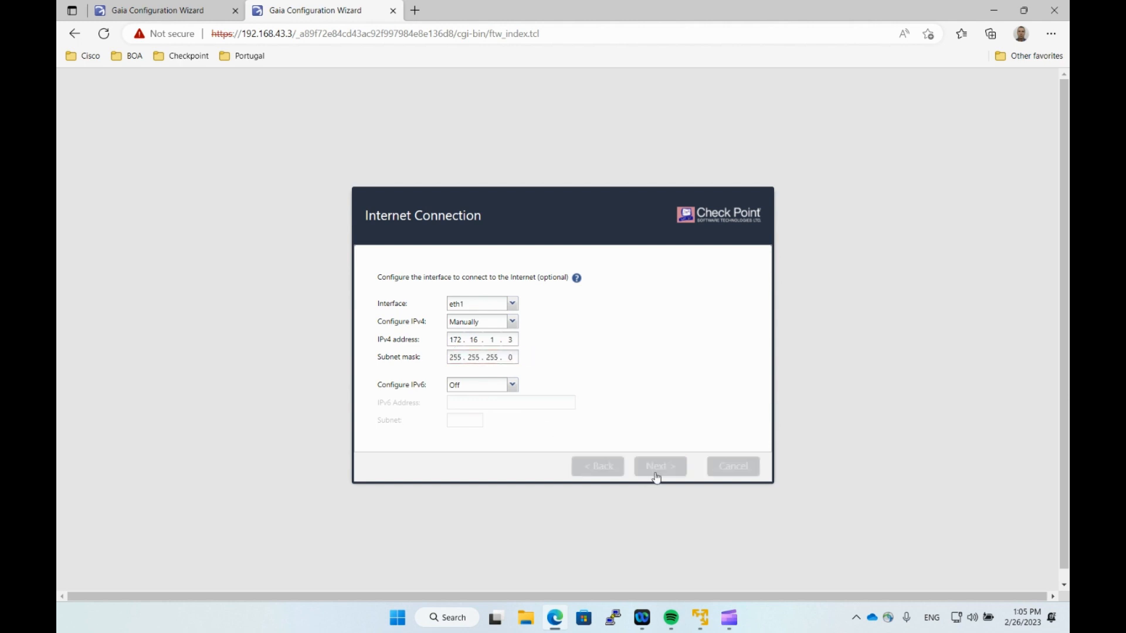
Set the host name to LAB-GW2 and accept date/time and installation type.
drag(509, 268, 405, 262)
text(L)
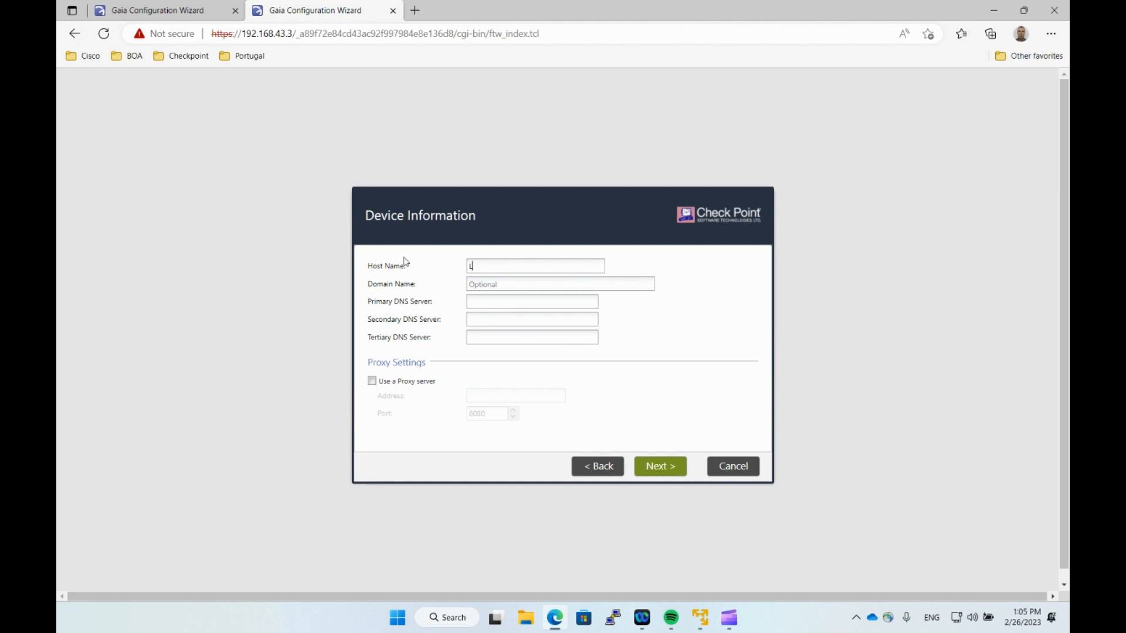
text(AB-GW2)
click(654, 469)
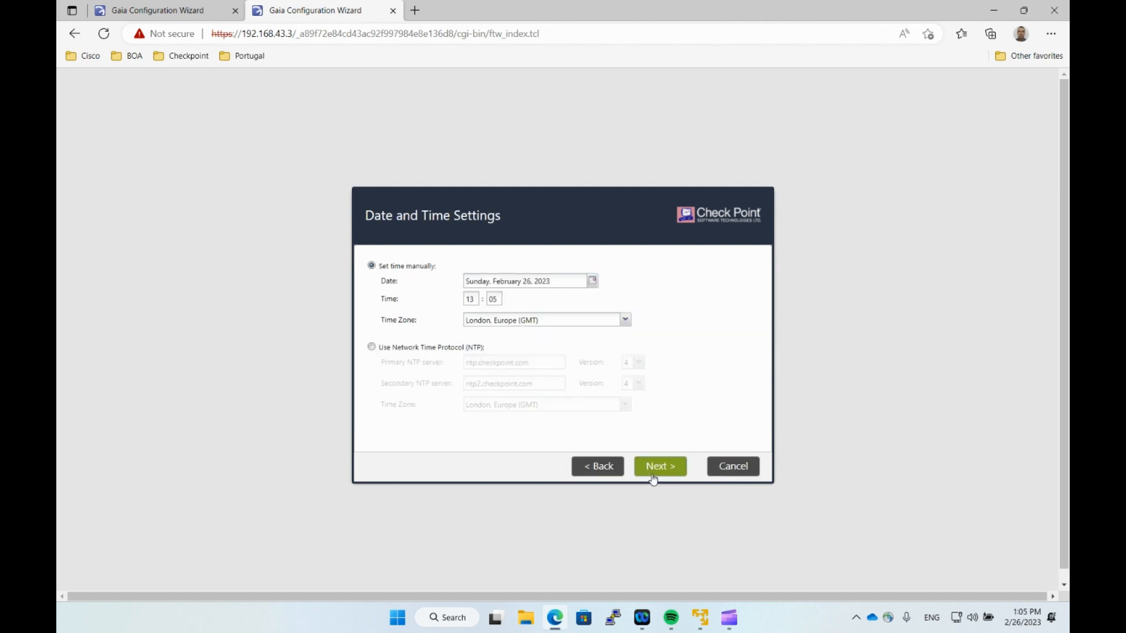
click(653, 479)
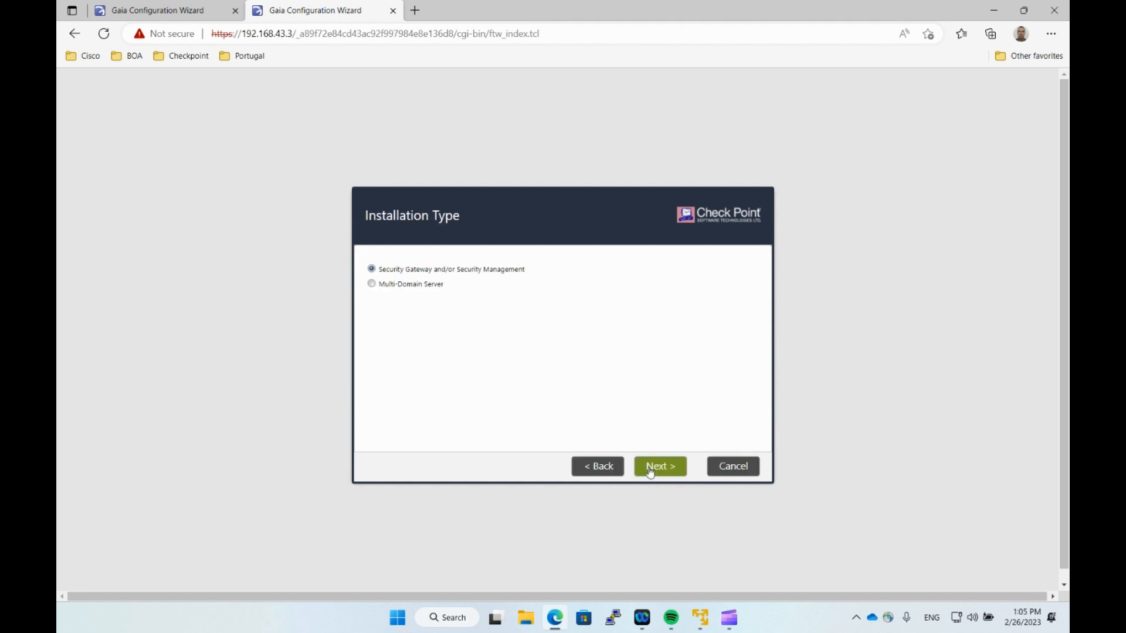
click(653, 467)
Select Security Gateway only as a VRRP Cluster member, disable automatic downloads, acknowledge alerts.
click(372, 299)
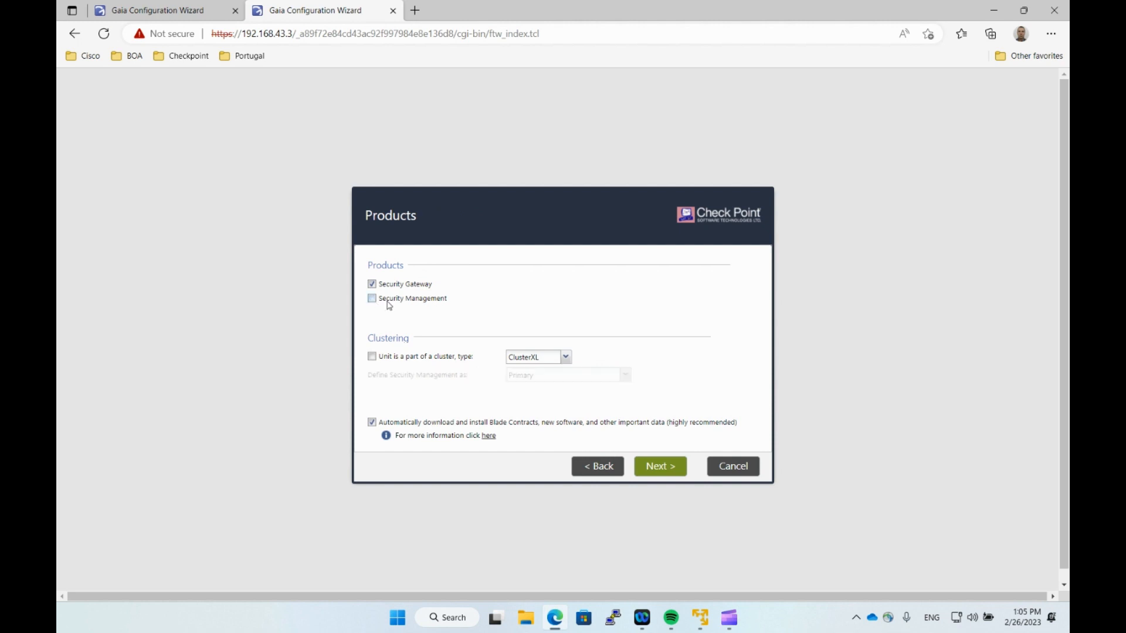
click(373, 357)
click(566, 357)
click(527, 386)
click(371, 423)
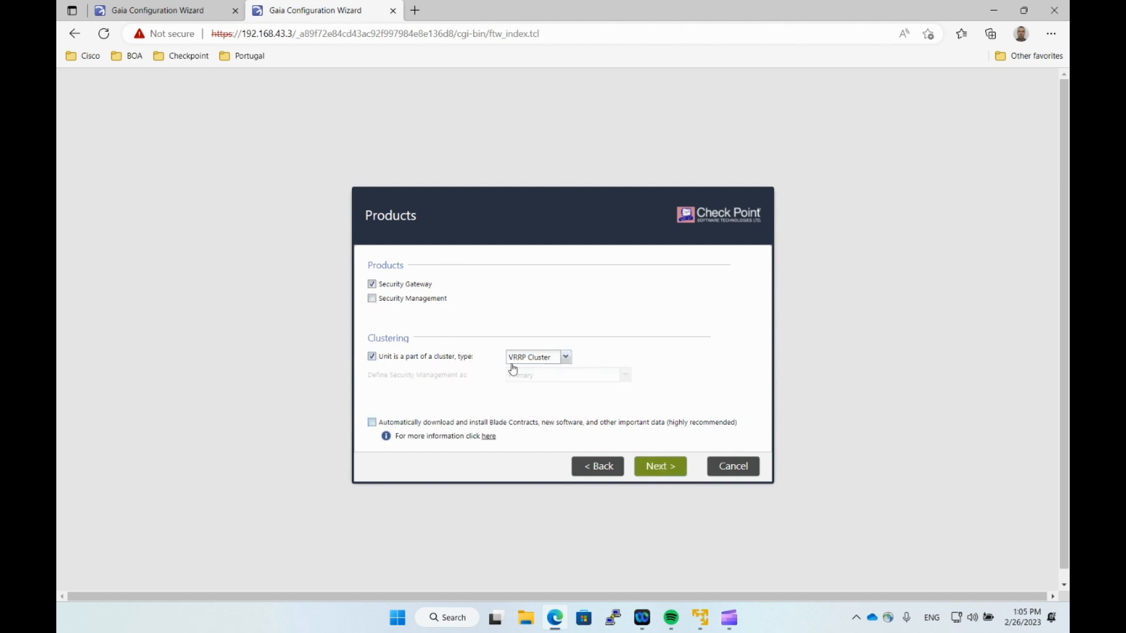
click(655, 471)
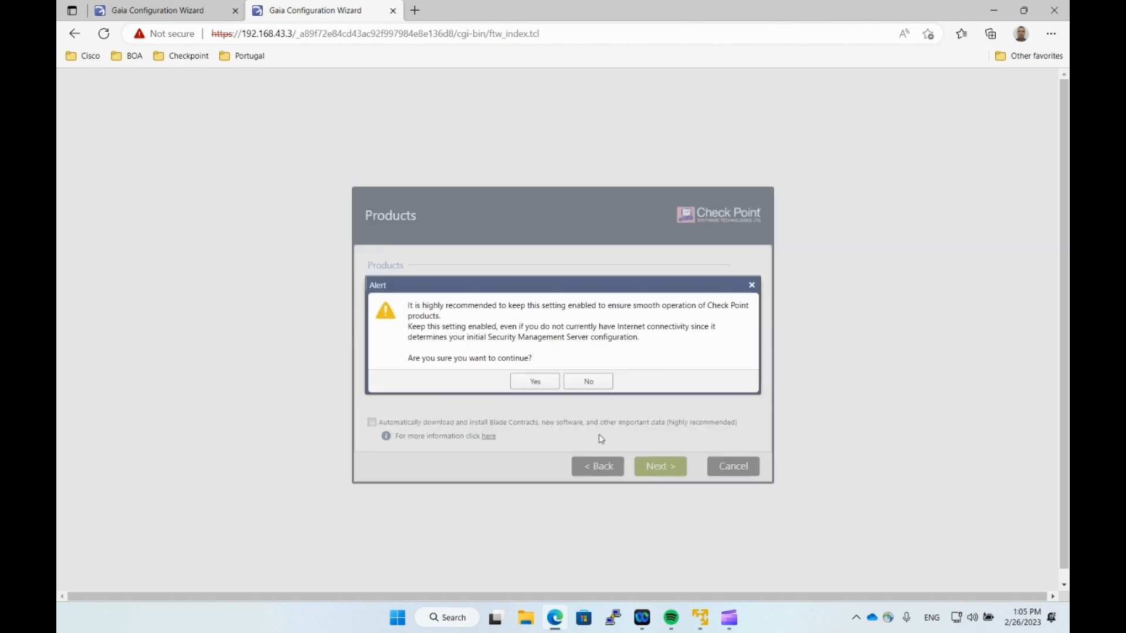
click(534, 380)
click(551, 375)
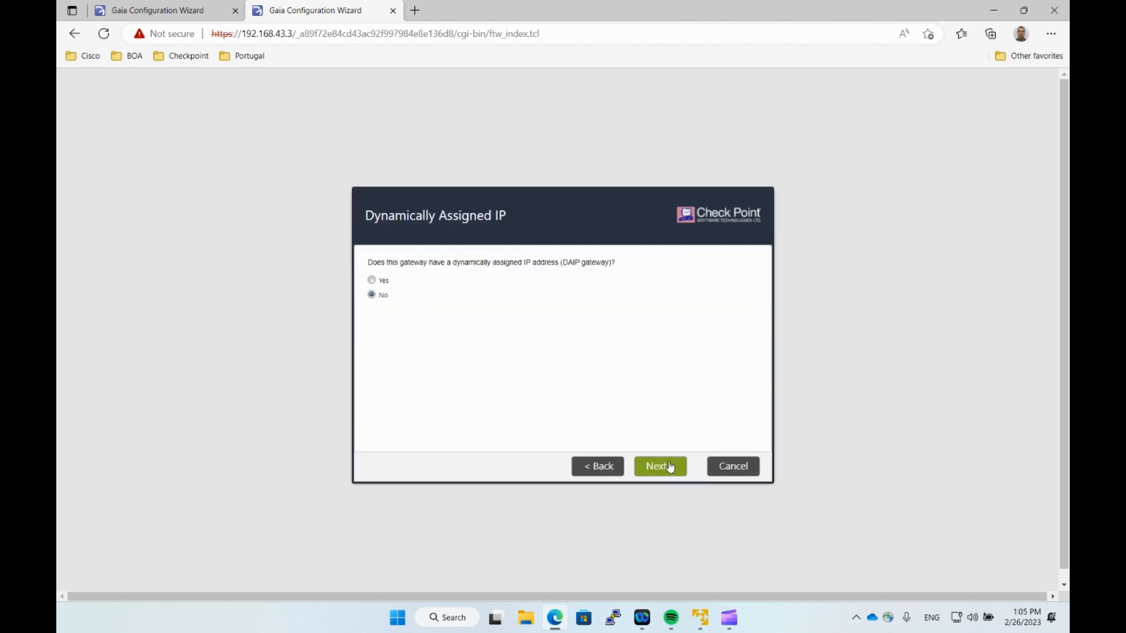
Keep a static address, enter the activation key twice, disable data sharing, and finish.
click(668, 465)
text(••••••)
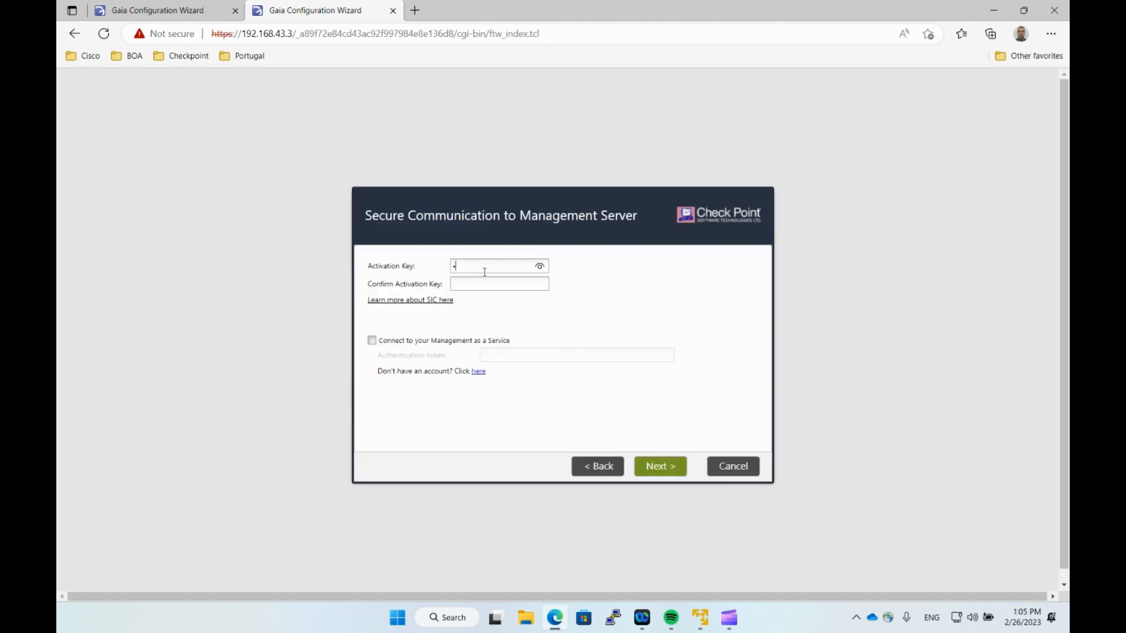
key(Tab)
text(••••••)
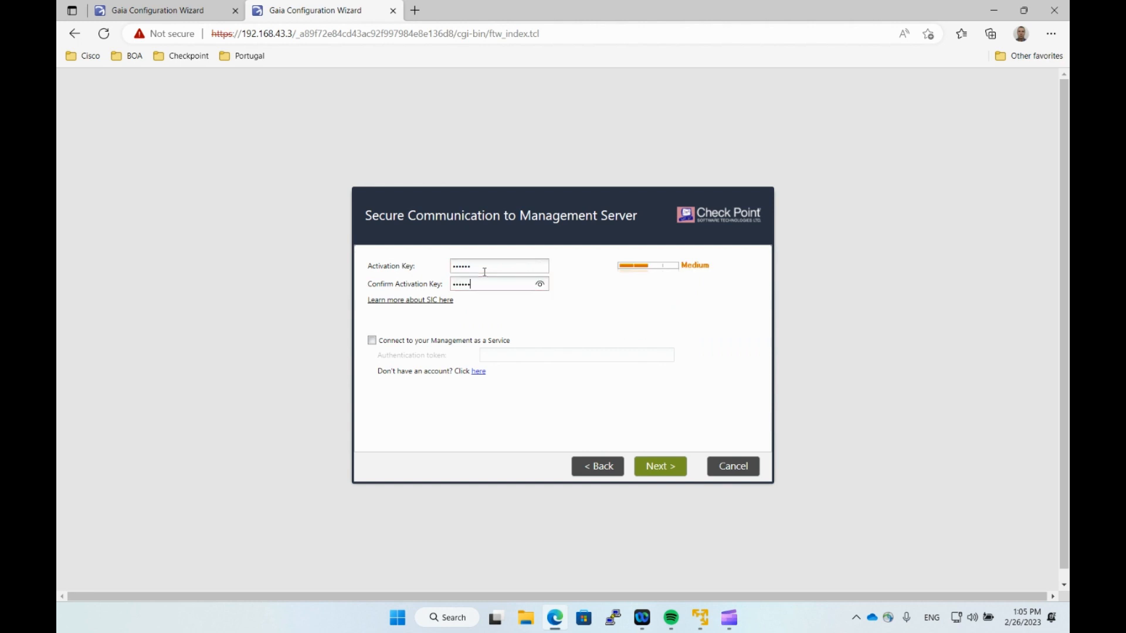
click(657, 473)
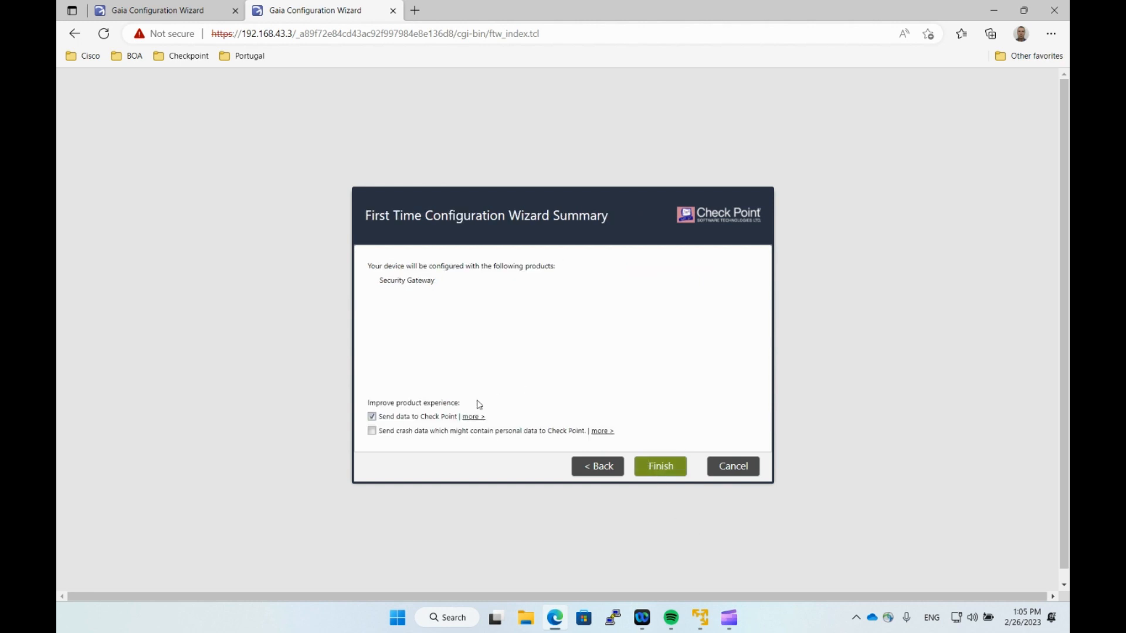
click(395, 417)
click(665, 464)
click(536, 360)
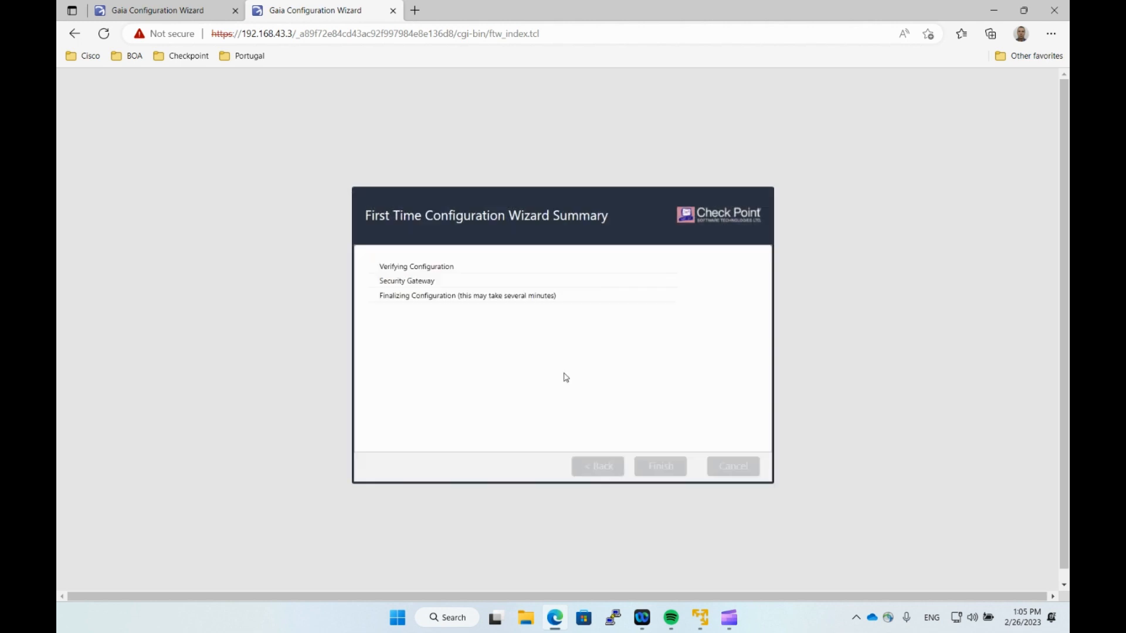
Snap the LAB-GW1 and LAB-GW2 wizards side by side until both reach the login page.
click(158, 10)
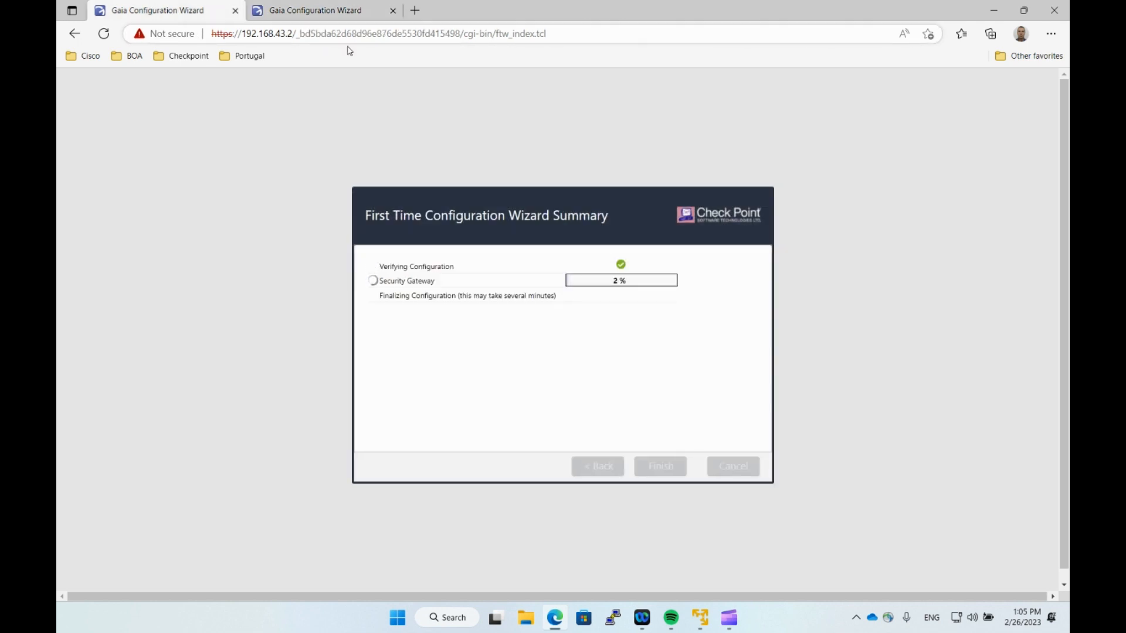
drag(317, 11, 1068, 172)
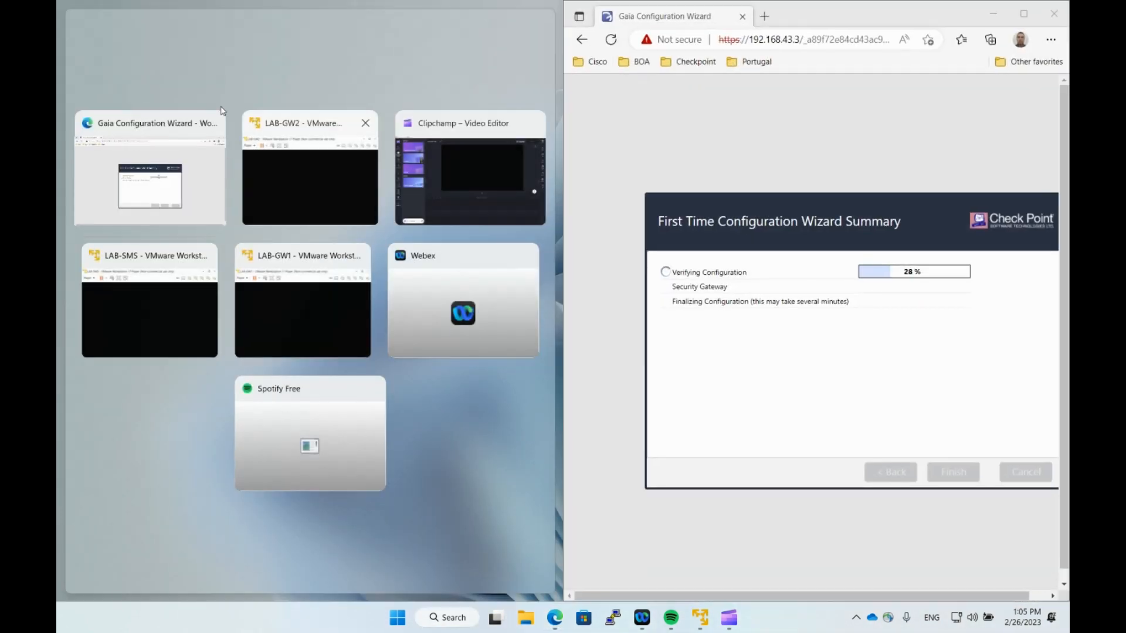
click(170, 216)
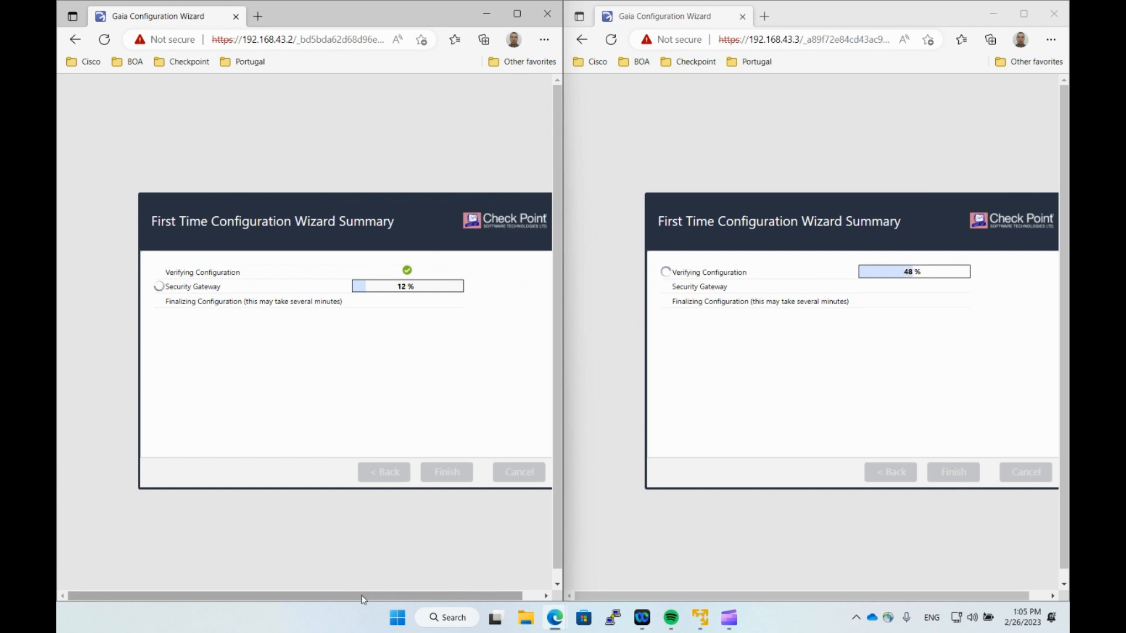
drag(361, 596, 391, 600)
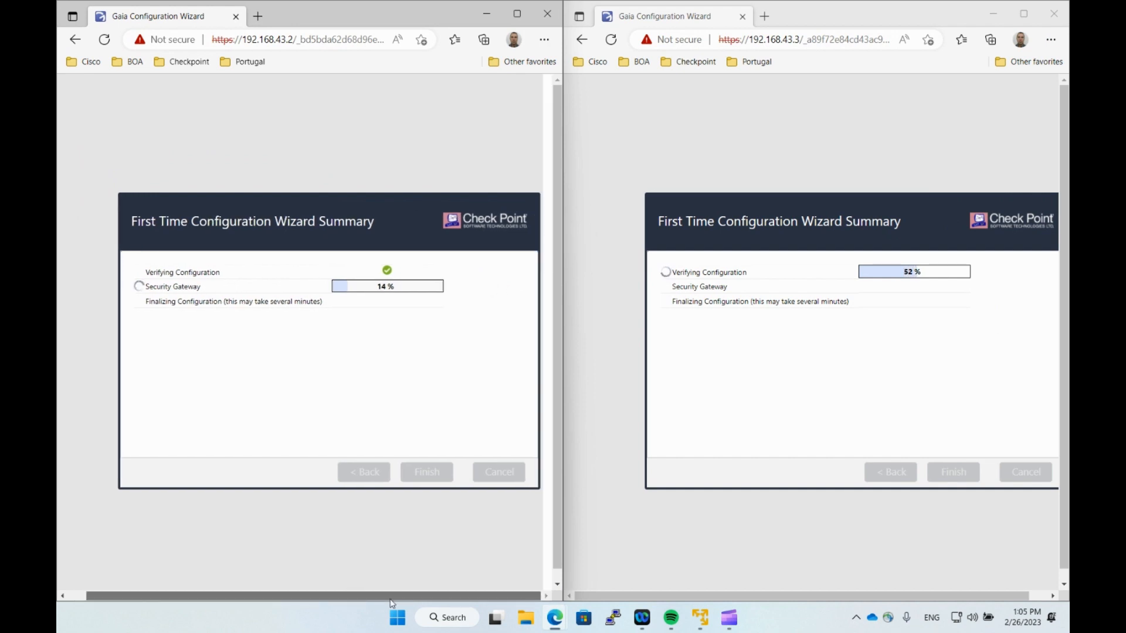
click(619, 231)
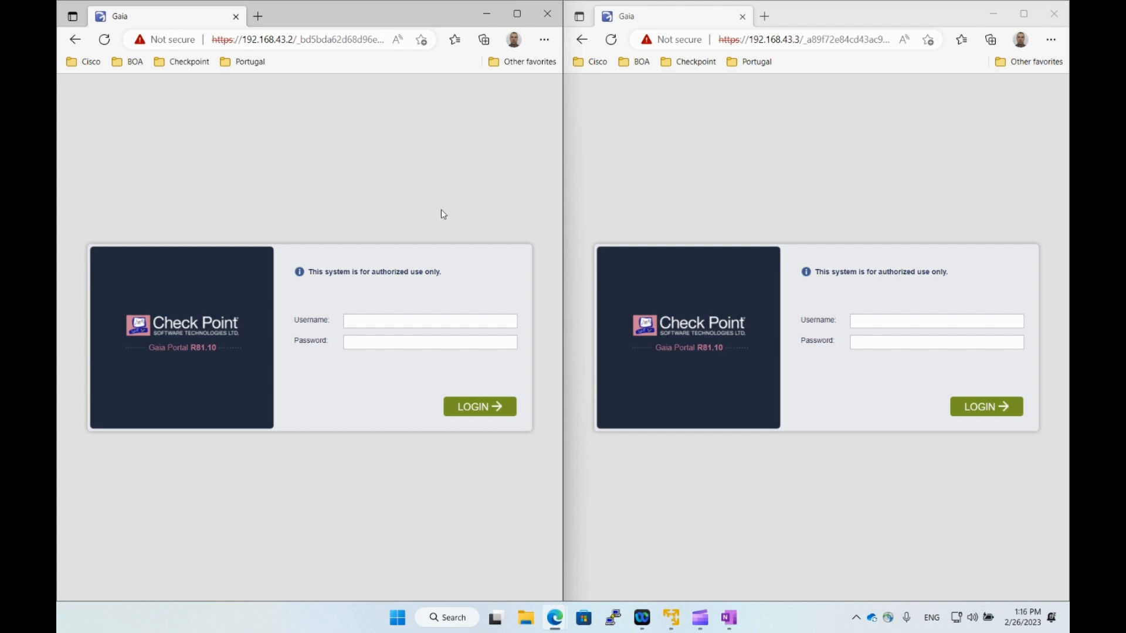
click(635, 181)
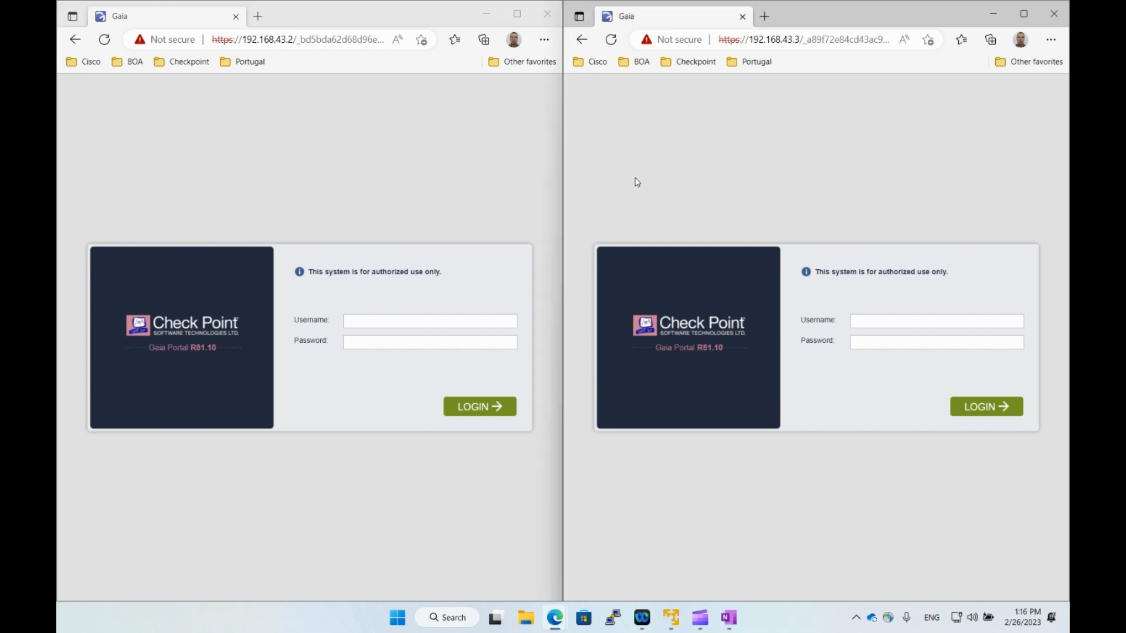
click(612, 617)
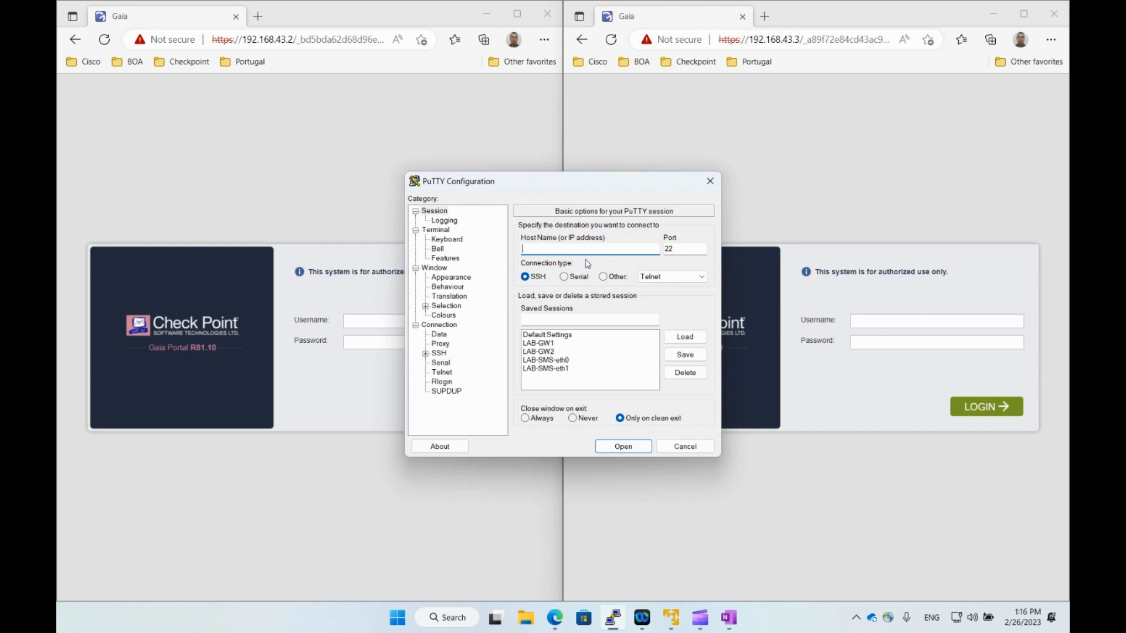
Connect to the saved LAB-GW1 session over SSH and log in as admin.
click(555, 344)
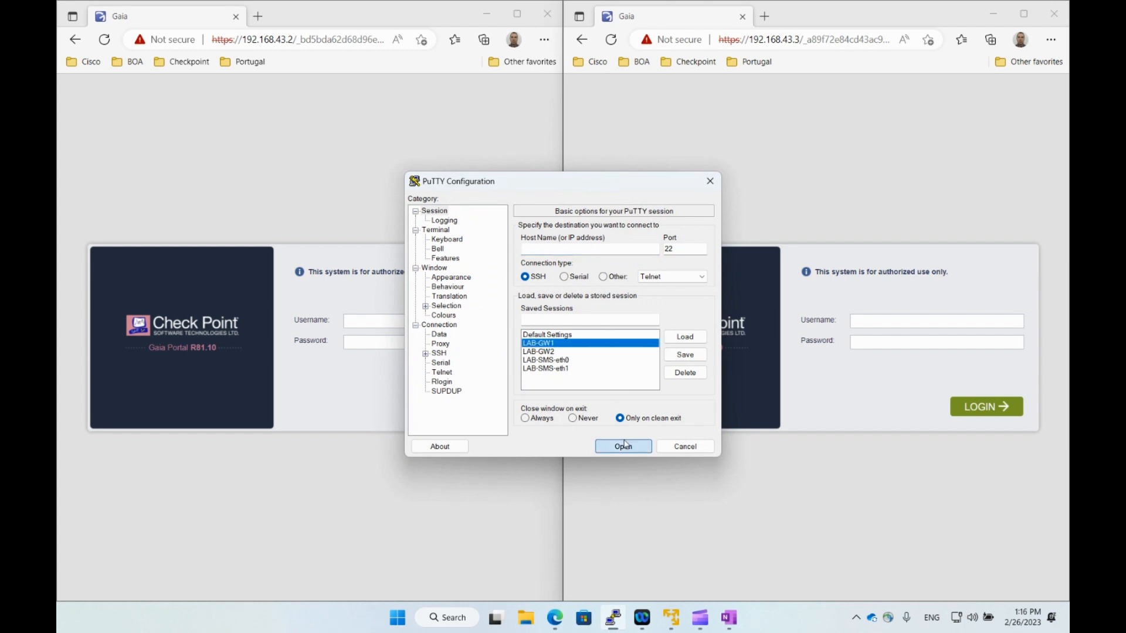
click(623, 446)
text(admin)
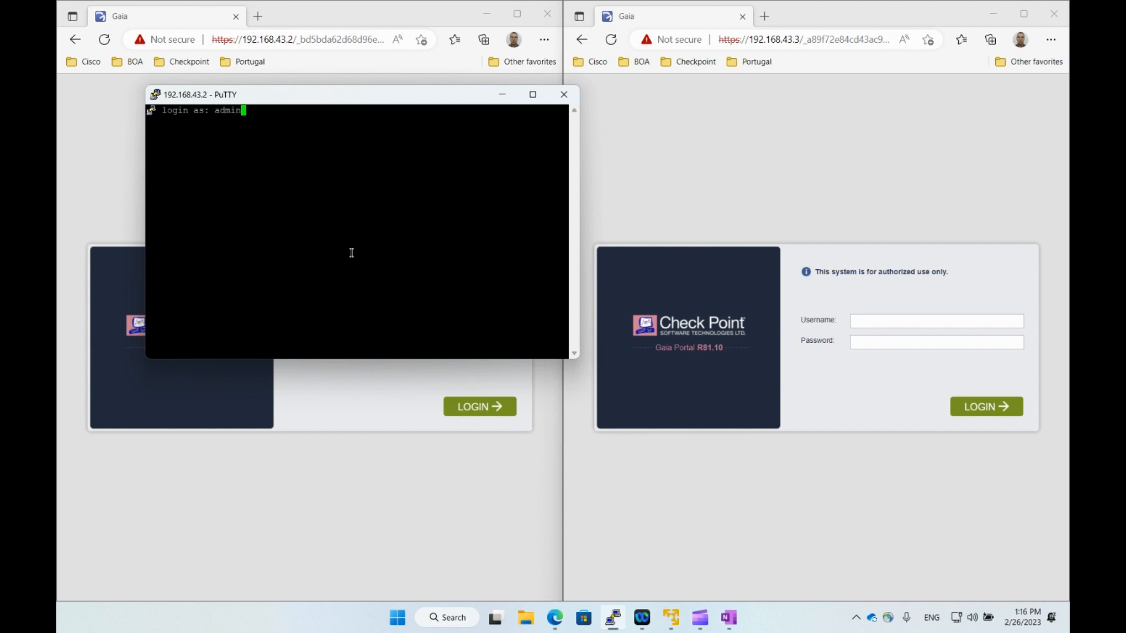
key(Return)
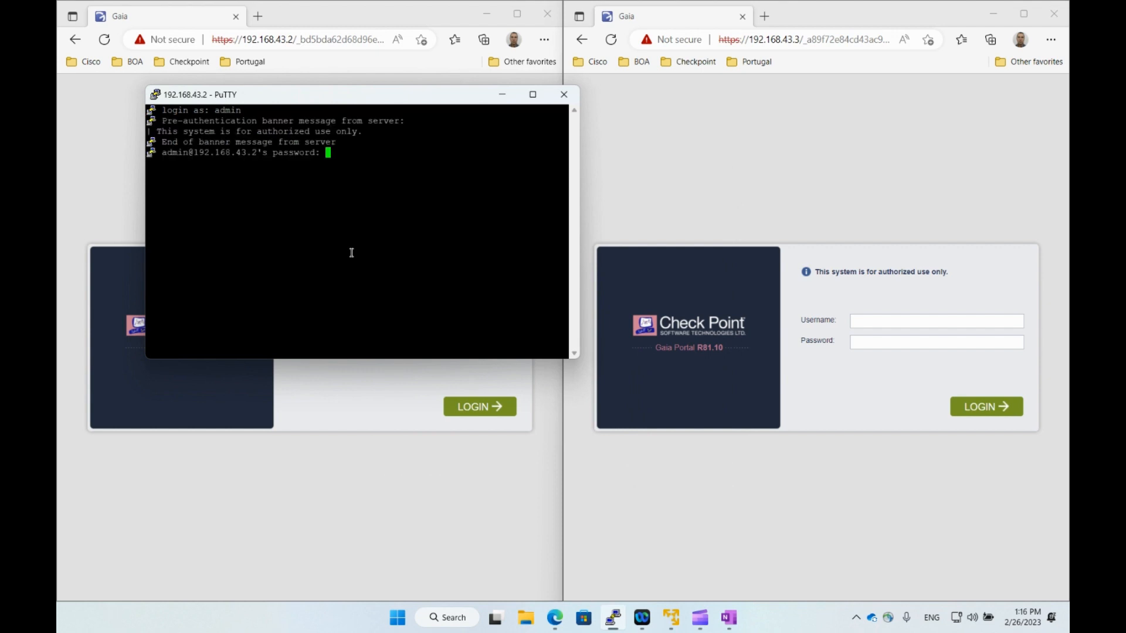
key(Return)
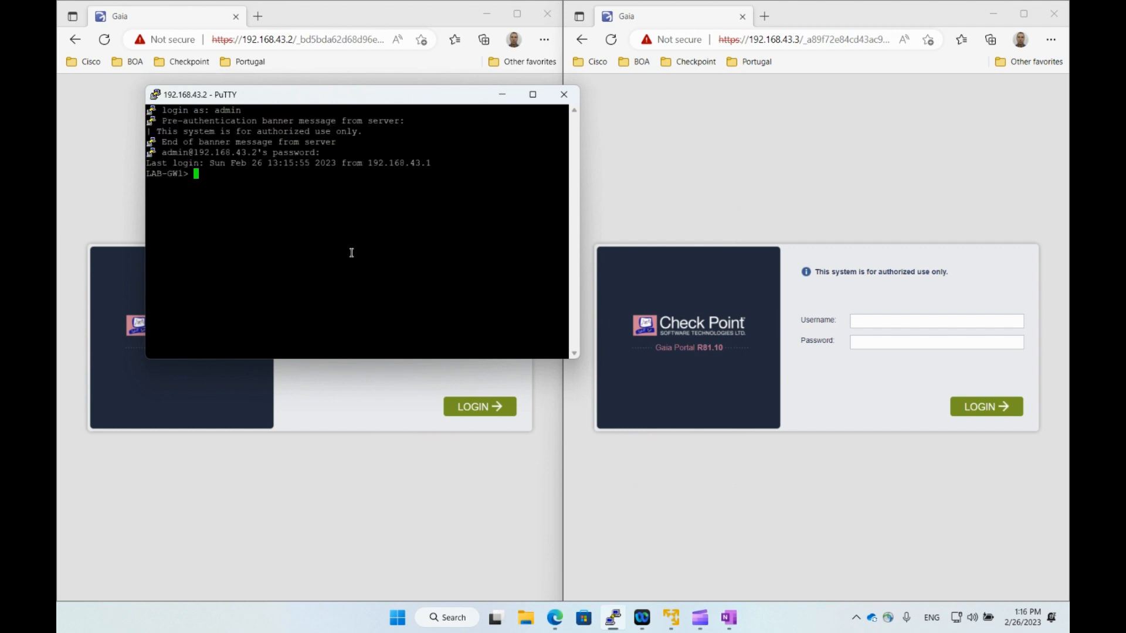
Set a new expert password with set expert-password, entering it twice.
text(set exp)
key(Tab)
text(pa)
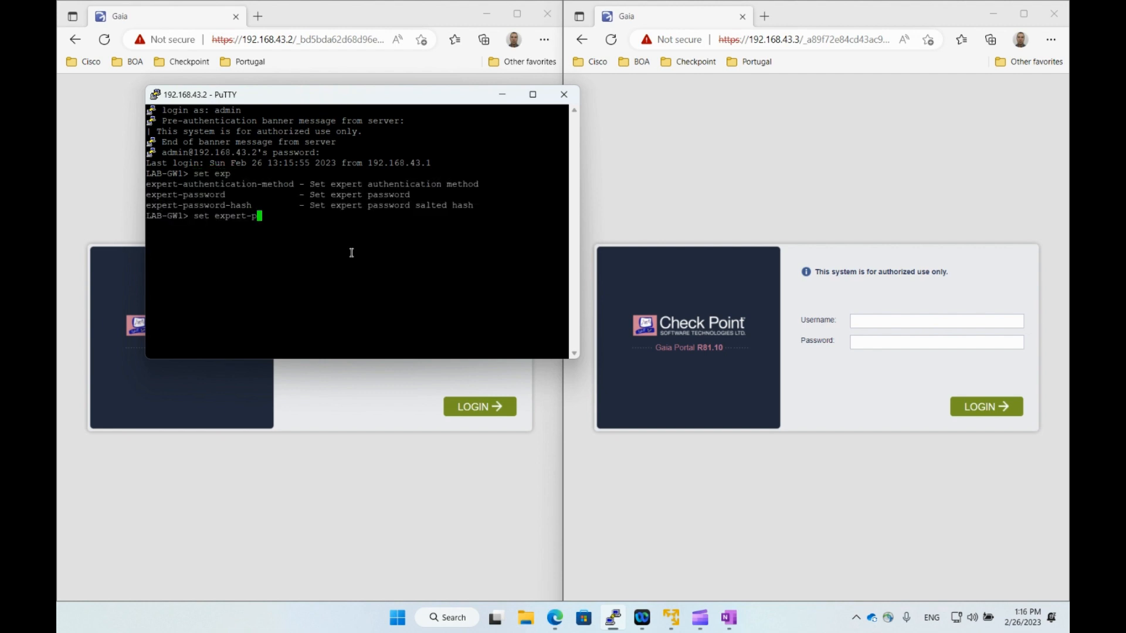
key(Tab)
key(Return)
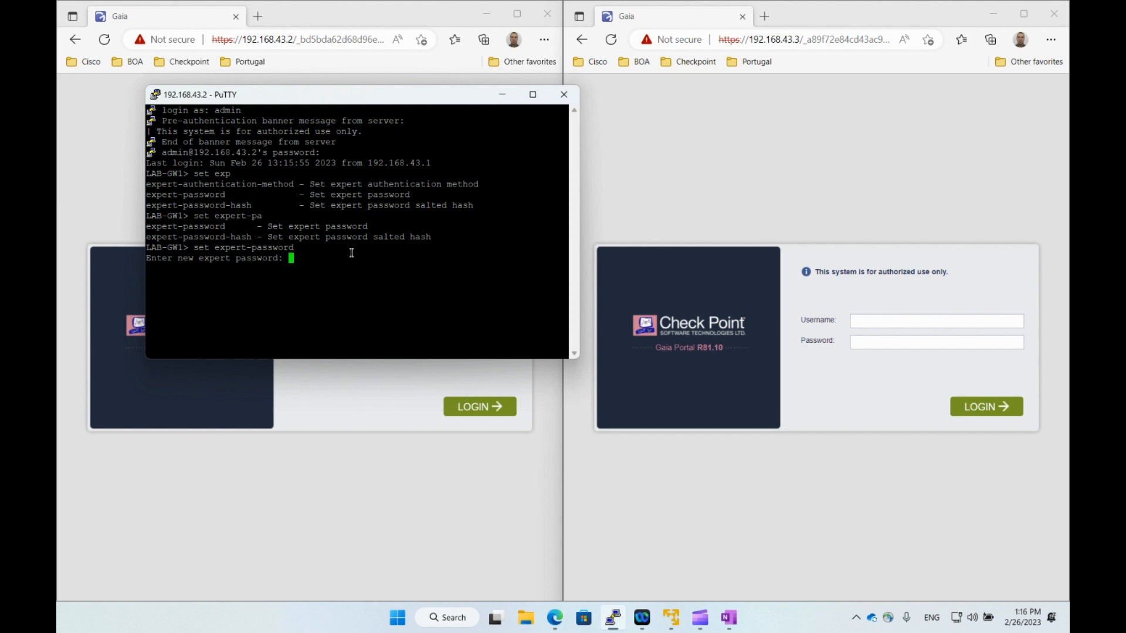
click(532, 94)
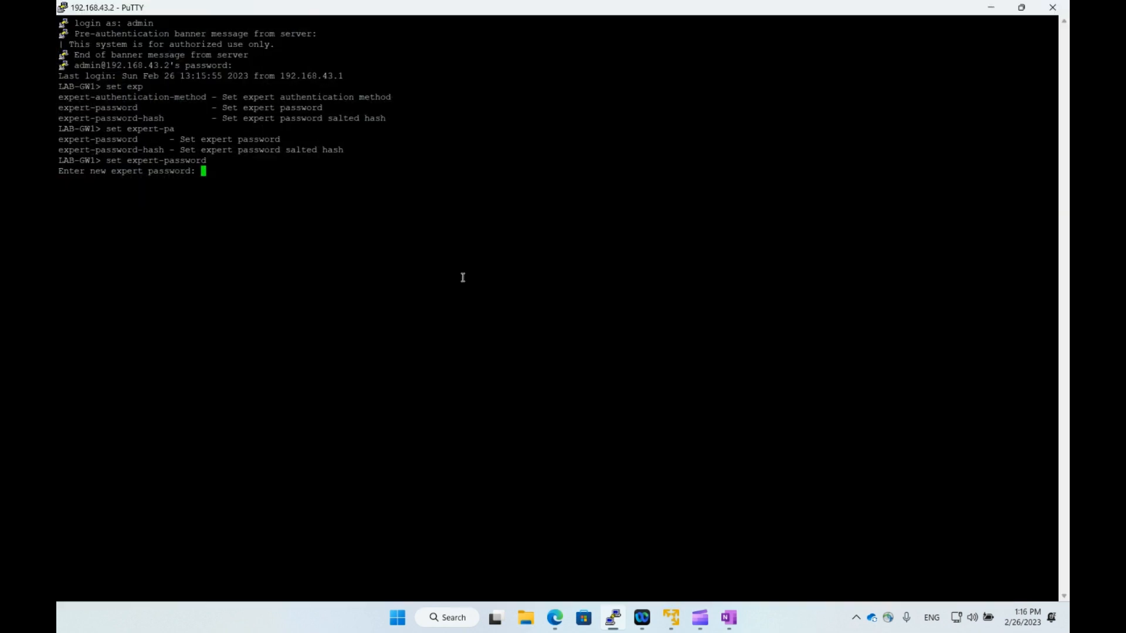
key(Return)
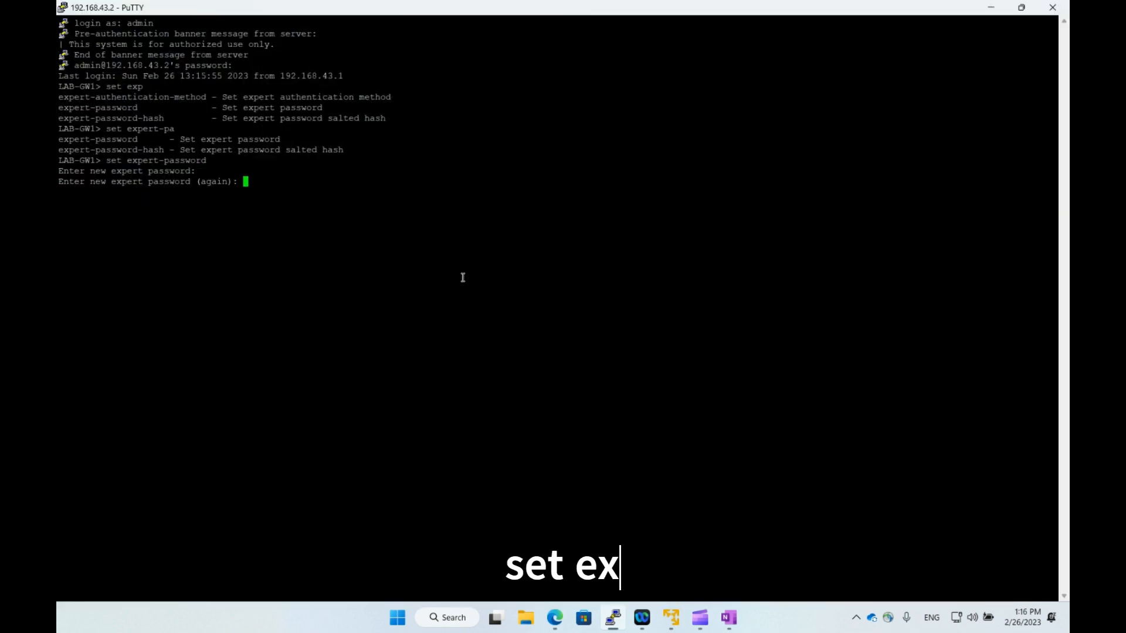
key(Return)
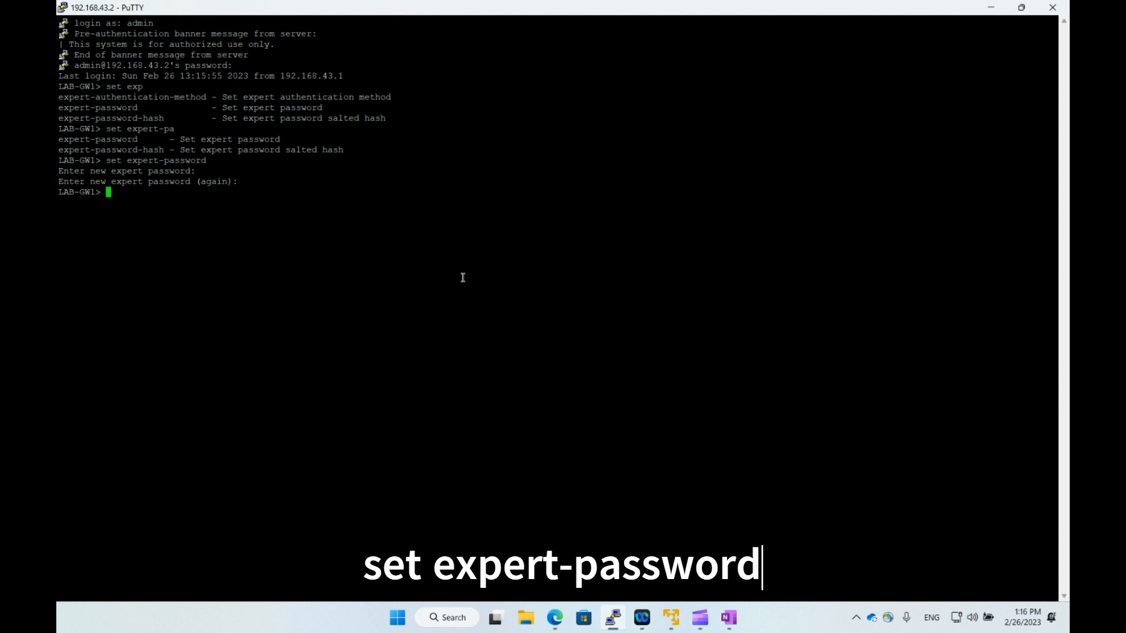
key(Return)
key(Return)
Change the admin user's shell to /bin/bash with set user admin shell.
text(set)
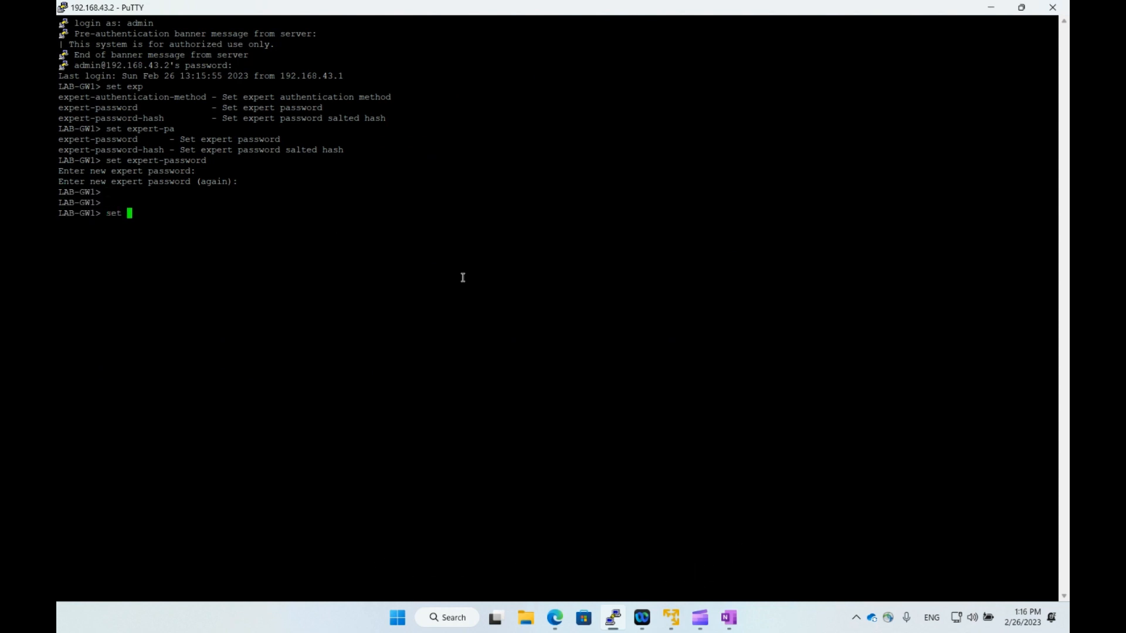
text( user admin she)
key(Tab)
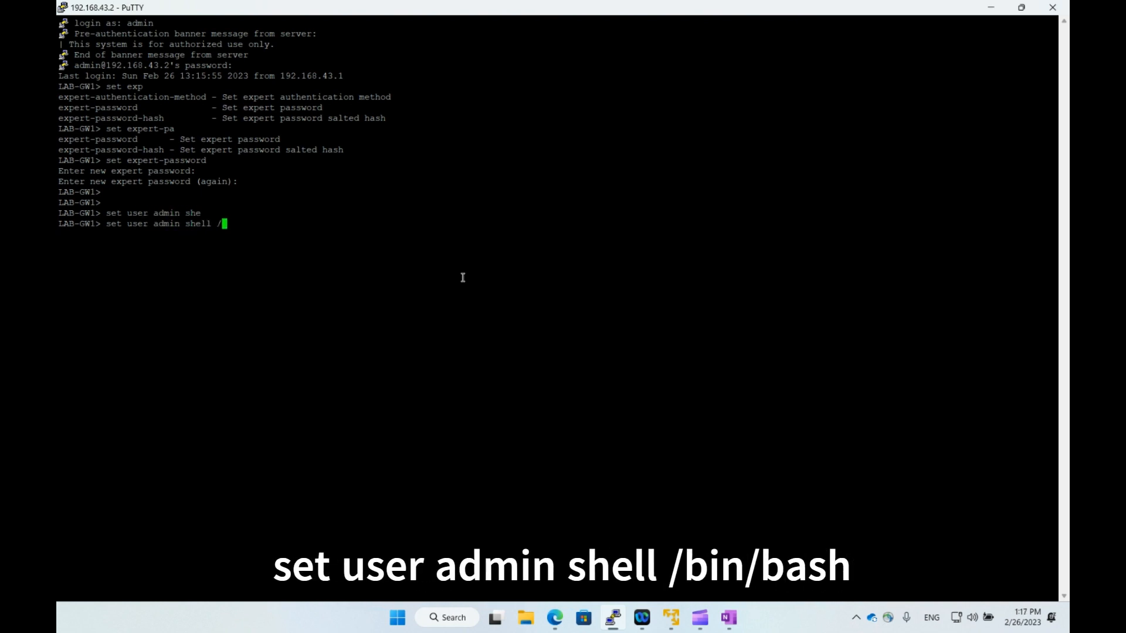
text(/bin/b)
key(Tab)
key(Return)
key(Return)
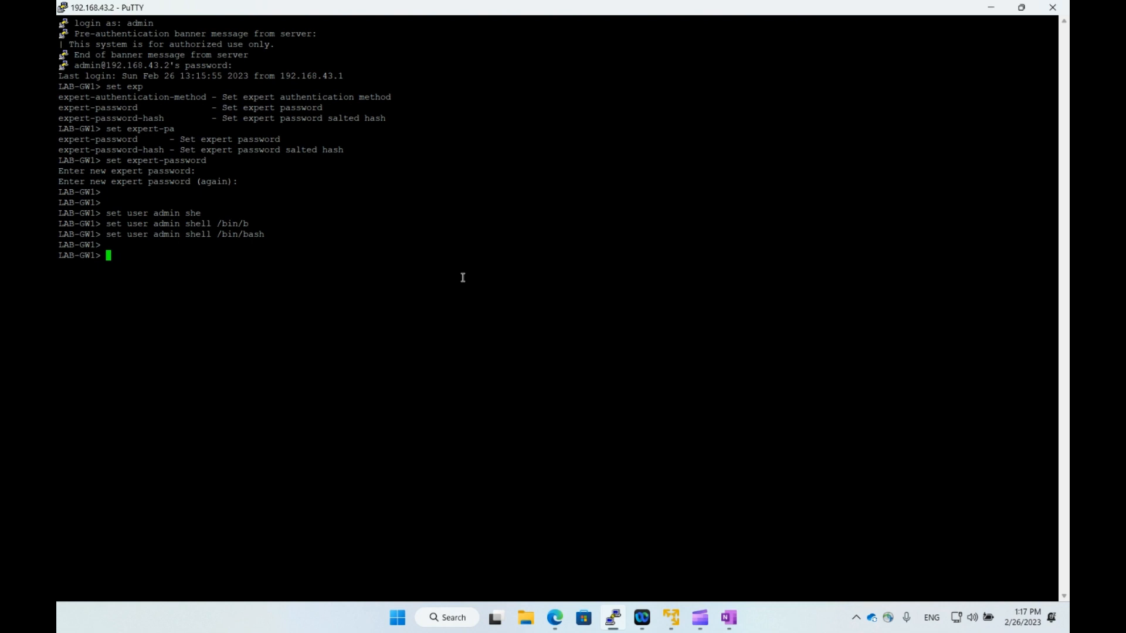
Check LAB-GW1's network interfaces with ifconfig in expert mode, then return to the normal shell.
text(expert)
key(Return)
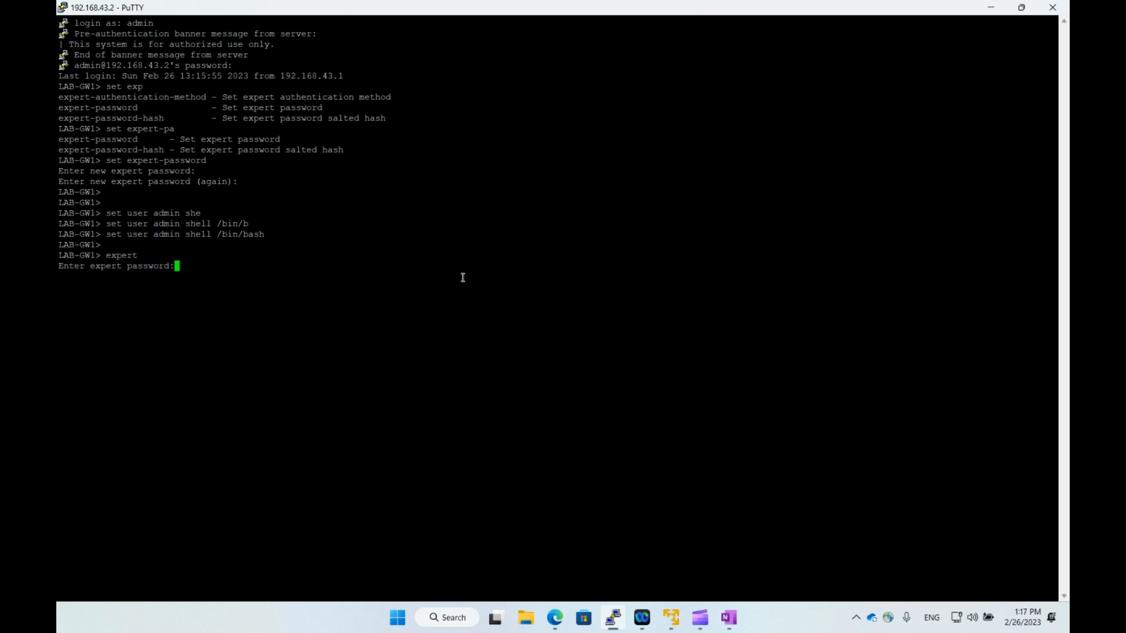
key(Return)
text(ifconfig)
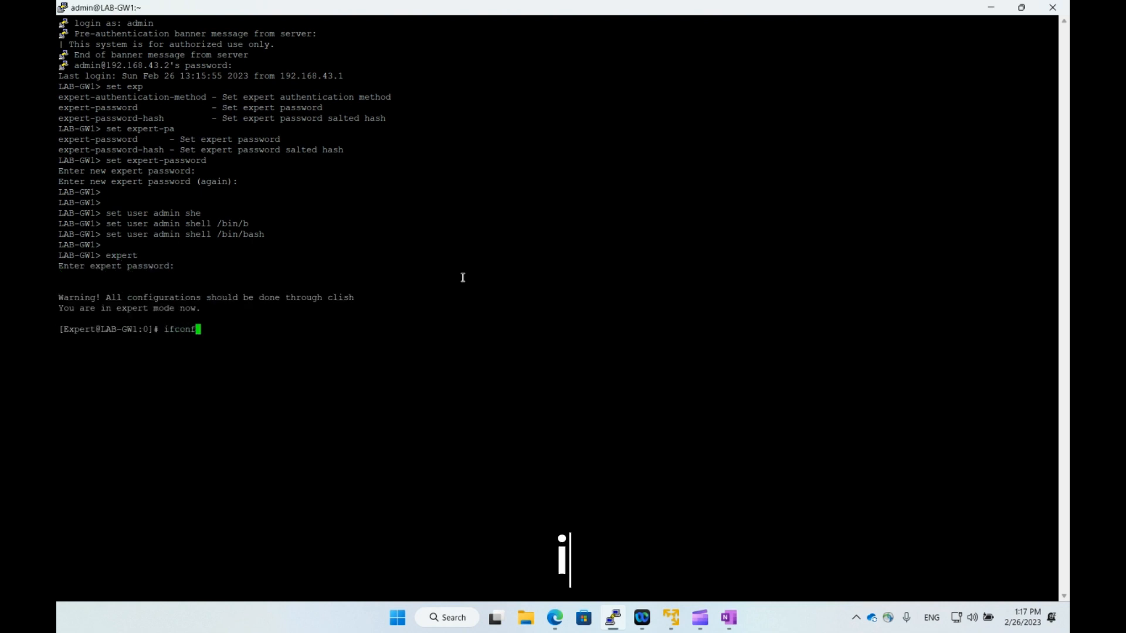
key(Return)
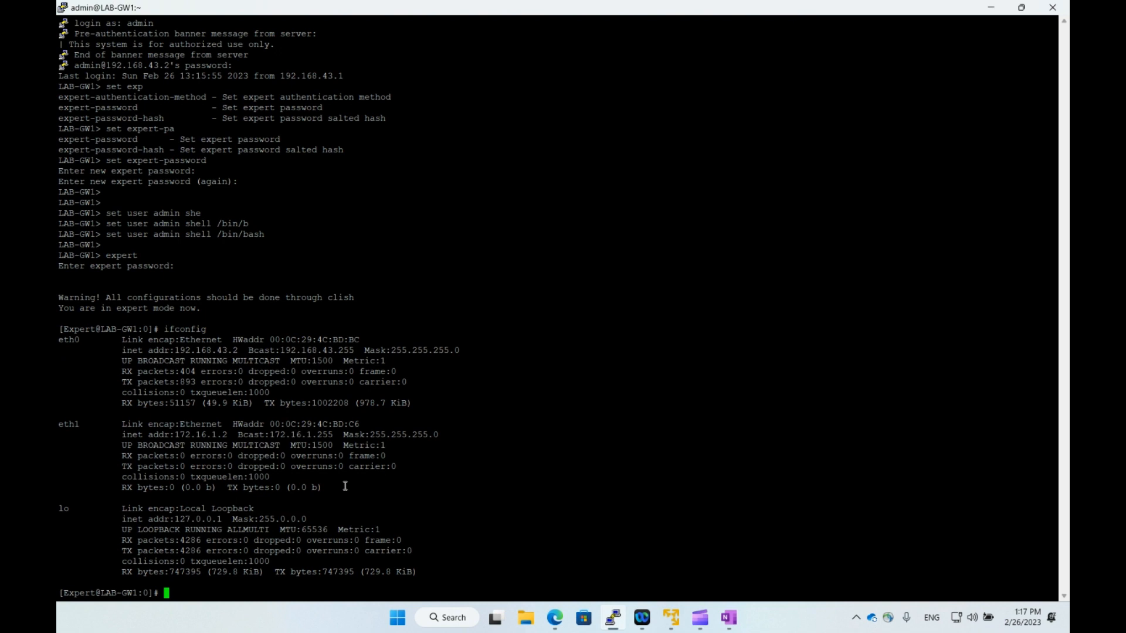
text(exit)
key(Return)
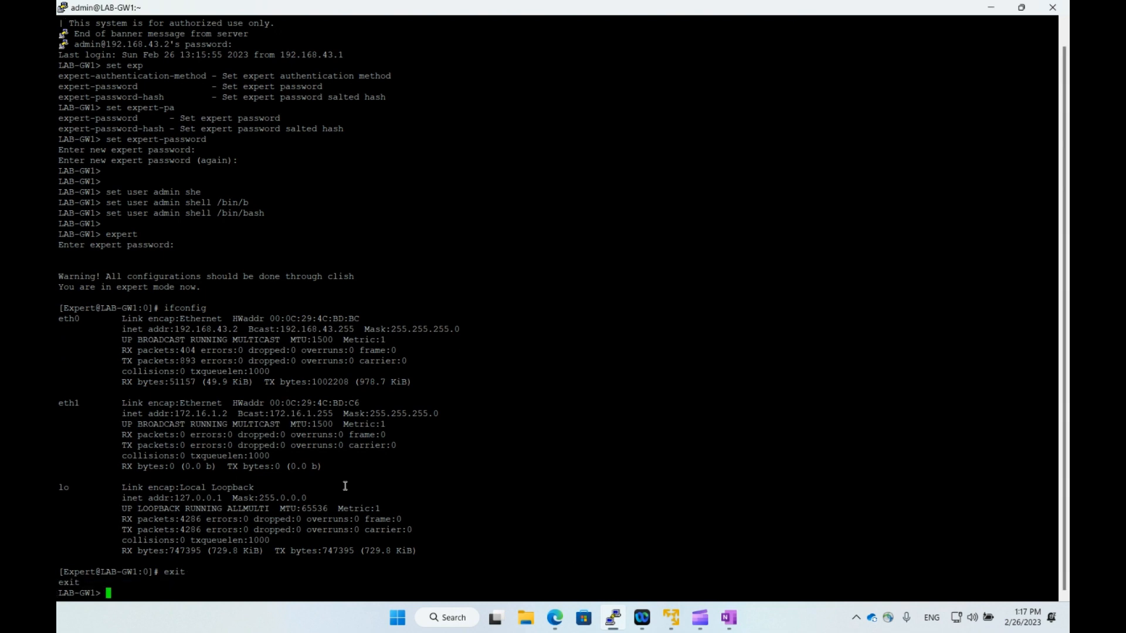
Assign eth2 the IPv4 address 1.1.1.1 with mask length 30.
text(set interface e)
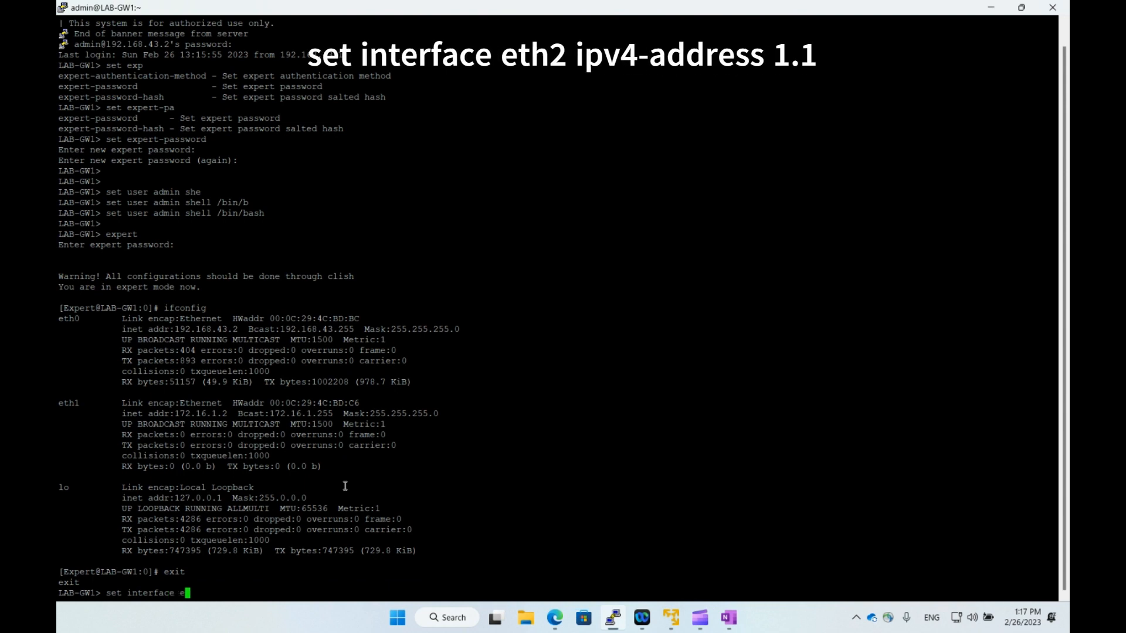
text(th2)
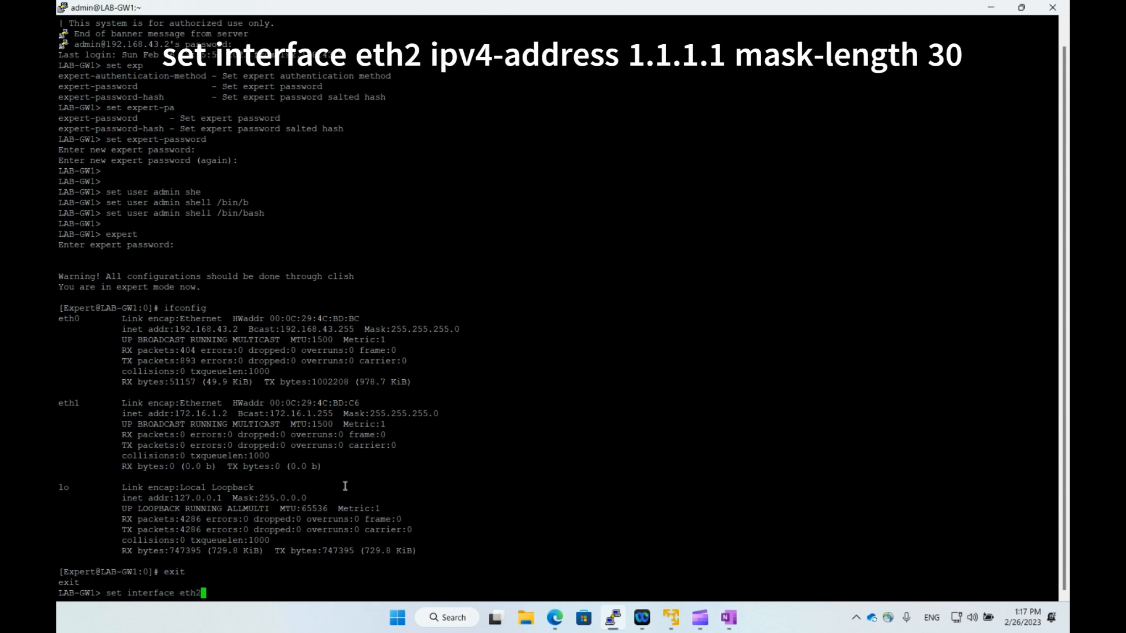
text( ipv4)
key(Tab)
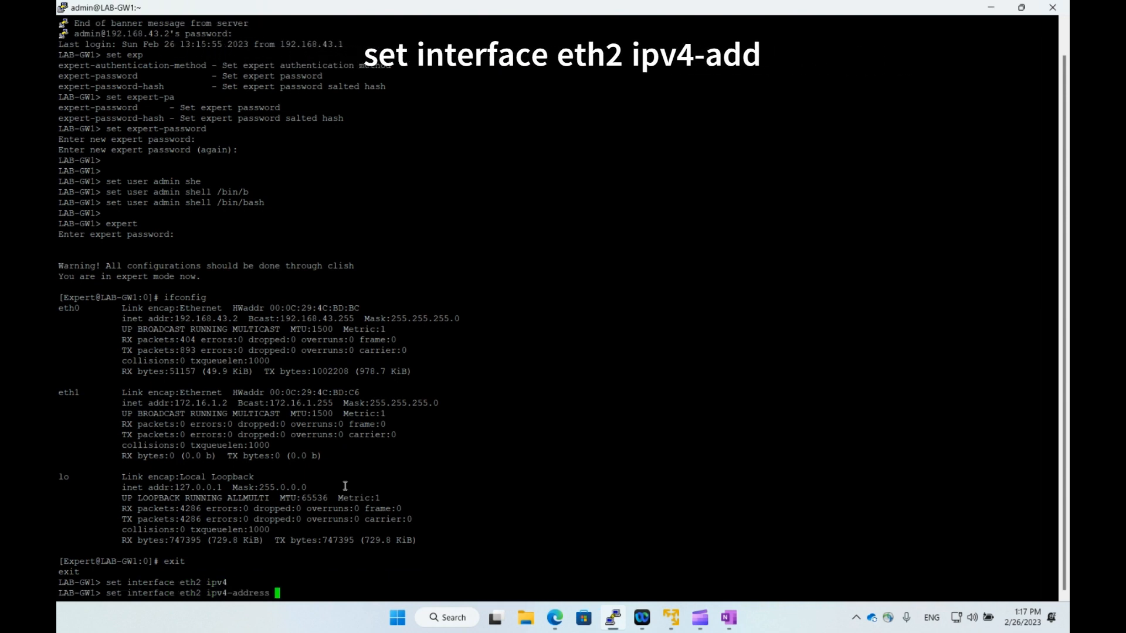
text(1.1.1)
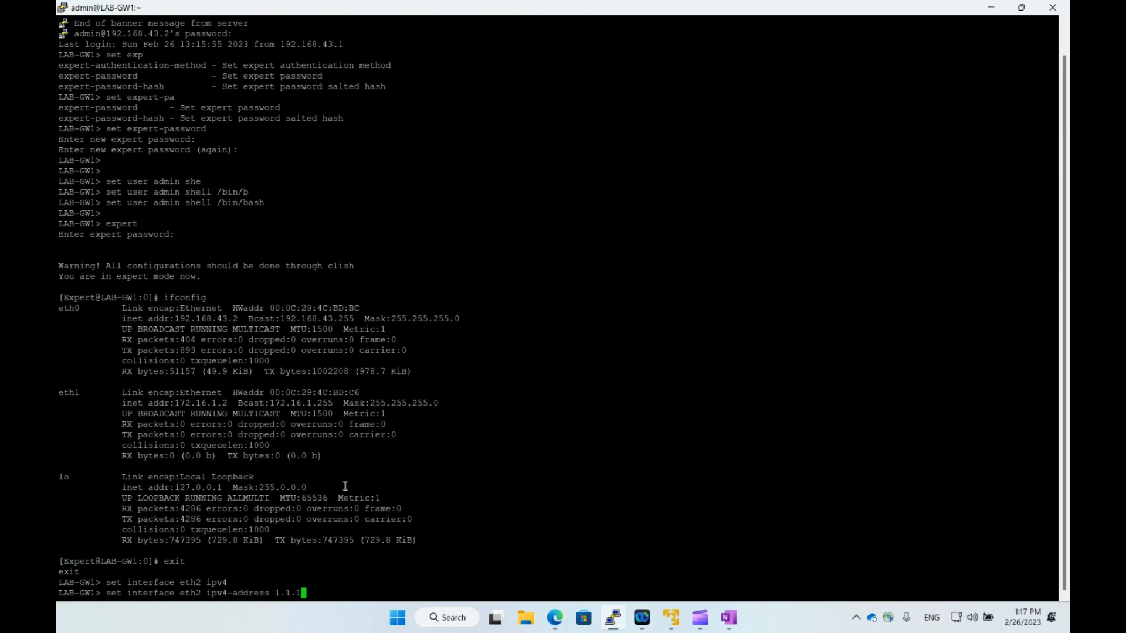
text(.1 mas)
key(Tab)
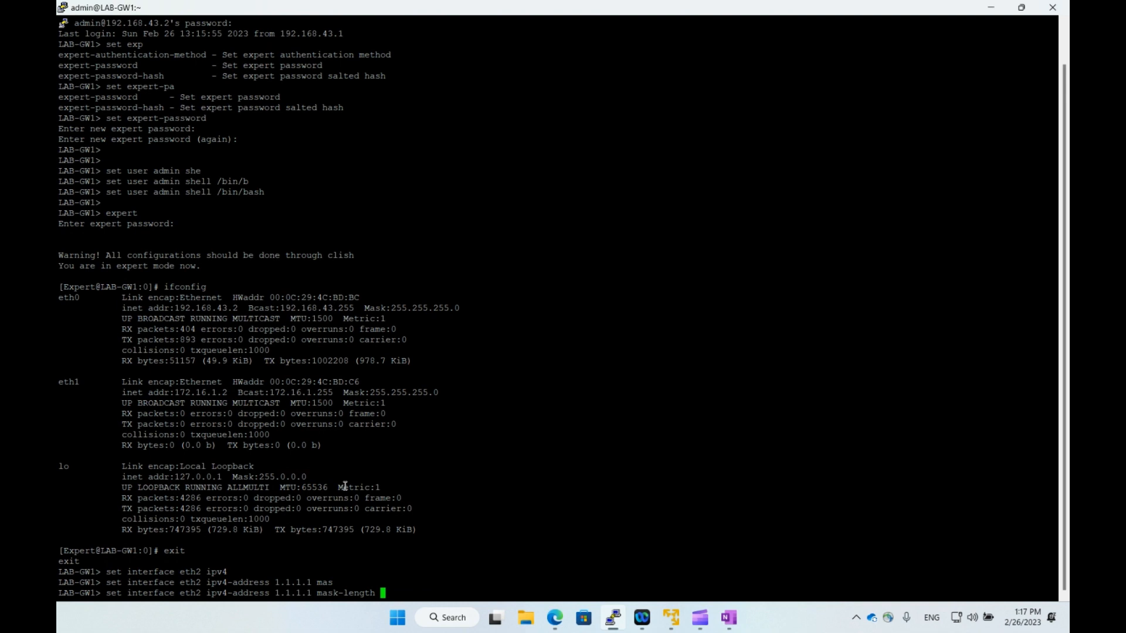
text(30 st)
key(Tab)
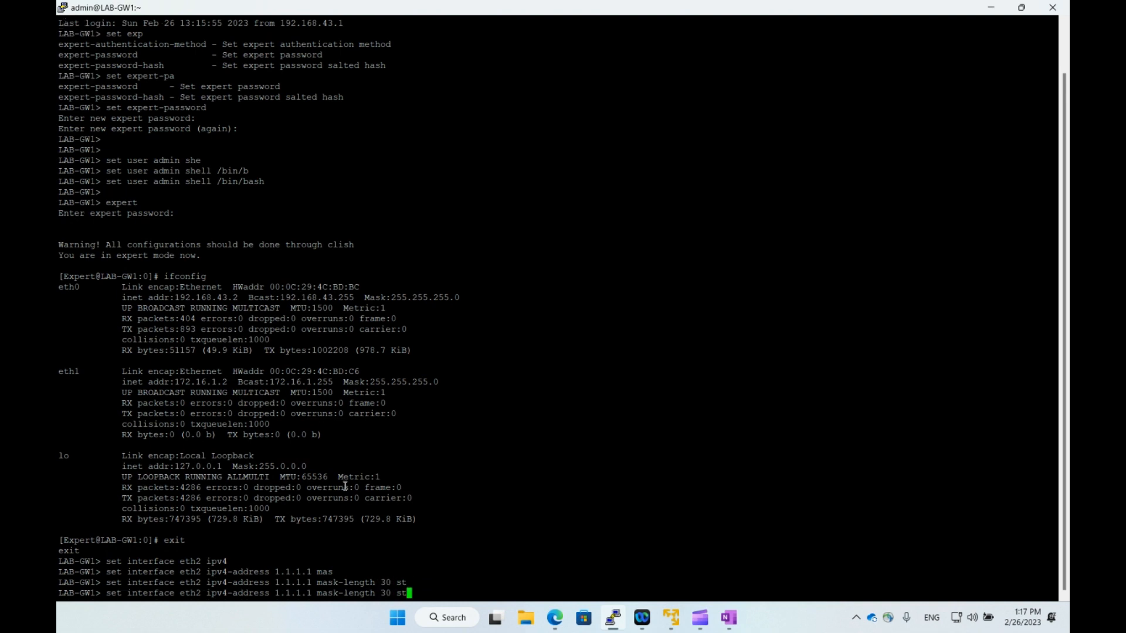
key(BackSpace)
key(BackSpace)
key(Tab)
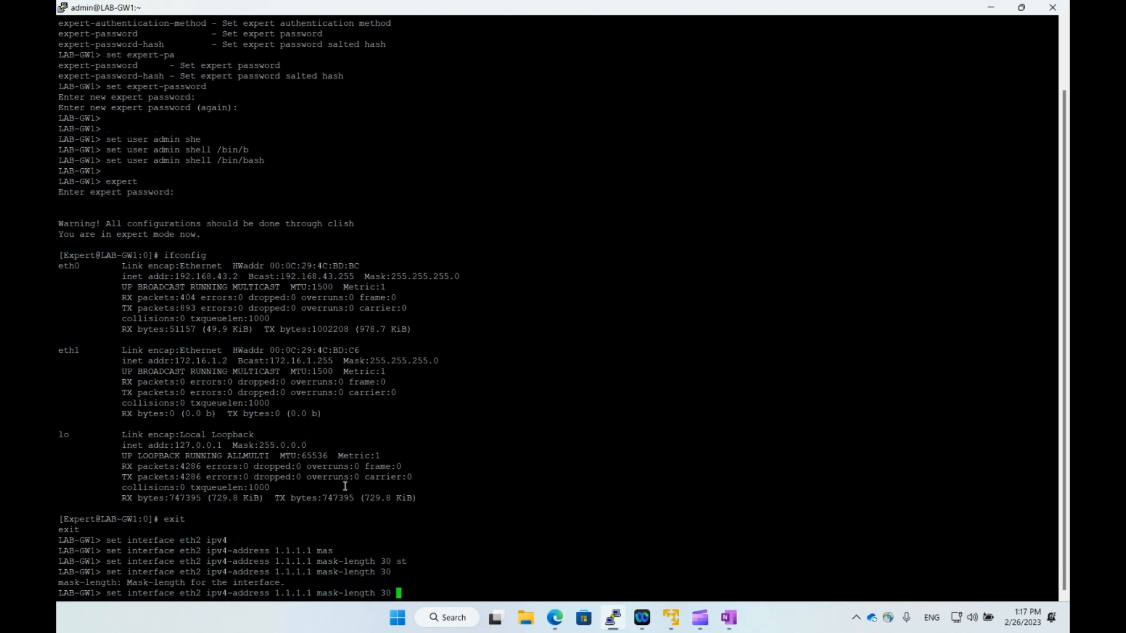
key(Tab)
key(Return)
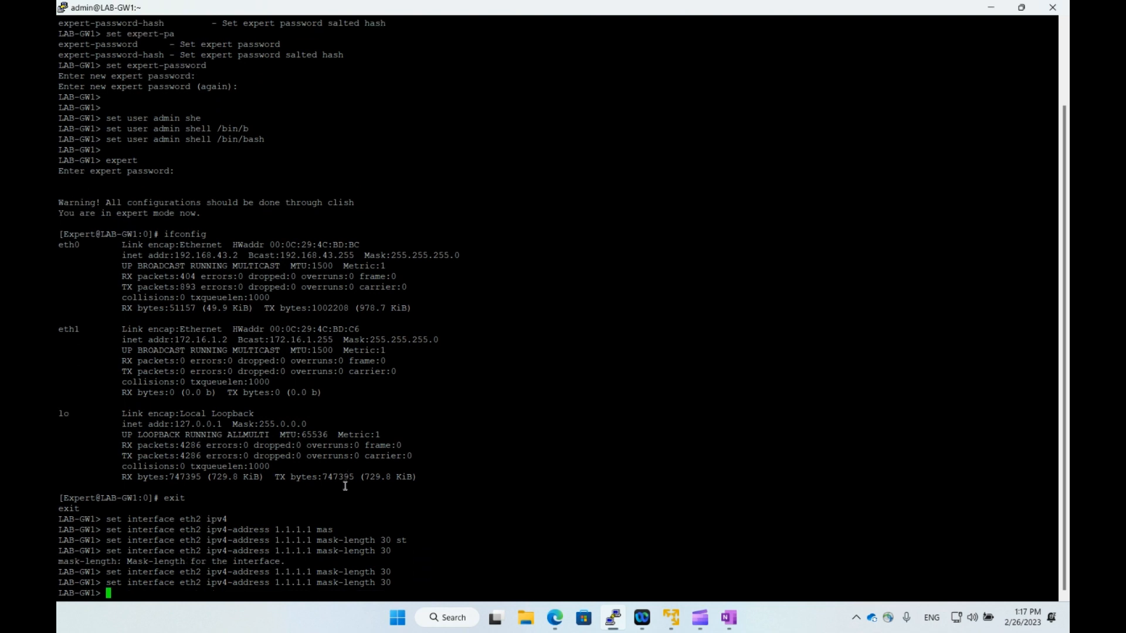
Set interface eth2's state to on.
text(set interface)
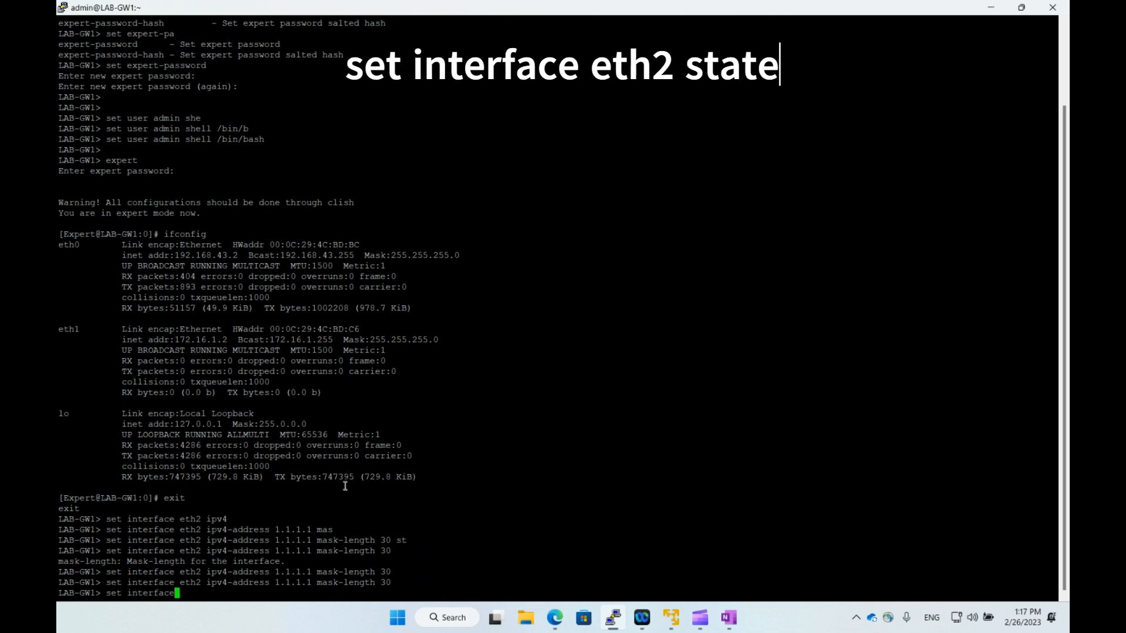
text( eth2 )
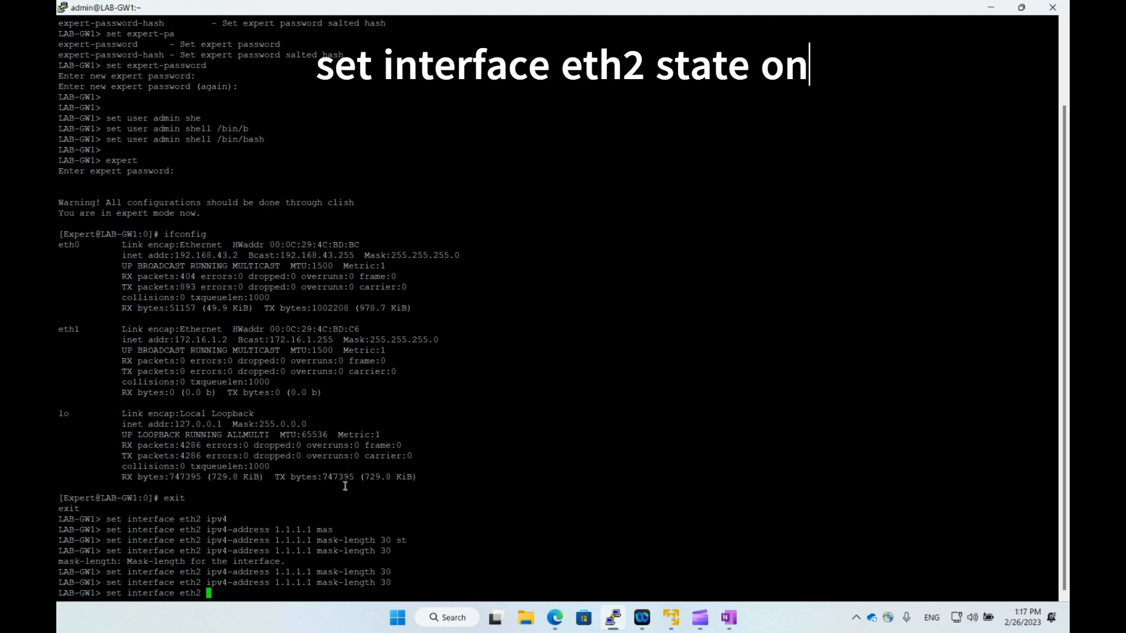
text(st)
key(Tab)
text(on)
key(Return)
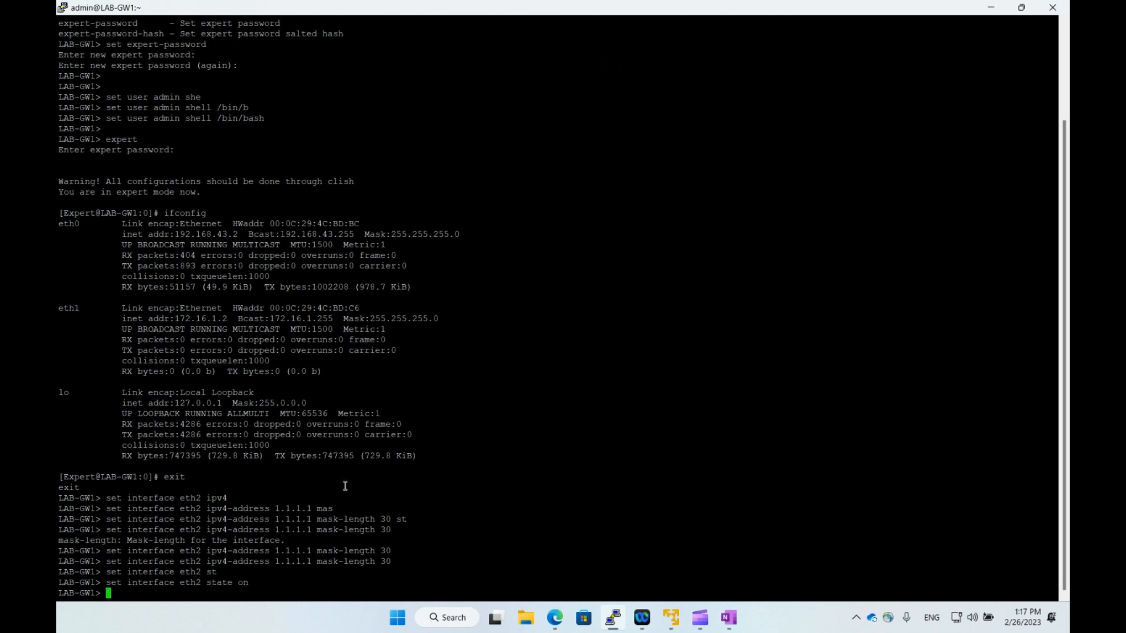
In expert mode, confirm with ifconfig that eth2 now shows 1.1.1.1 with mask 255.255.255.252.
text(expert)
key(Return)
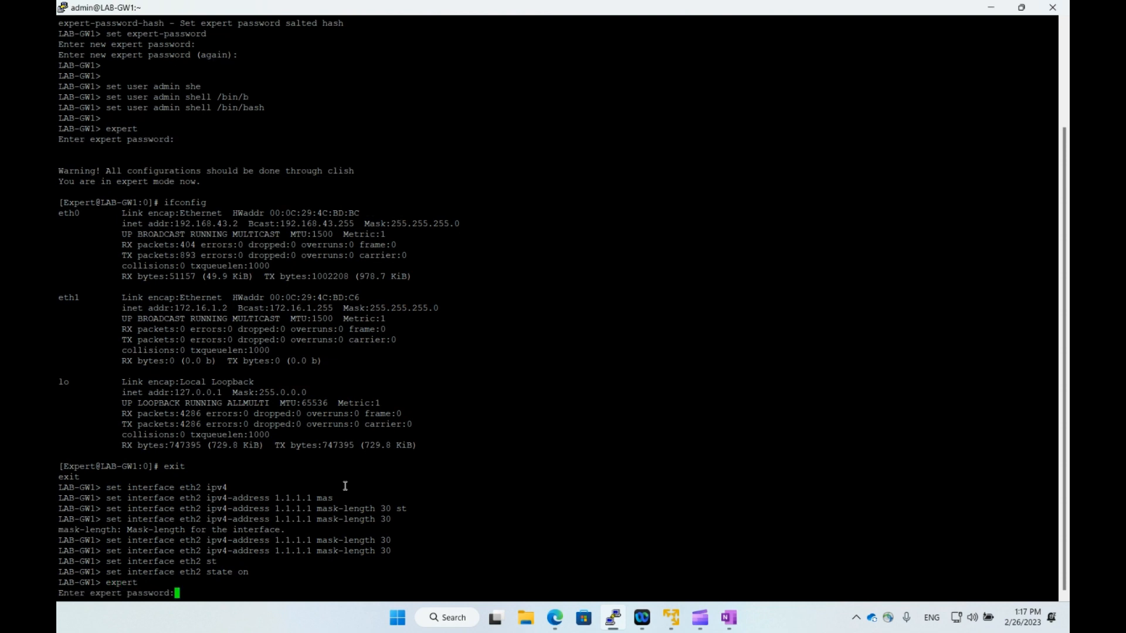
key(Return)
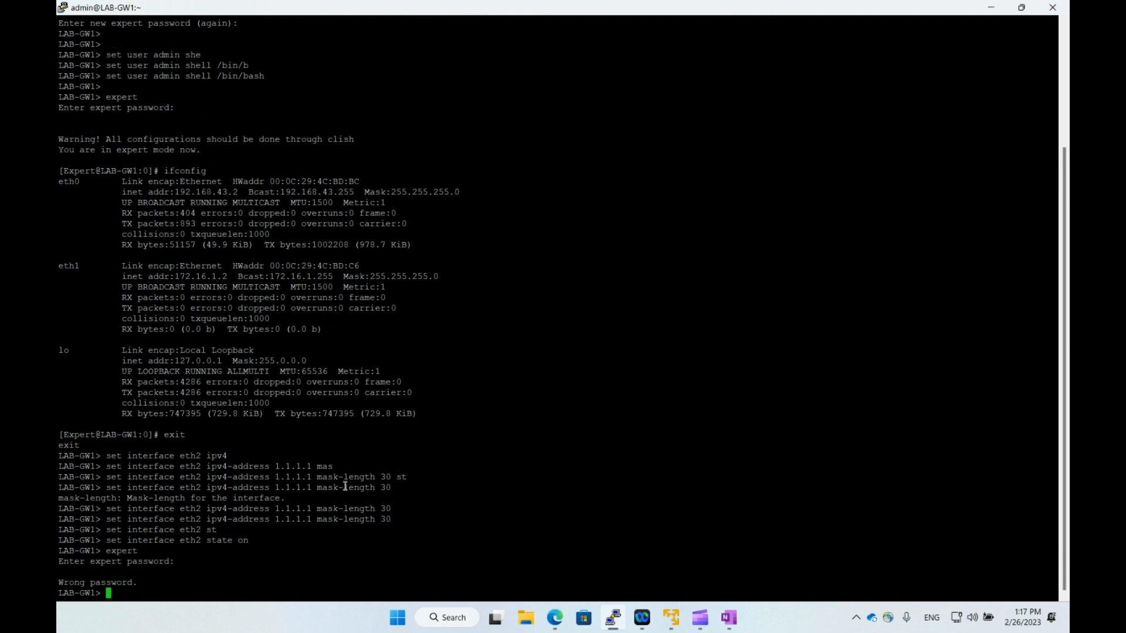
text(expert)
key(Return)
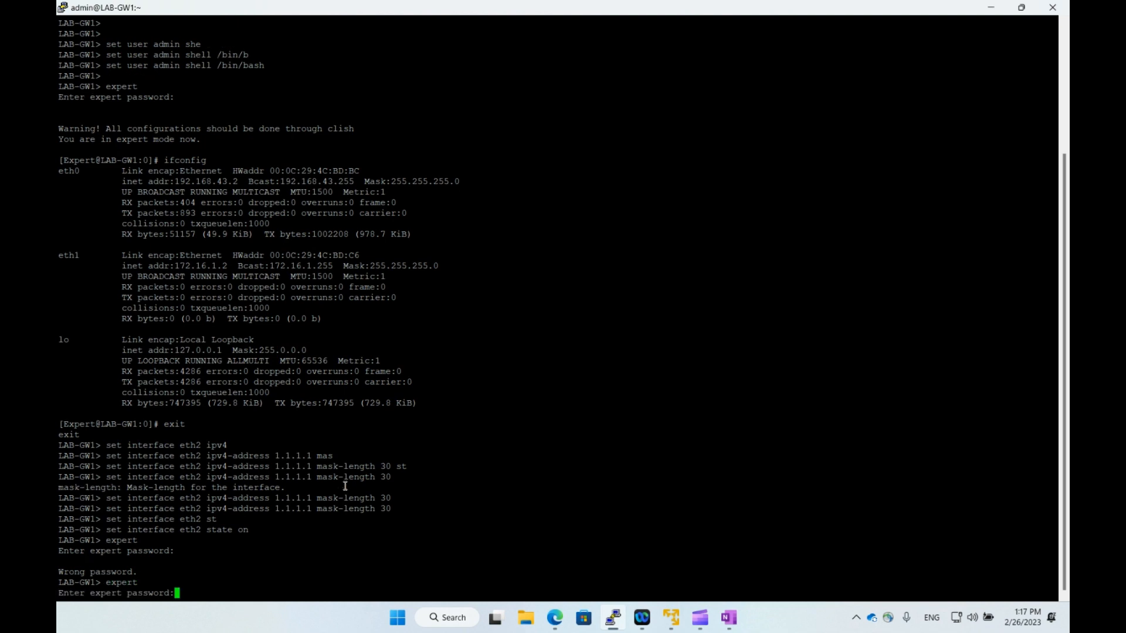
key(Return)
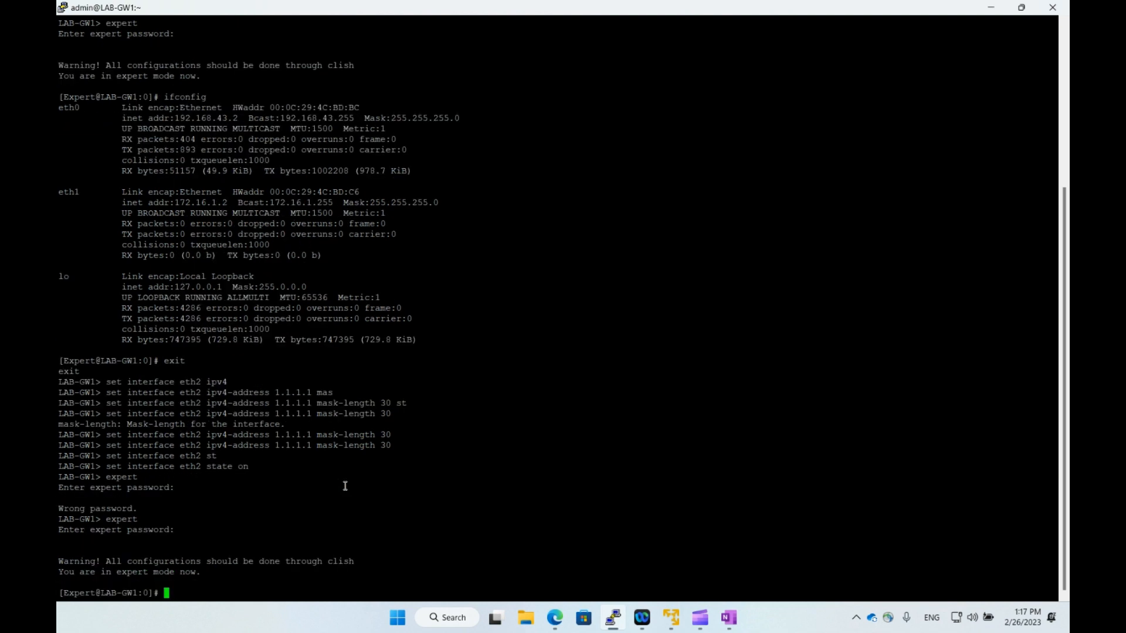
text(ifconfig)
key(Return)
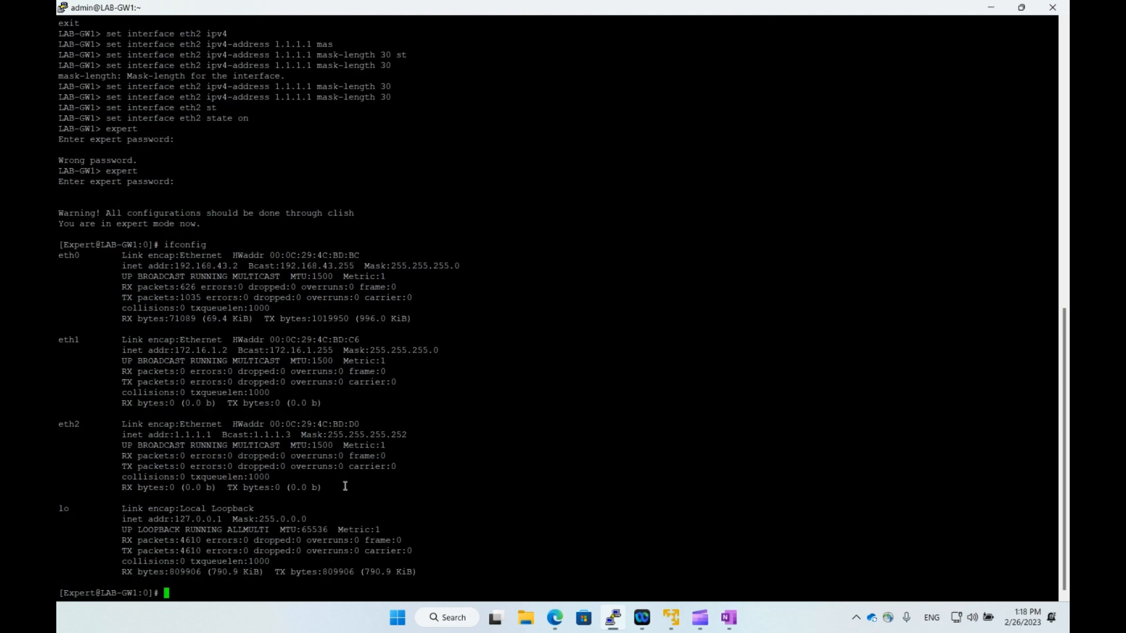
drag(215, 435, 168, 436)
click(175, 441)
double_click(430, 498)
Return to the normal shell, run save config, and exit the LAB-GW1 session.
text(exit)
key(Return)
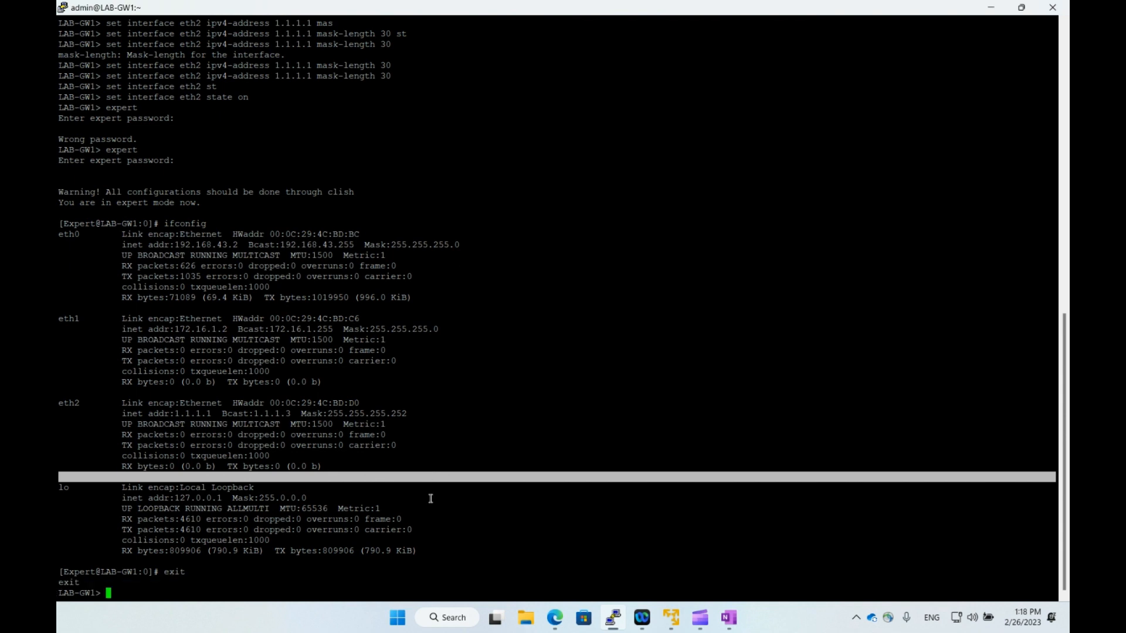
text(save config)
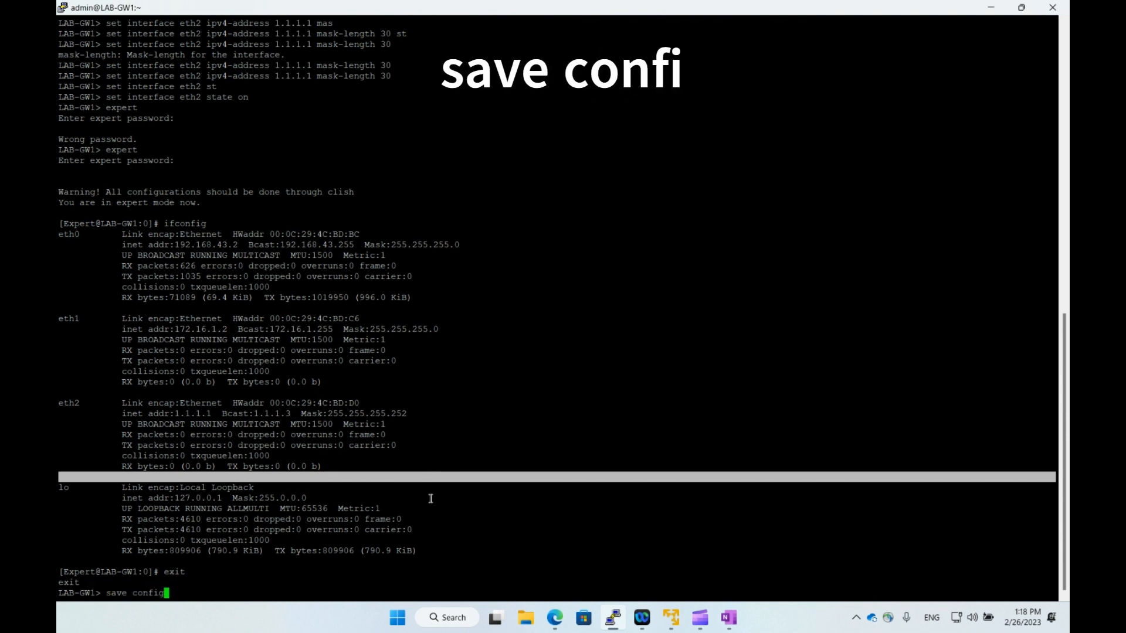
key(Return)
key(Return)
key(Return)
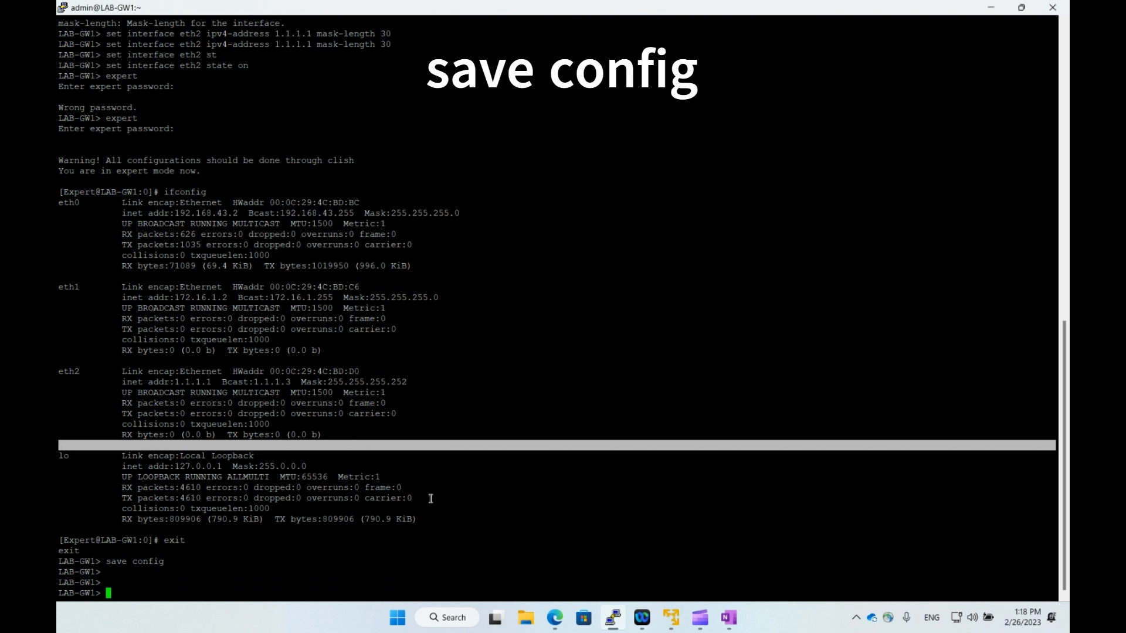
text(exit)
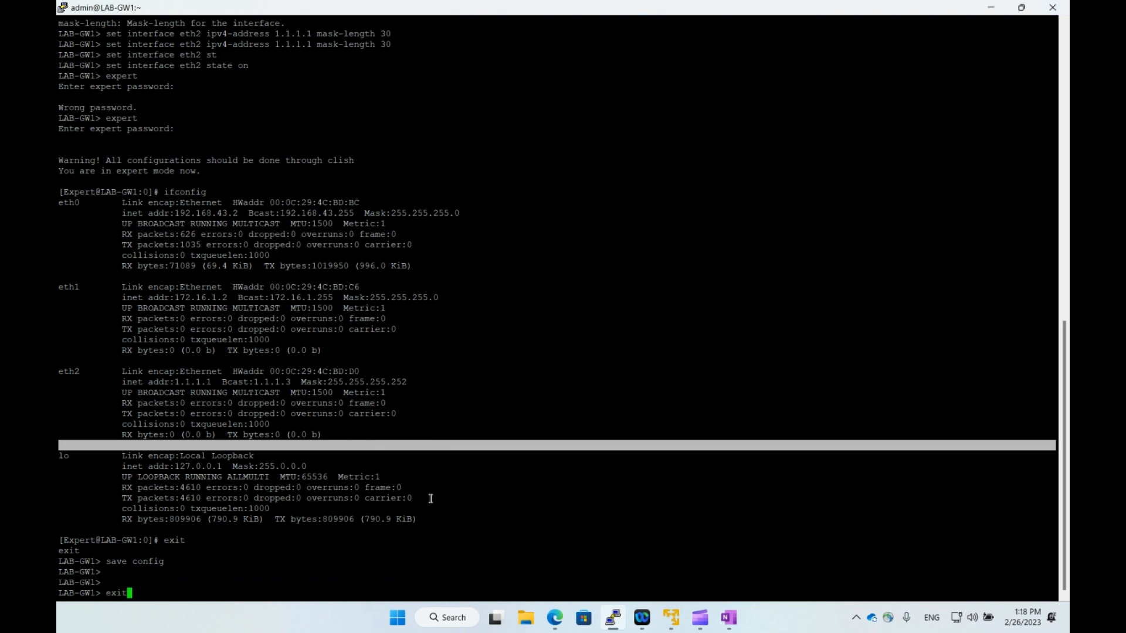
key(Return)
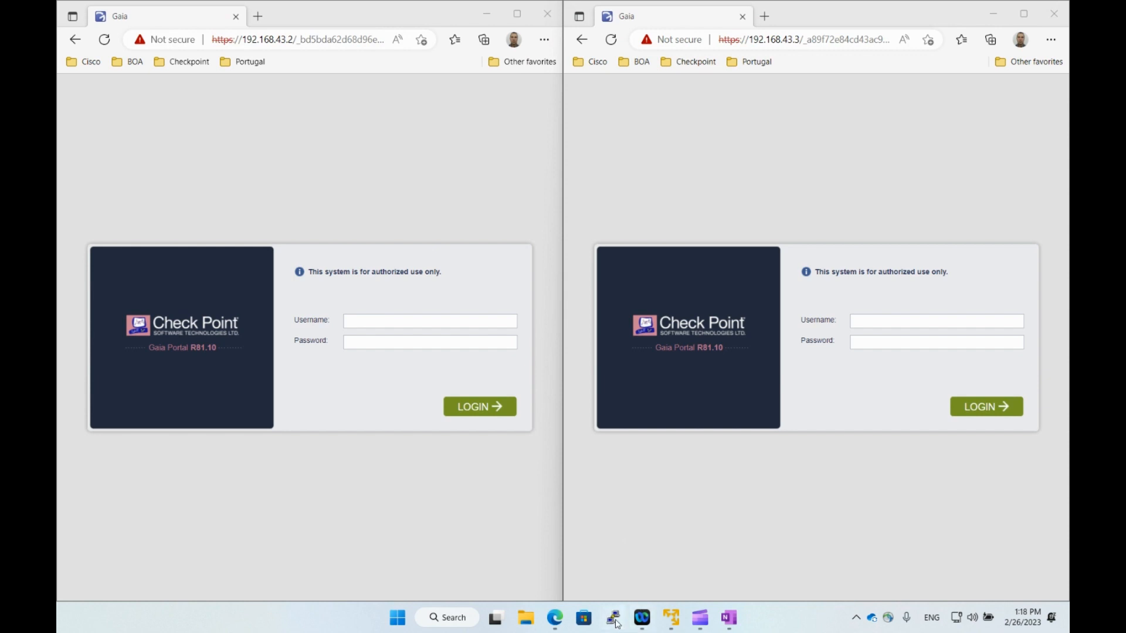
Connect to the saved LAB-GW2 session at 192.168.43.3 and log in as admin.
click(614, 620)
click(557, 352)
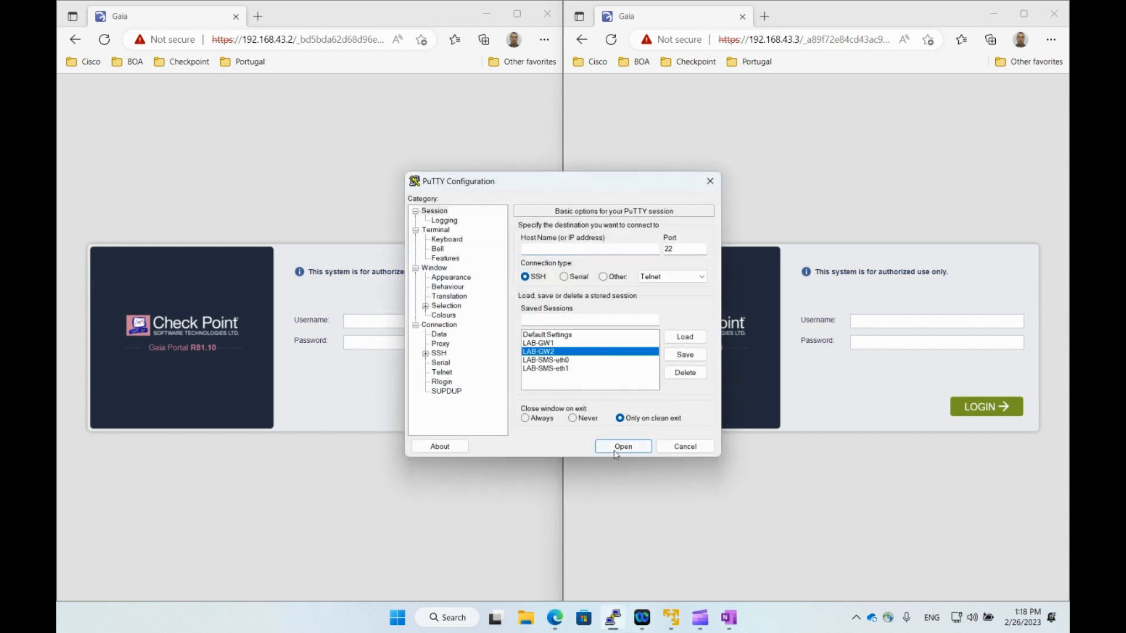
click(616, 449)
text(admin)
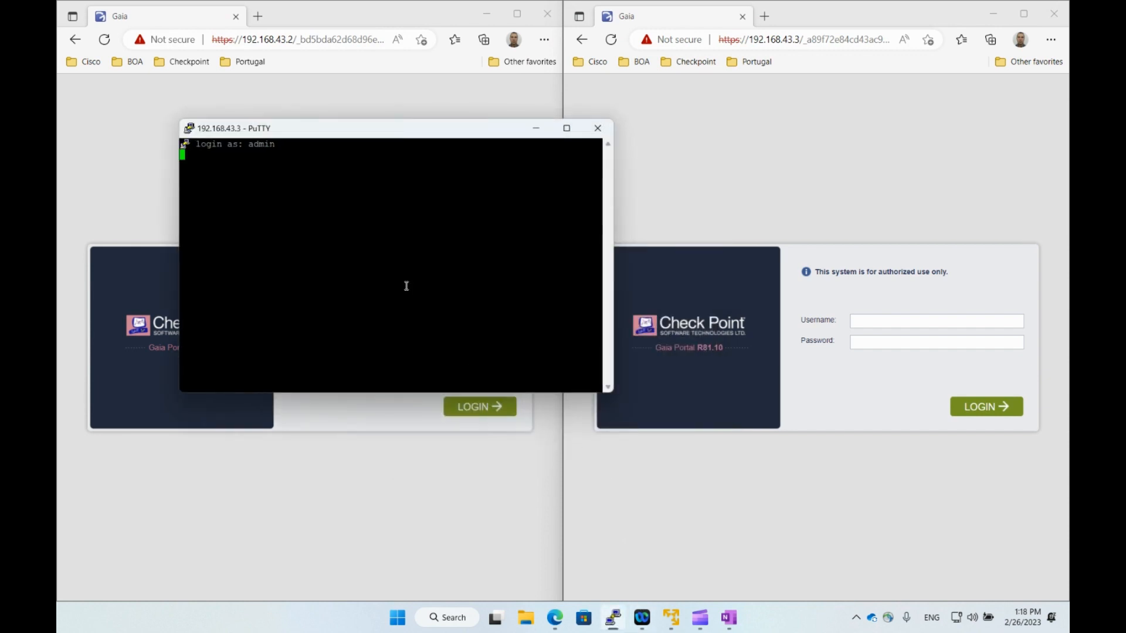
key(Return)
key(Return)
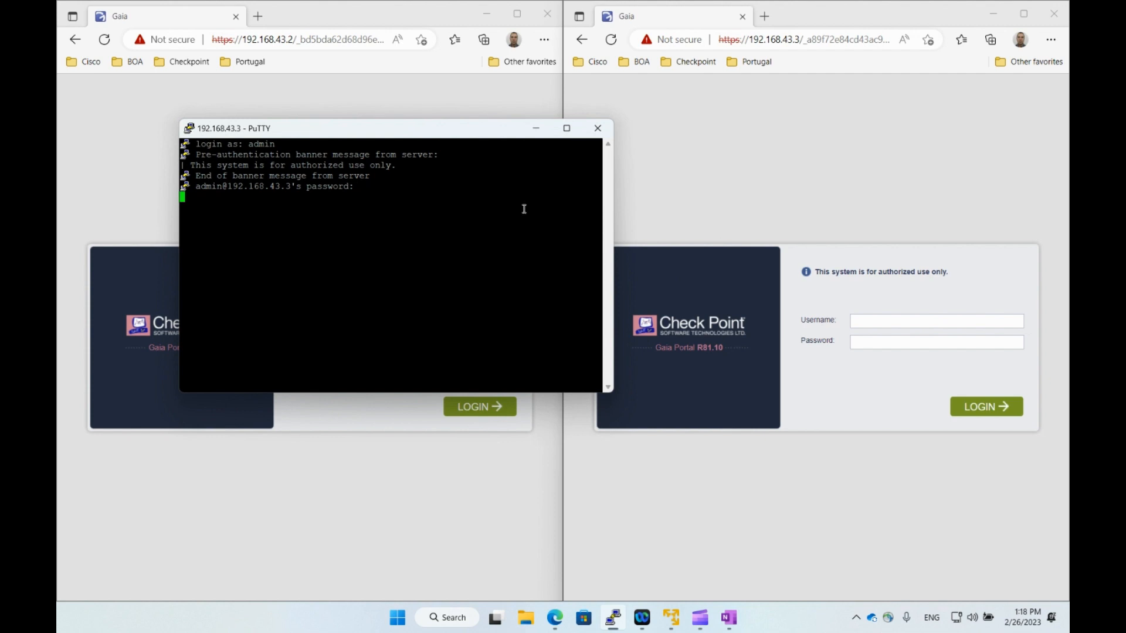
click(565, 127)
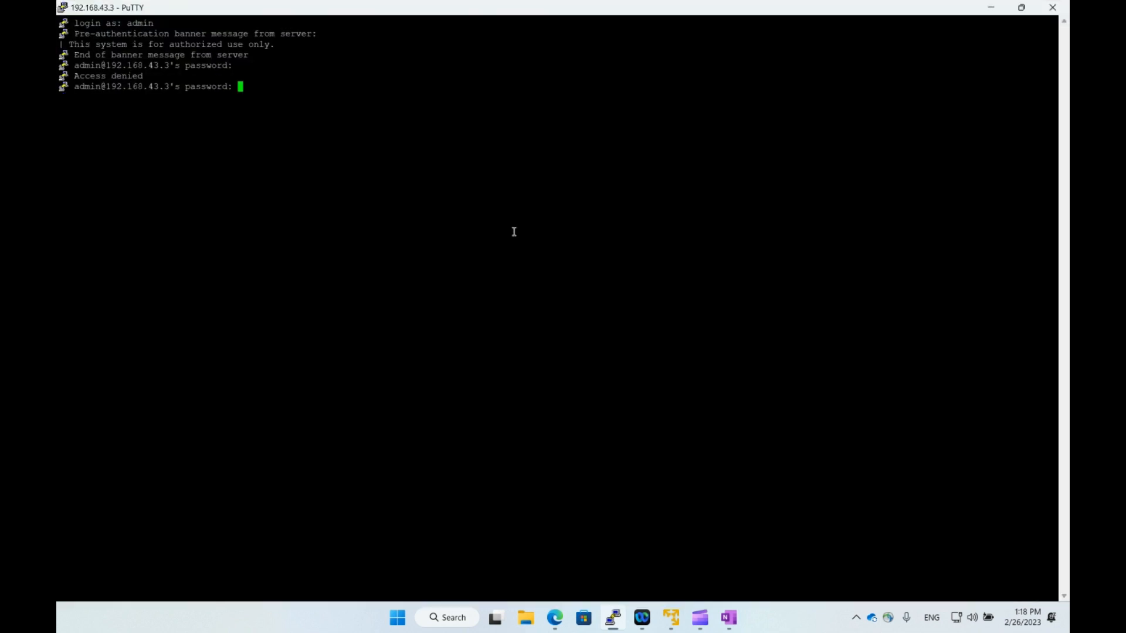
key(Return)
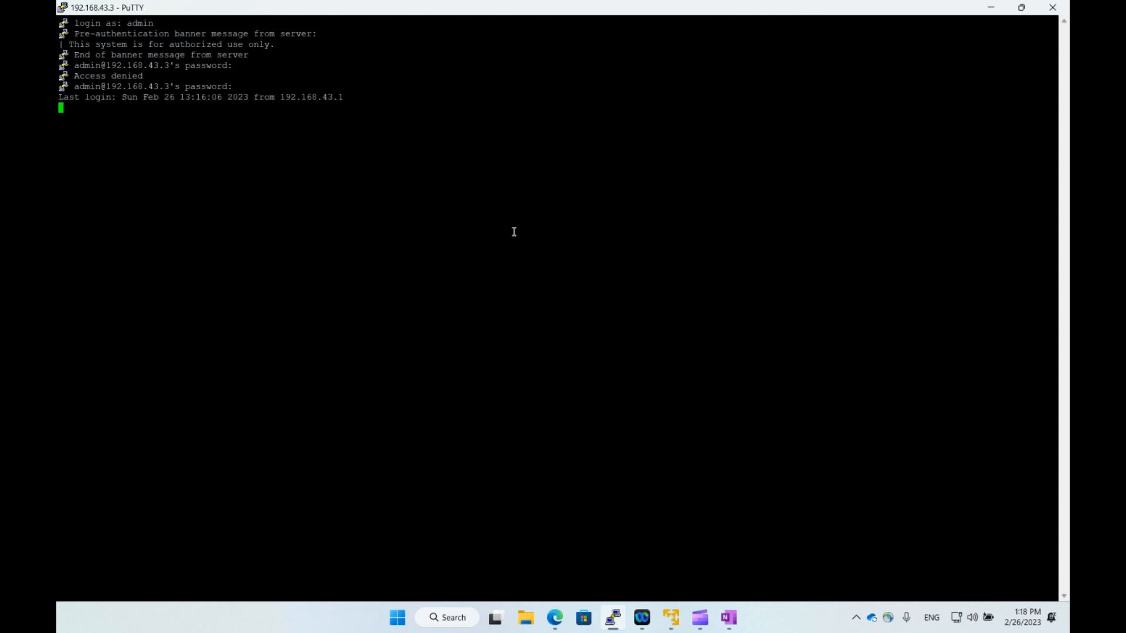
key(Return)
key(Return)
Set a new expert password with set expert-password.
text(set exp)
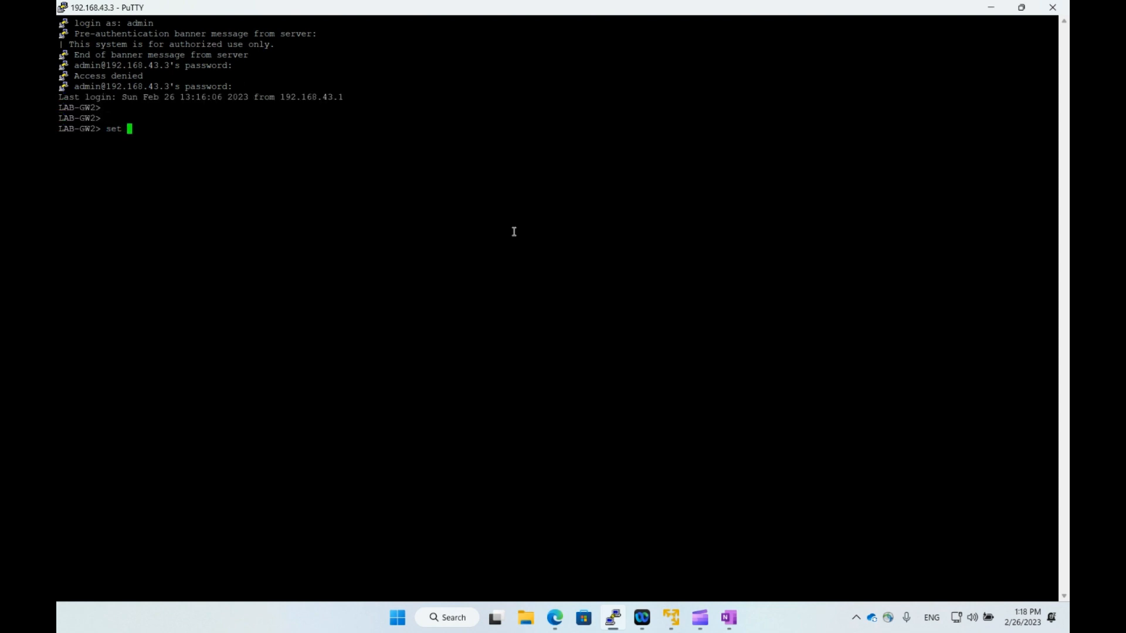
key(Tab)
text(pa)
key(Tab)
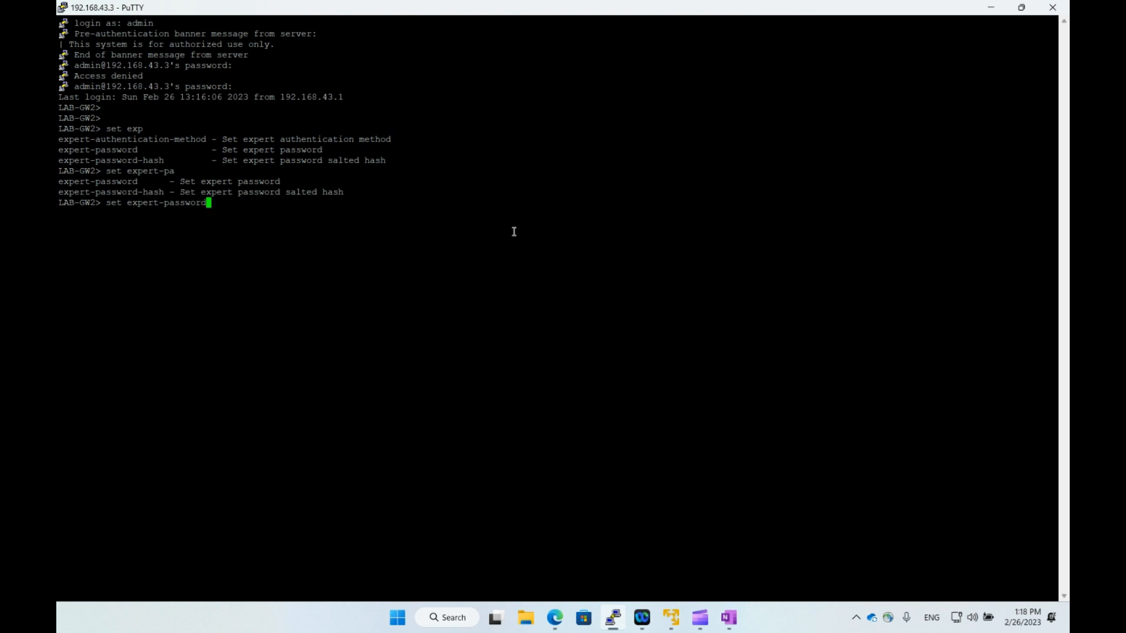
key(Return)
key(Return)
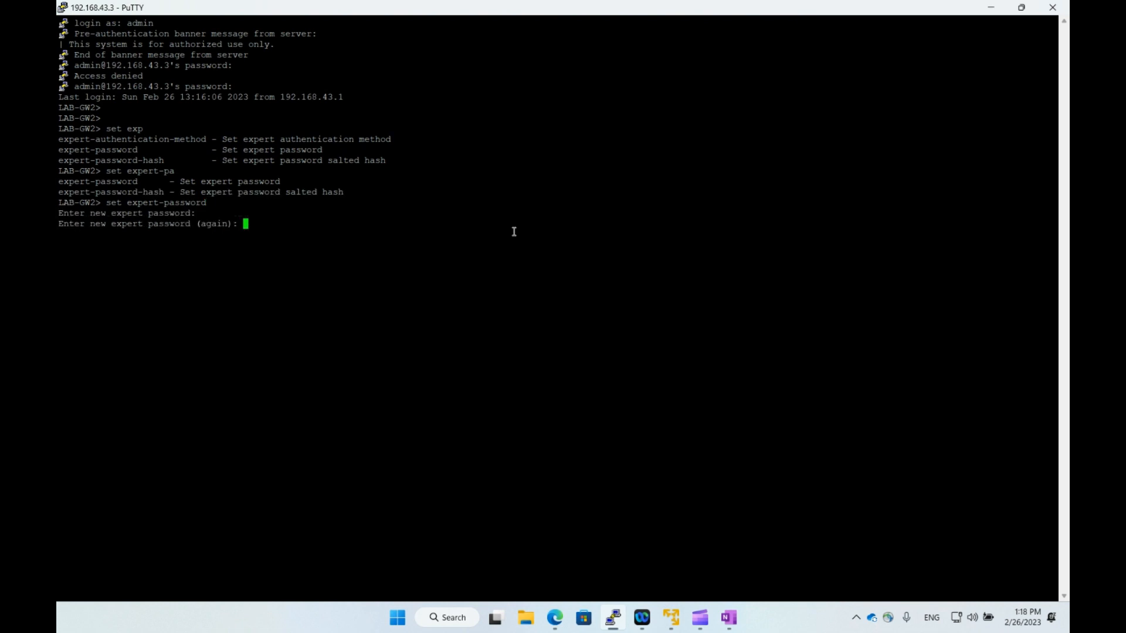
key(Return)
Make /bin/bash the admin user's shell.
text(set user admin shel)
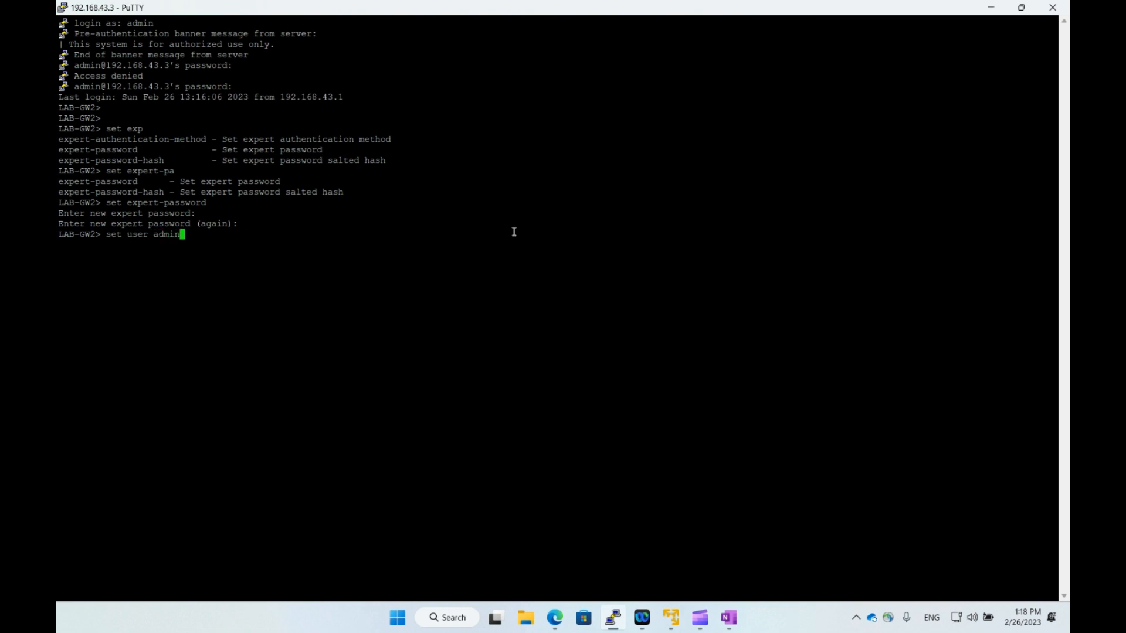
key(Return)
text(l /)
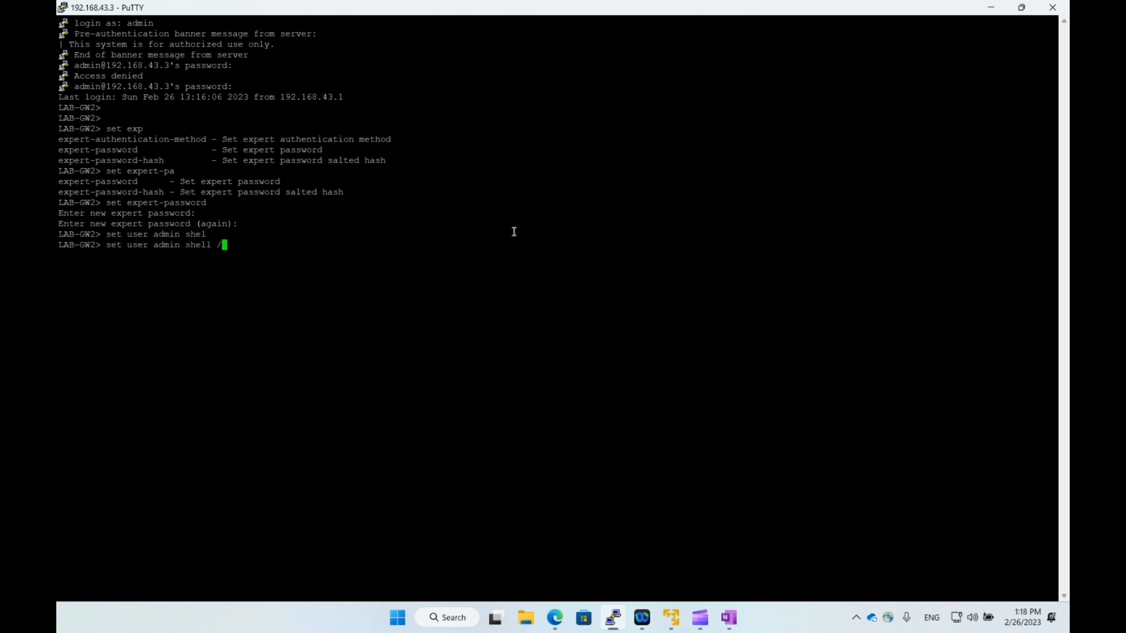
text(bin/bas)
key(Tab)
key(Return)
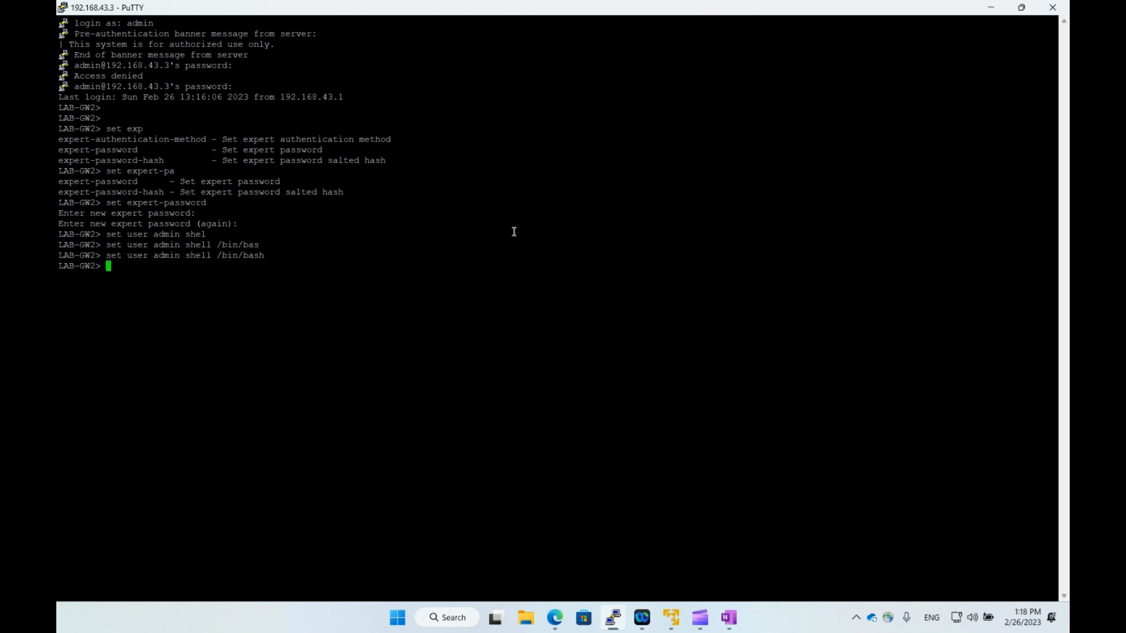
Assign LAB-GW2's eth2 the IPv4 address 1.1.1.2 with mask length 30.
text(set interface eth2 ip)
key(Tab)
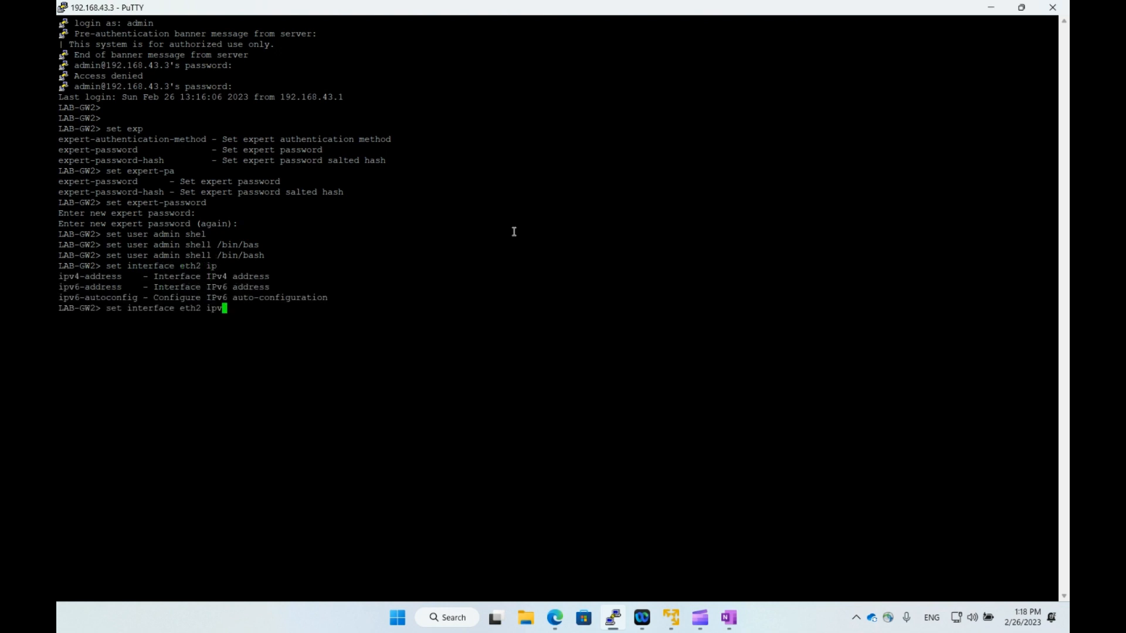
text(4)
key(Tab)
text(1.)
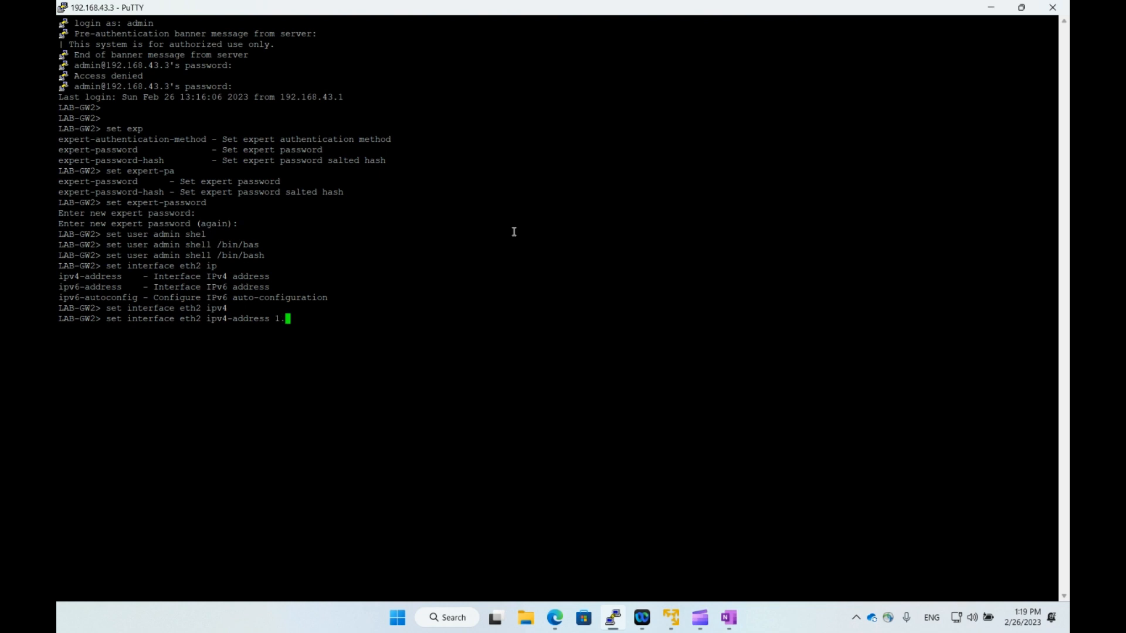
text(1.1.2)
text( mas)
key(Tab)
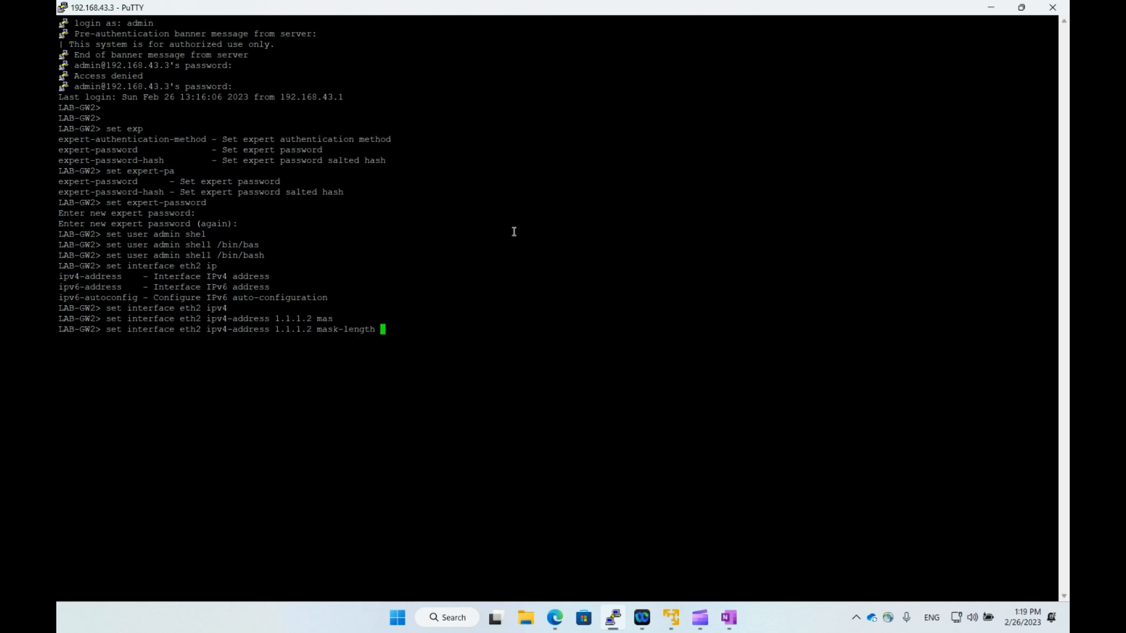
text(30)
key(Return)
Set interface eth2's state to on.
text(set interface eth3)
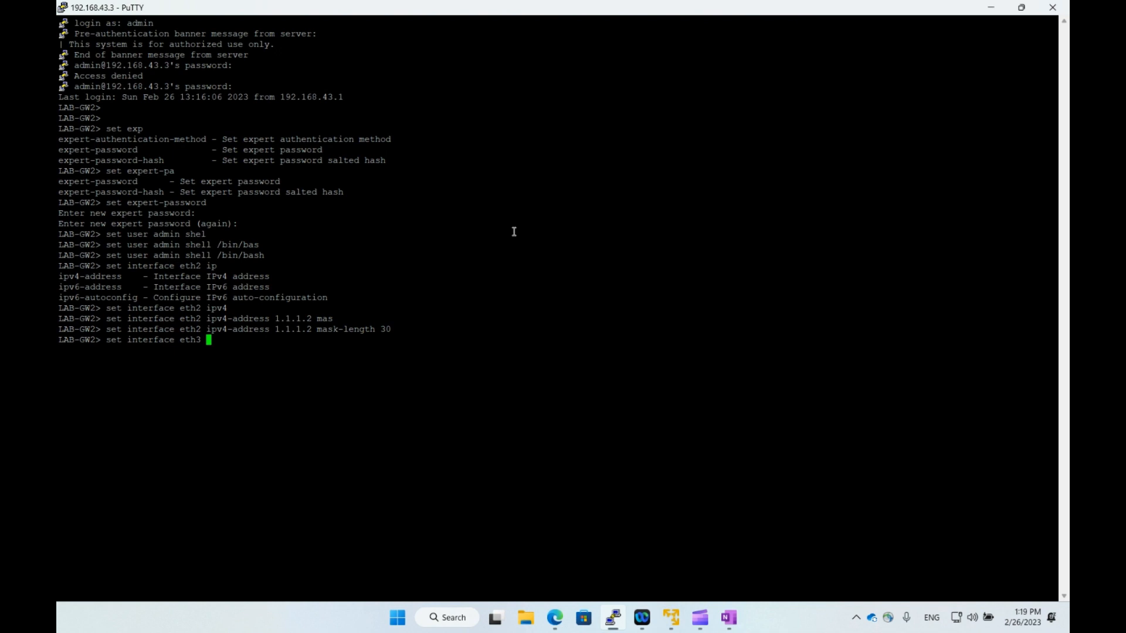
key(BackSpace)
key(BackSpace)
text(2 st)
key(Tab)
text(on)
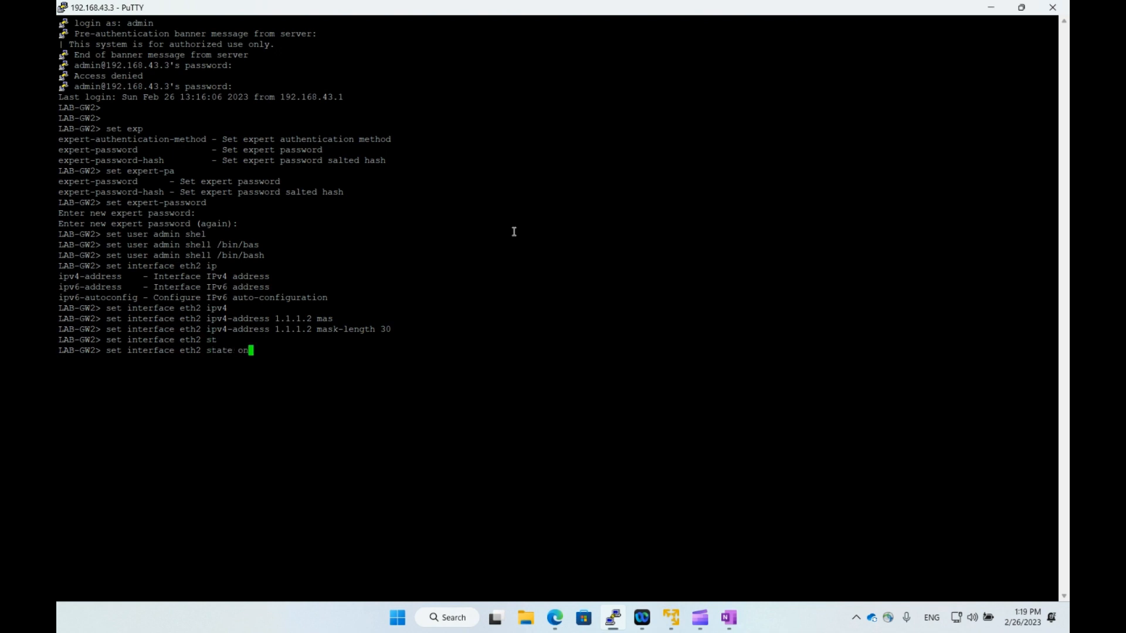
key(Return)
Save the configuration and verify with ifconfig in expert mode that eth2 shows 1.1.1.2.
key(Return)
text(save config)
key(Return)
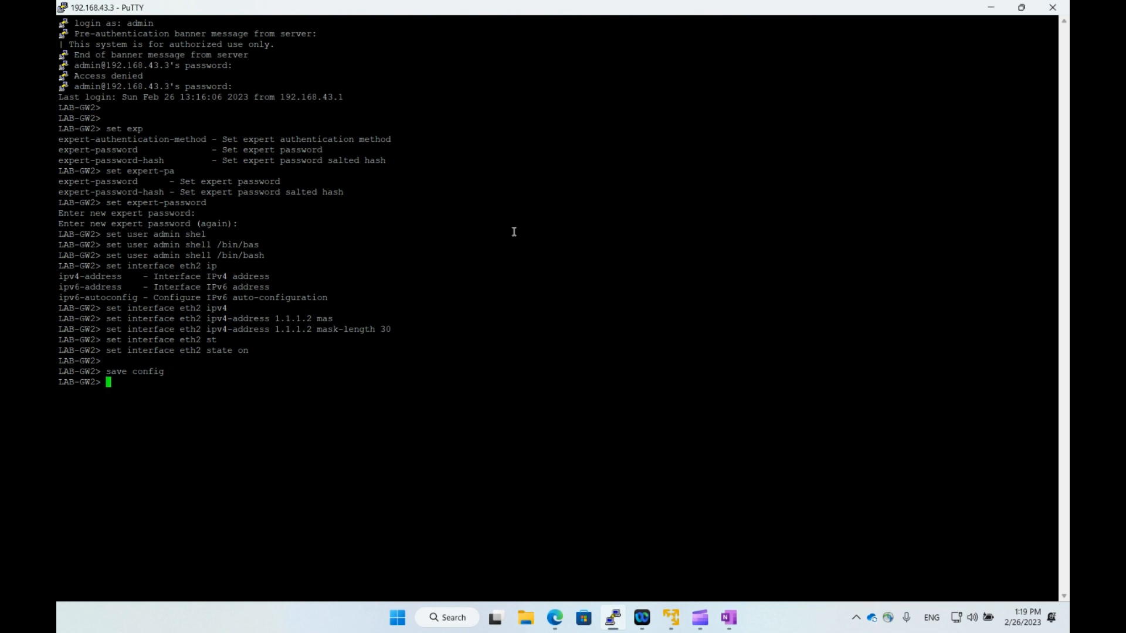
text(expert)
key(Return)
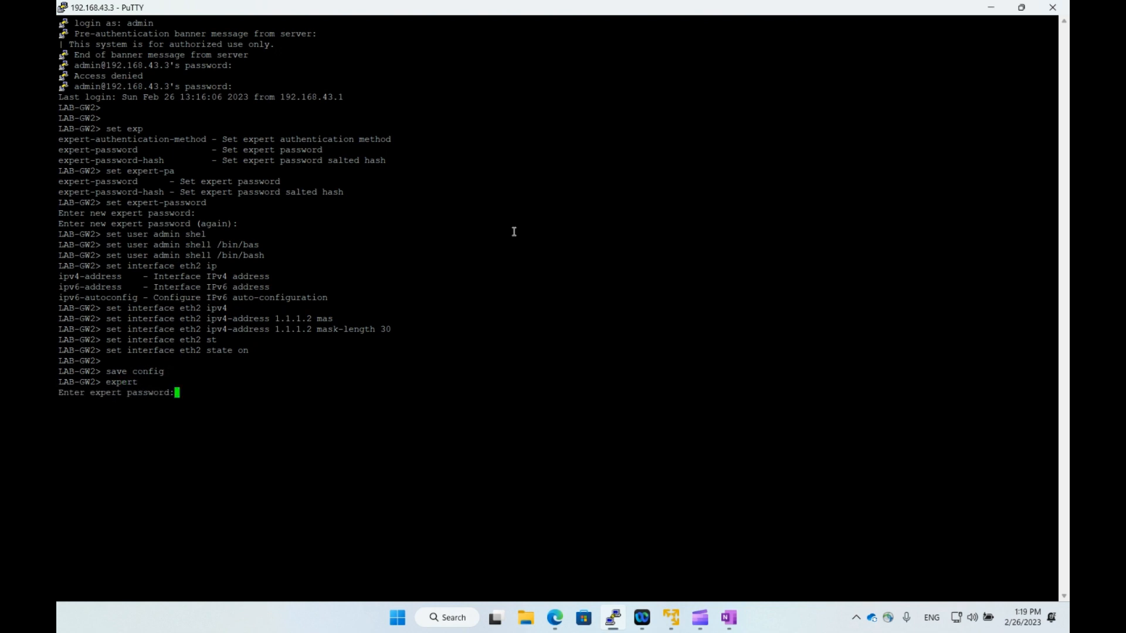
key(Return)
key(Return)
key(Return)
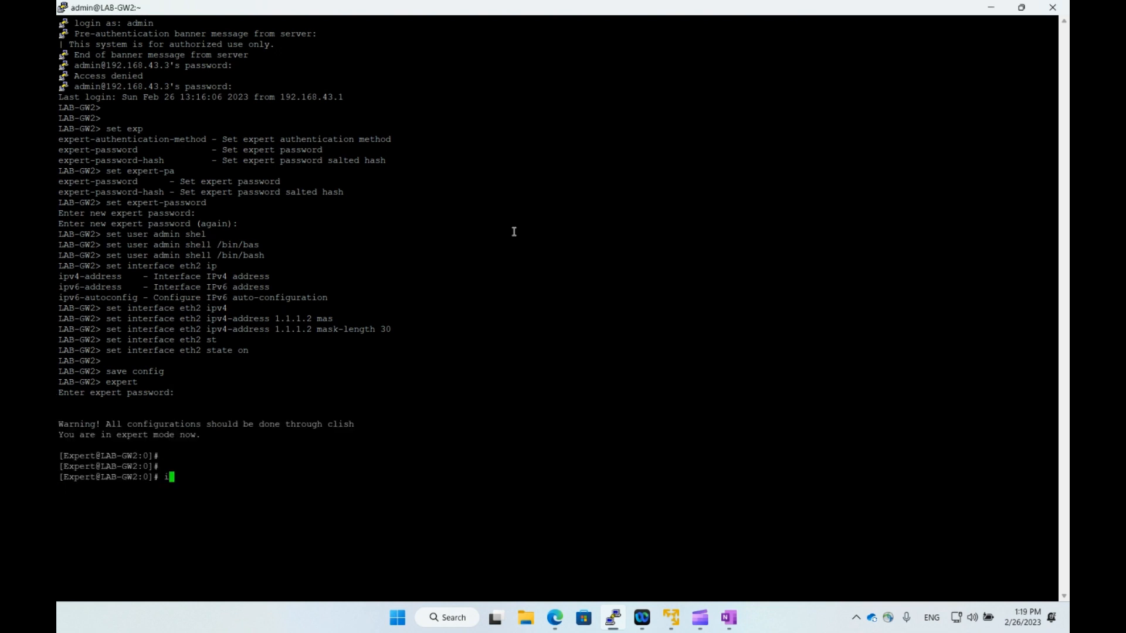
text(ifconfig)
key(Return)
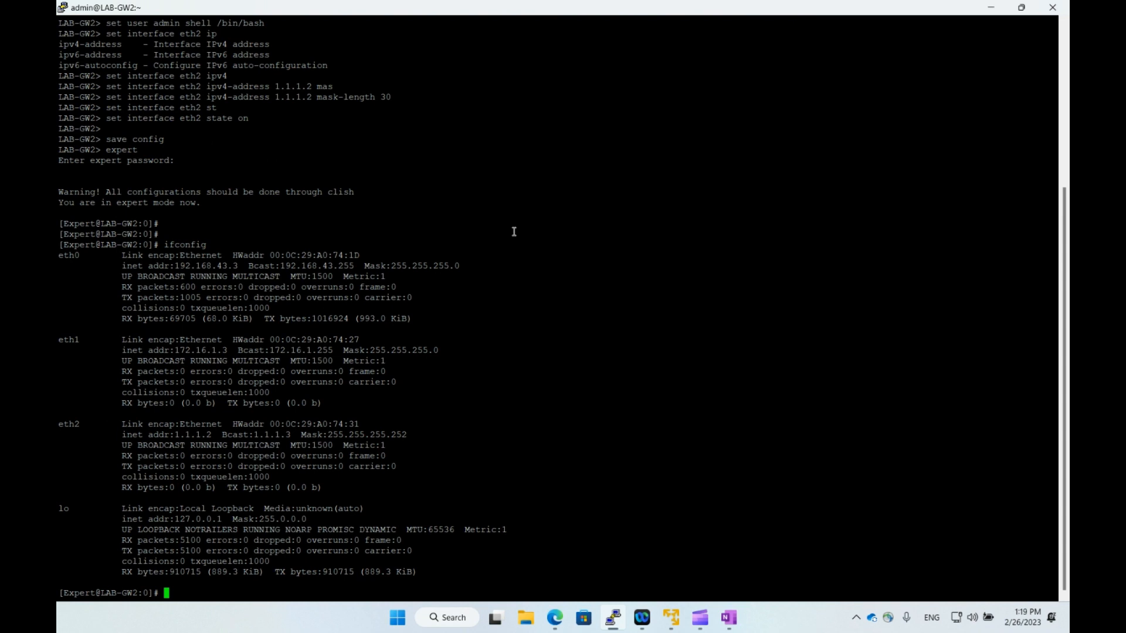
double_click(211, 275)
drag(174, 360, 212, 359)
click(219, 378)
drag(172, 434, 234, 435)
click(256, 448)
Exit expert mode and close the LAB-GW2 session.
text(exit)
key(Return)
text(exit)
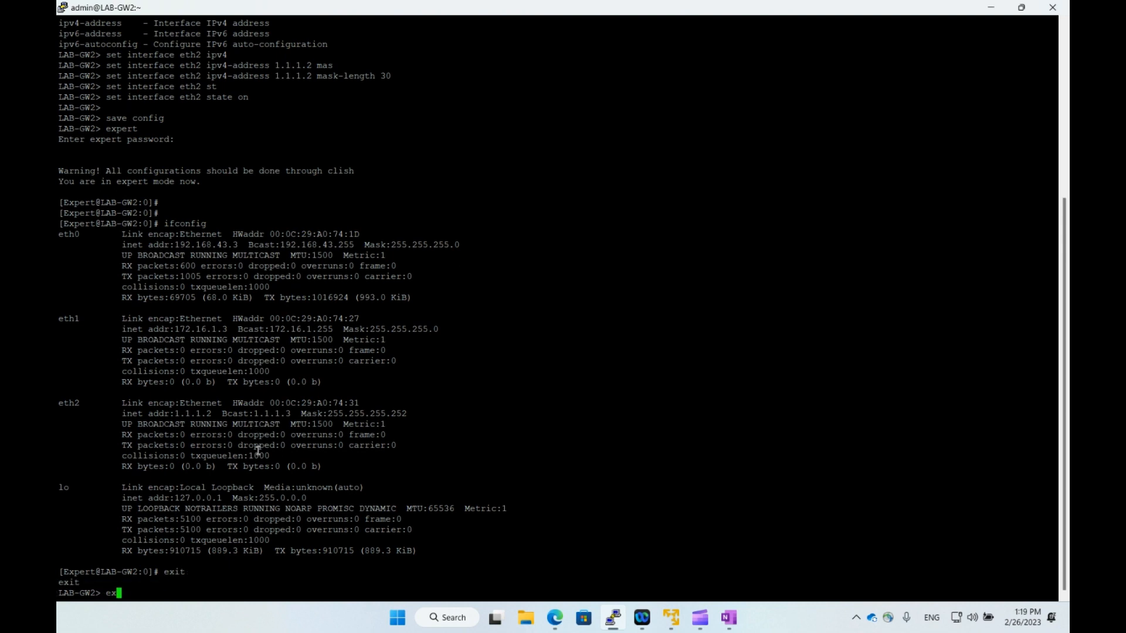
key(Return)
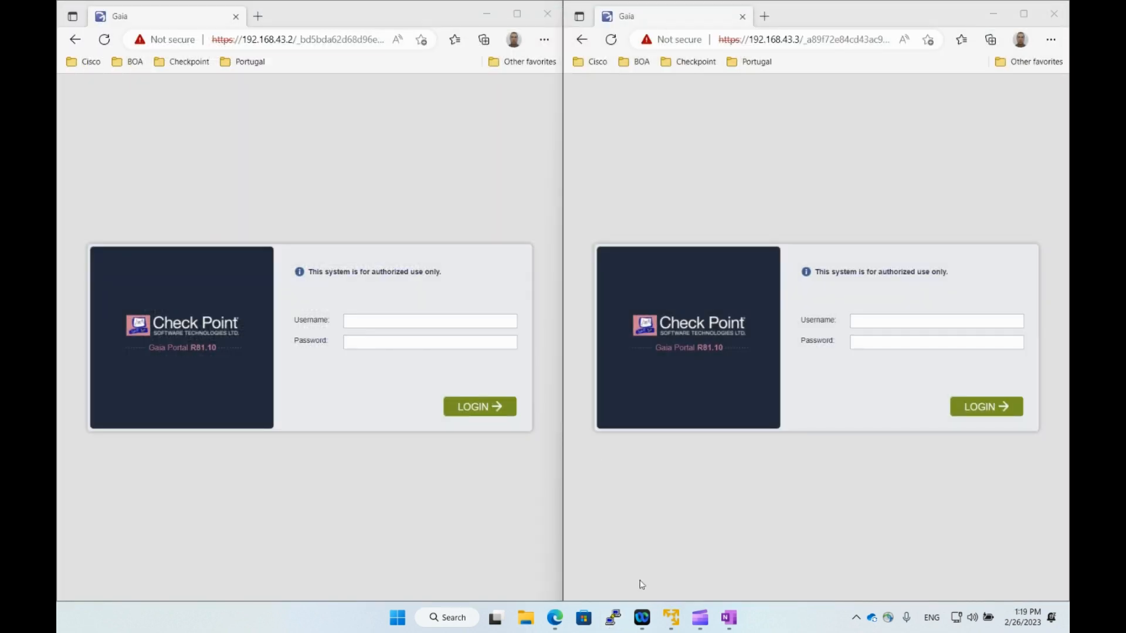
Connect to the saved LAB-GW1 session and log in as admin.
click(612, 617)
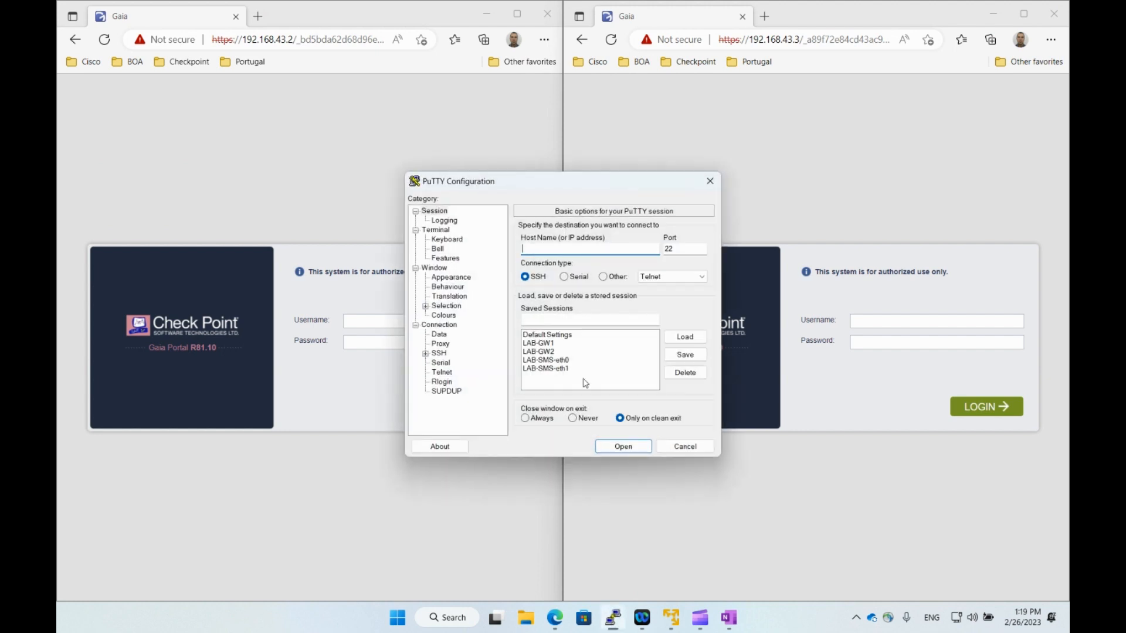
click(548, 344)
click(623, 446)
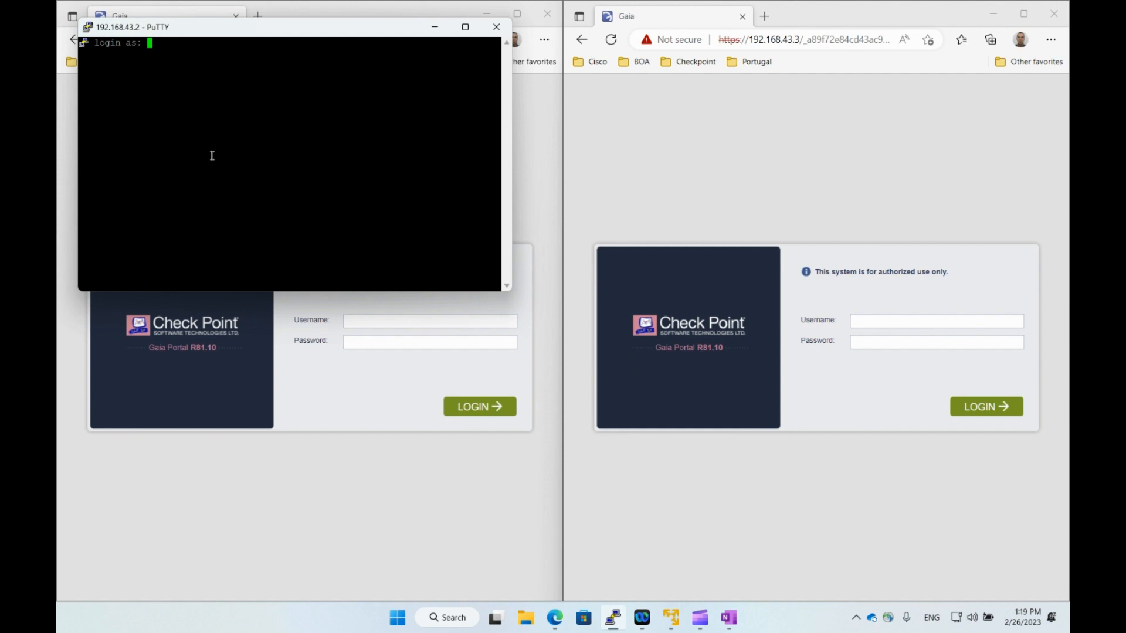
text(admin)
key(Return)
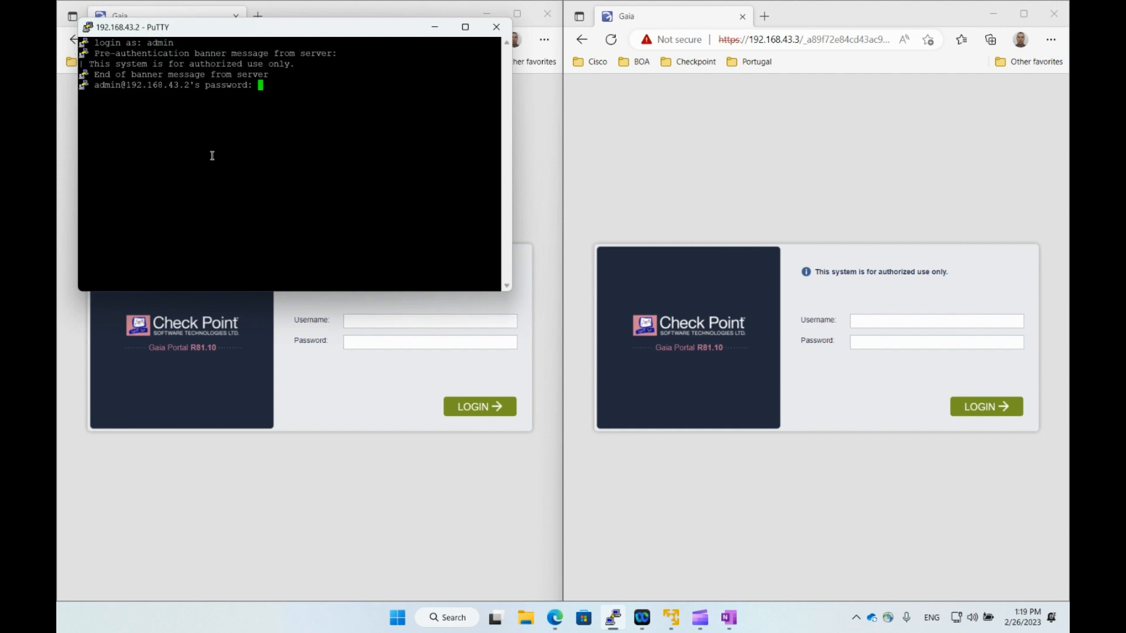
key(Return)
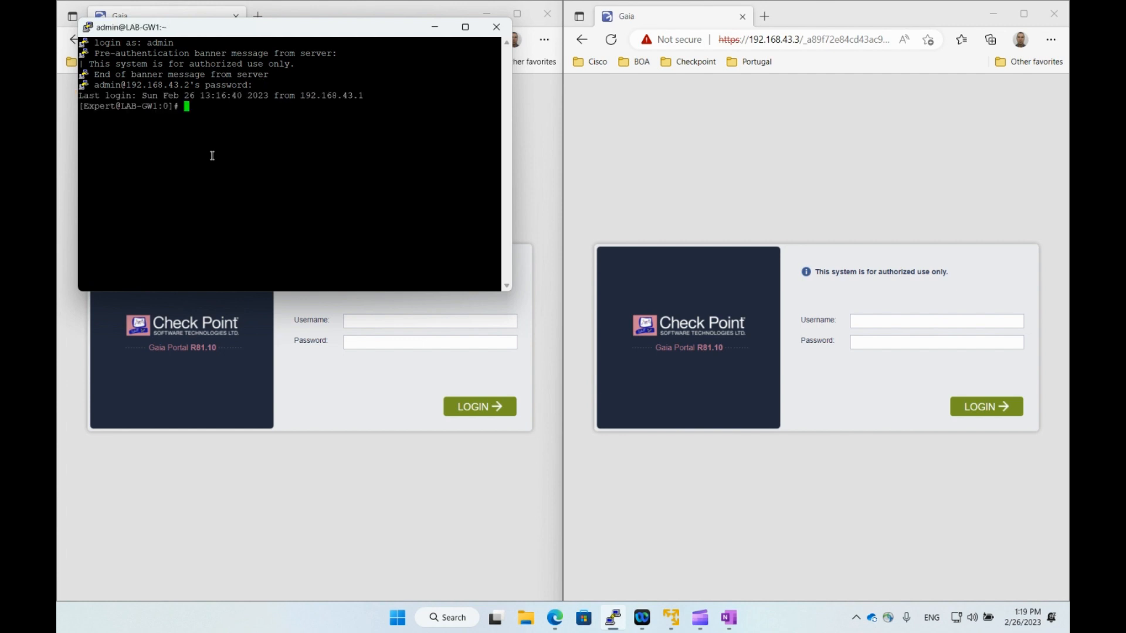
click(464, 28)
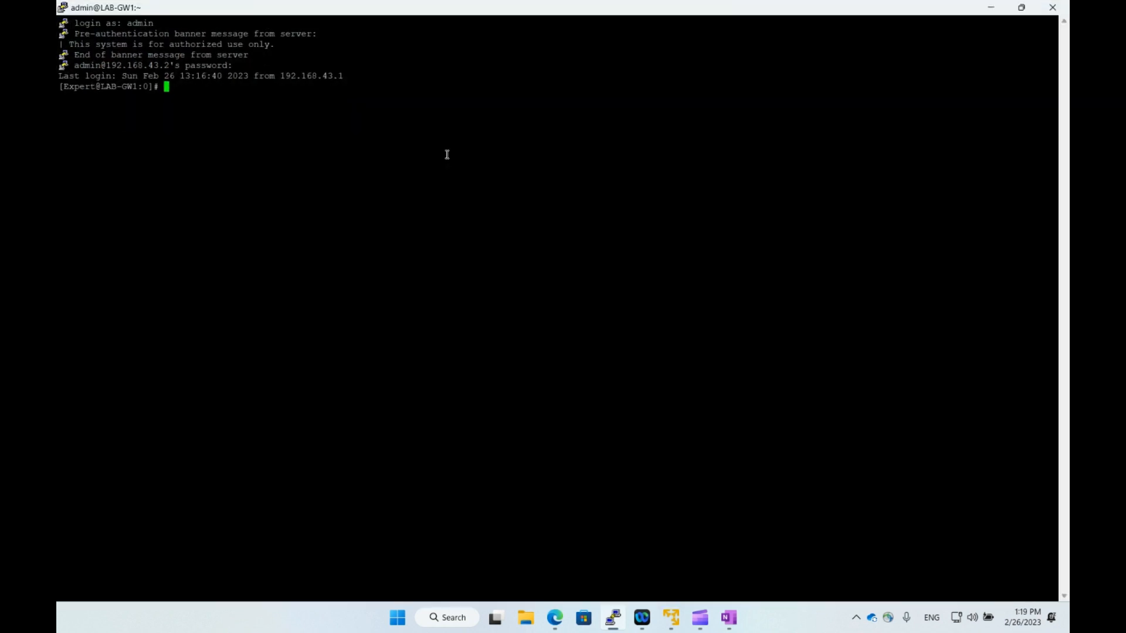
In cpconfig, choose option 6 and confirm with y to enable cluster membership.
text(cpconfig)
key(Return)
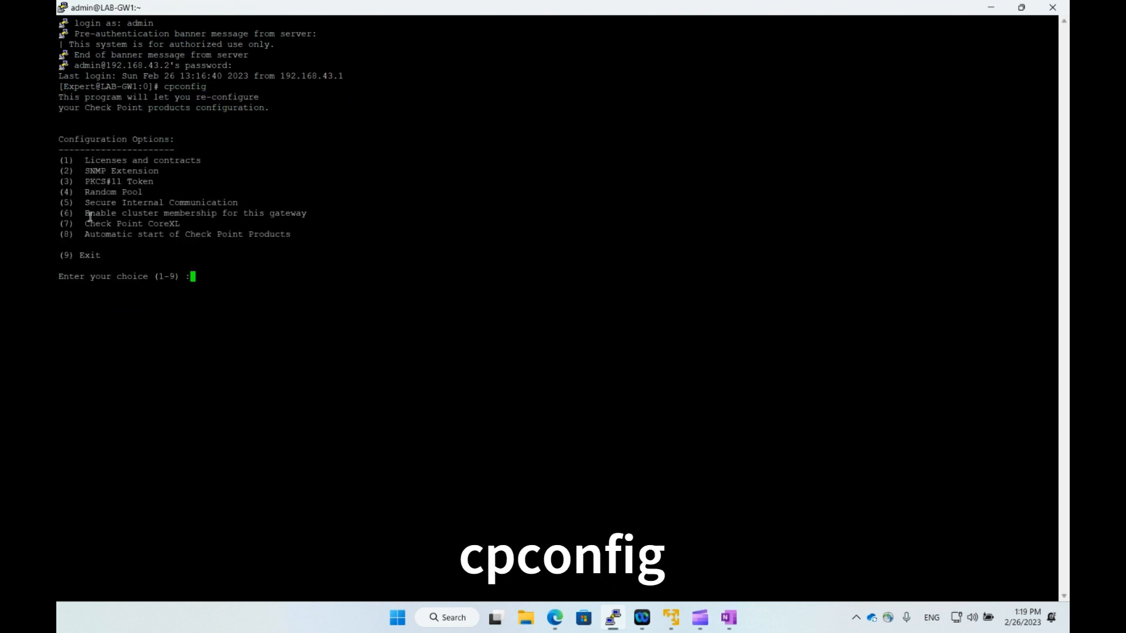
drag(89, 216, 305, 215)
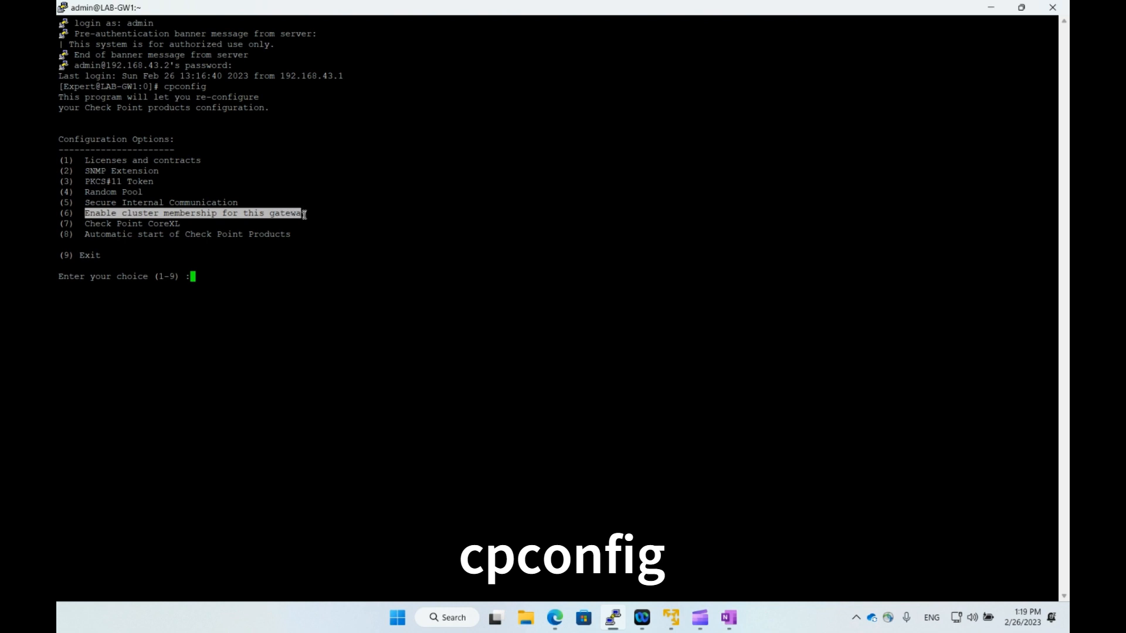
click(282, 276)
text(6)
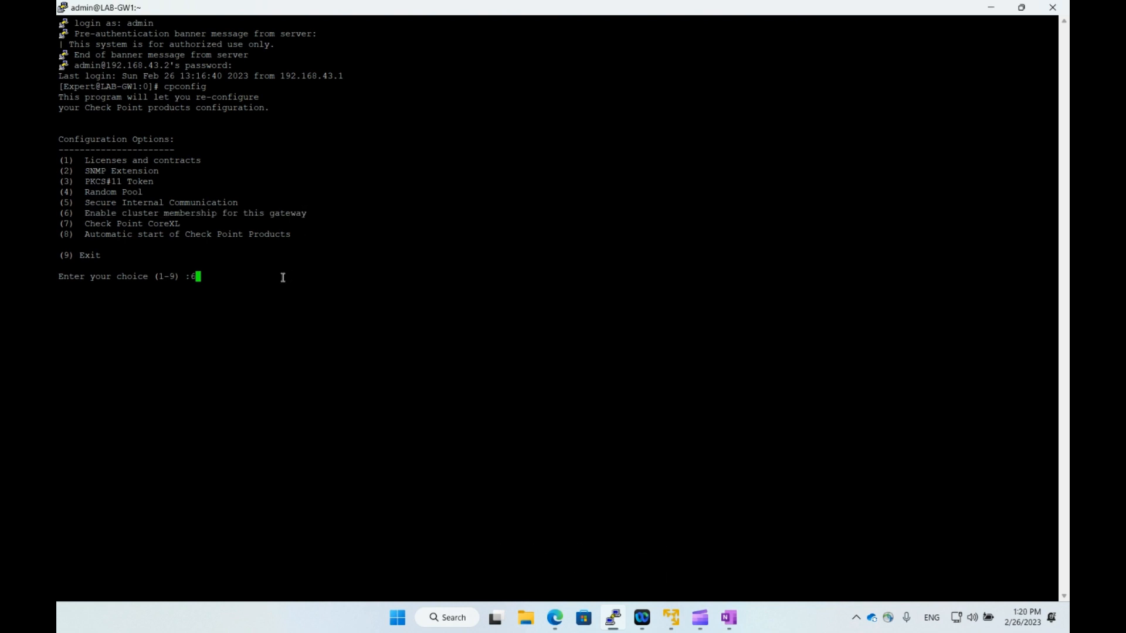
key(Return)
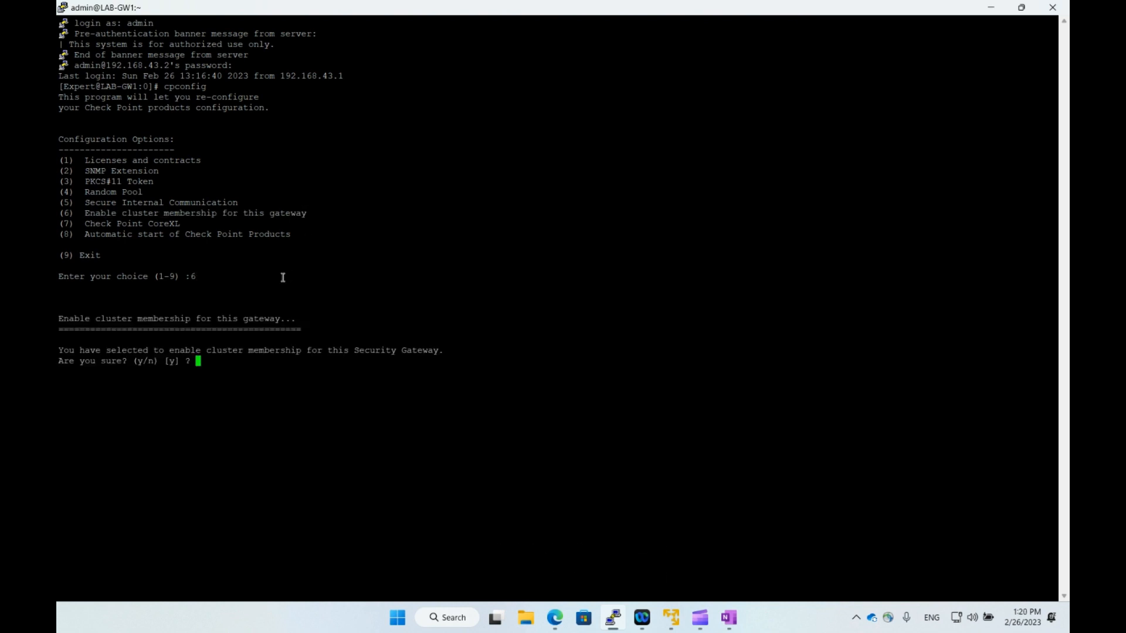
text(y)
key(Return)
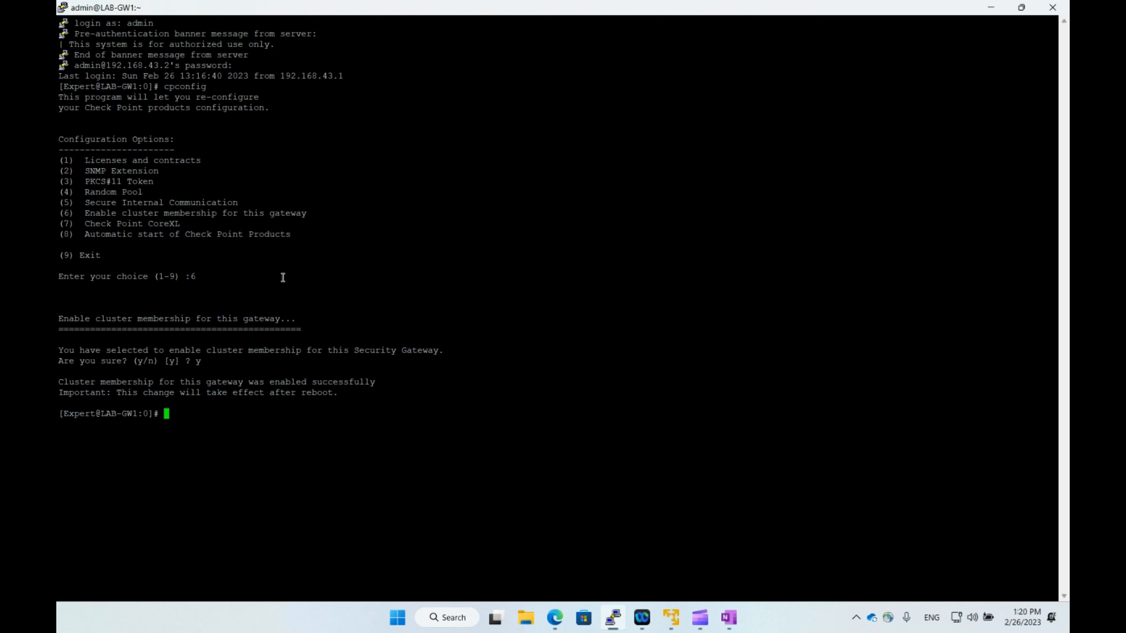
Save LAB-GW1's configuration from clish and return to the expert shell.
text(clish)
key(Return)
text(save config)
key(Return)
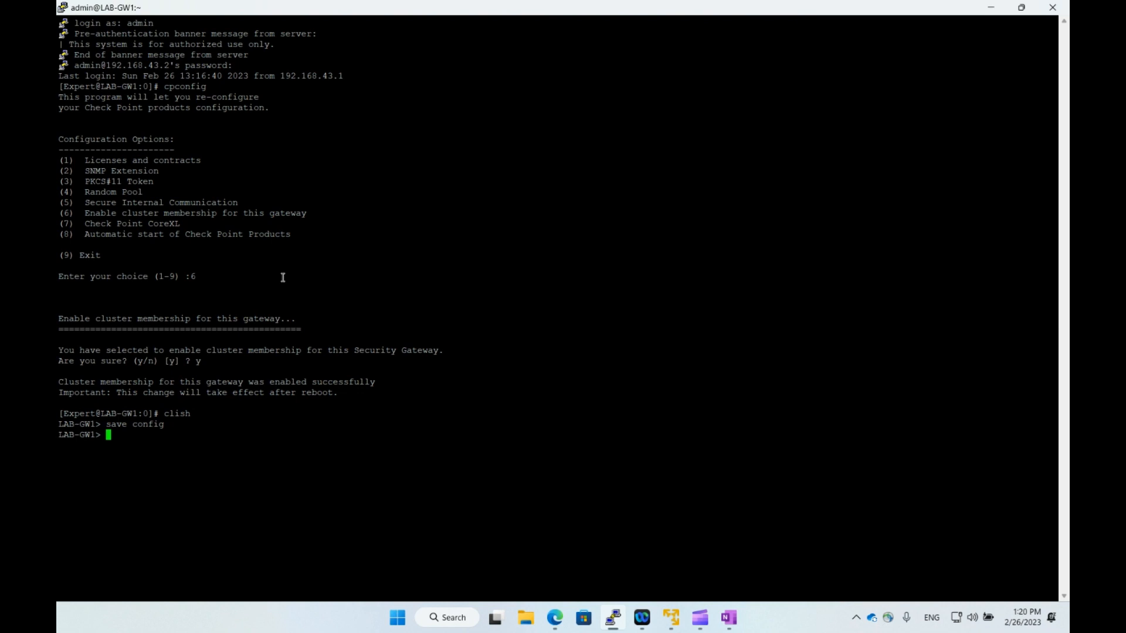
text(exit)
key(Return)
Reboot LAB-GW1 with shutdown -r now, then start connecting to the saved LAB-GW2 session.
text(shtdown -)
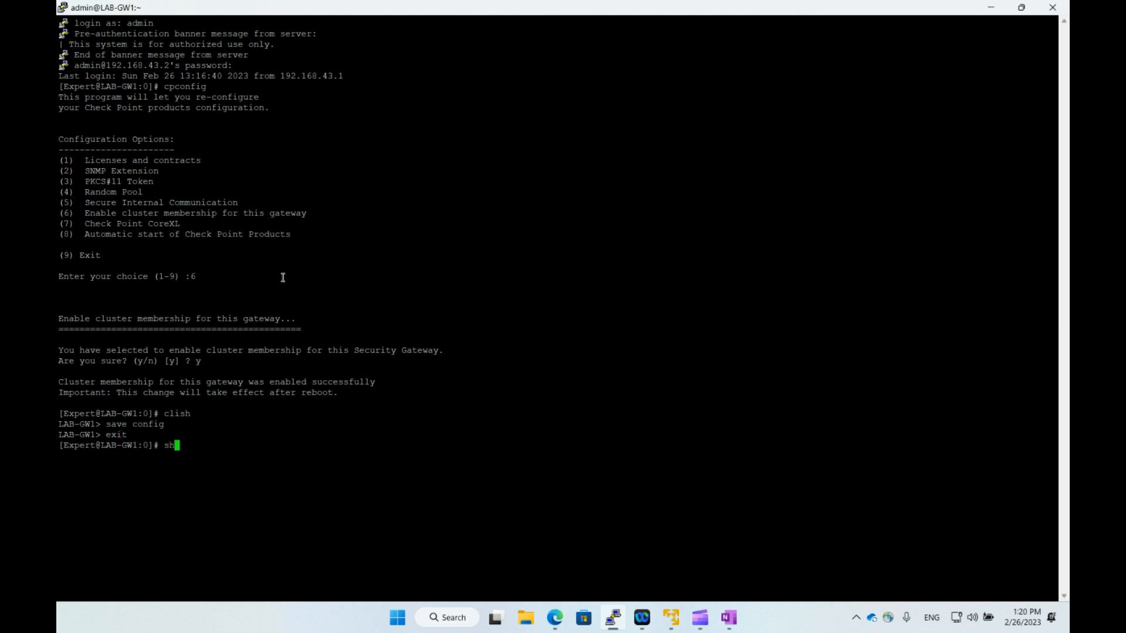
key(BackSpace)
key(BackSpace)
key(BackSpace)
key(BackSpace)
key(BackSpace)
key(BackSpace)
key(BackSpace)
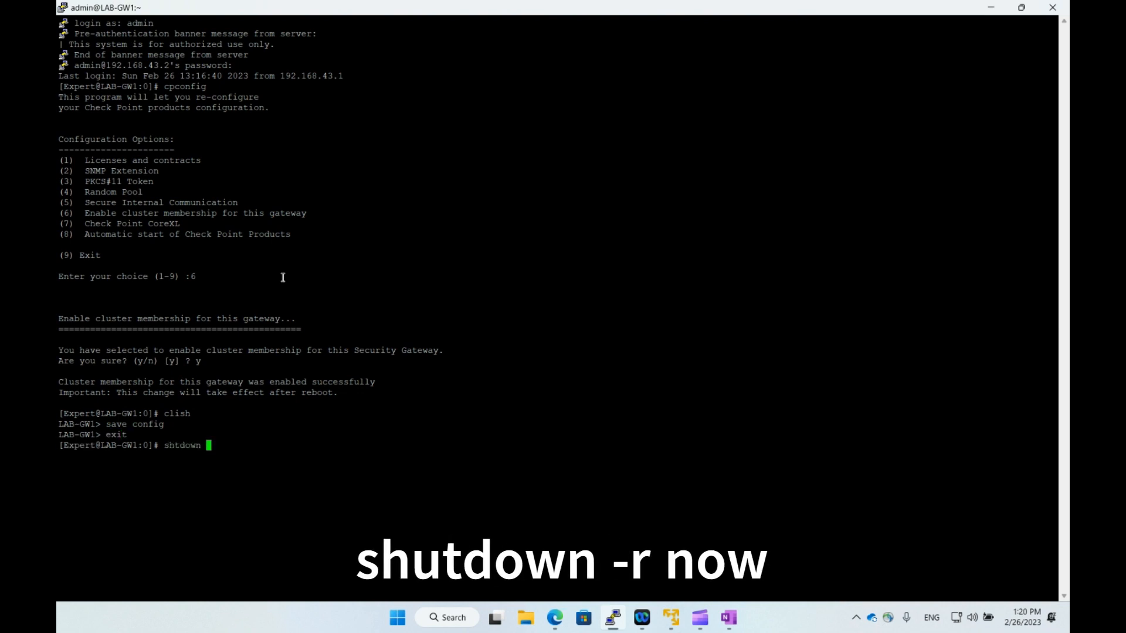
text(utdown -r now)
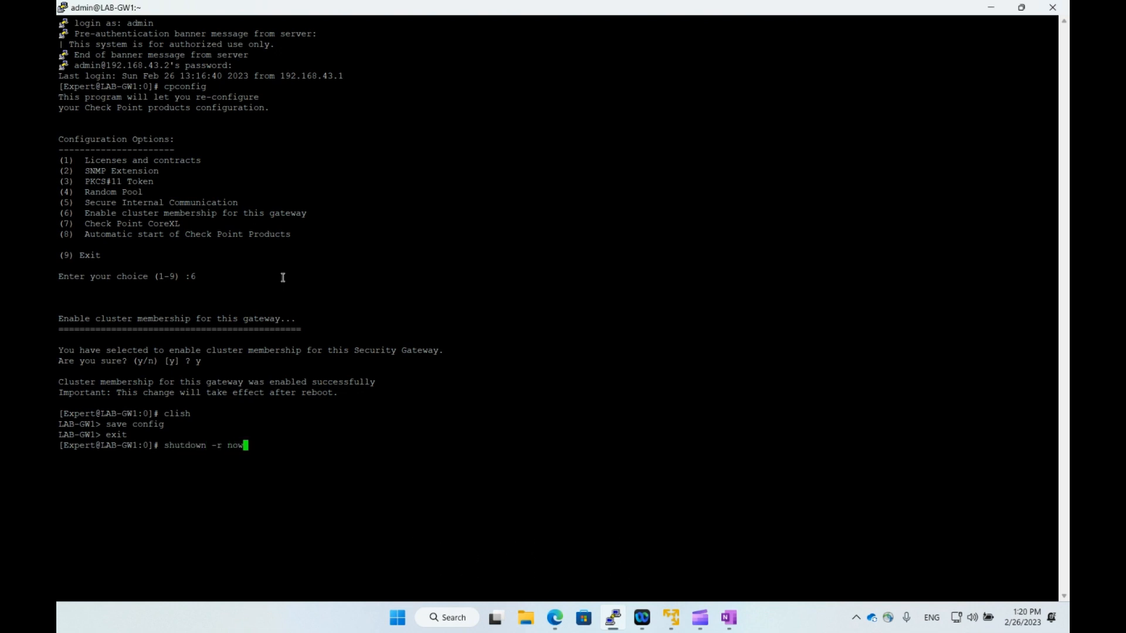
key(Return)
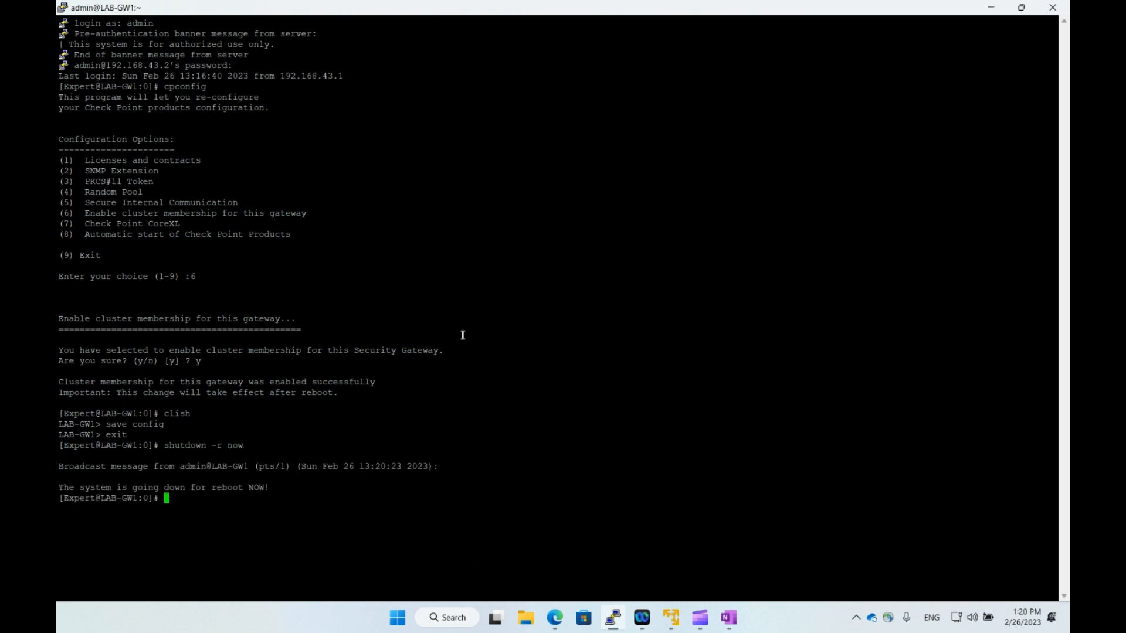
text(exit)
key(Return)
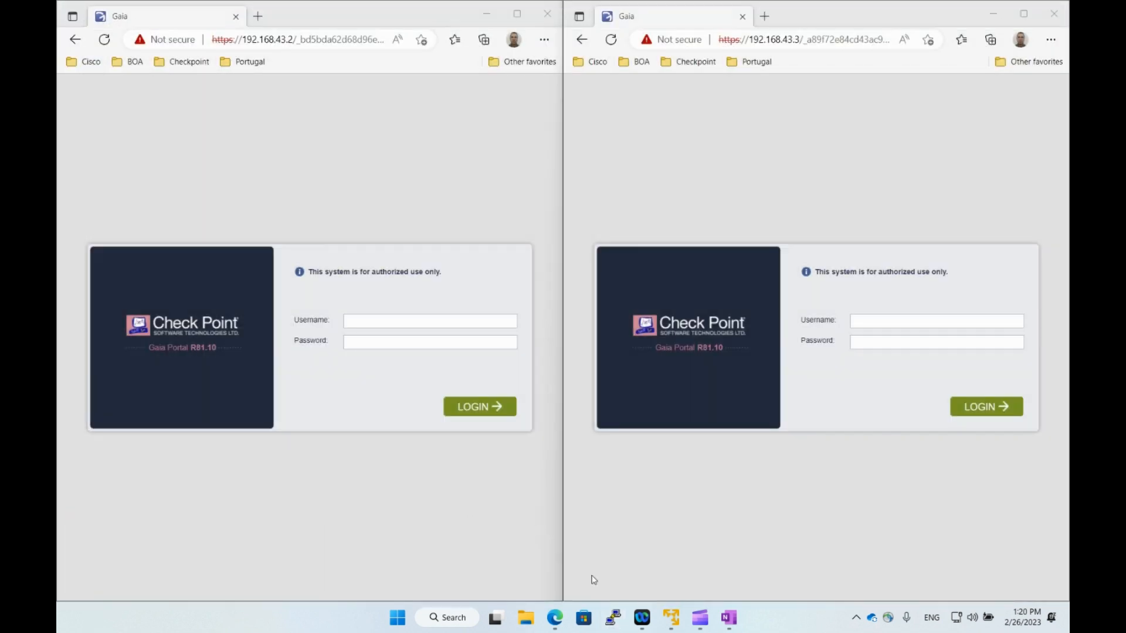
click(613, 617)
double_click(541, 353)
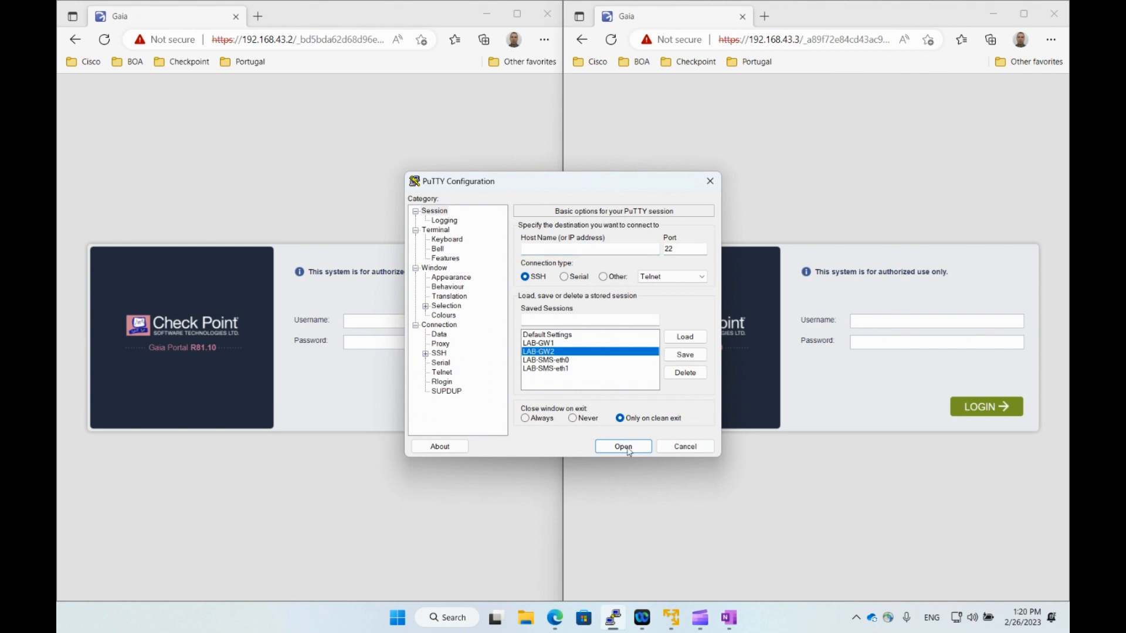
Log in to LAB-GW2 as admin and maximize the terminal.
text(admin)
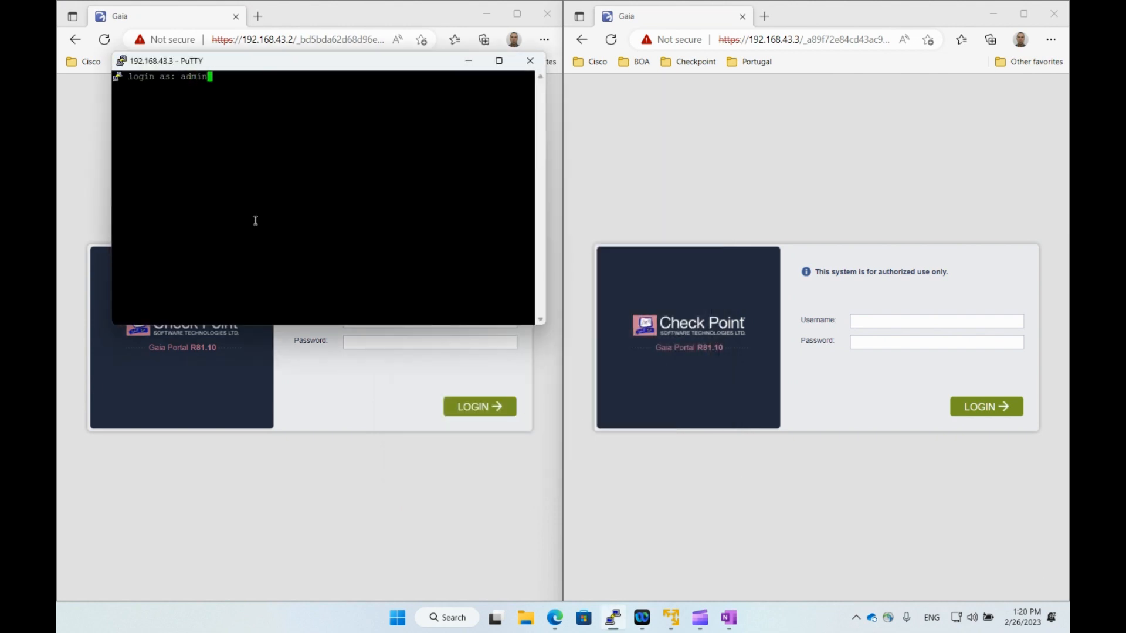
key(Return)
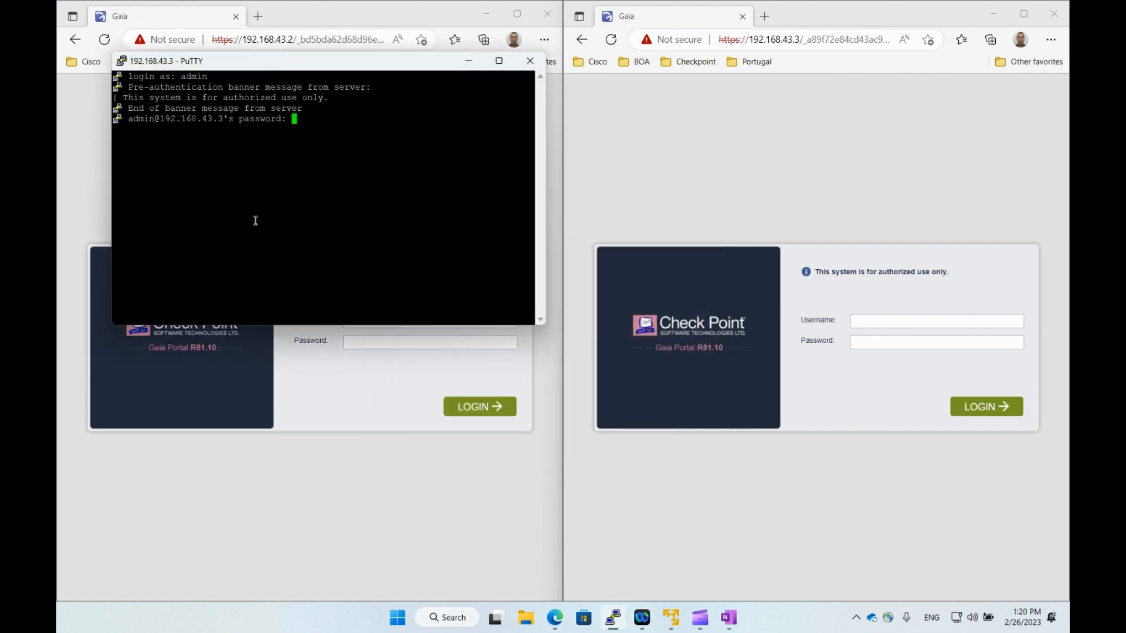
key(Return)
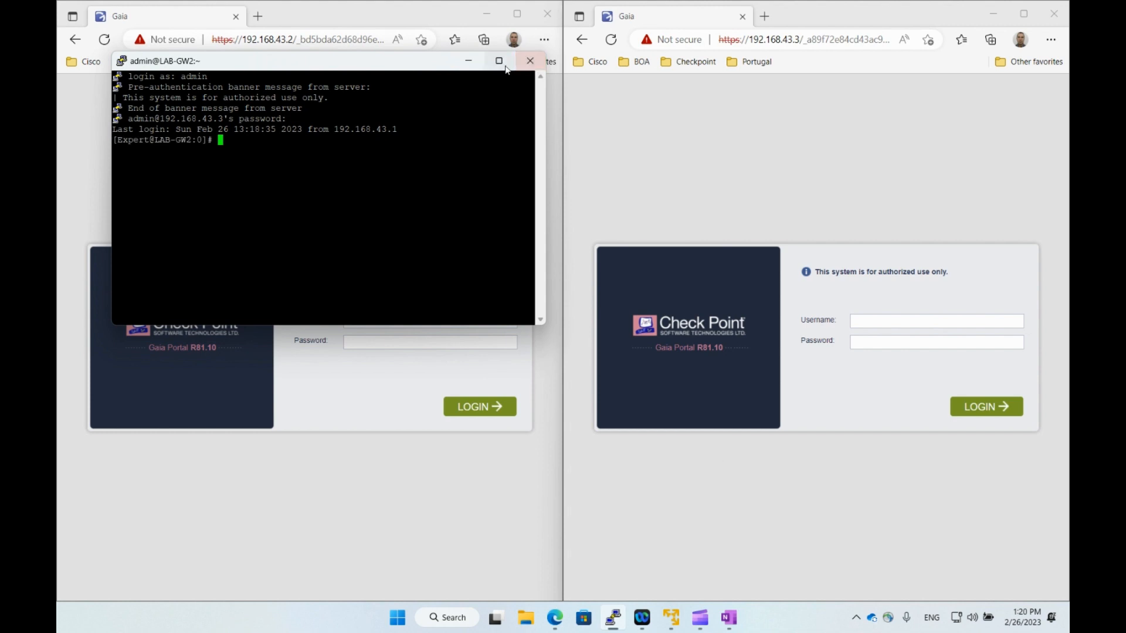
click(499, 61)
In cpconfig, choose option 6 and confirm with y to enable cluster membership.
text(cp)
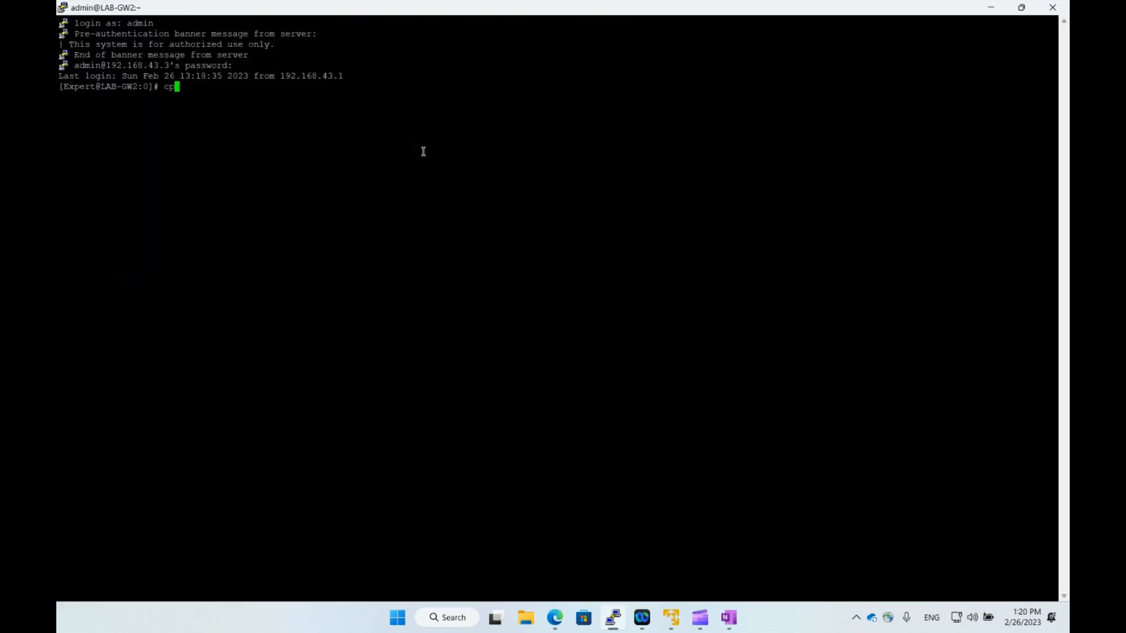
text(config)
key(Return)
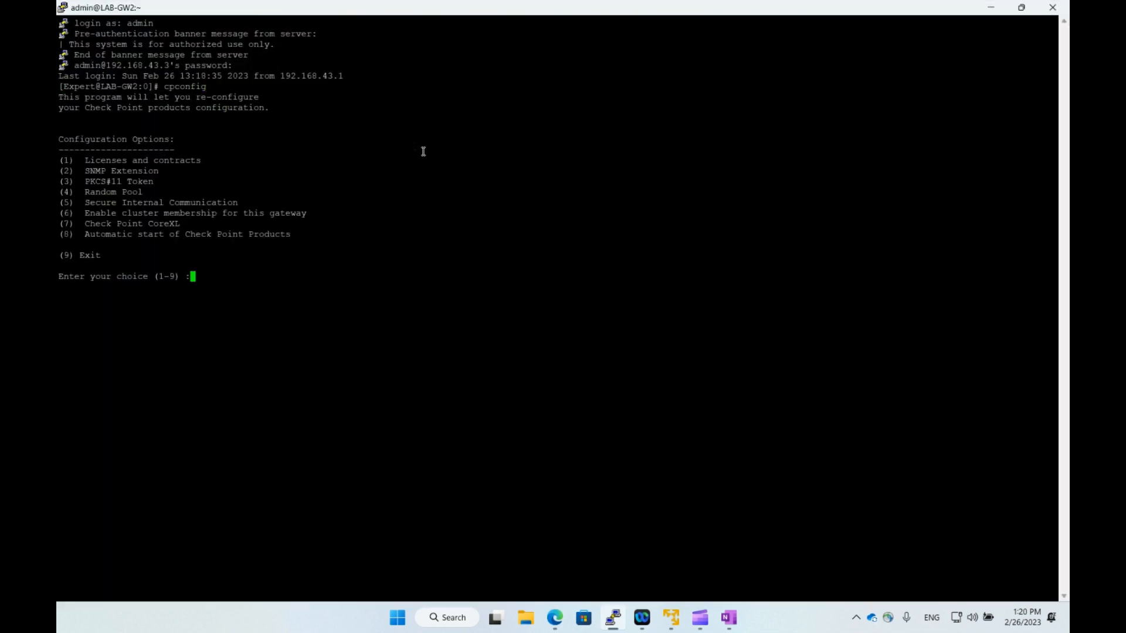
drag(89, 213, 118, 217)
click(216, 220)
text(6)
key(Return)
text(y)
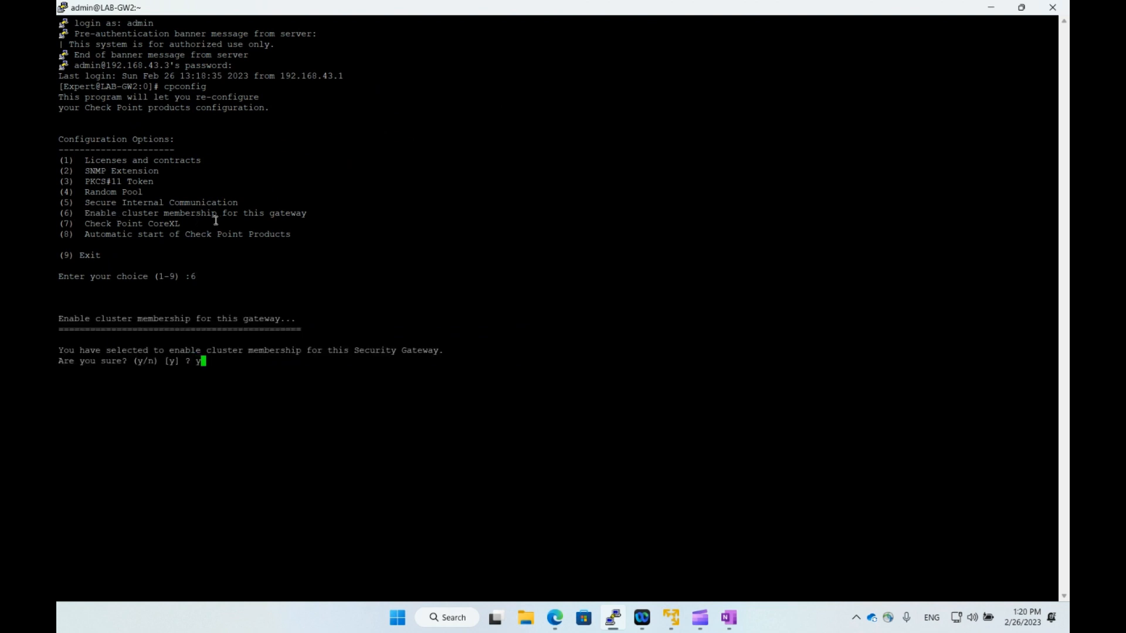
key(Return)
Run save config in clish, then reboot LAB-GW2 with shutdown -r now.
text(clish)
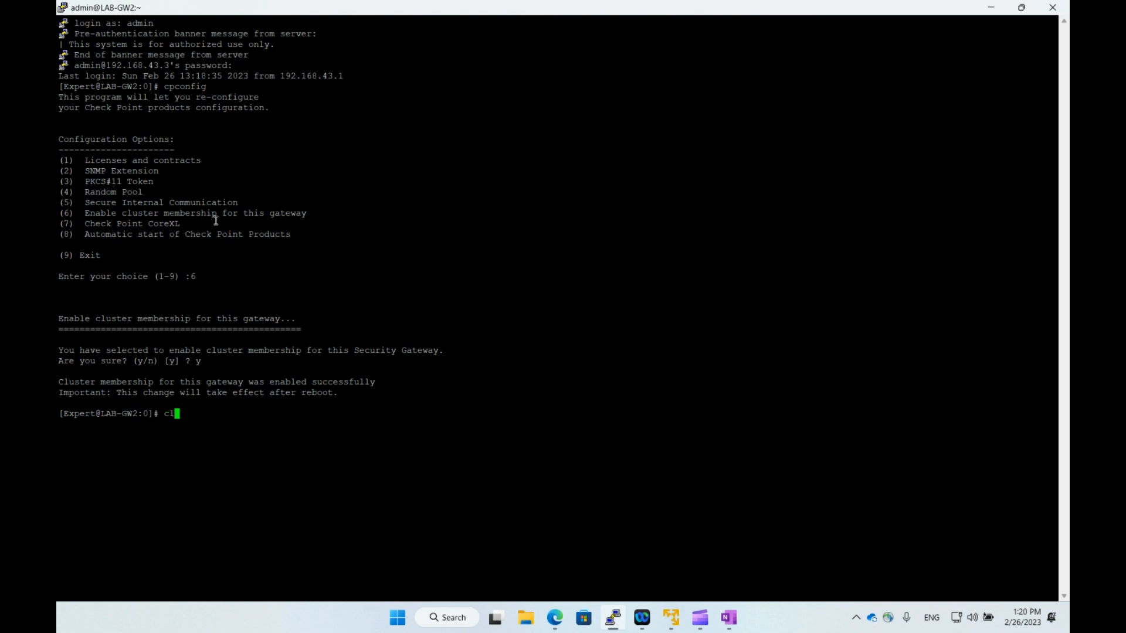
key(Return)
text(save config)
key(Return)
text(exit)
key(Return)
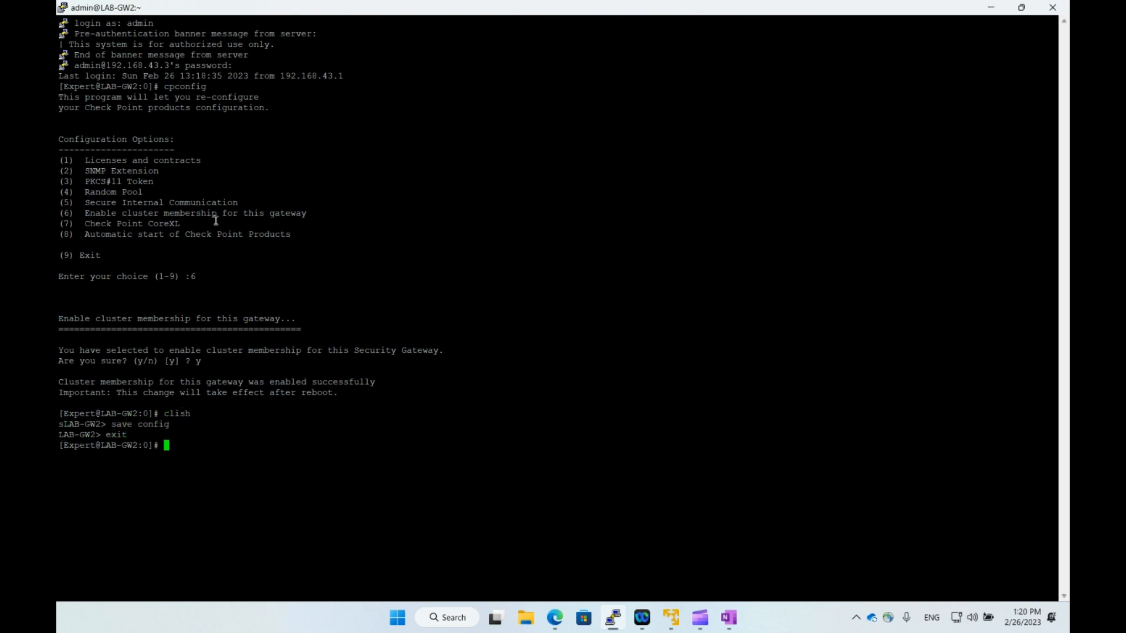
text(shutdown -r now)
key(Return)
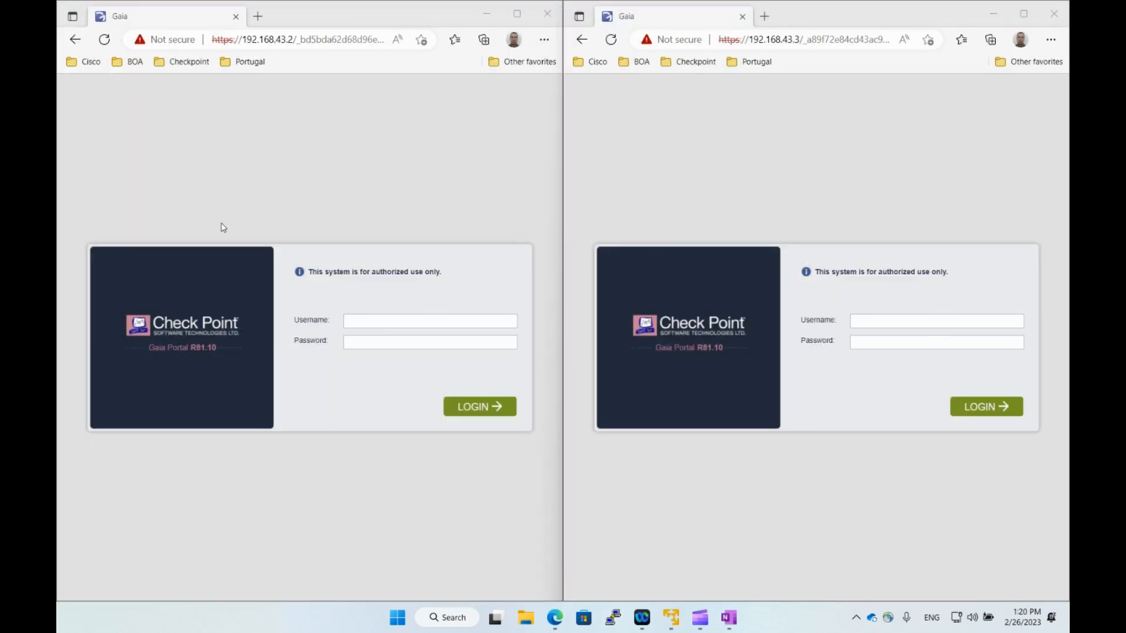
Bring up the LAB-SMS, LAB-GW1 and LAB-GW2 VM consoles from the VMware taskbar previews.
click(676, 625)
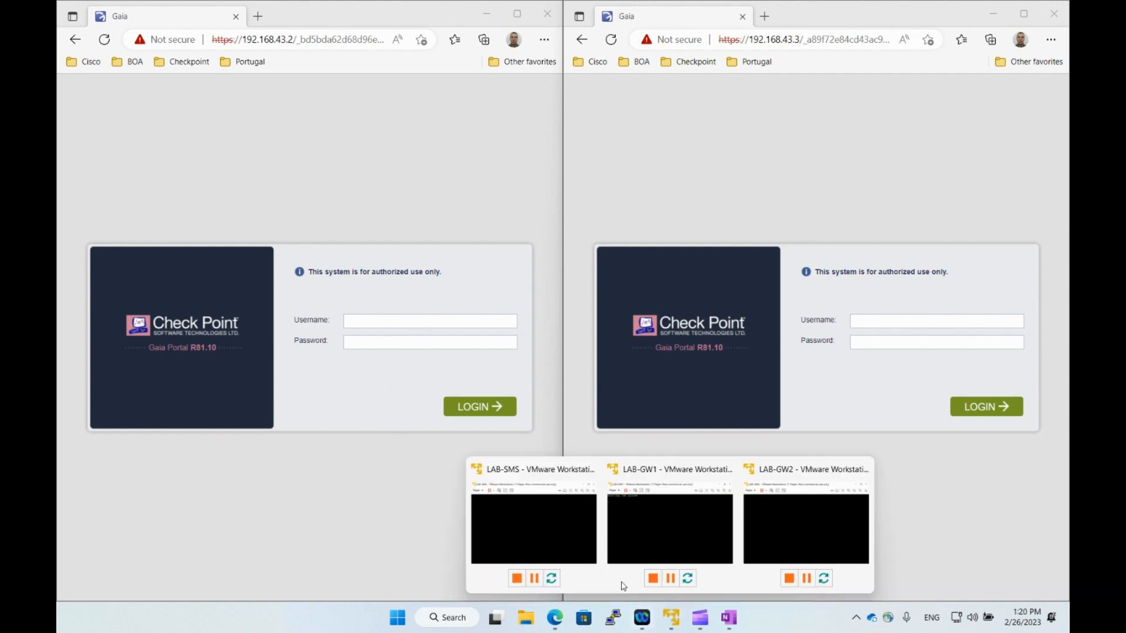
click(574, 545)
click(672, 619)
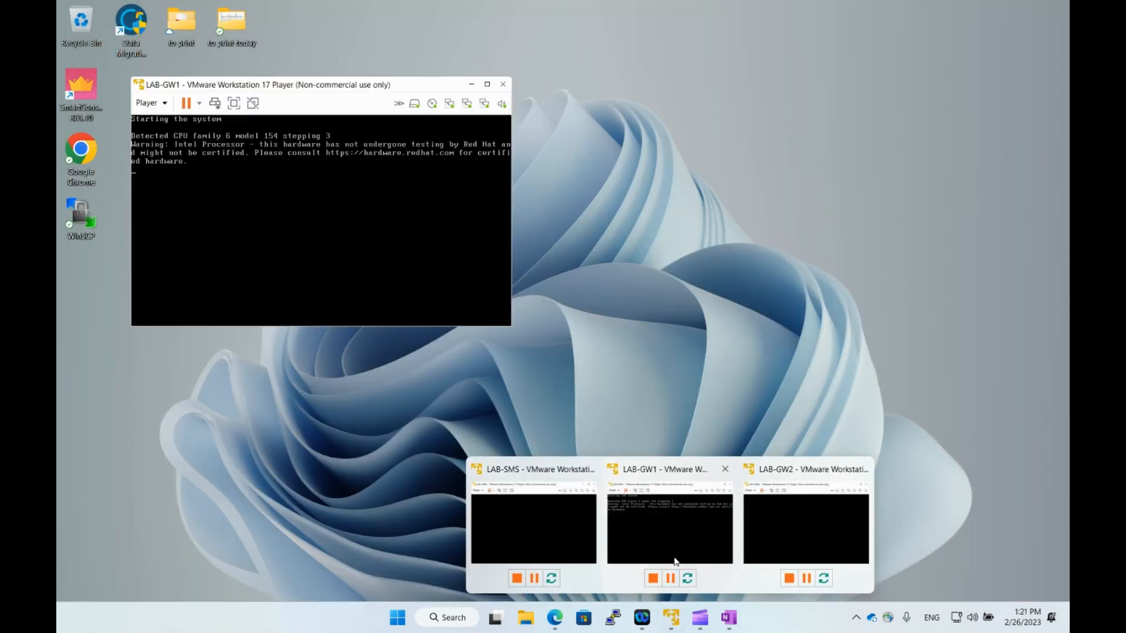
click(671, 554)
mouse_move(672, 620)
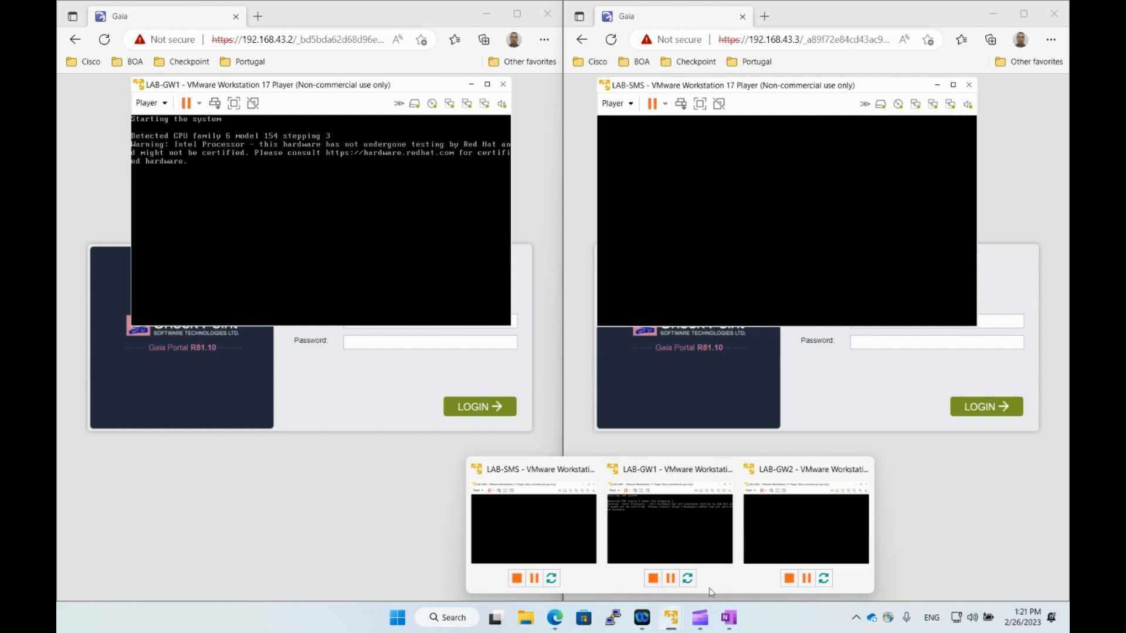
click(780, 534)
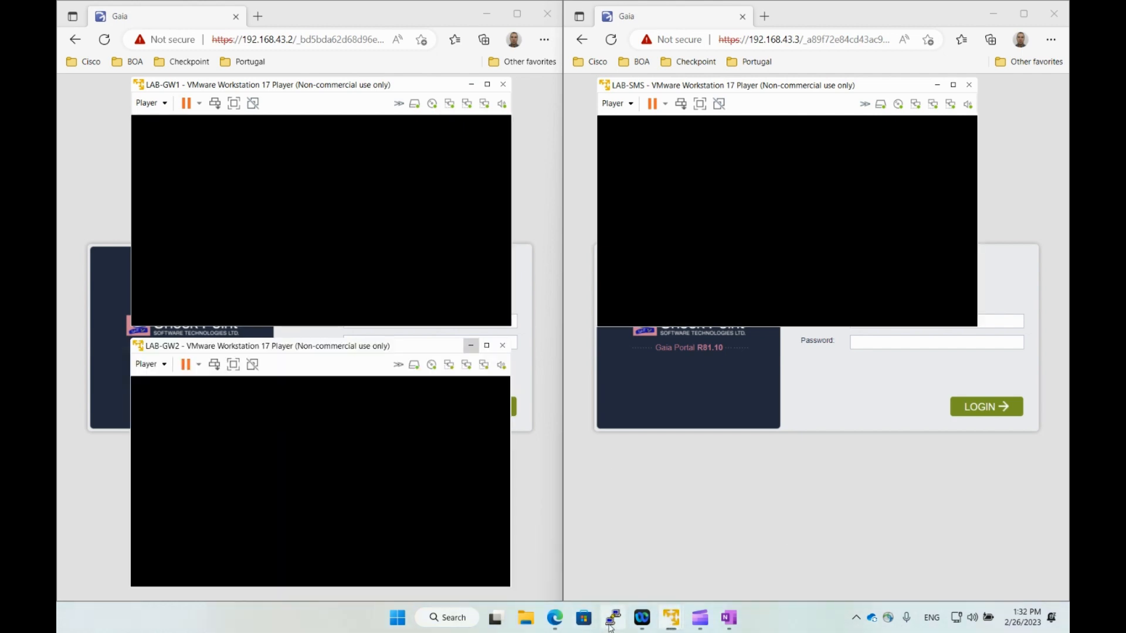
Open the saved LAB-GW1 PuTTY session to 192.168.43.2 and maximise the terminal.
click(613, 618)
click(537, 343)
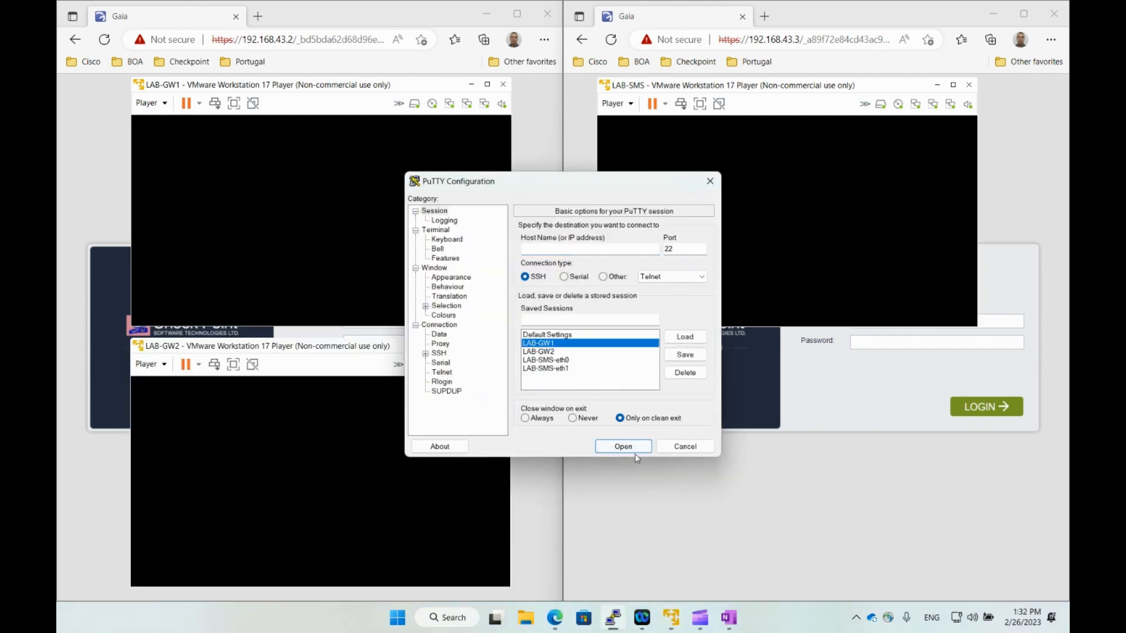
click(616, 446)
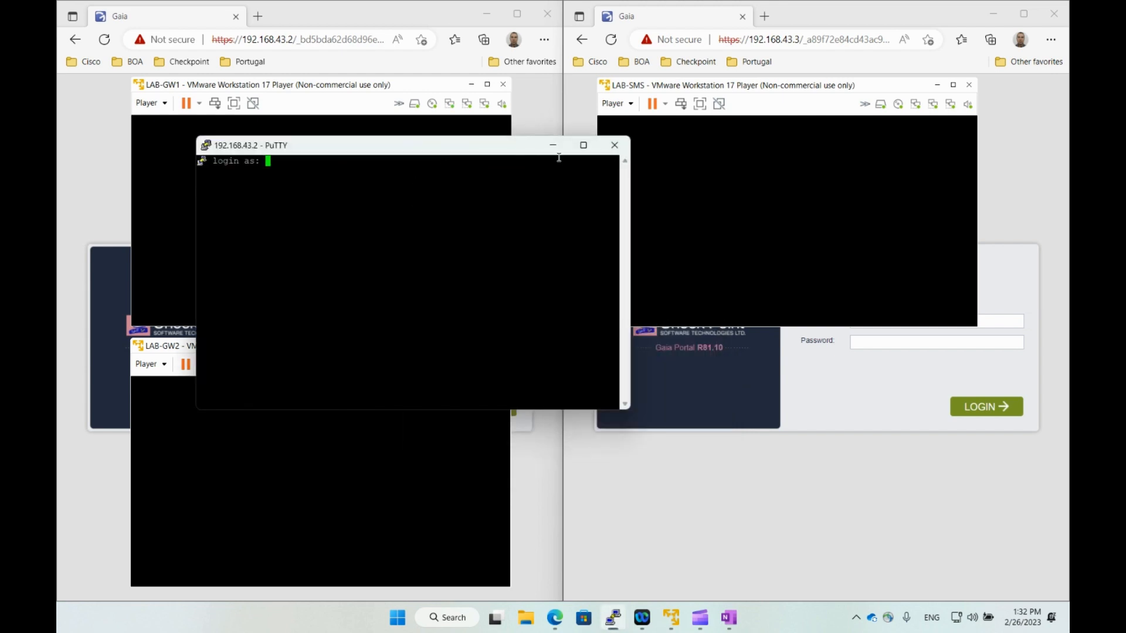
click(583, 146)
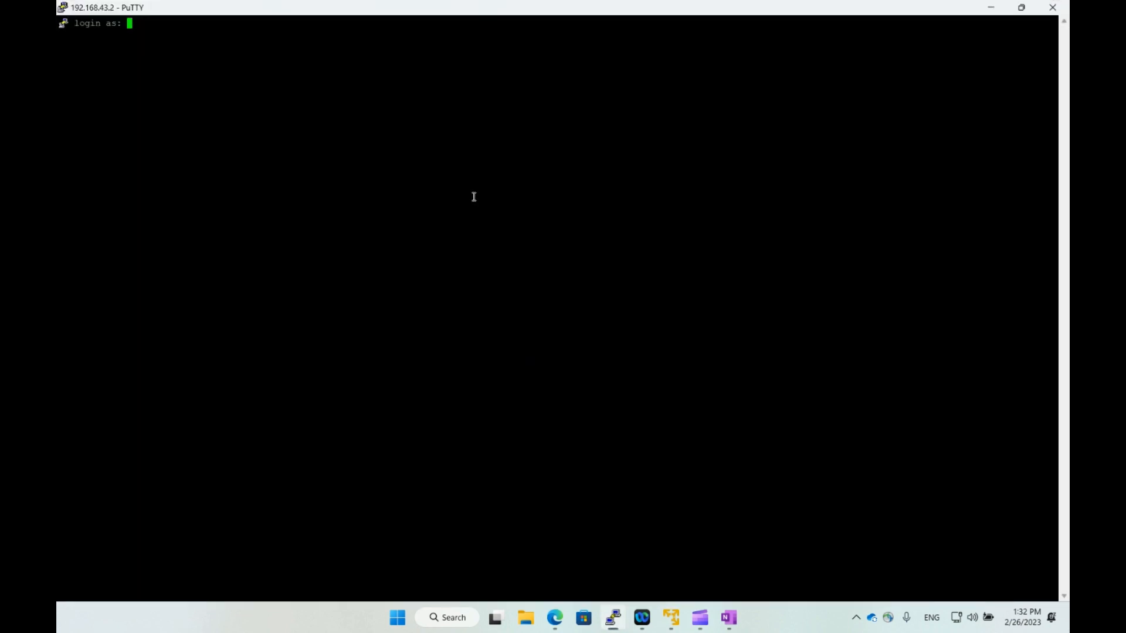
Log in to LAB-GW1 as admin and enter the clish shell.
text(admin)
key(Return)
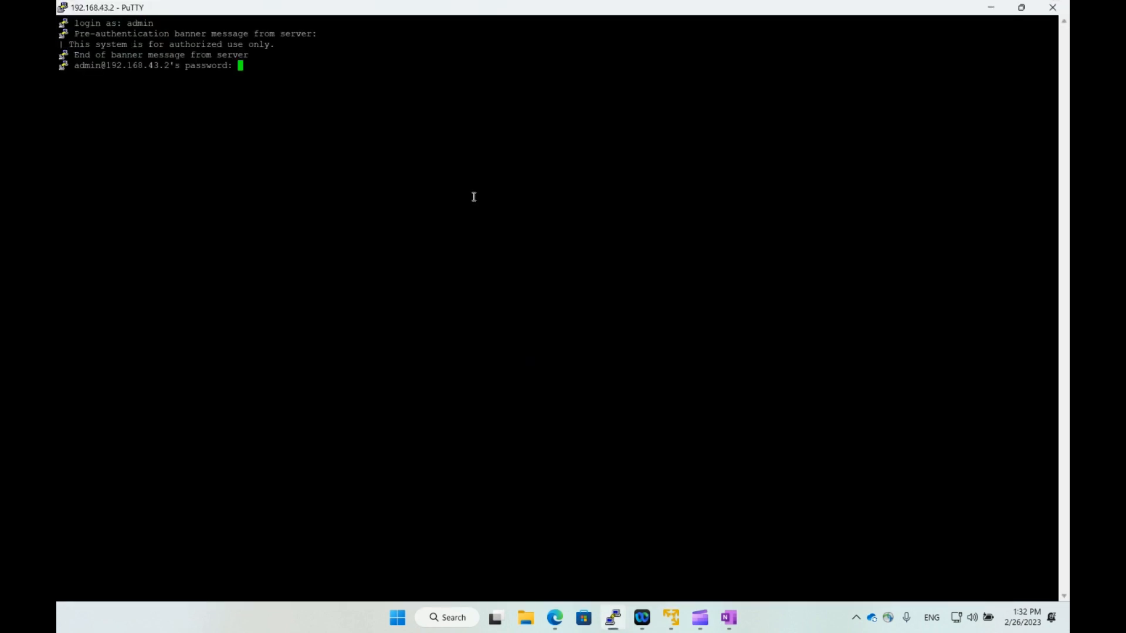
key(Return)
text(clish)
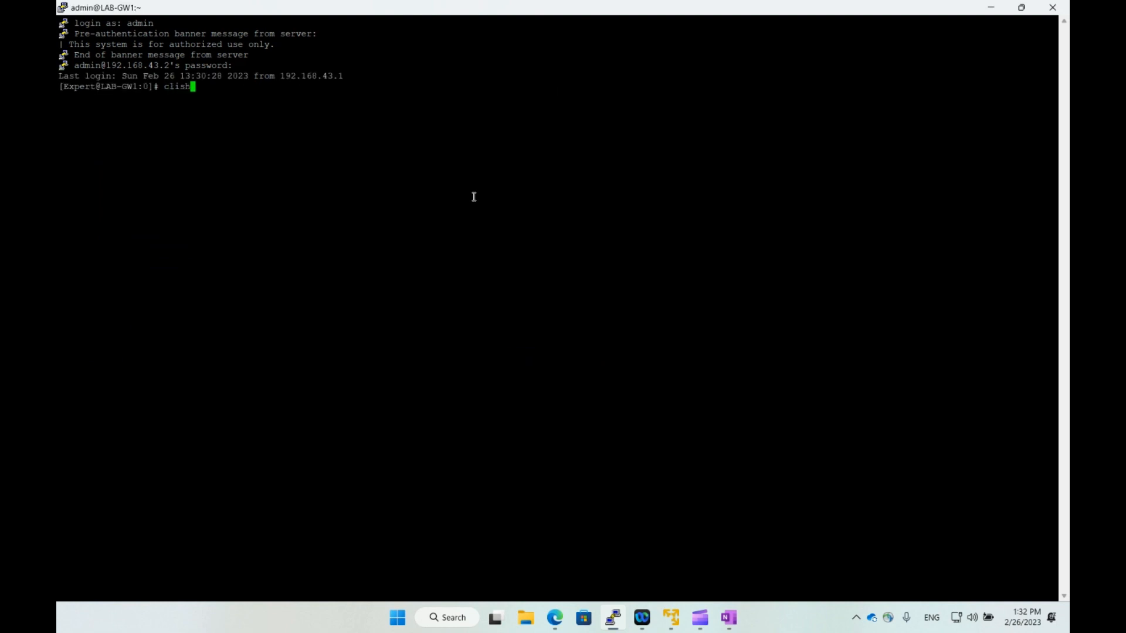
key(Return)
Create VRRP VRID 100 with priority 150 using 'add mcvr vrid 100 priority 150'.
text(add mcvr vrid 10)
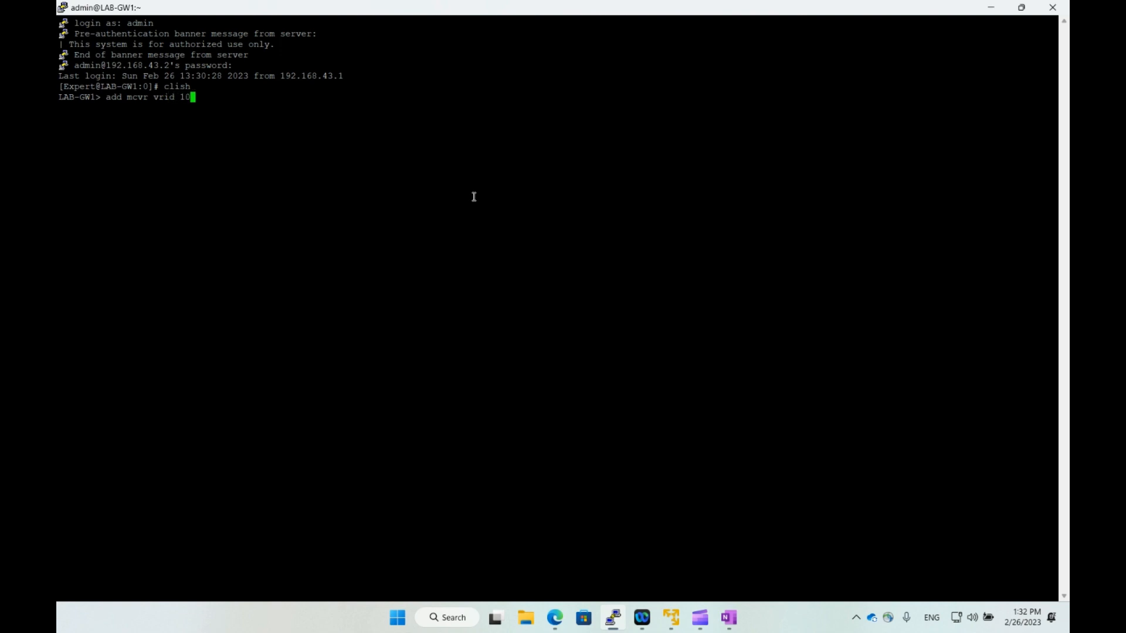
text(0 pri)
key(Tab)
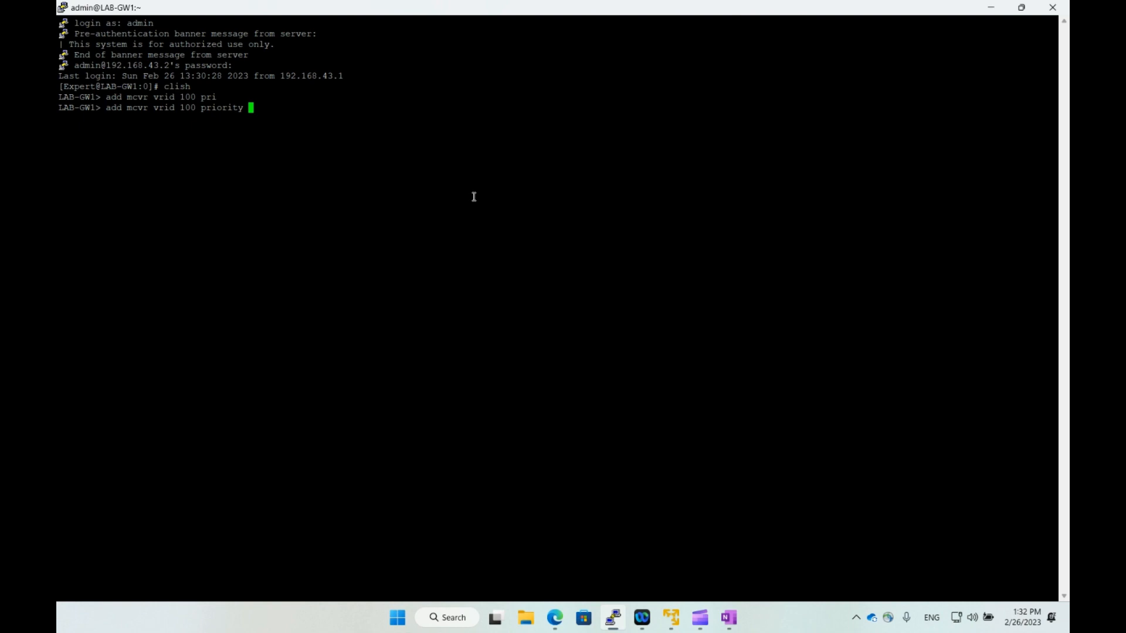
text(1500)
key(BackSpace)
key(Return)
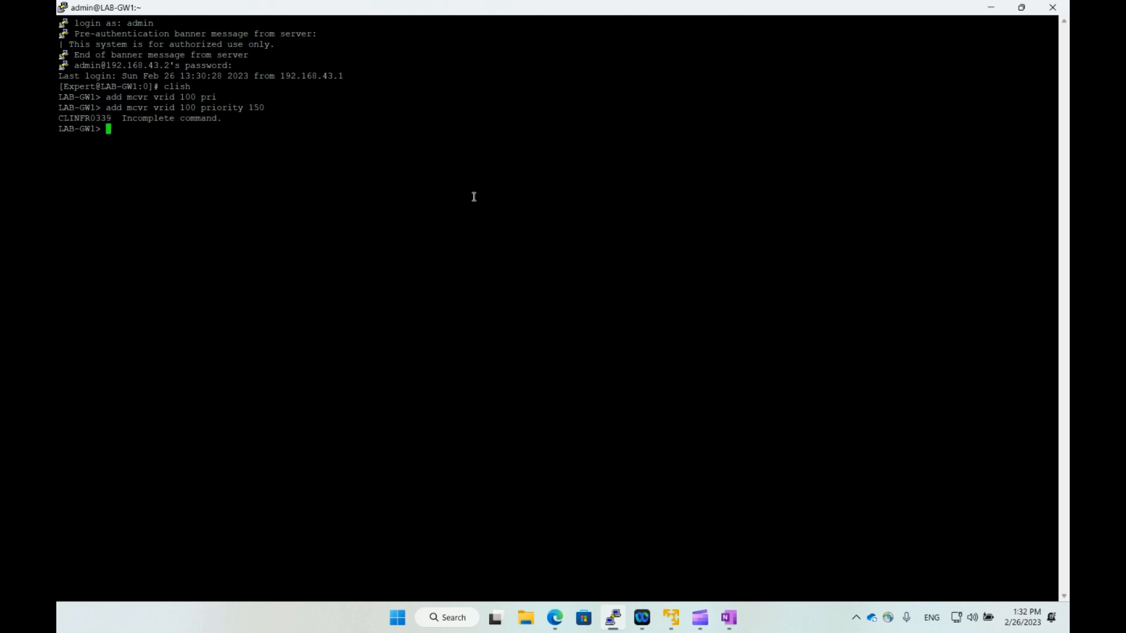
Add priority-delta 10 and hello-interval 1 to VRID 100, then verify with 'show mcvr vrids'.
key(Up)
key(Tab)
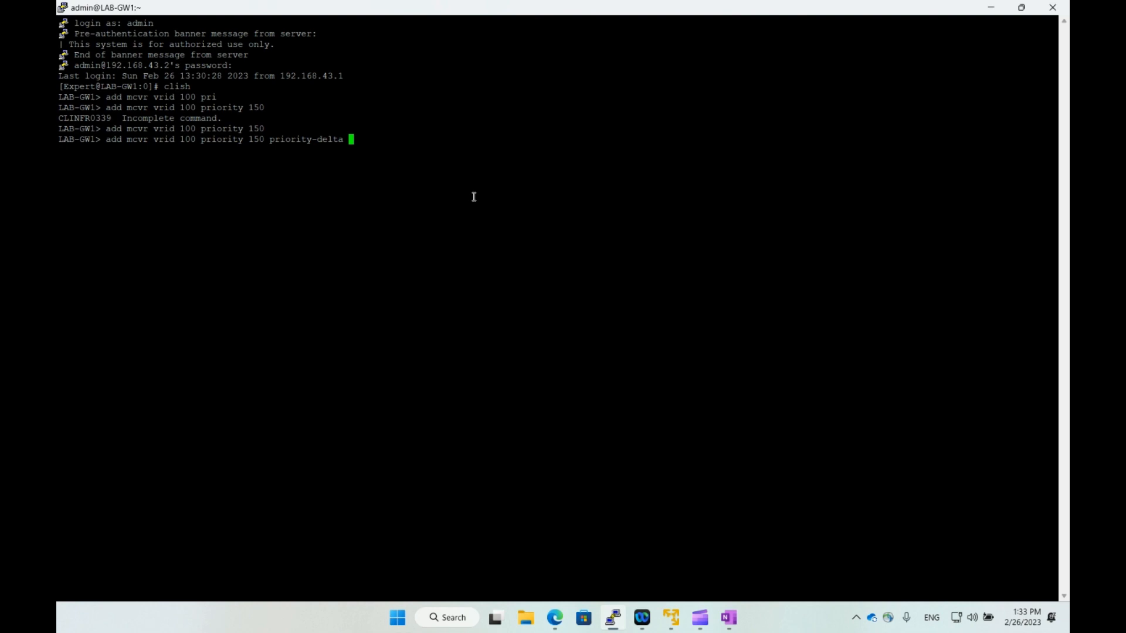
text(10)
key(Tab)
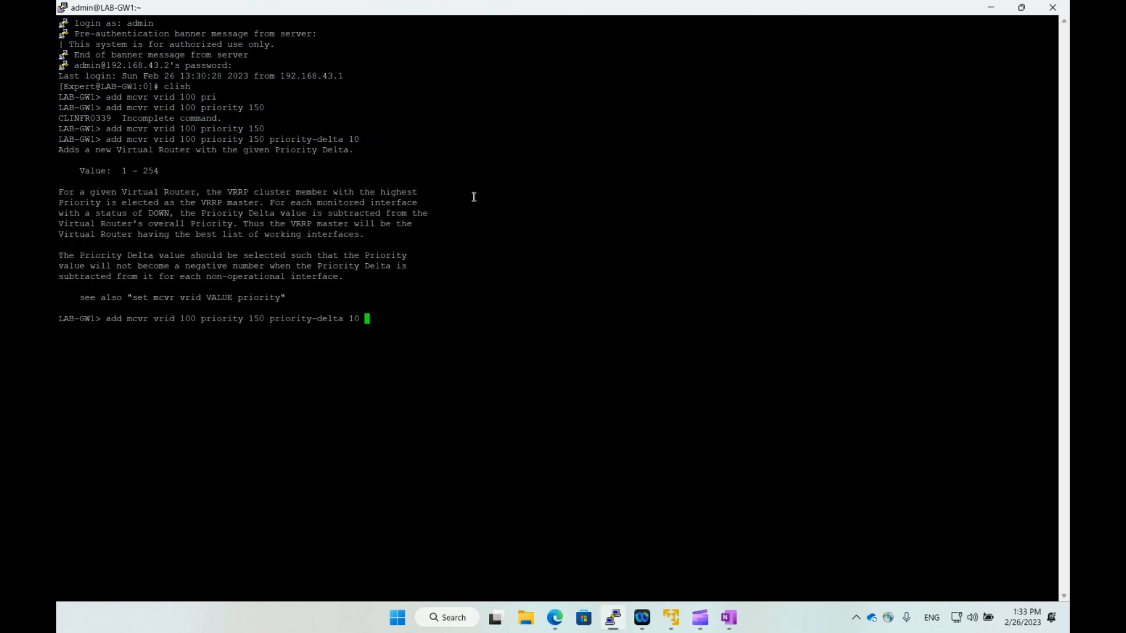
key(Tab)
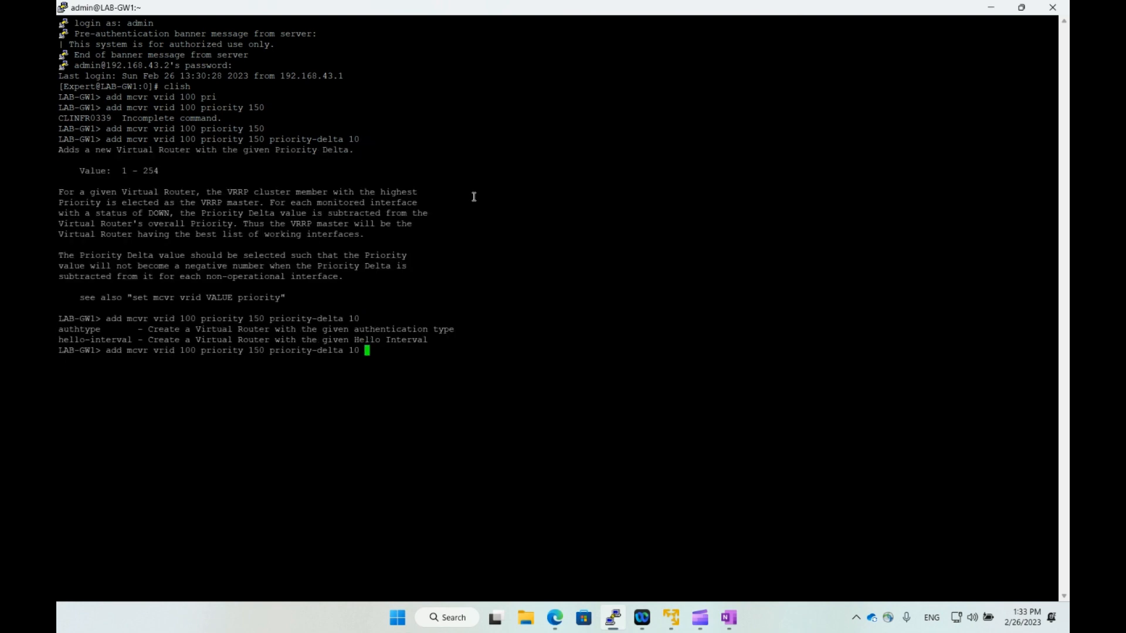
text(hel)
key(Tab)
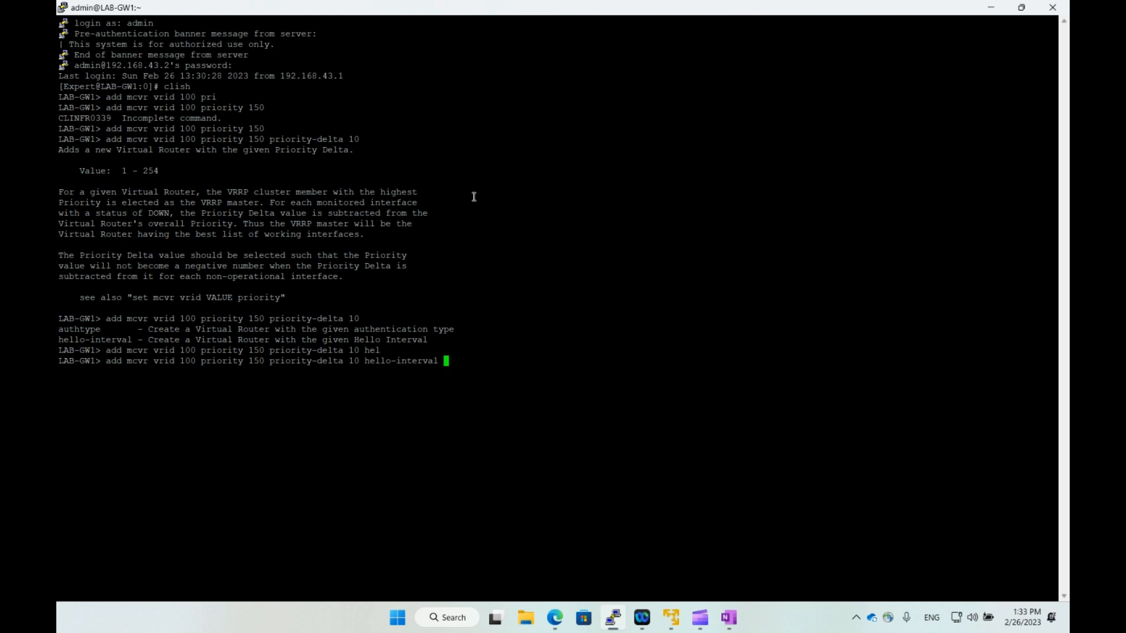
text(1)
key(Tab)
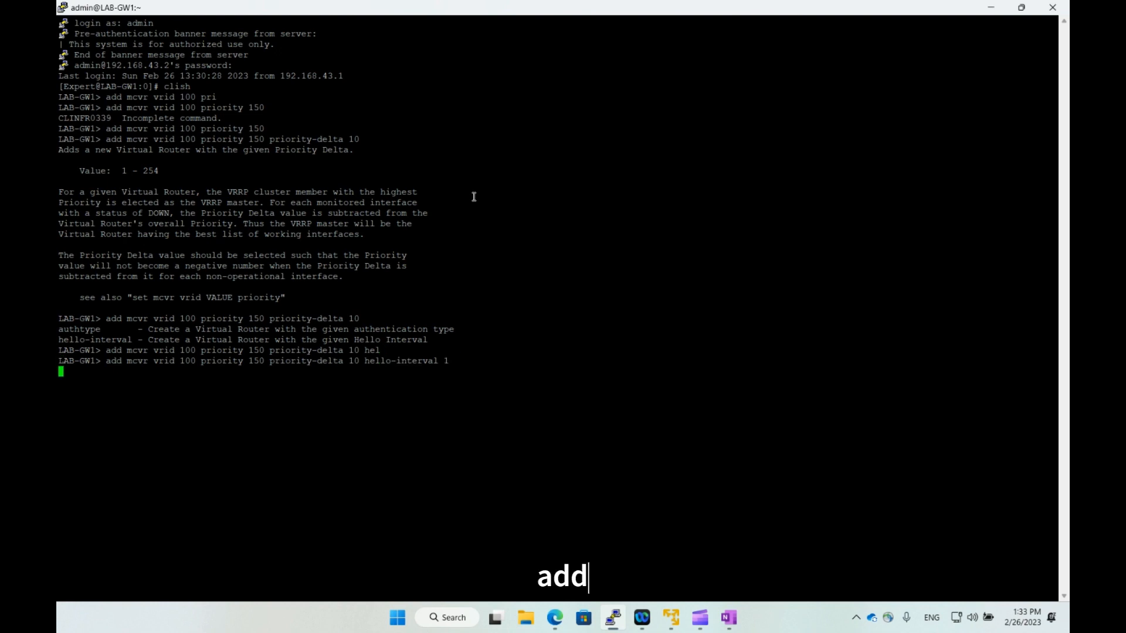
key(BackSpace)
key(BackSpace)
key(BackSpace)
key(BackSpace)
key(BackSpace)
key(BackSpace)
key(BackSpace)
key(BackSpace)
key(BackSpace)
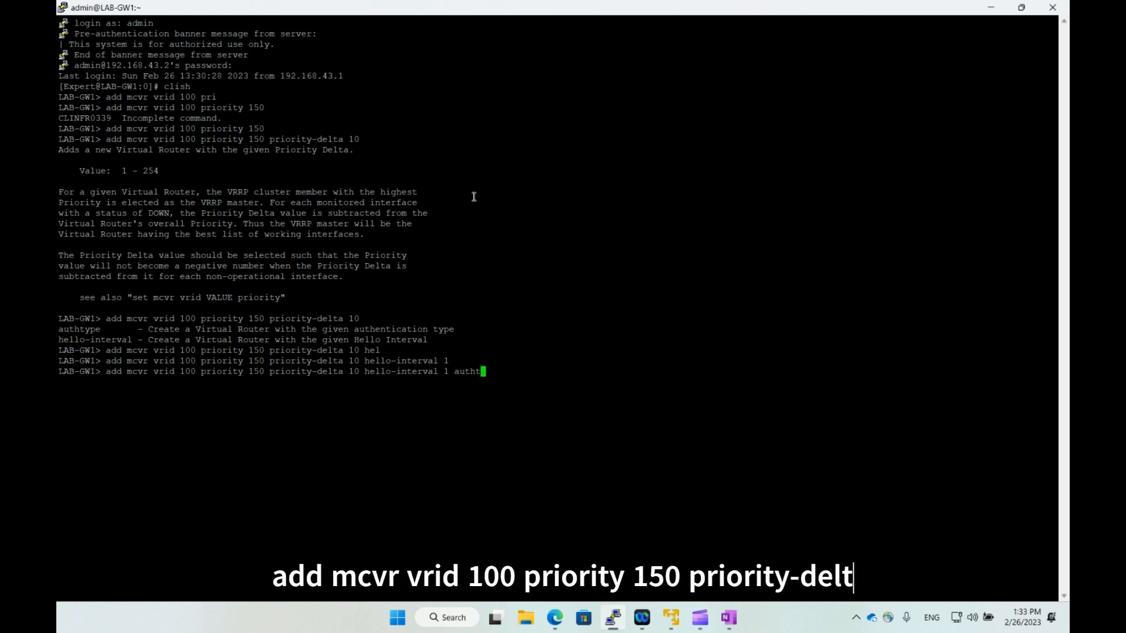
key(Return)
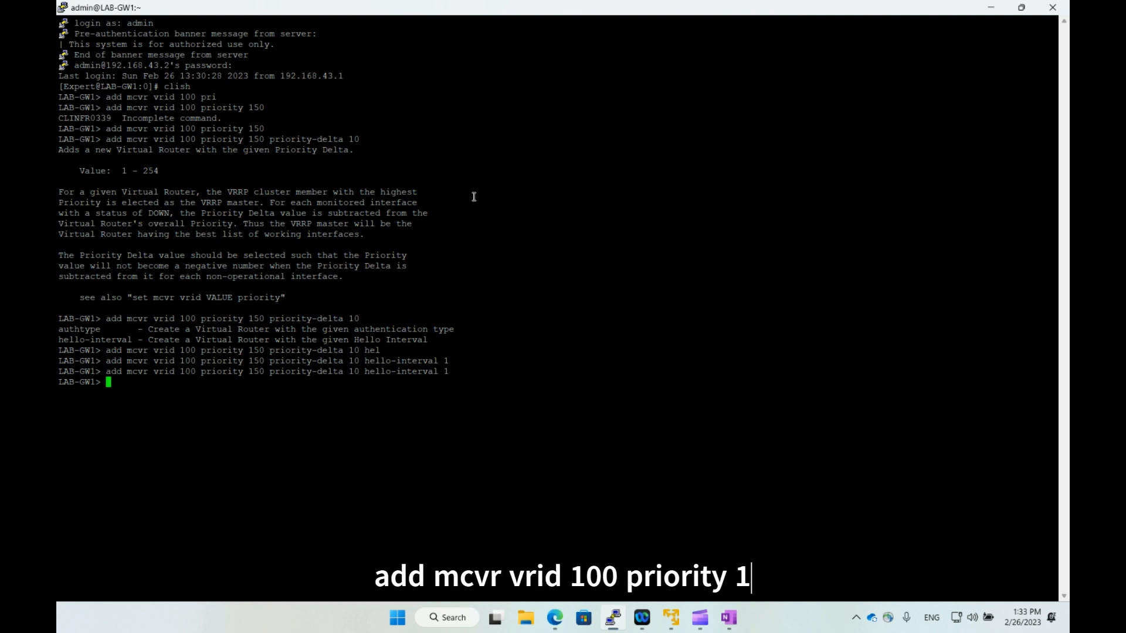
text(show mcvr vrids)
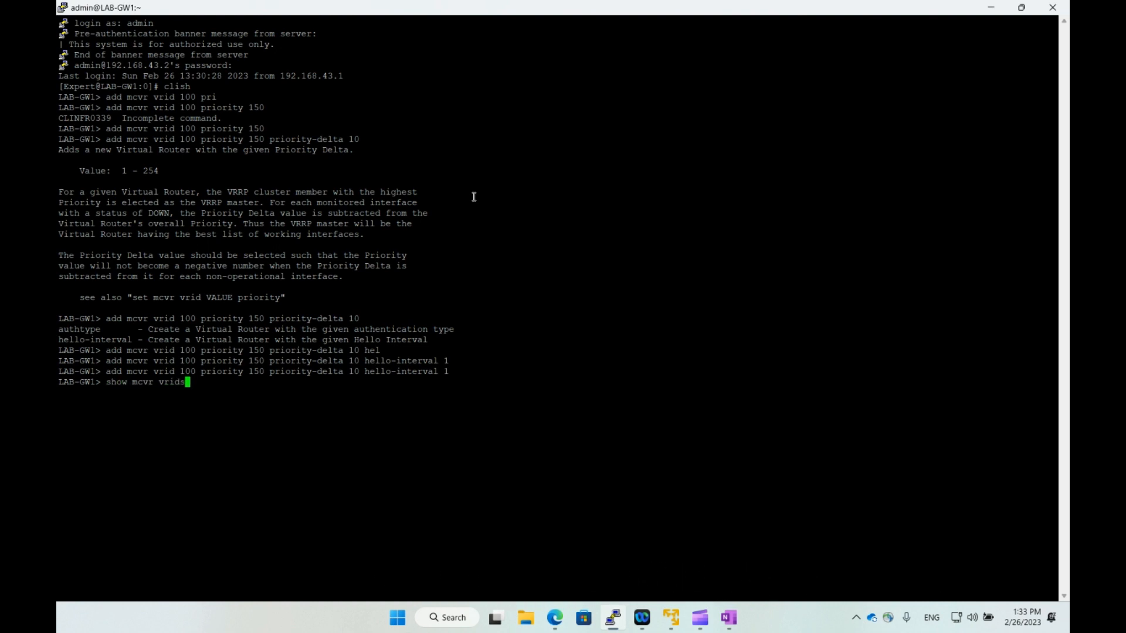
key(Return)
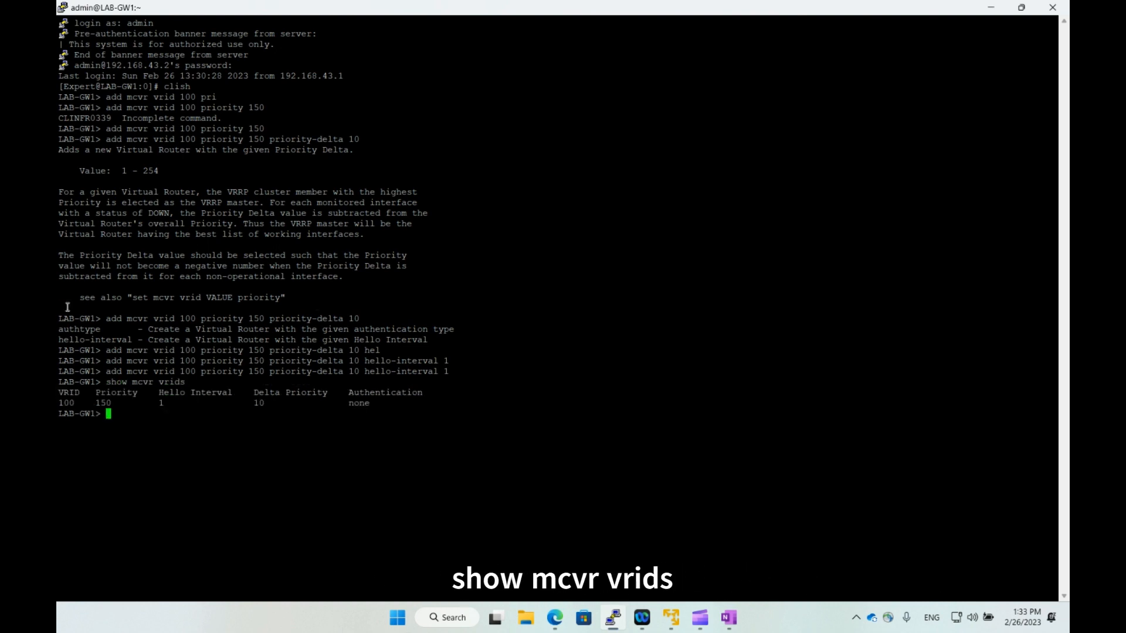
Add backup address 172.16.1.1 with default-vmac mode to VRID 100.
double_click(66, 404)
double_click(105, 404)
click(159, 405)
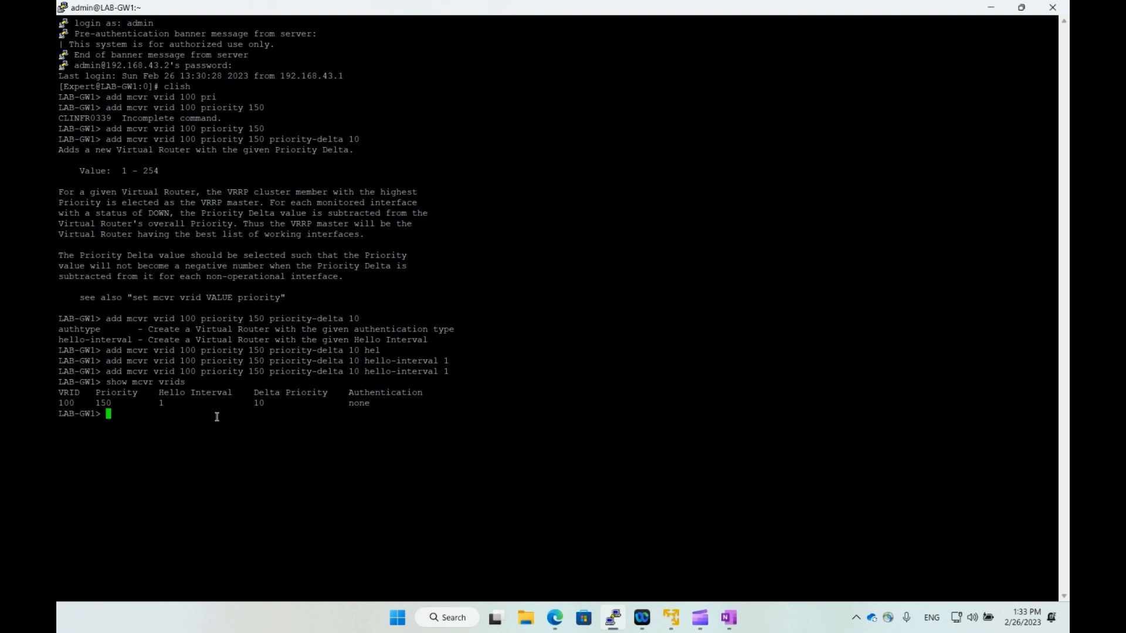
text(add mcvr vrid 100 back)
key(Tab)
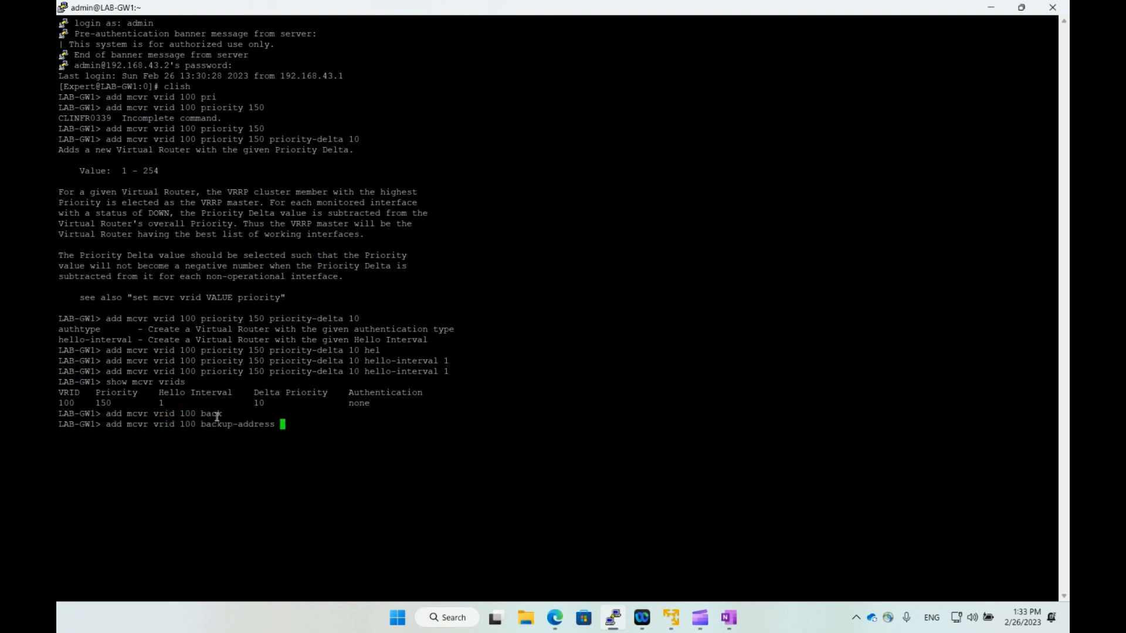
text(172.16.1.1)
key(Tab)
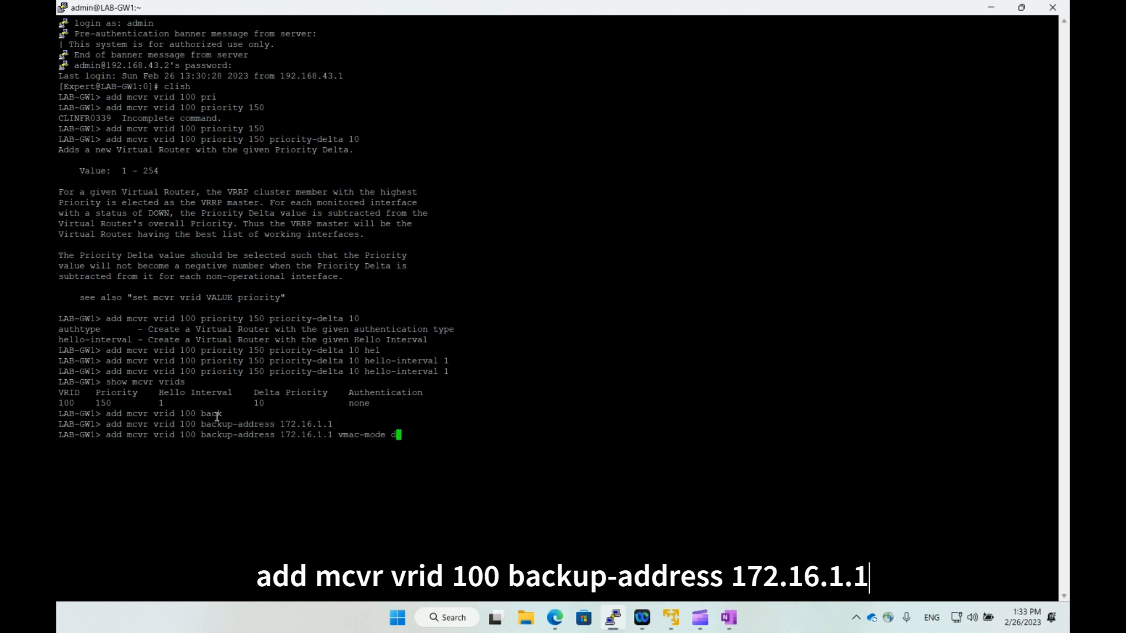
text(d)
key(Tab)
key(Return)
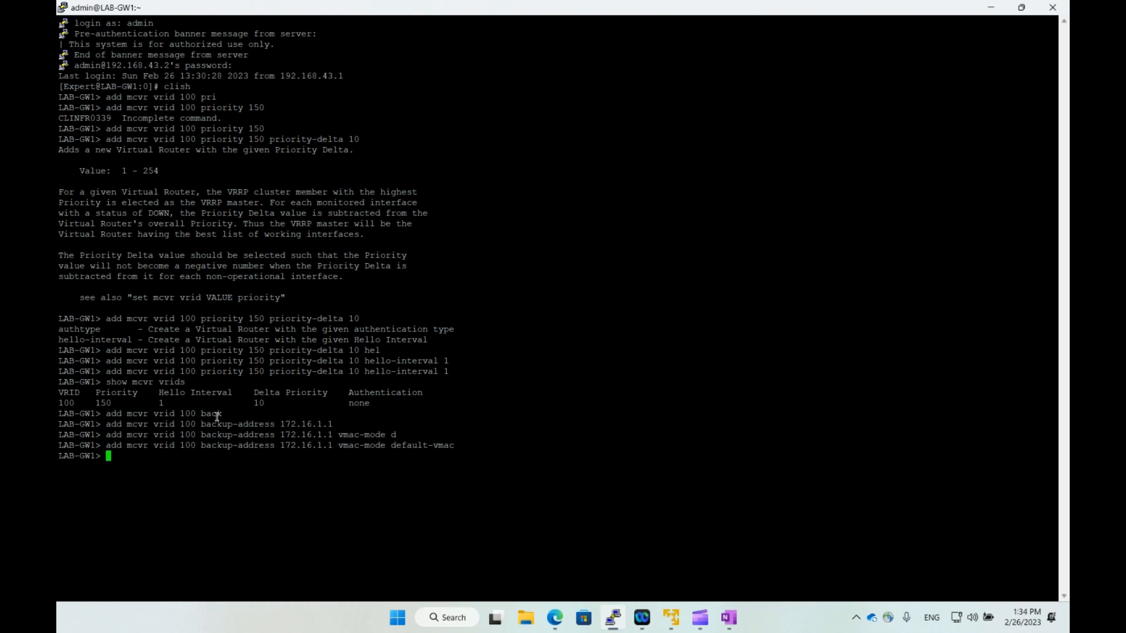
Resubmit the command with a second address, mistyped as 1921.168.43.5, which is rejected.
key(Up)
key(Left)
key(Left)
key(Left)
key(Left)
key(Left)
key(Left)
key(Left)
key(Left)
key(Left)
key(Left)
key(Left)
key(Left)
key(Left)
key(Left)
key(Left)
key(Left)
key(Left)
key(Left)
key(Left)
key(Left)
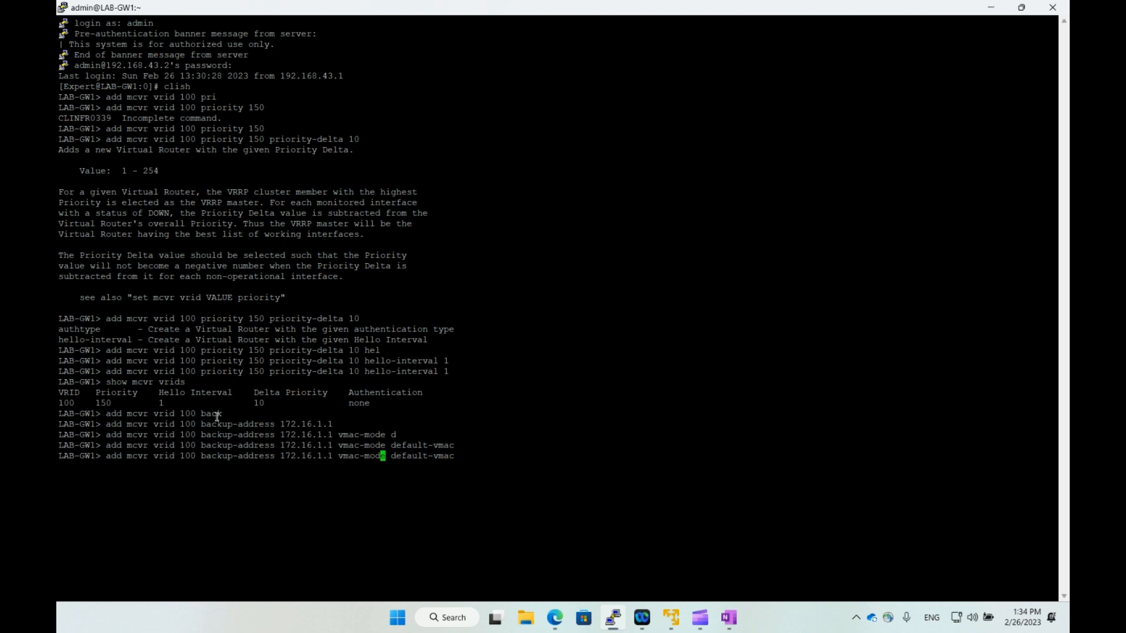
key(BackSpace)
key(BackSpace)
key(BackSpace)
key(BackSpace)
key(BackSpace)
key(BackSpace)
key(BackSpace)
key(BackSpace)
key(BackSpace)
key(BackSpace)
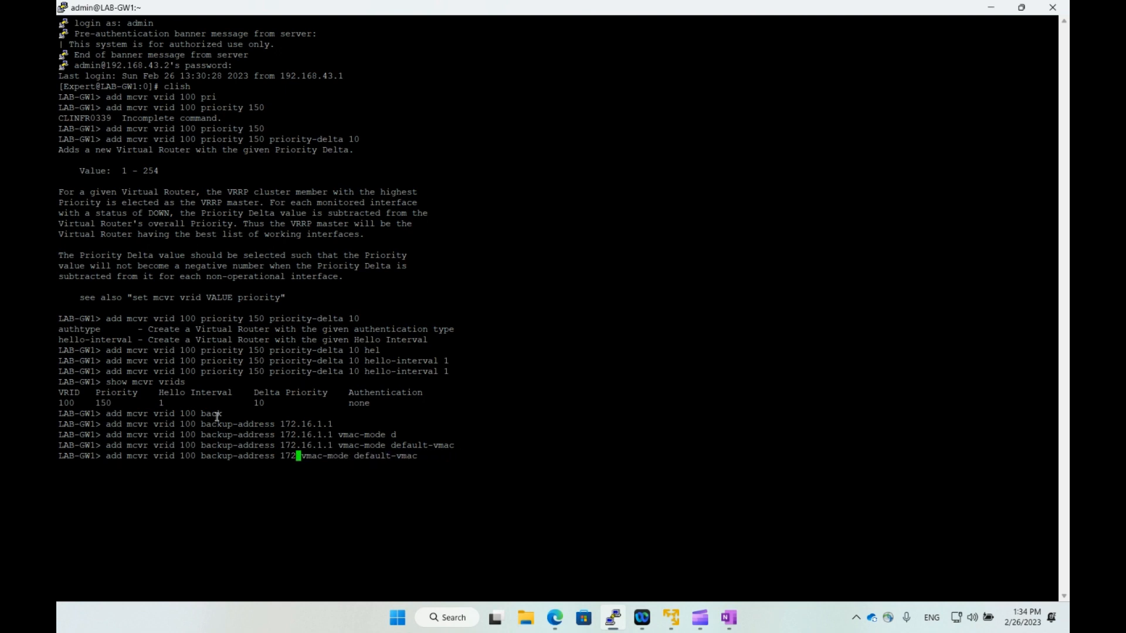
text(19)
text(21.68.)
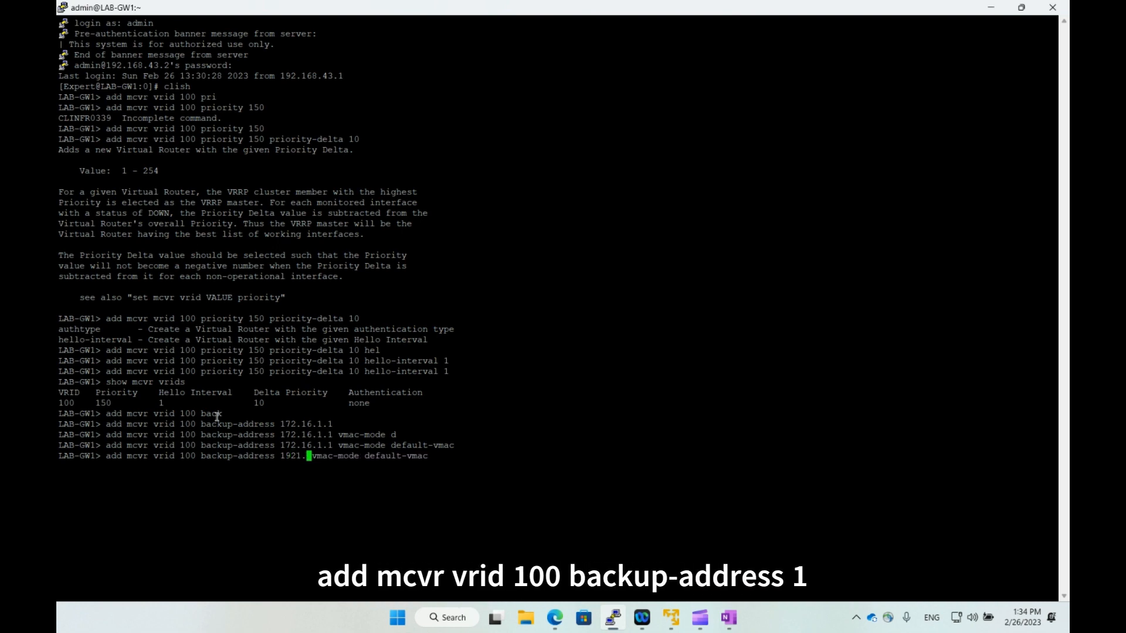
text(43)
text(3.)
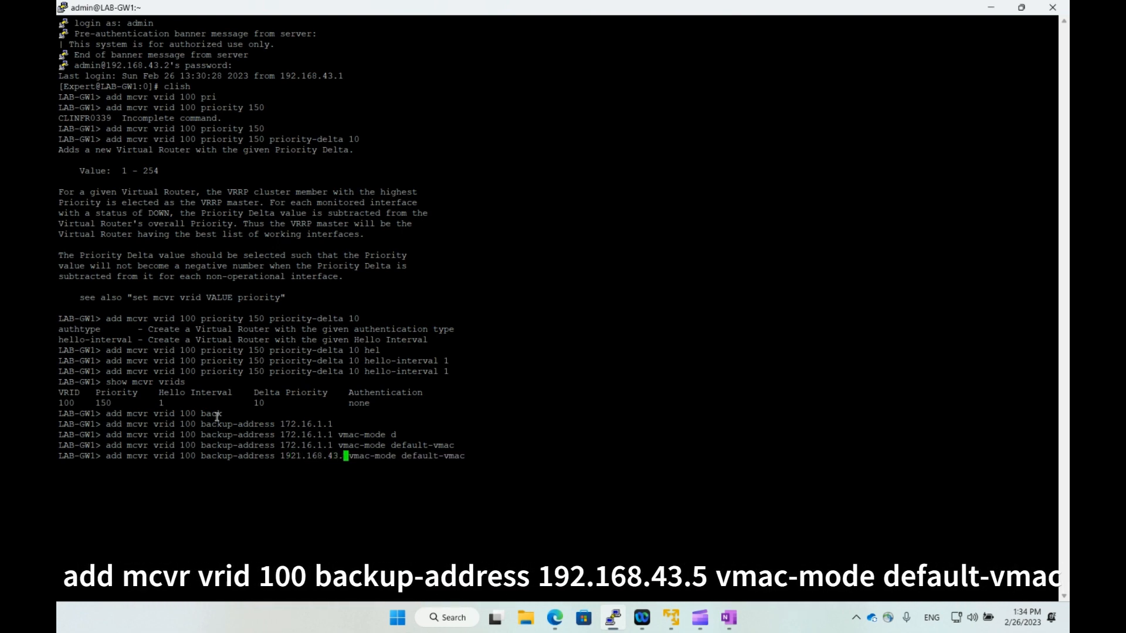
text(5)
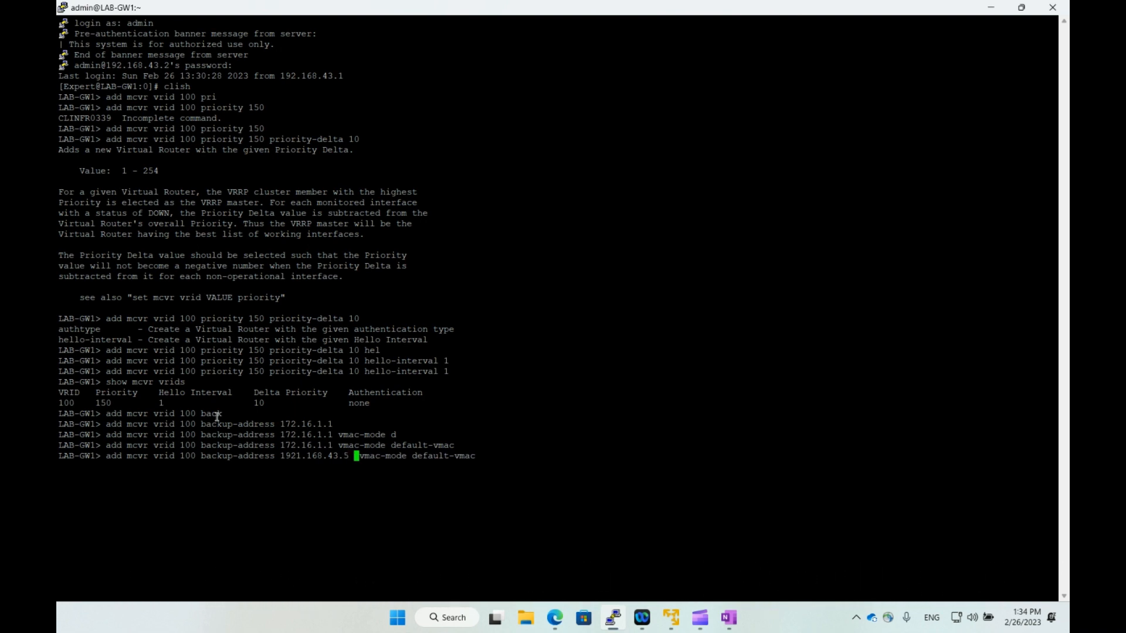
key(Return)
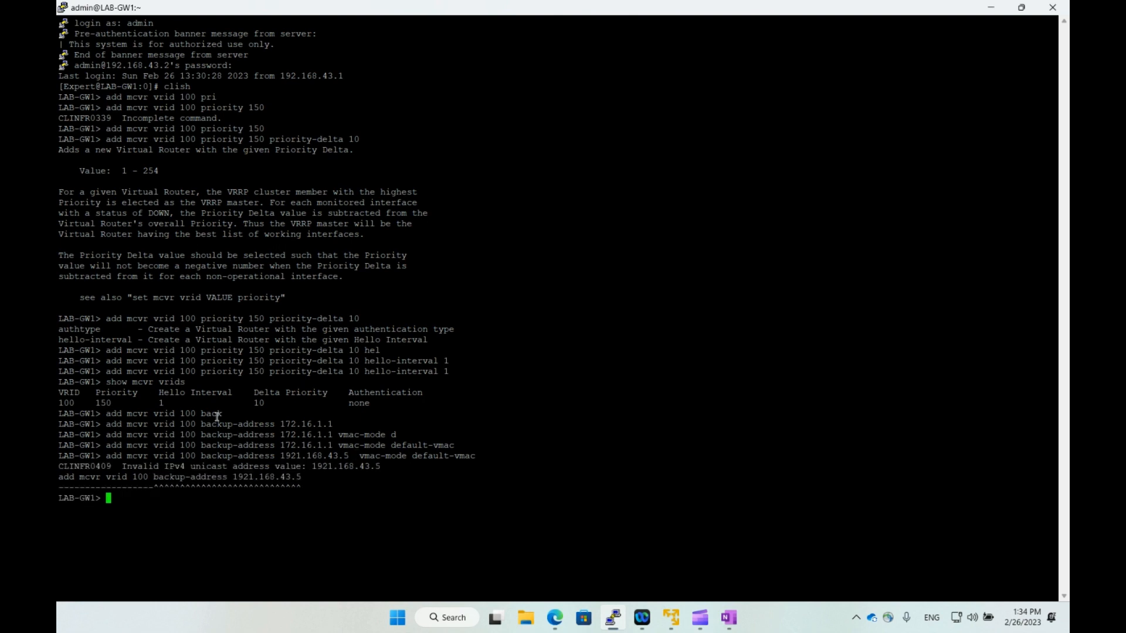
Correct the address to 192.168.43.5, submit it, and confirm both backup addresses with 'show mcvr vrids'.
key(Up)
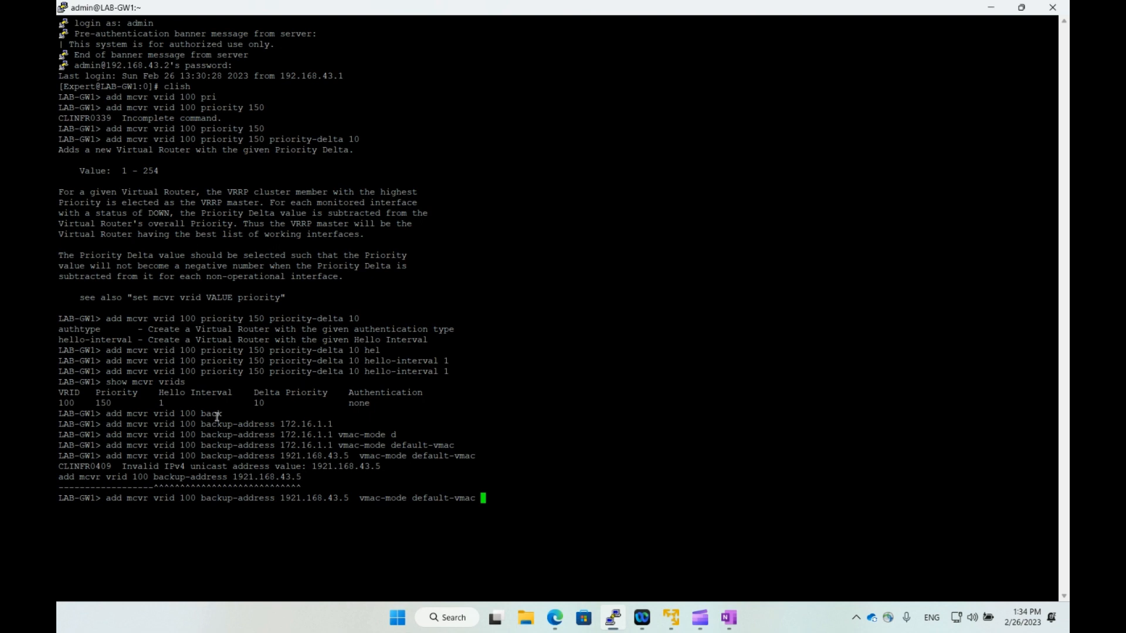
key(Left)
key(Left)
key(Left)
key(Left)
key(Left)
key(Left)
key(Left)
key(Left)
key(Left)
key(Left)
key(Left)
key(Left)
key(Left)
key(Left)
key(Left)
key(Left)
key(Left)
key(Left)
key(Left)
key(Left)
key(Left)
key(BackSpace)
key(Left)
key(Left)
key(Left)
key(Left)
key(Left)
key(Left)
key(Left)
key(Left)
key(Left)
key(Left)
key(BackSpace)
key(Right)
key(Right)
key(Right)
key(Right)
key(Right)
key(Right)
key(Right)
key(Right)
key(Right)
key(Right)
key(Right)
key(Right)
key(Right)
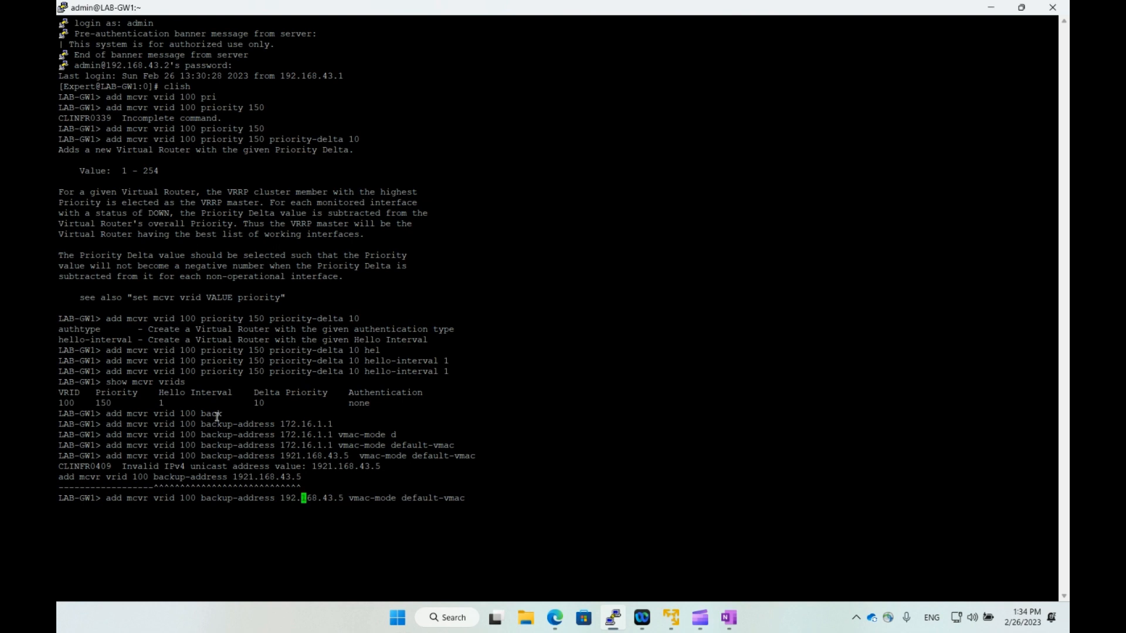
key(Right)
key(Right)
key(Right)
key(Right)
key(Right)
key(Right)
key(Right)
key(Right)
key(Right)
key(Right)
key(Right)
key(Right)
key(Right)
key(Right)
key(Right)
key(Right)
key(Right)
key(Right)
key(Right)
key(Return)
key(Return)
key(Return)
text(show mcvr )
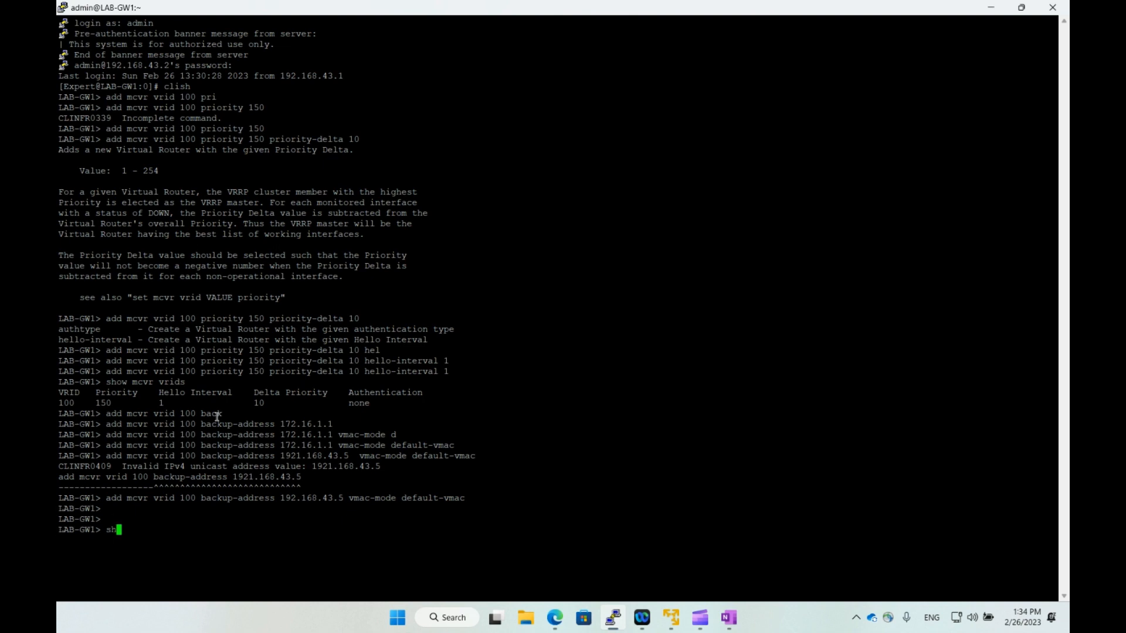
text(vrids)
key(Return)
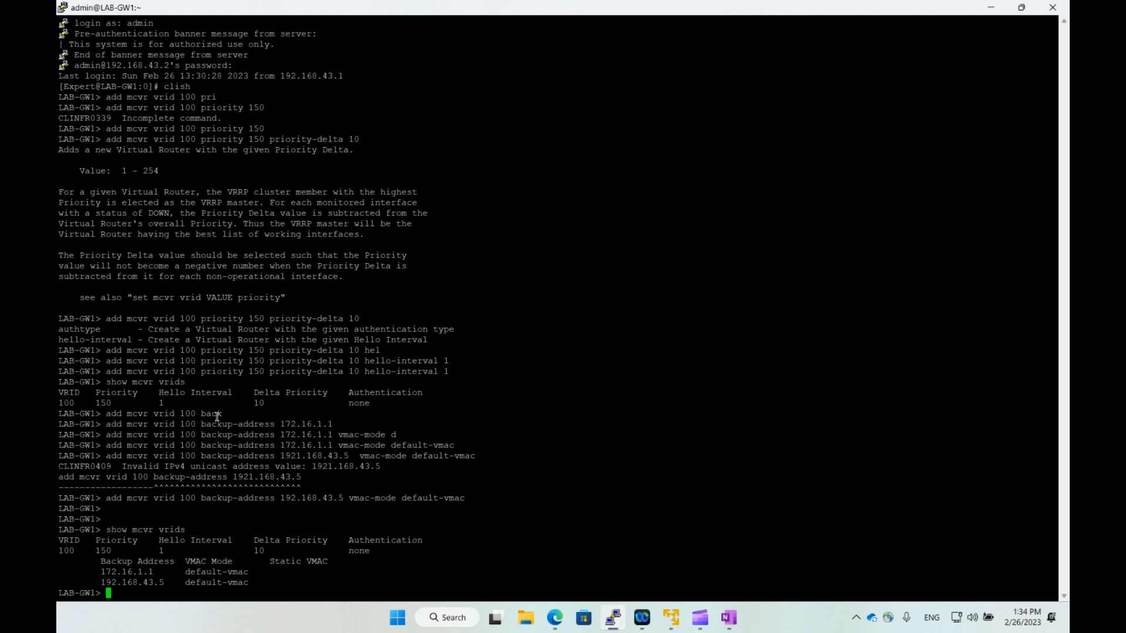
Run 'save config' in clish on LAB-GW1 and exit clish.
text(exit)
key(Return)
text(exit)
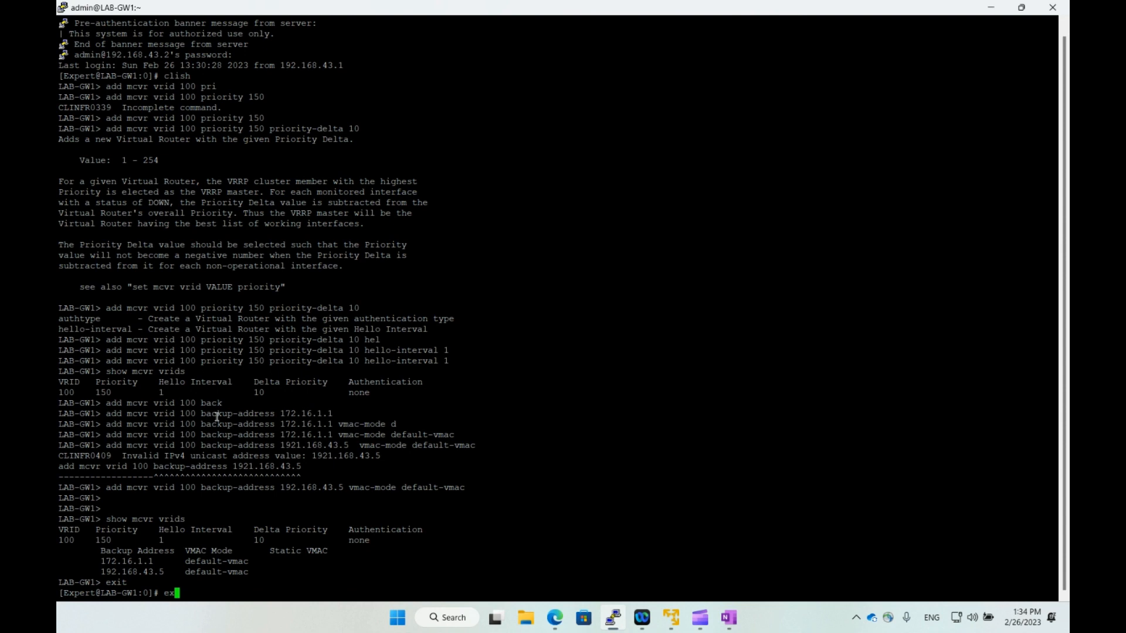
key(BackSpace)
key(BackSpace)
key(BackSpace)
key(BackSpace)
text(clish)
key(Return)
text(save config)
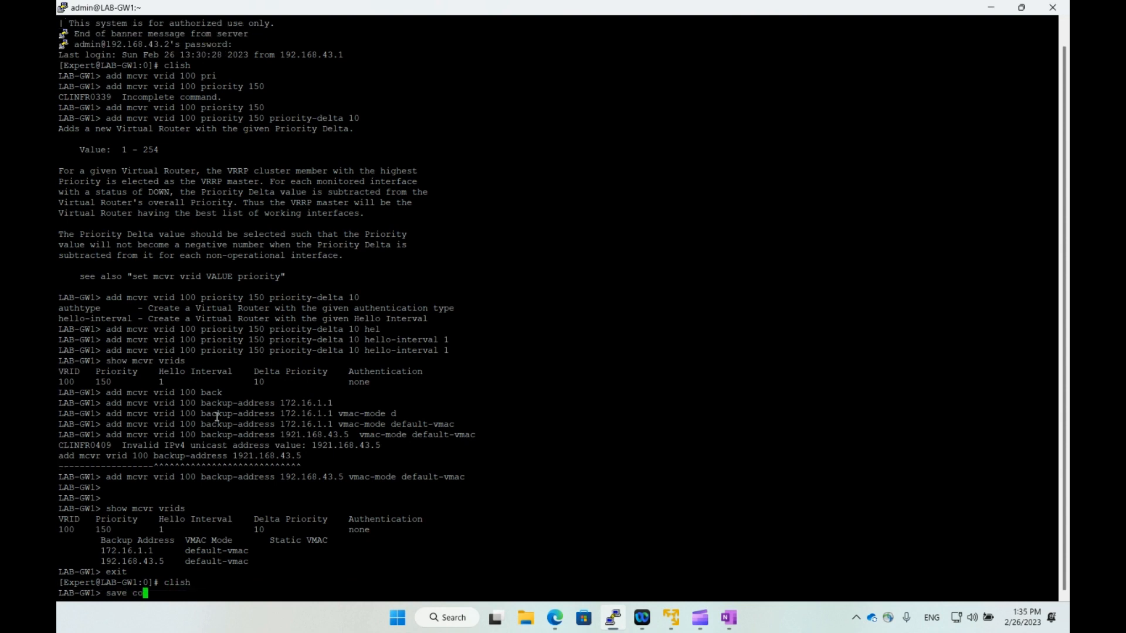
key(Return)
text(exit)
key(Return)
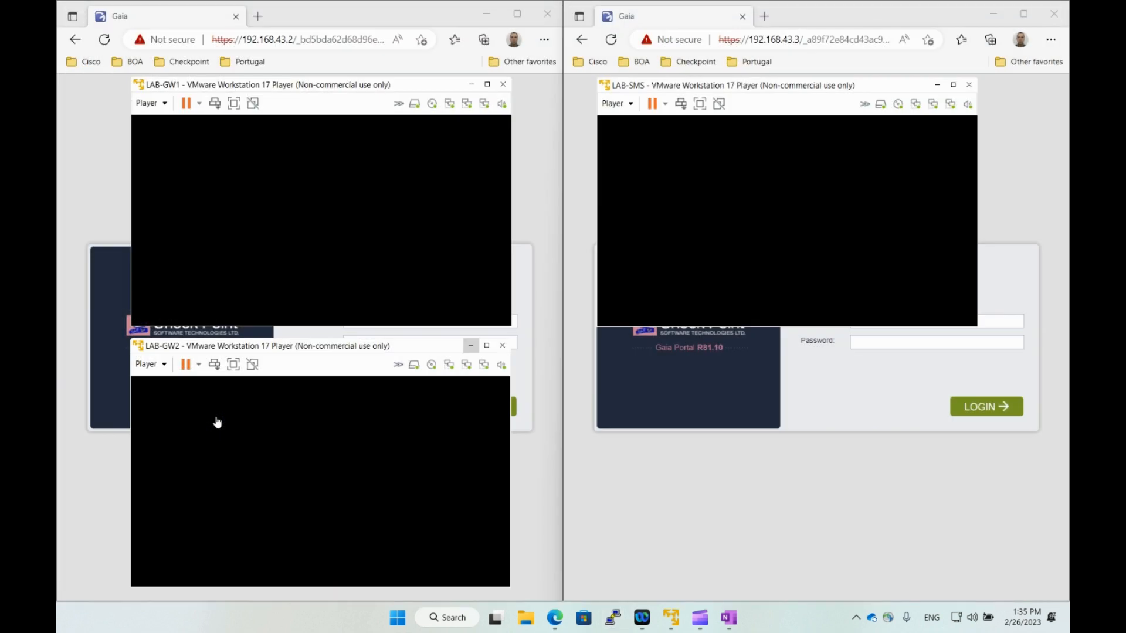
Open the saved LAB-GW2 PuTTY session, maximise it, and log in as admin.
click(612, 618)
click(546, 360)
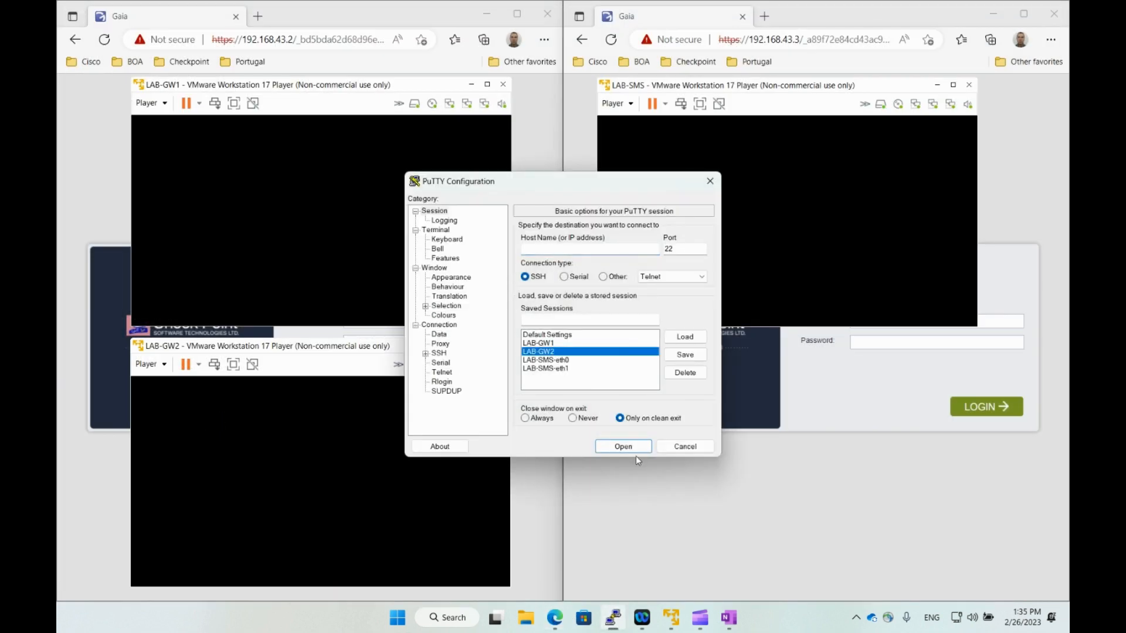
click(623, 446)
double_click(242, 27)
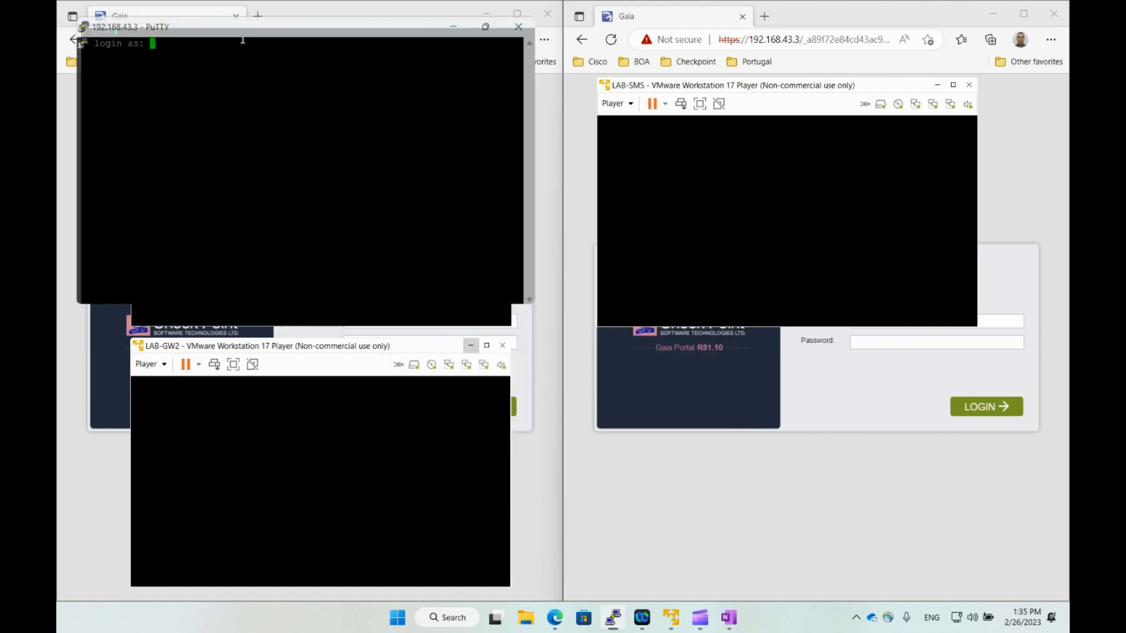
text(admin)
key(Return)
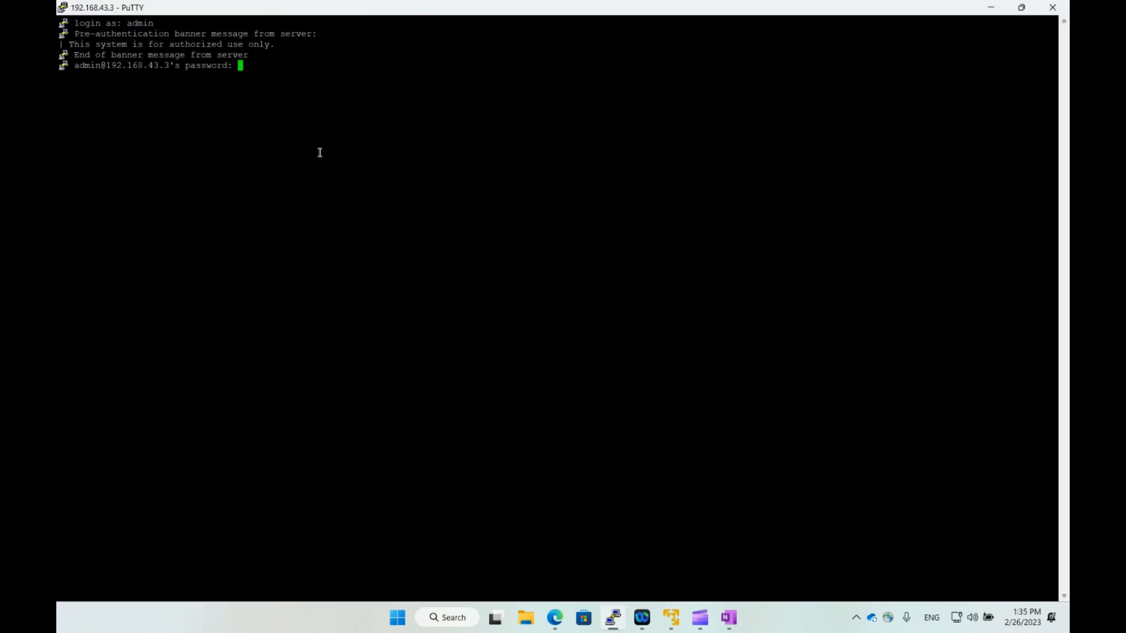
key(Return)
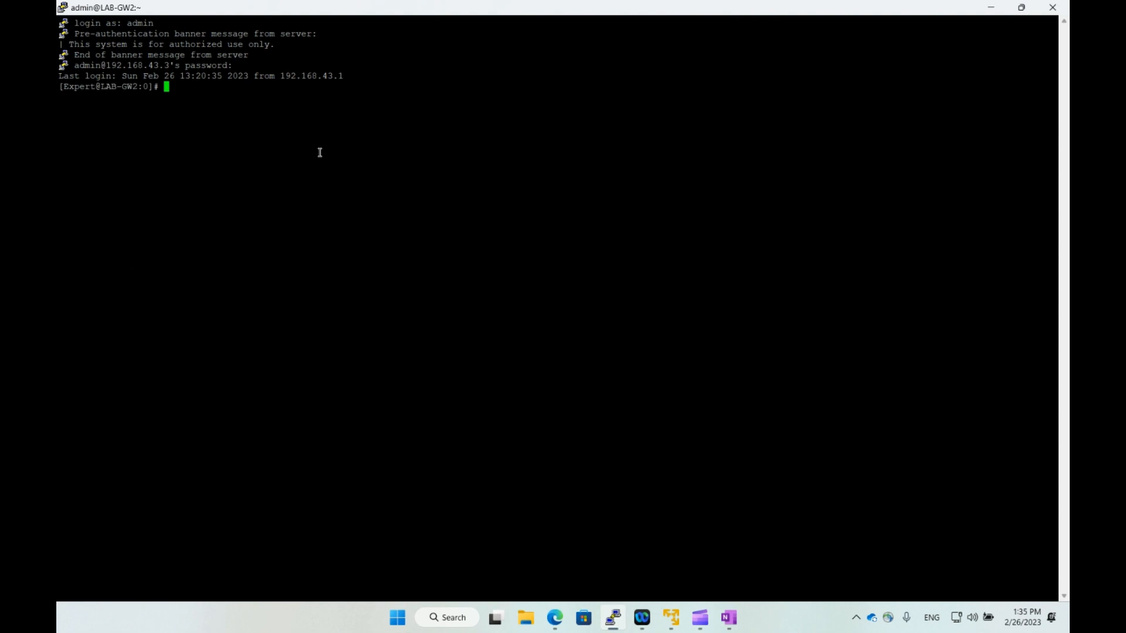
Enter clish and begin the command 'add mcvr vrid 100 priority 145'.
key(Return)
text(clsh)
key(Return)
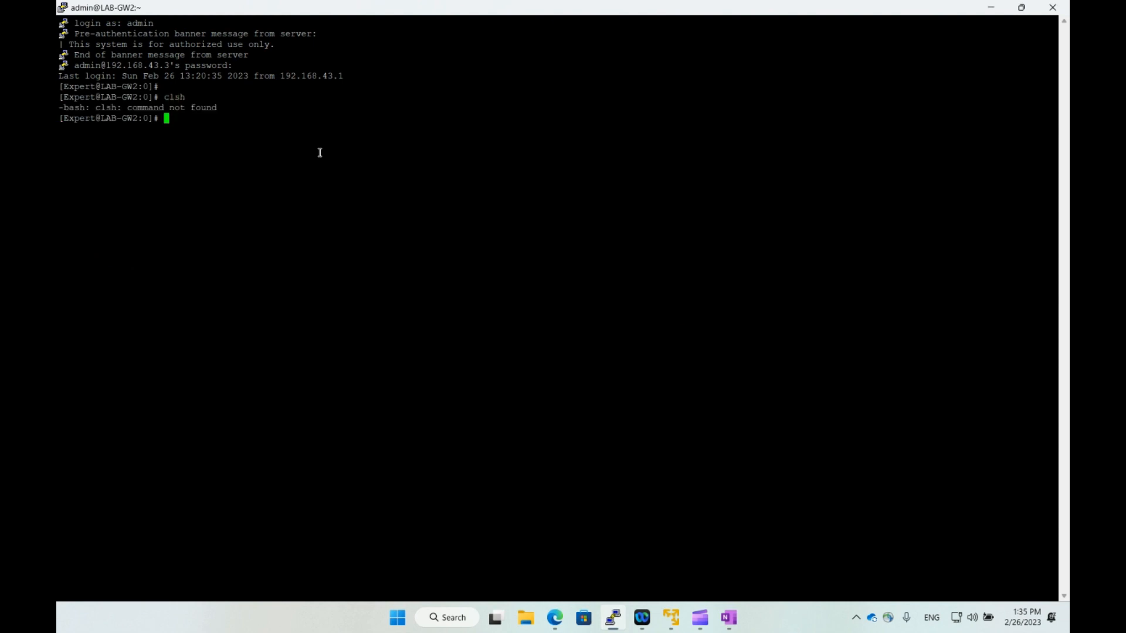
text(clish)
key(Return)
key(Return)
text(add mv)
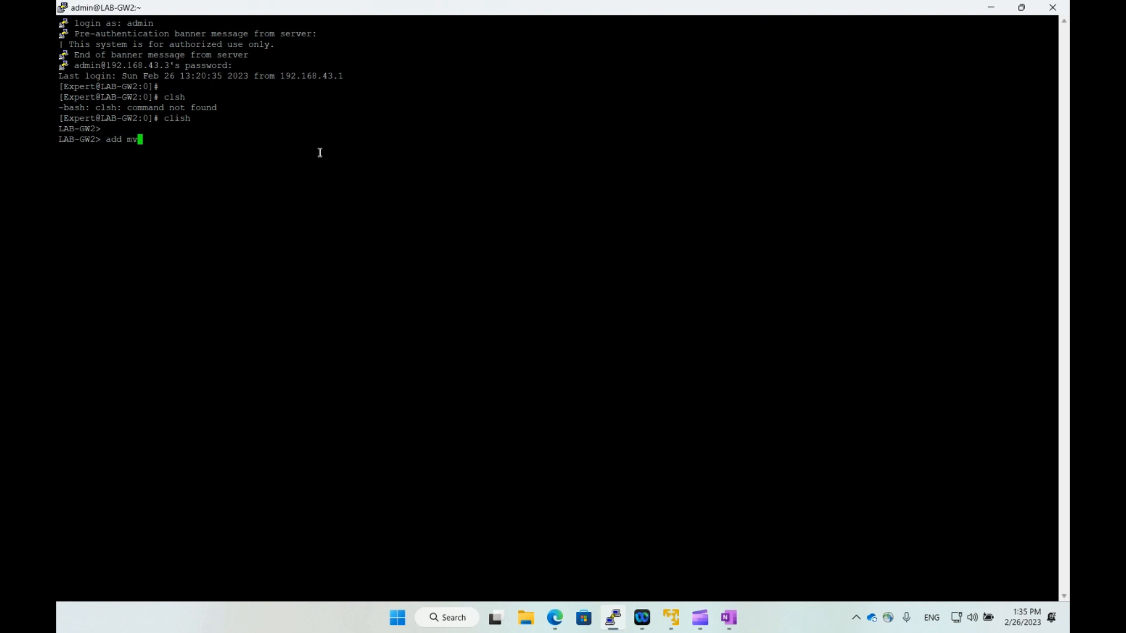
text(vr vrid 100 pri)
key(Tab)
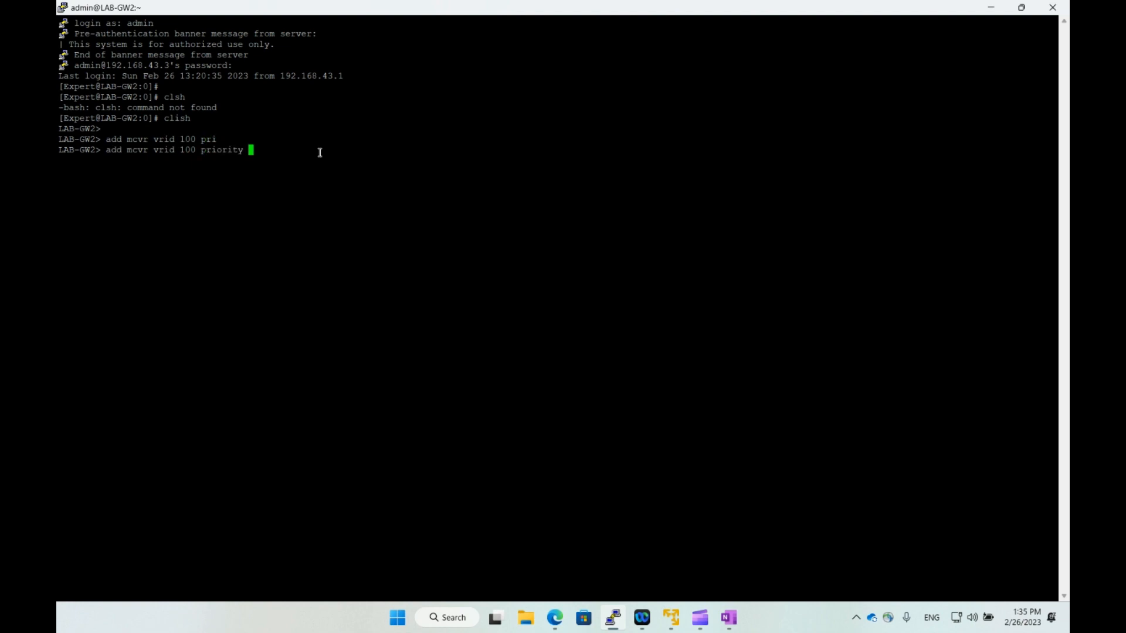
text(145)
Finish creating VRID 100 with priority 145, priority-delta 10 and hello-interval 1.
text(d)
key(BackSpace)
key(Tab)
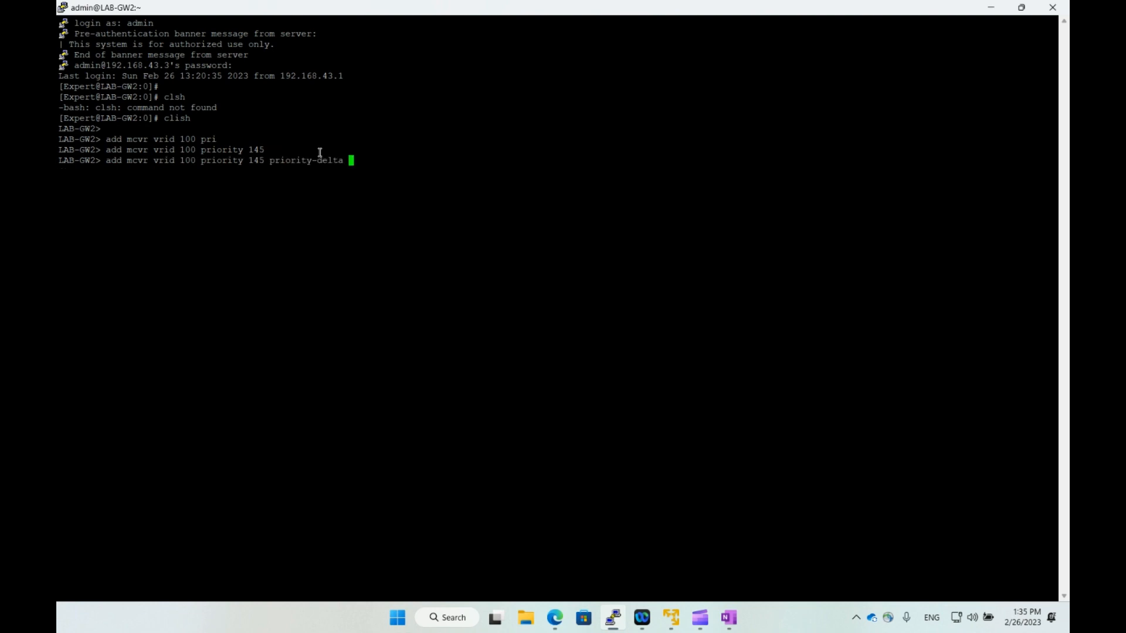
text(10)
key(Tab)
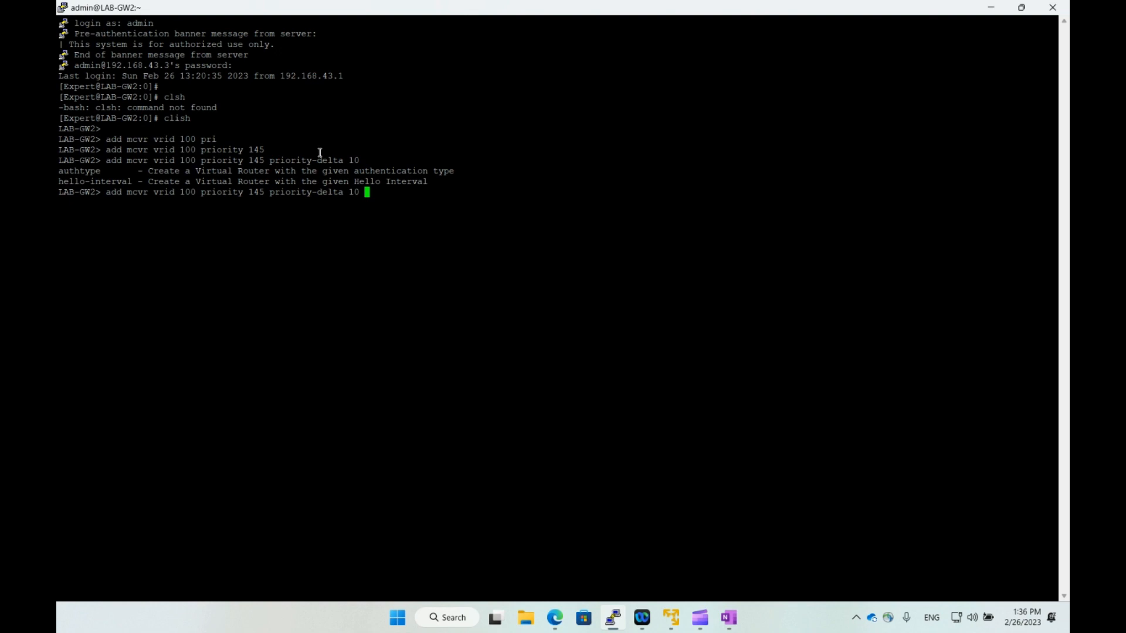
text(he)
key(Tab)
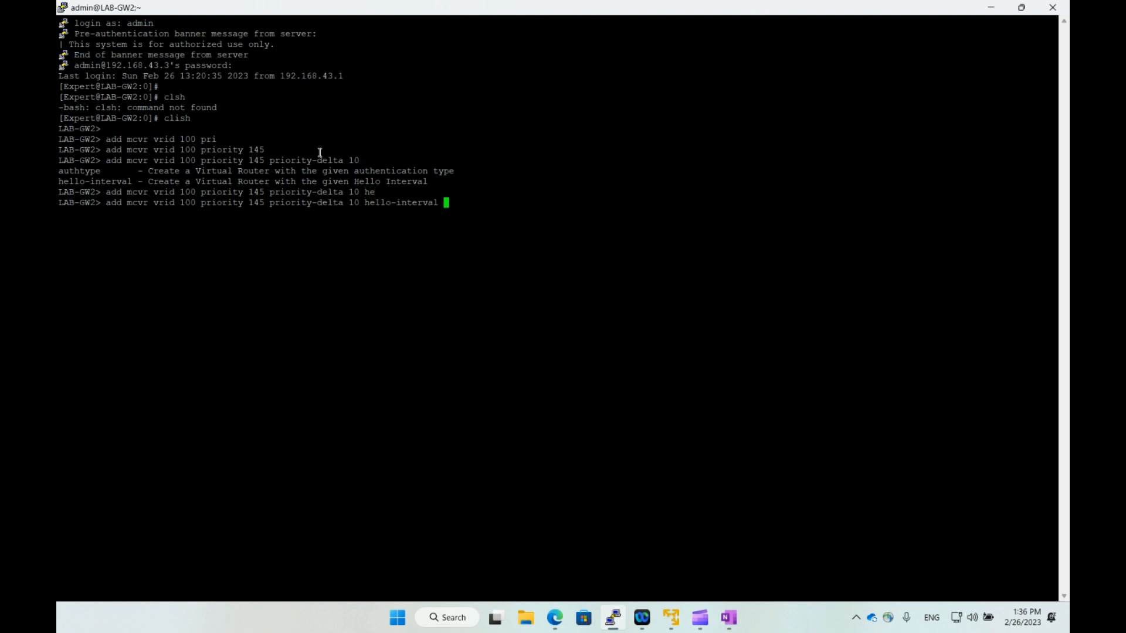
text(1)
key(Tab)
key(BackSpace)
key(BackSpace)
key(BackSpace)
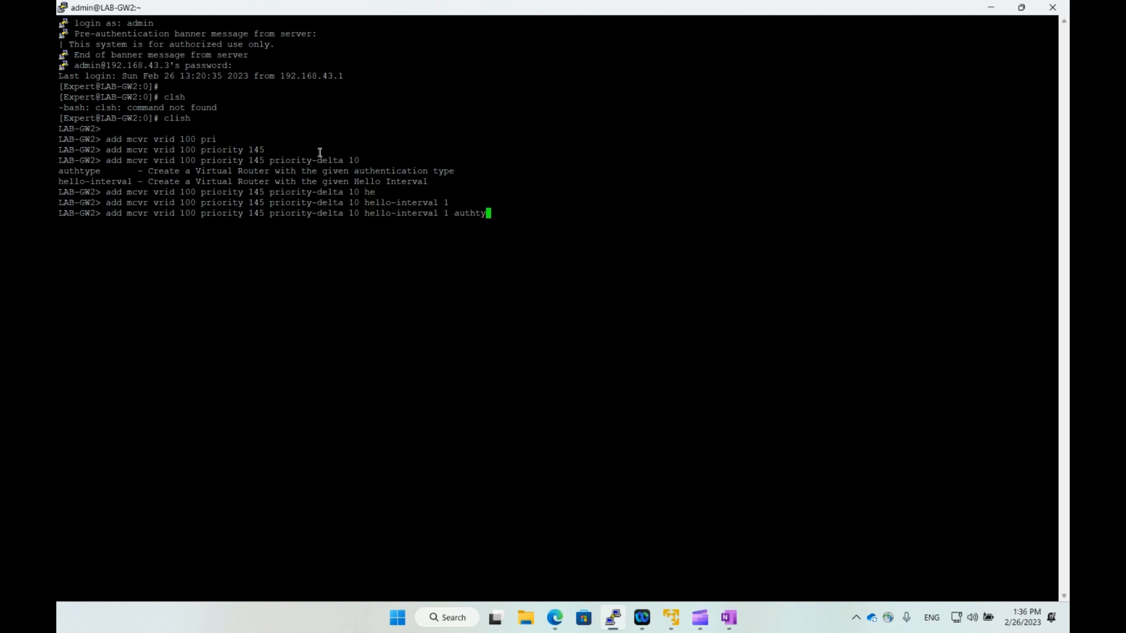
key(BackSpace)
key(BackSpace)
key(BackSpace)
key(BackSpace)
key(BackSpace)
key(BackSpace)
key(BackSpace)
key(Return)
Add backup address 172.16.1.1 with default-vmac mode to VRID 100.
text(add mcv)
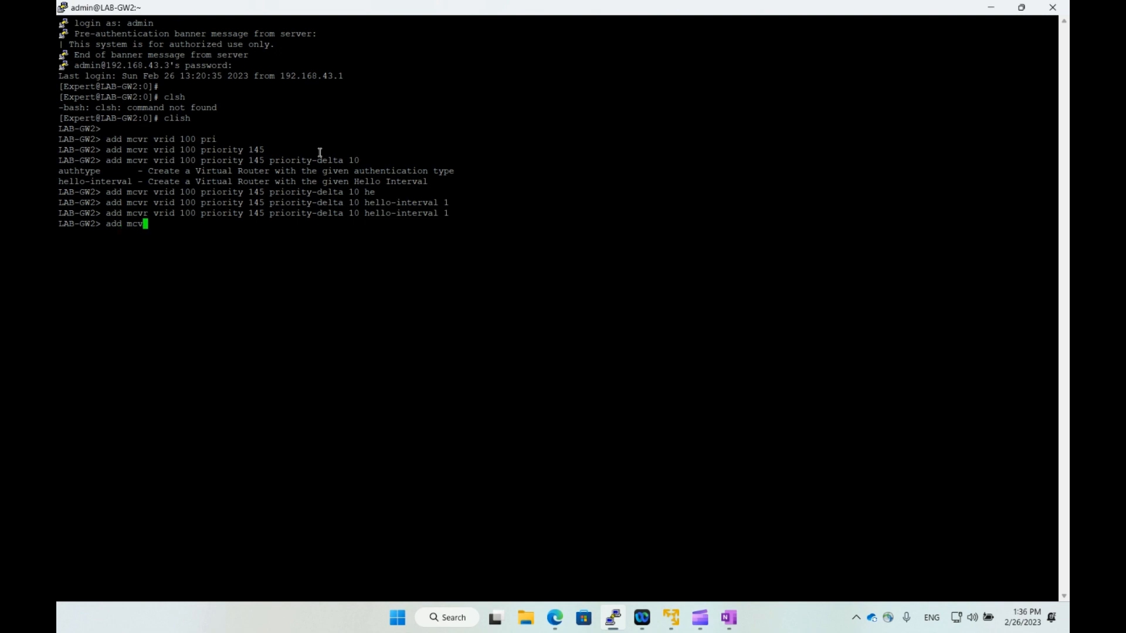
text(r vrid 100 back)
key(Tab)
text(172.16.1.1)
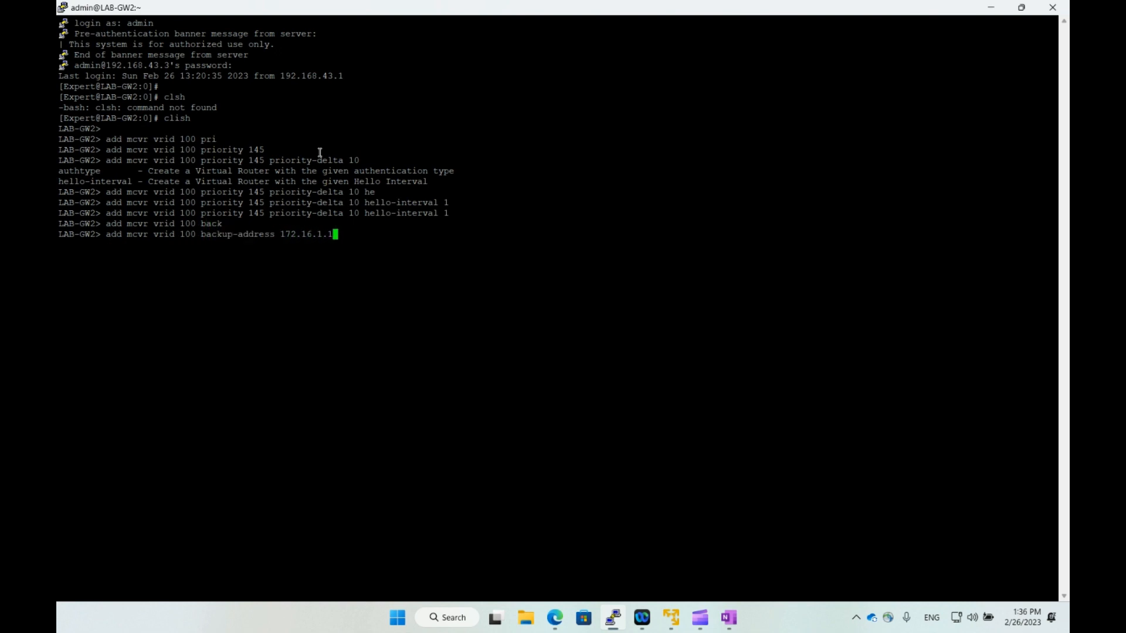
key(Tab)
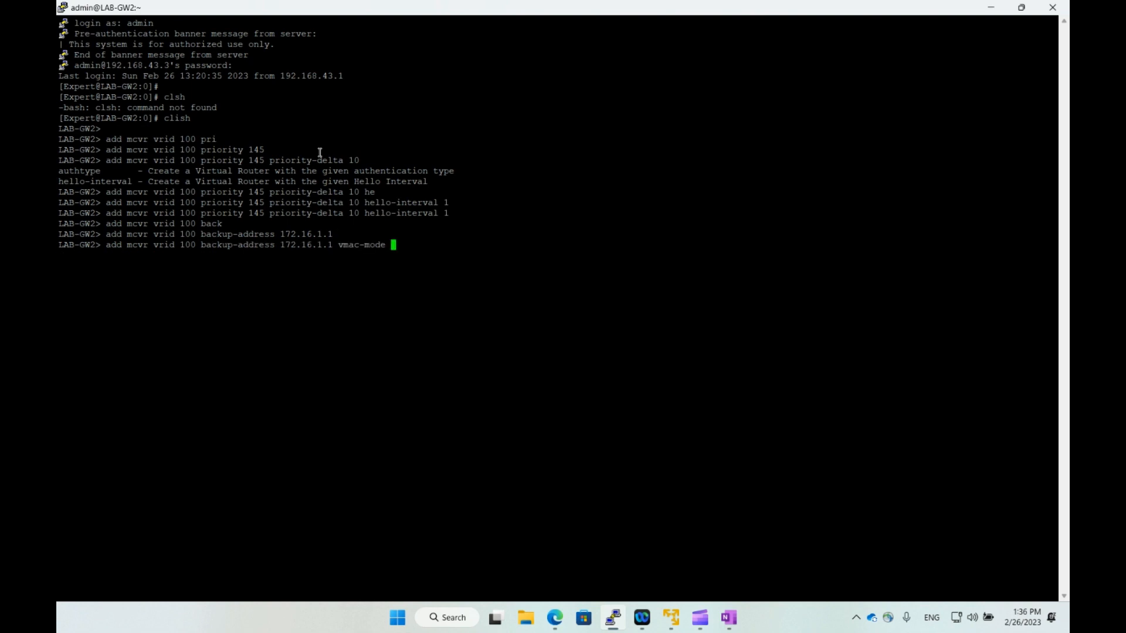
text(de)
key(Tab)
key(Return)
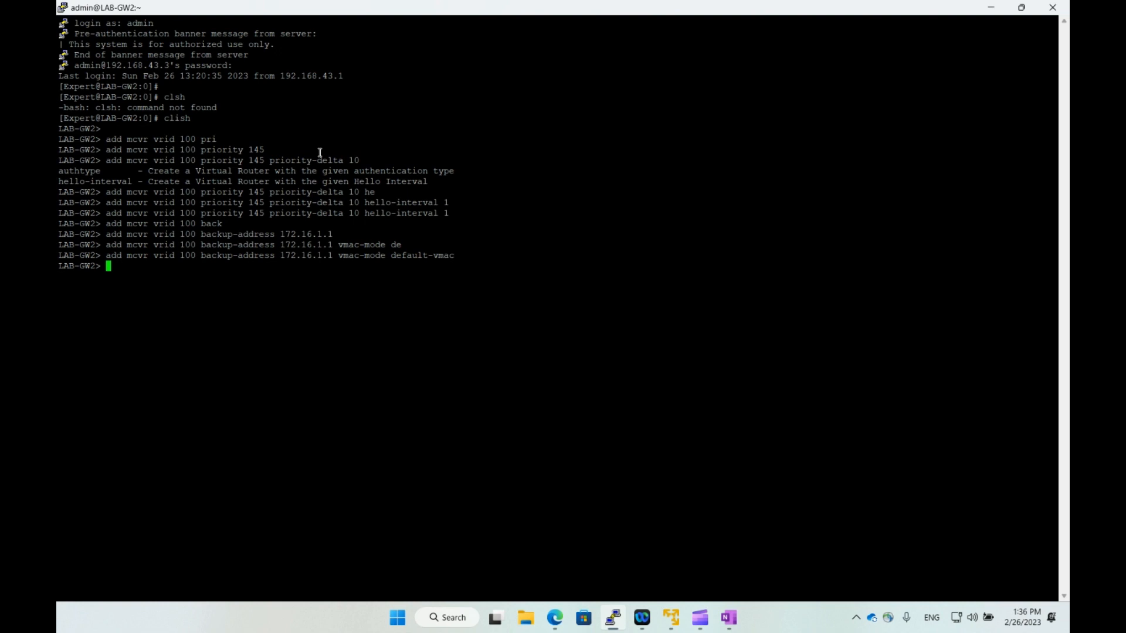
Add 192.168.43.5 as a second default-vmac backup address for VRID 100.
key(Up)
key(Left)
key(Left)
key(Left)
key(Left)
key(Left)
key(Left)
key(Left)
key(Left)
key(Left)
key(Left)
key(Left)
key(Left)
key(Left)
key(Left)
key(Left)
key(Left)
key(Left)
key(Left)
key(Left)
key(Left)
key(Left)
key(Left)
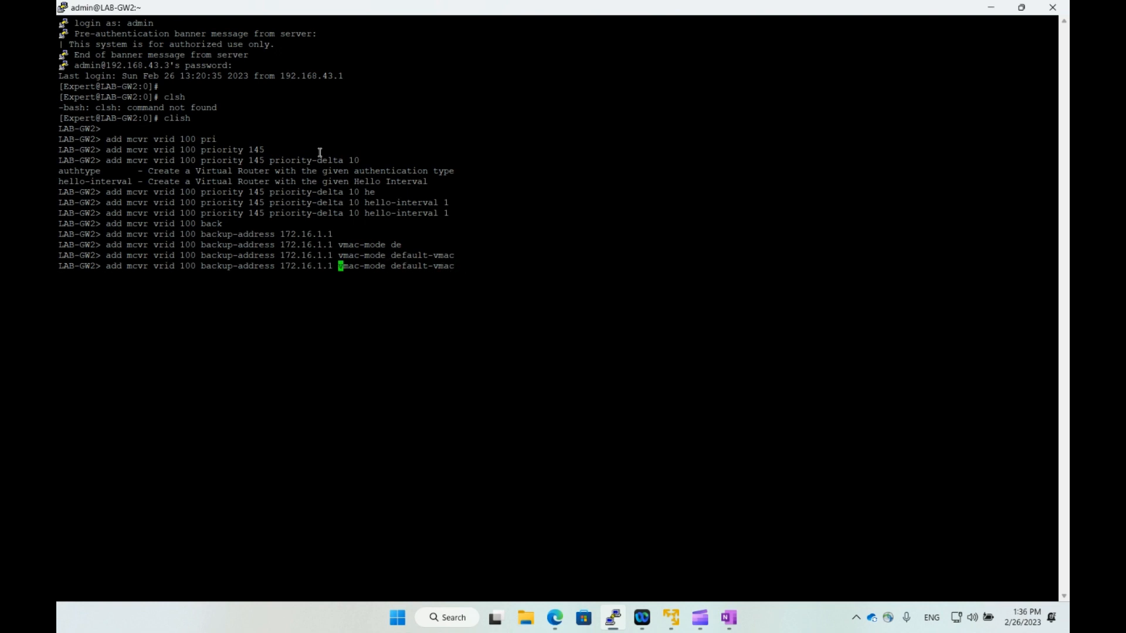
key(BackSpace)
key(BackSpace)
key(BackSpace)
key(BackSpace)
key(BackSpace)
key(BackSpace)
key(BackSpace)
key(BackSpace)
key(BackSpace)
key(BackSpace)
key(BackSpace)
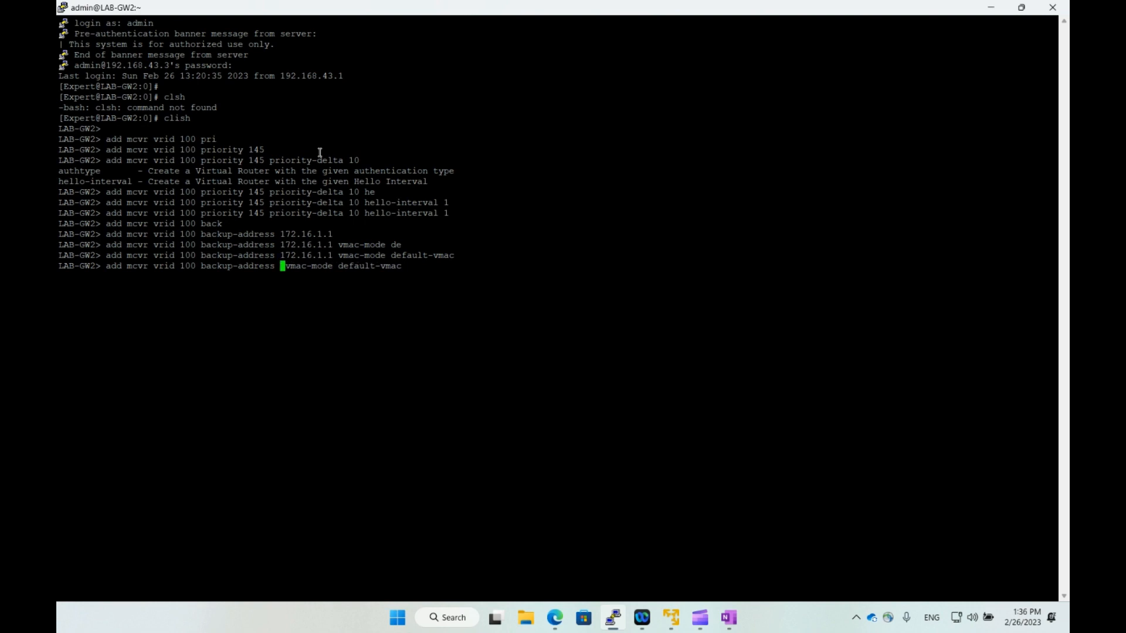
text(192.1)
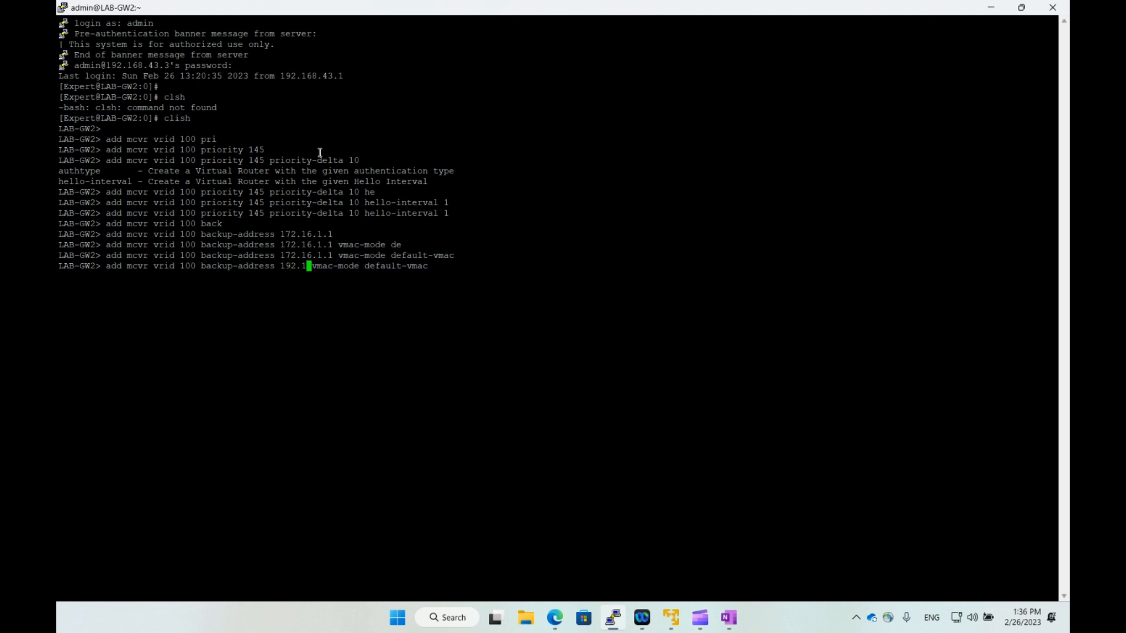
text(68.43.5)
key(Return)
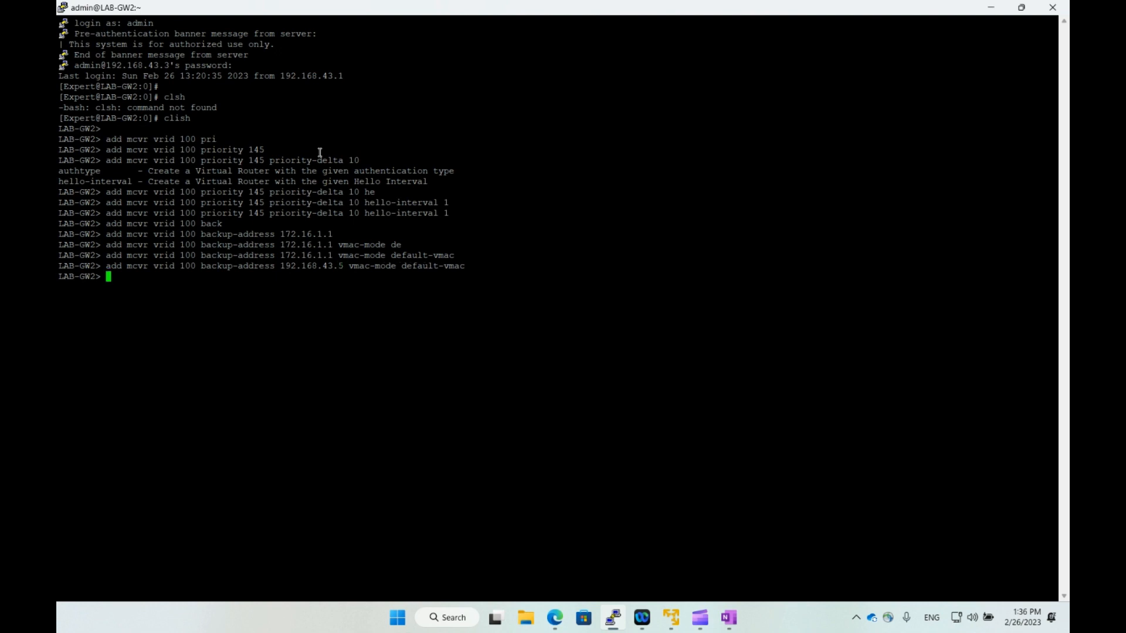
Save the LAB-GW2 config and check 'show mcvr vrids' lists 172.16.1.1 and 192.168.43.5.
text(save config)
key(Return)
text(show mcvr vrids)
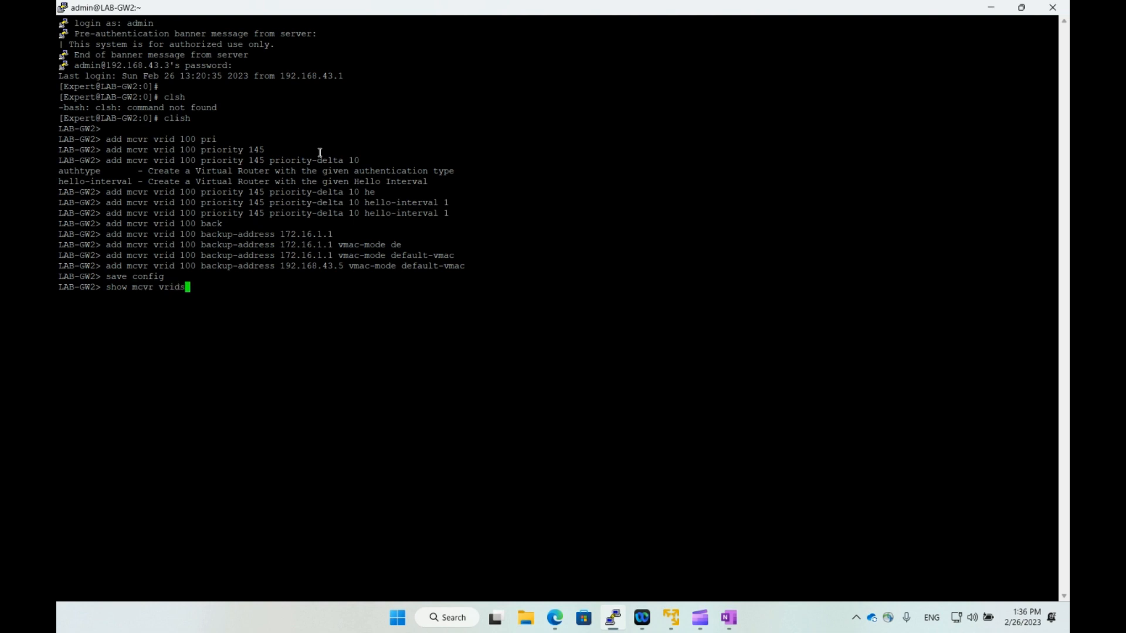
key(Return)
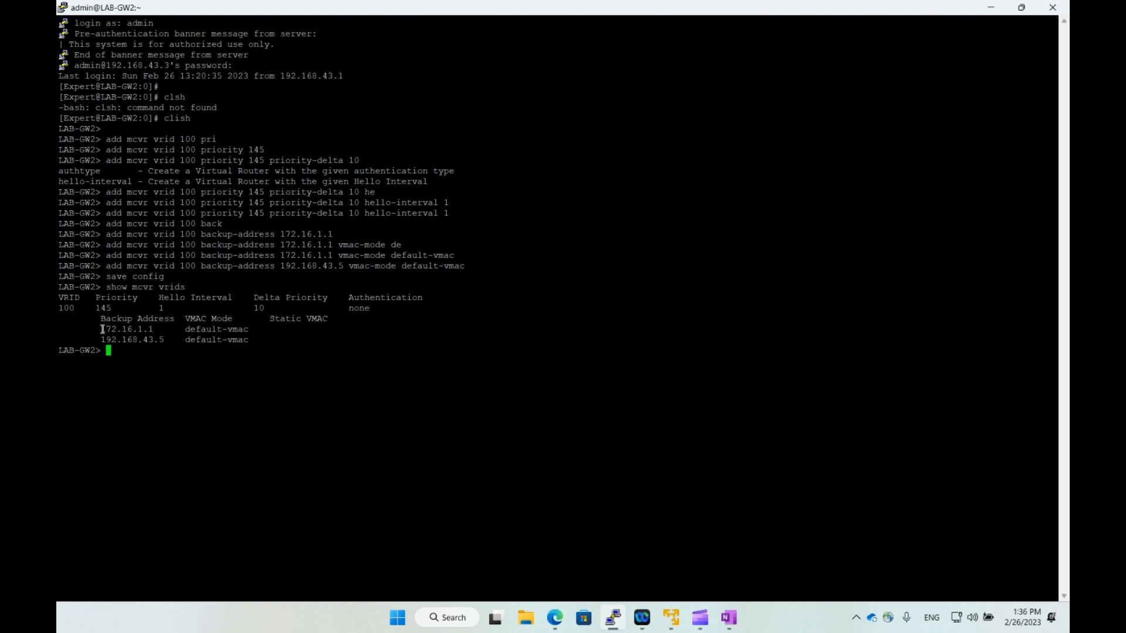
drag(101, 329, 267, 332)
drag(103, 339, 248, 341)
click(245, 343)
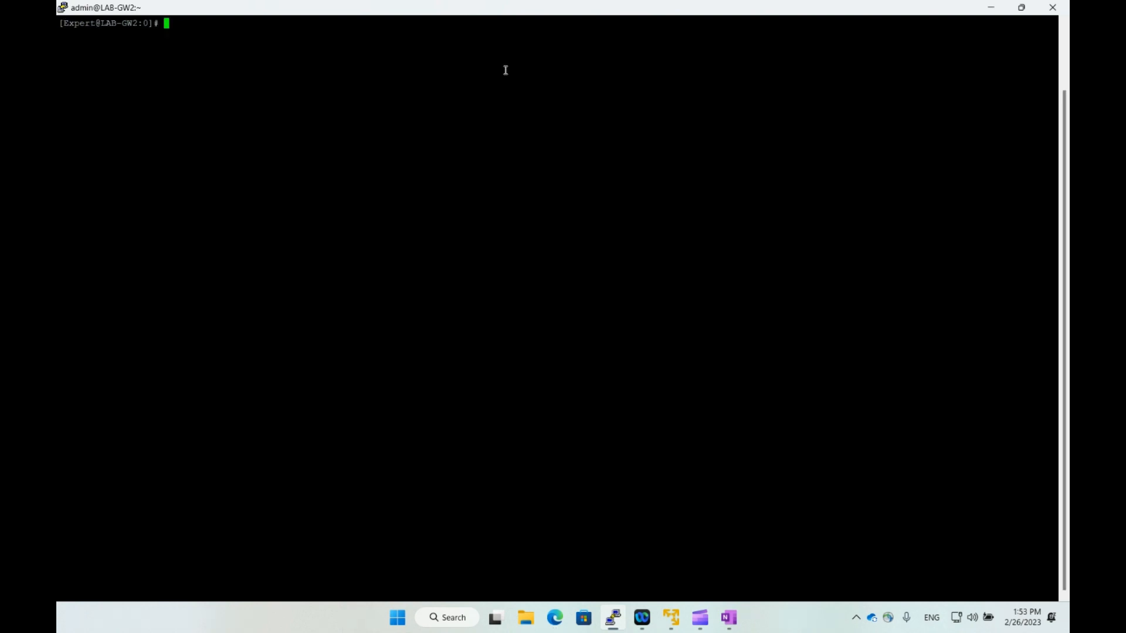
Run 'show vrrp' in clish on LAB-GW2 and confirm 2 routers in Backup state.
key(Return)
key(Return)
text(clish)
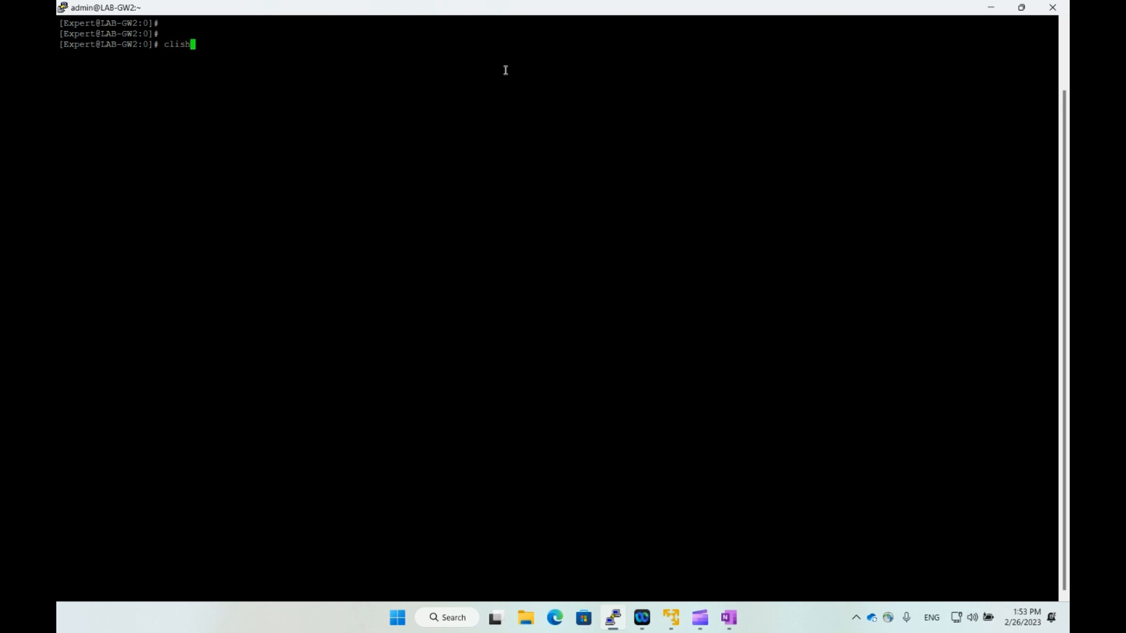
key(Return)
text(show vrrp)
key(Return)
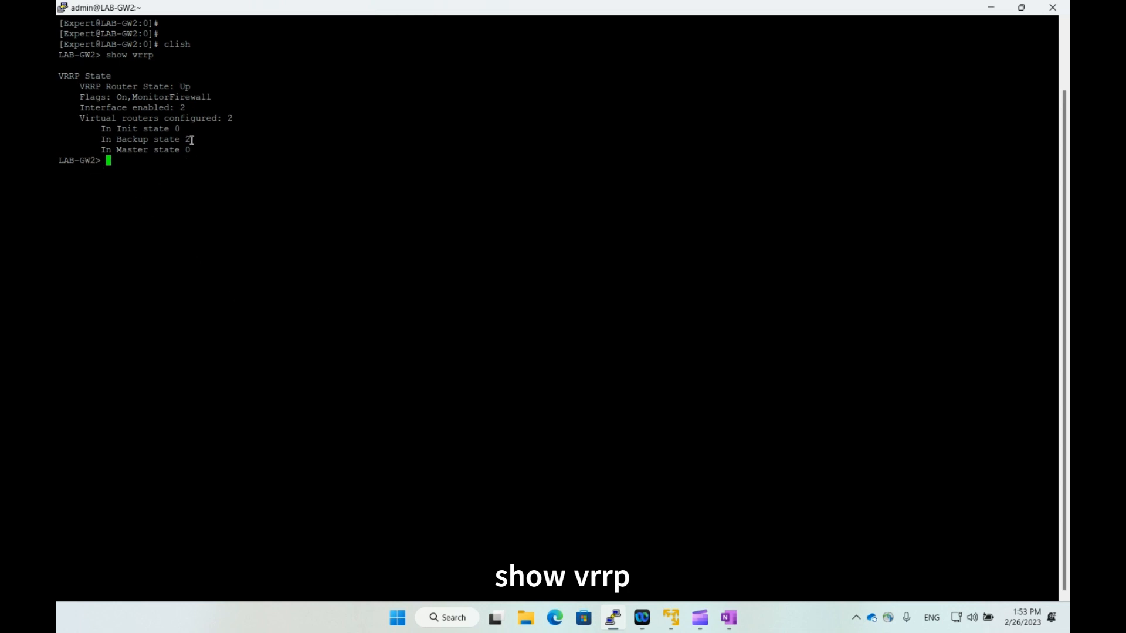
drag(194, 139, 91, 139)
click(299, 200)
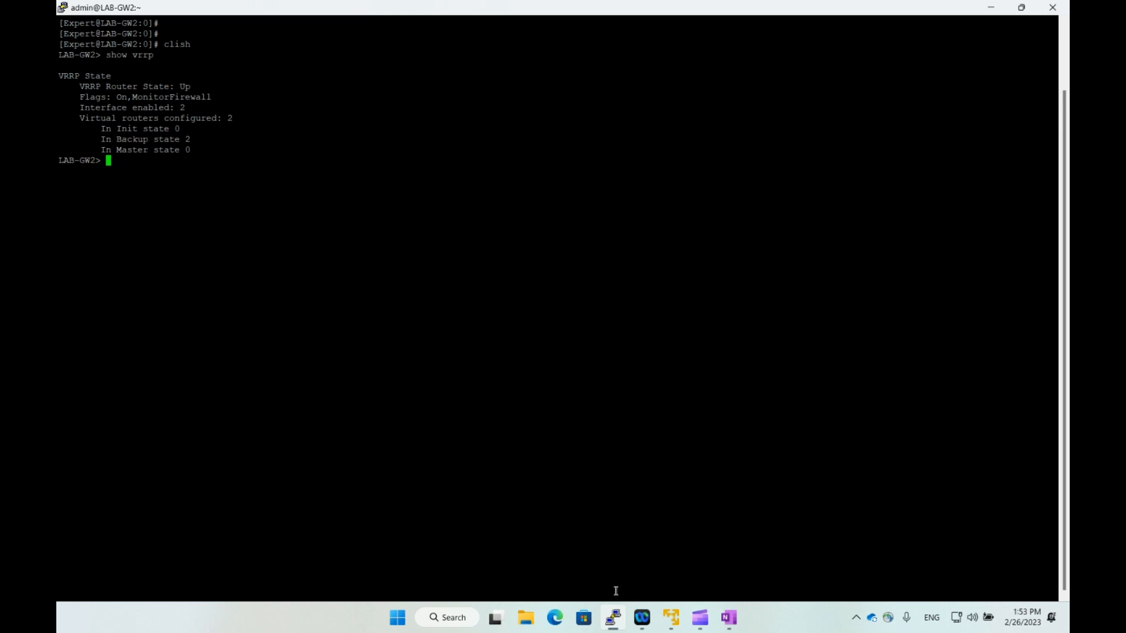
Open a new LAB-GW1 PuTTY session from the taskbar, log in as admin, and enter clish.
right_click(613, 617)
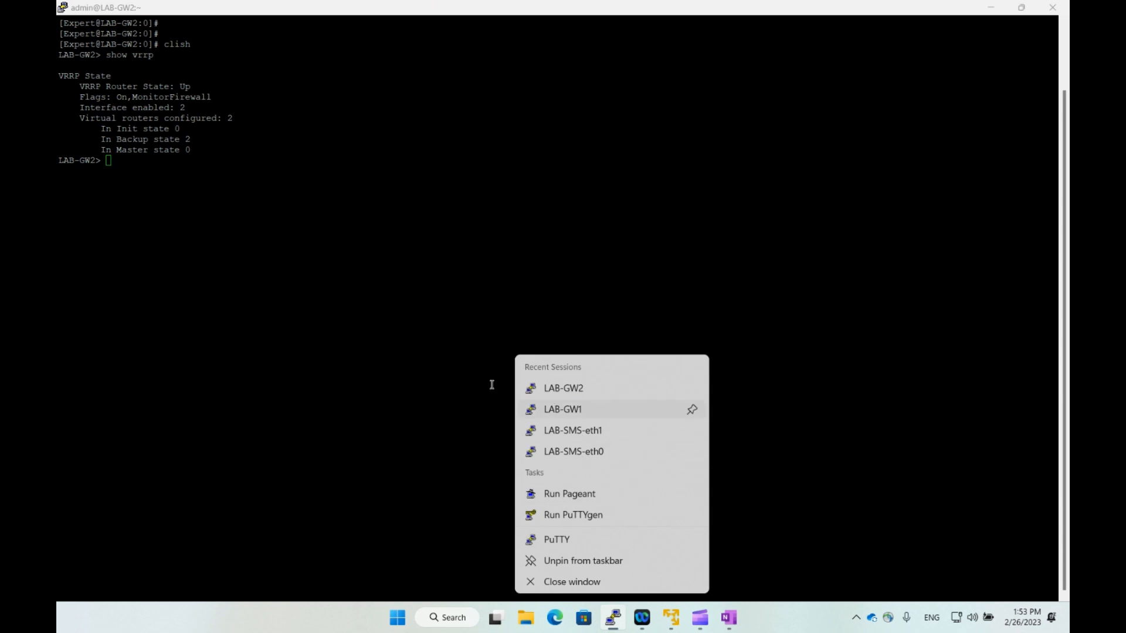
click(572, 409)
text(admin)
key(Return)
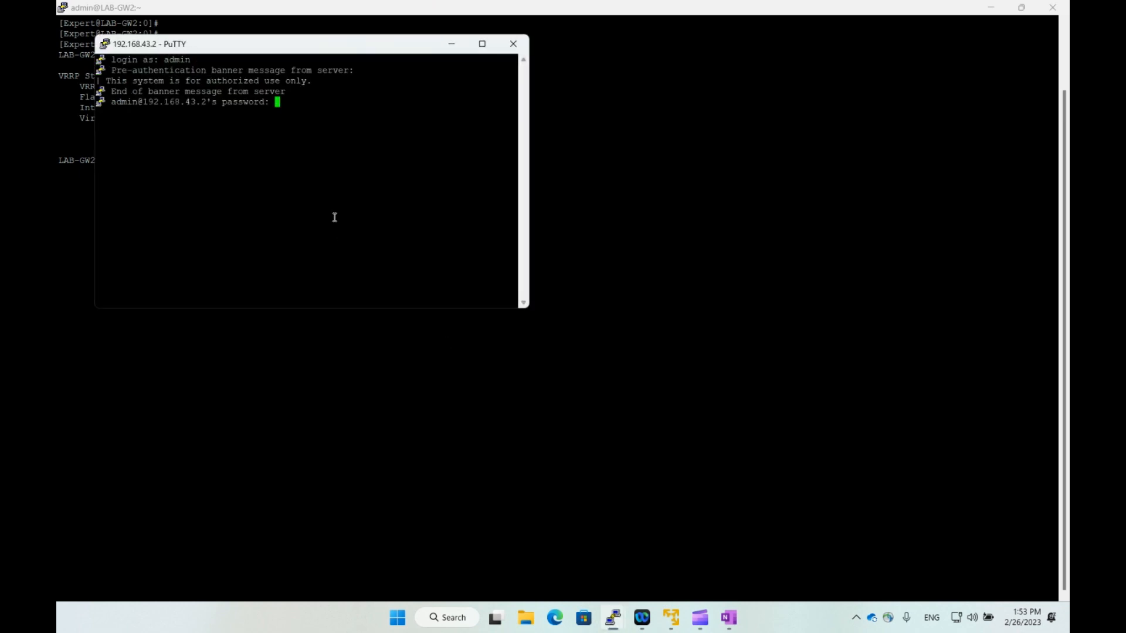
key(Return)
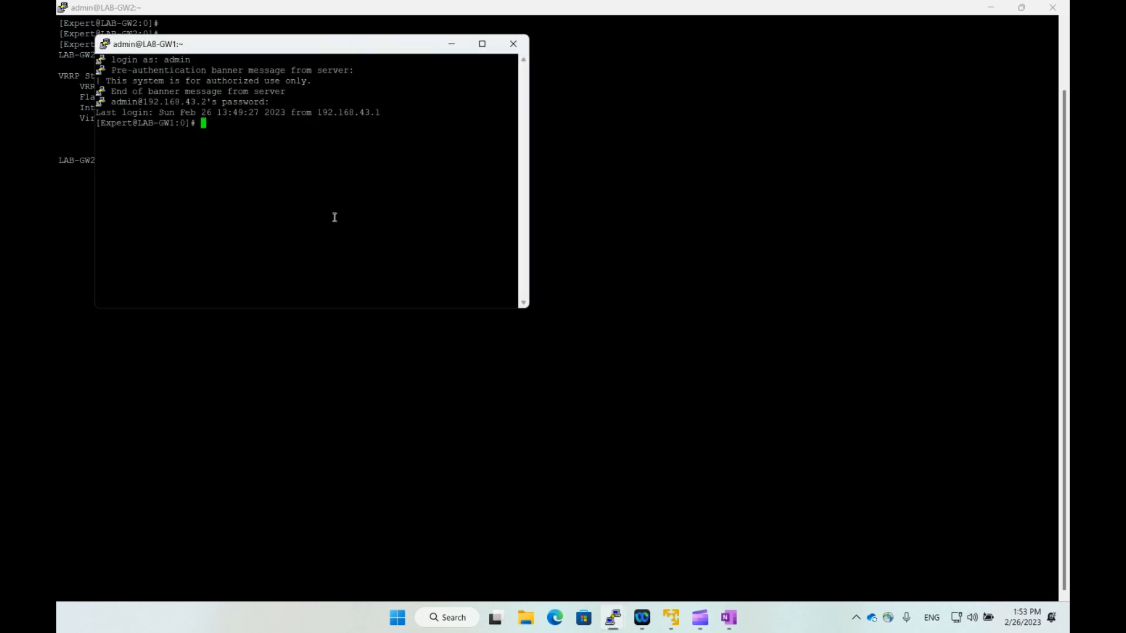
text(clish)
key(Return)
Run 'show vrrp' on LAB-GW1 and confirm both virtual routers are in Backup state.
drag(375, 47, 707, 76)
text(show vrrp)
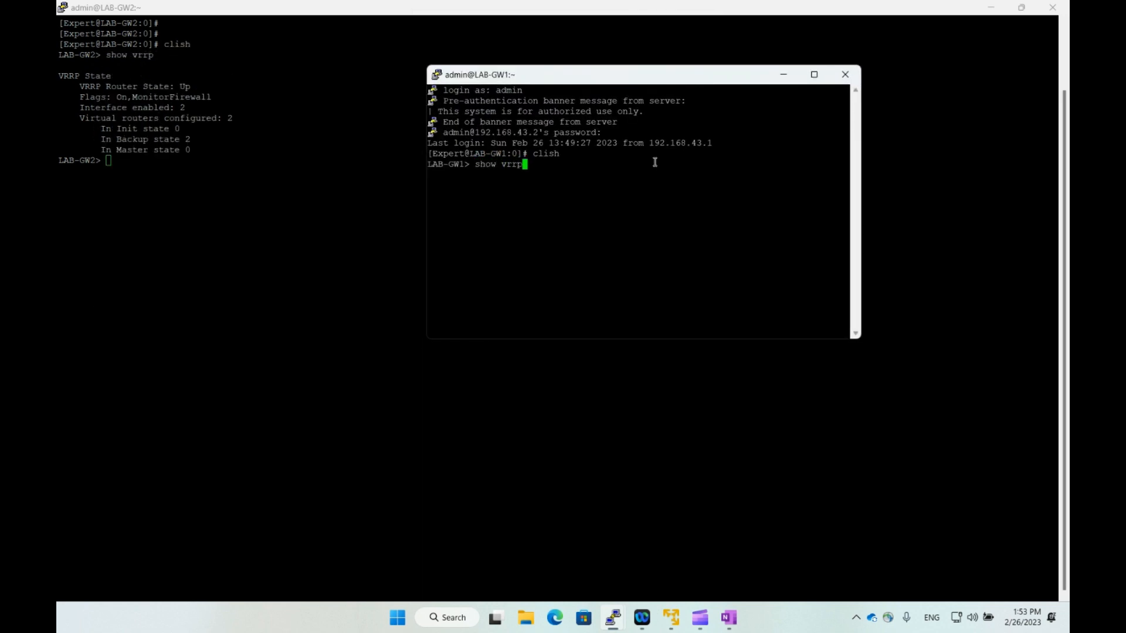
key(Return)
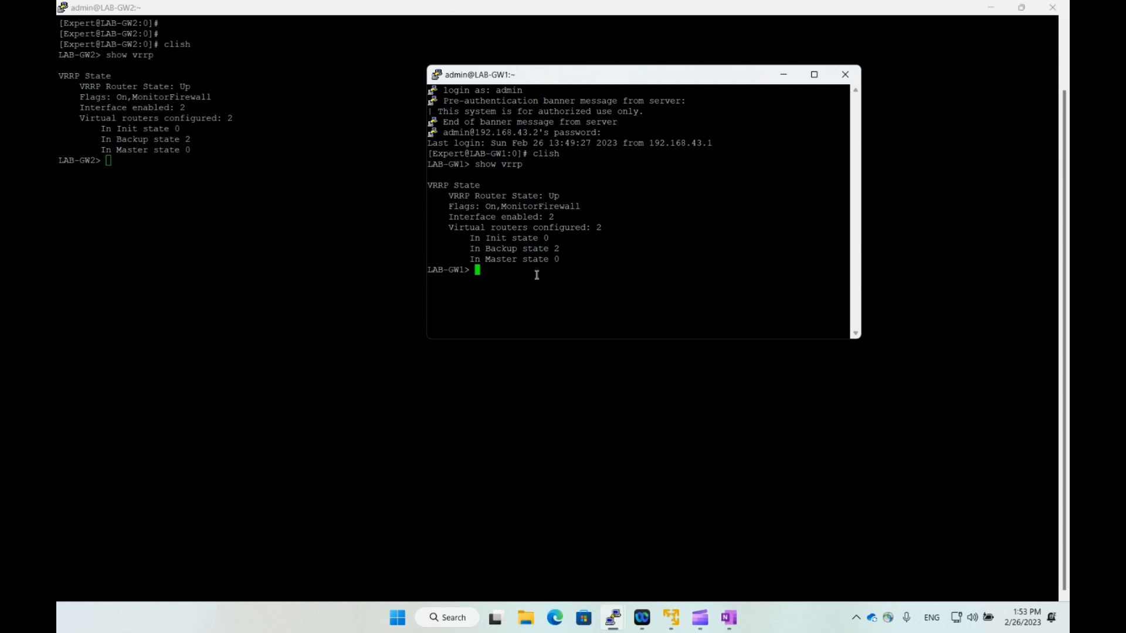
double_click(545, 249)
double_click(545, 249)
click(820, 78)
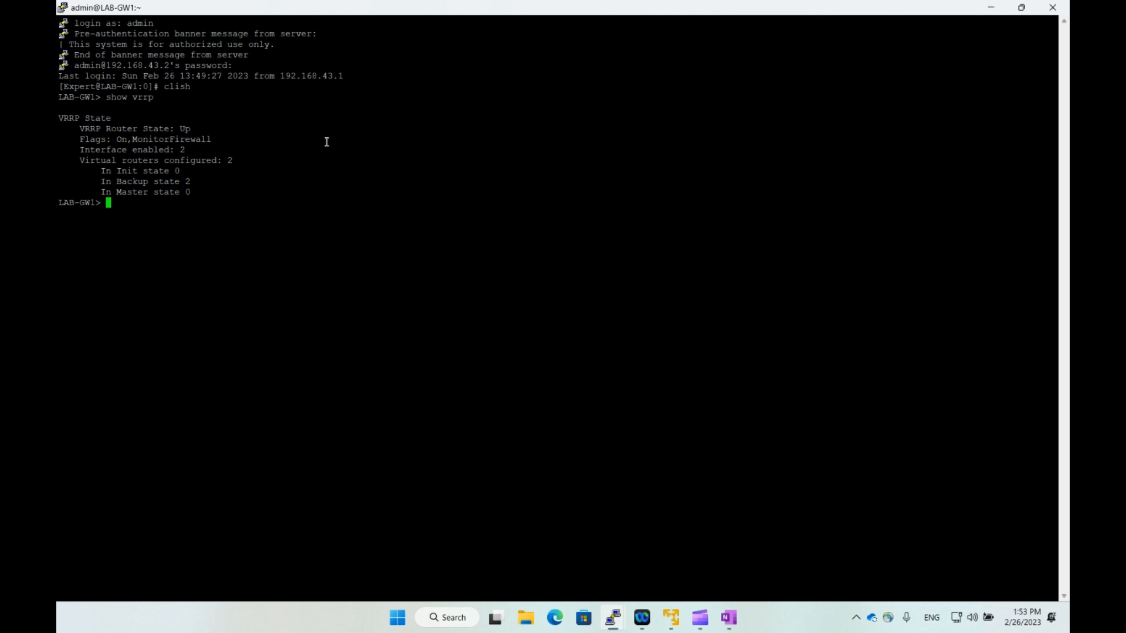
Run 'show vrrp stats' on LAB-GW1 and review the all-zero VRID 100 counters on eth0 and eth1.
text(show vrrp stats)
key(Return)
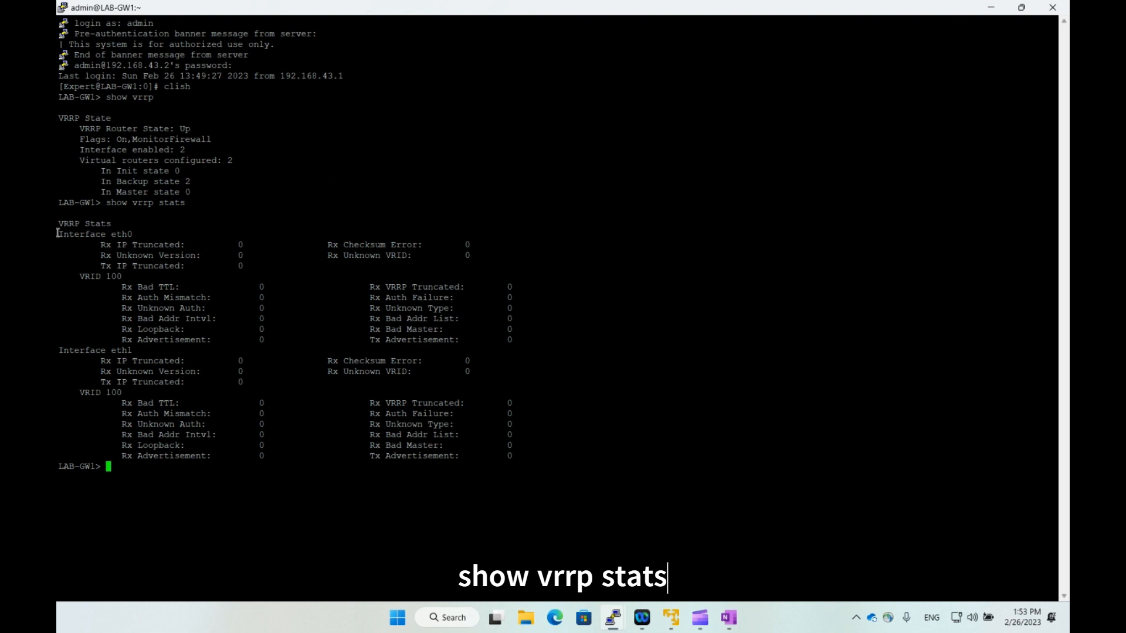
drag(62, 233, 135, 237)
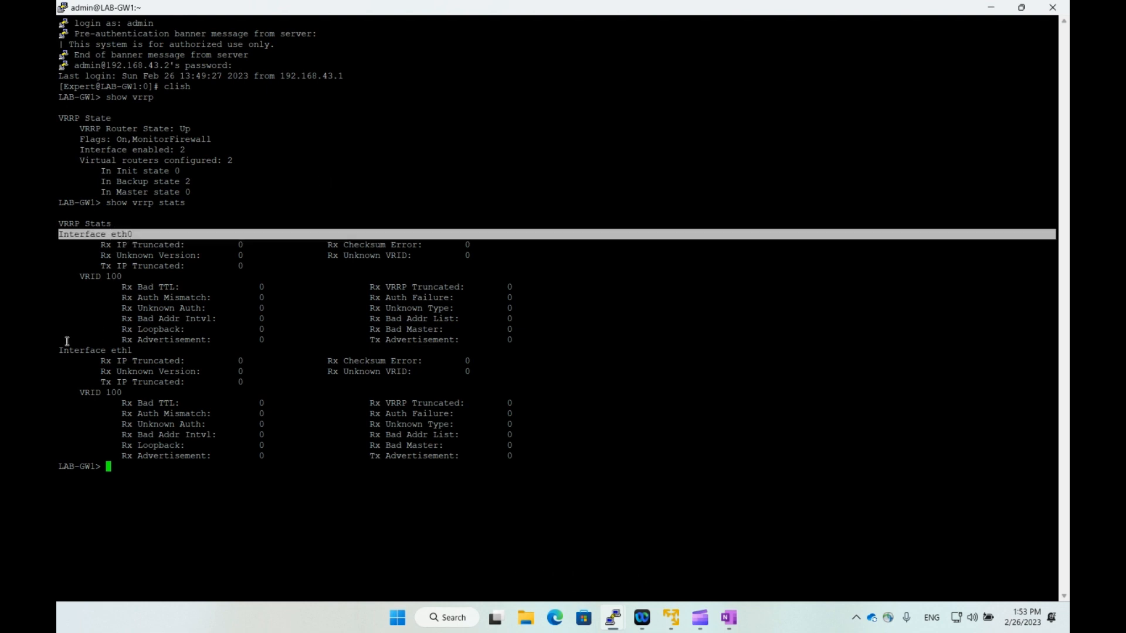
click(66, 349)
drag(67, 349, 157, 348)
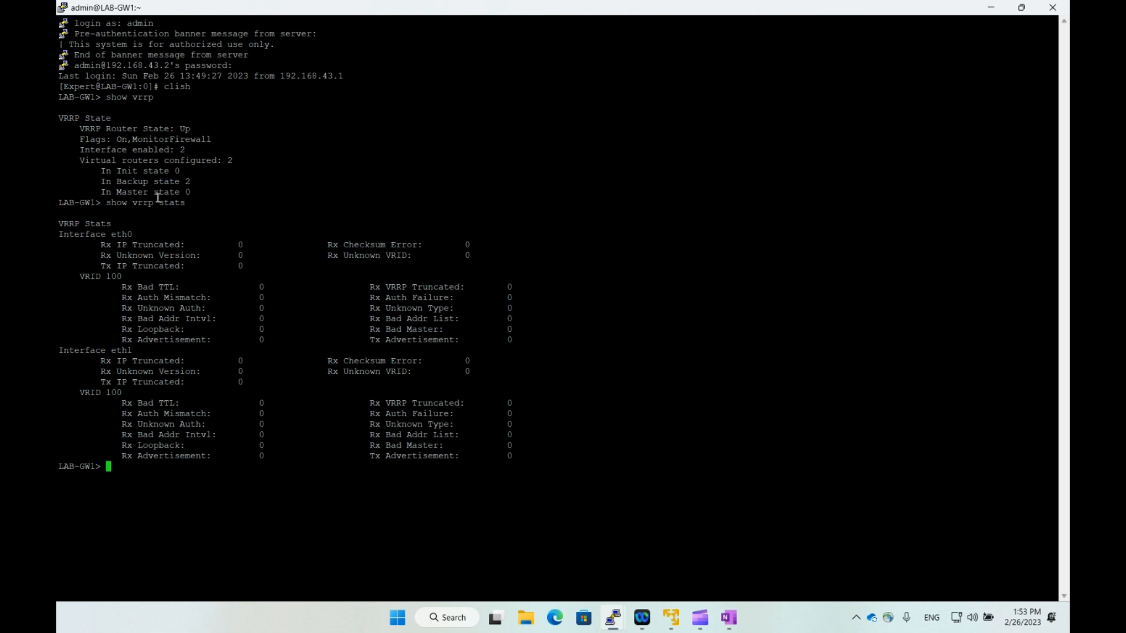
drag(101, 246, 531, 343)
click(532, 341)
Exit clish on both LAB-GW1 and LAB-GW2.
text(exit)
key(Return)
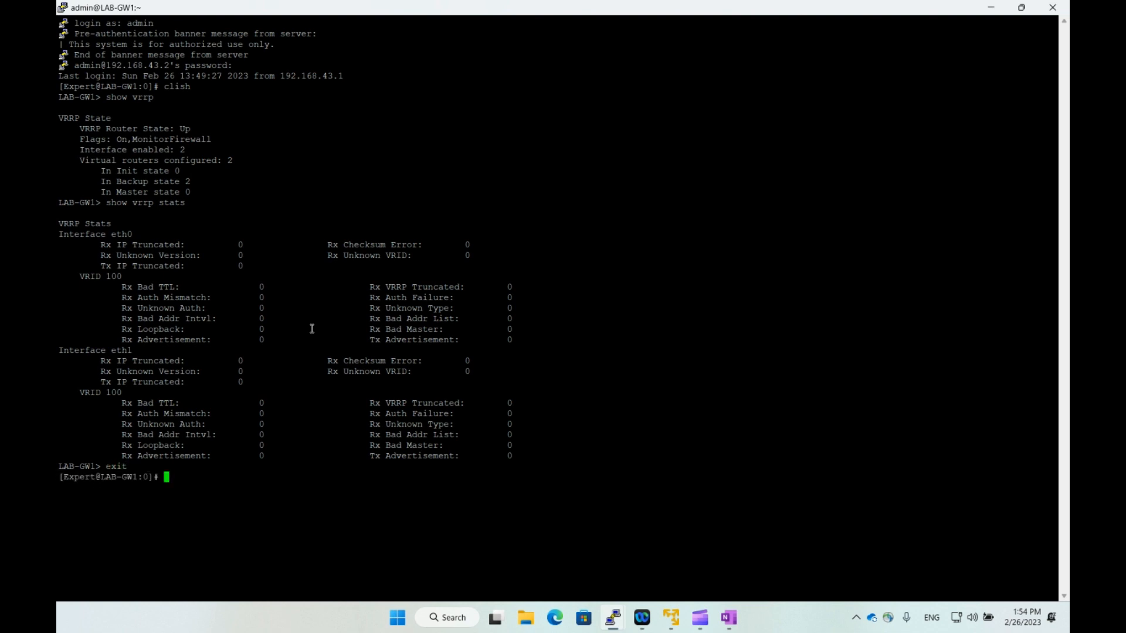
text(exit)
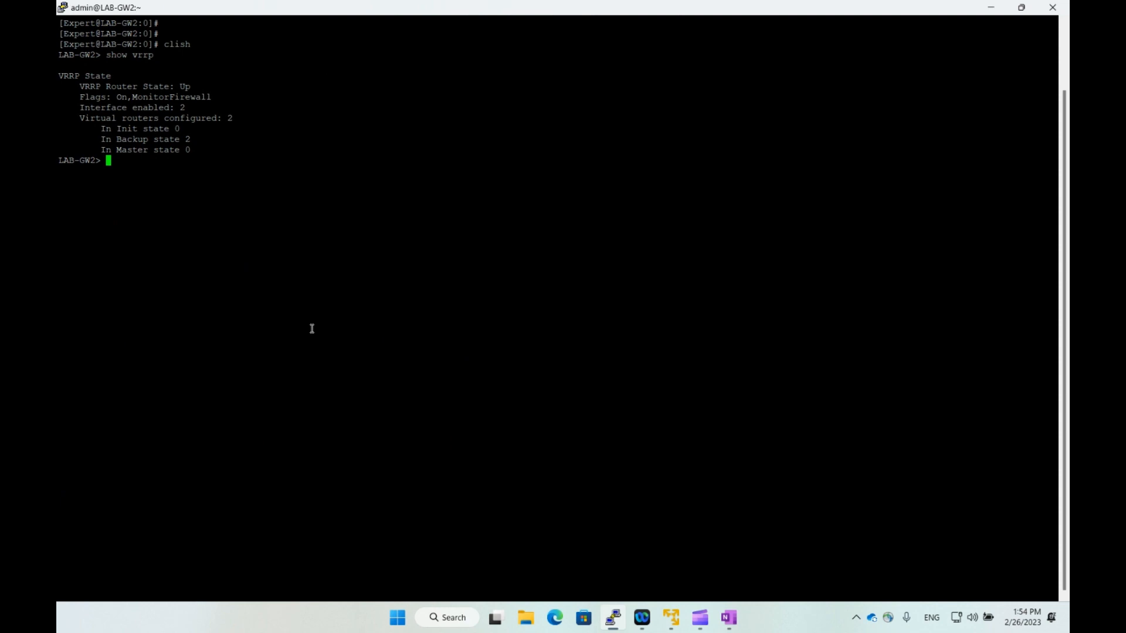
text(exit)
key(Return)
text(exit)
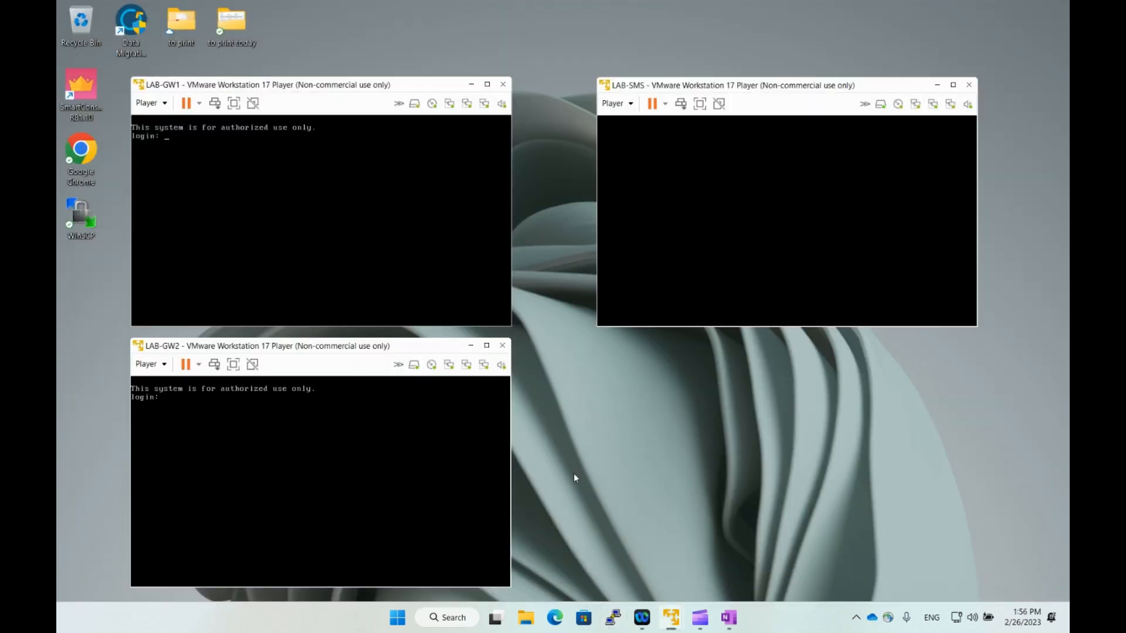
Launch SmartConsole, confirm server 192.168.43.100, enter the administrator password and log in.
double_click(81, 88)
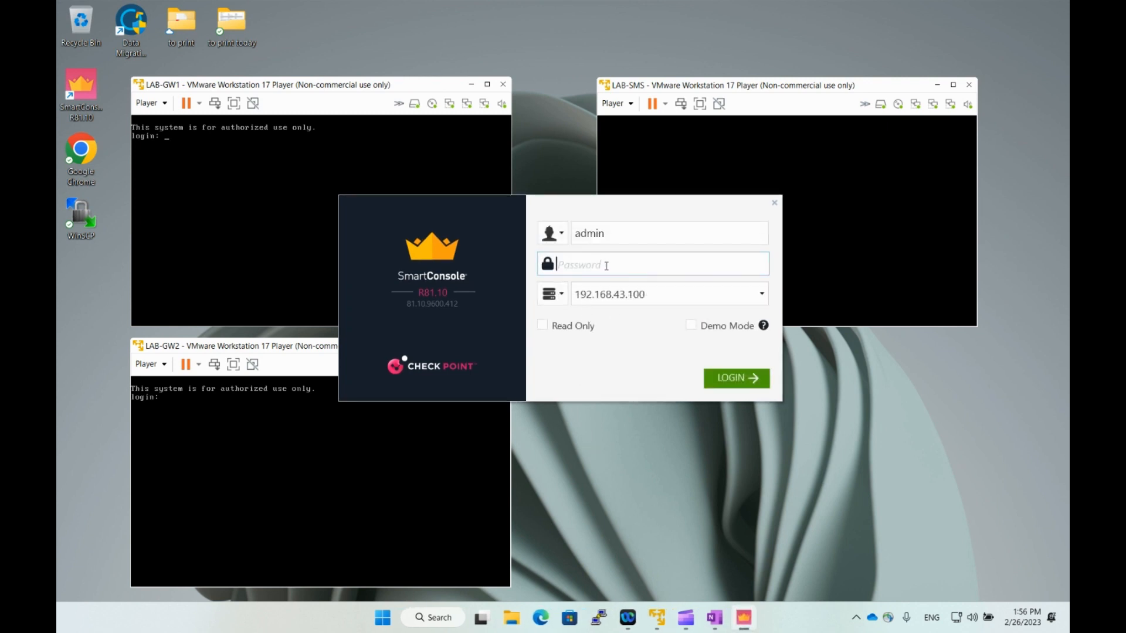
click(651, 296)
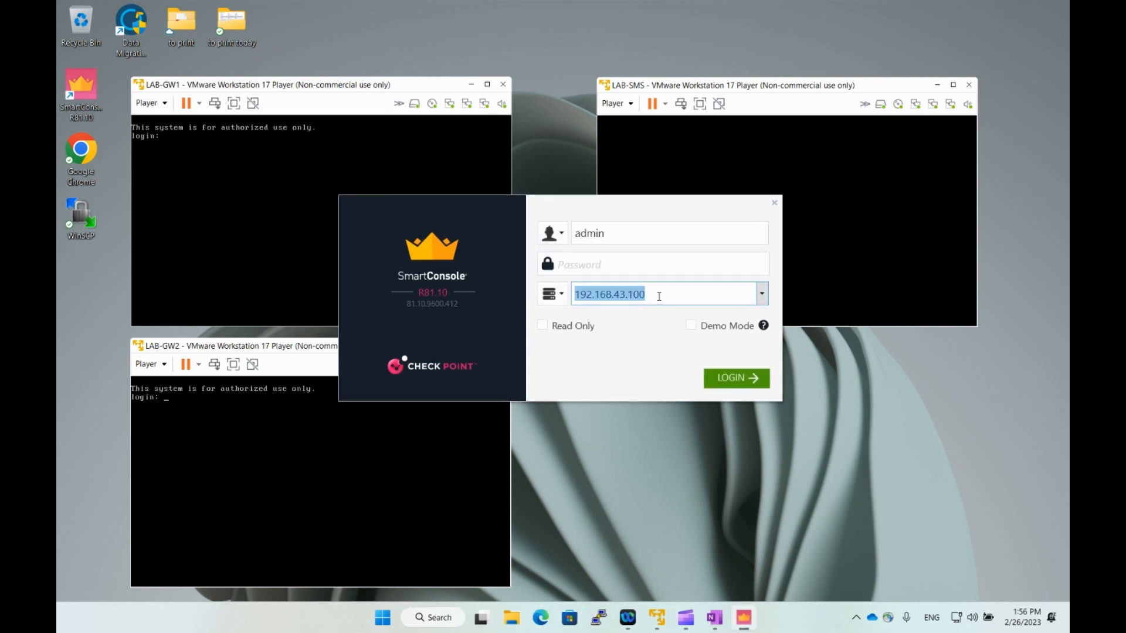
click(659, 296)
click(613, 260)
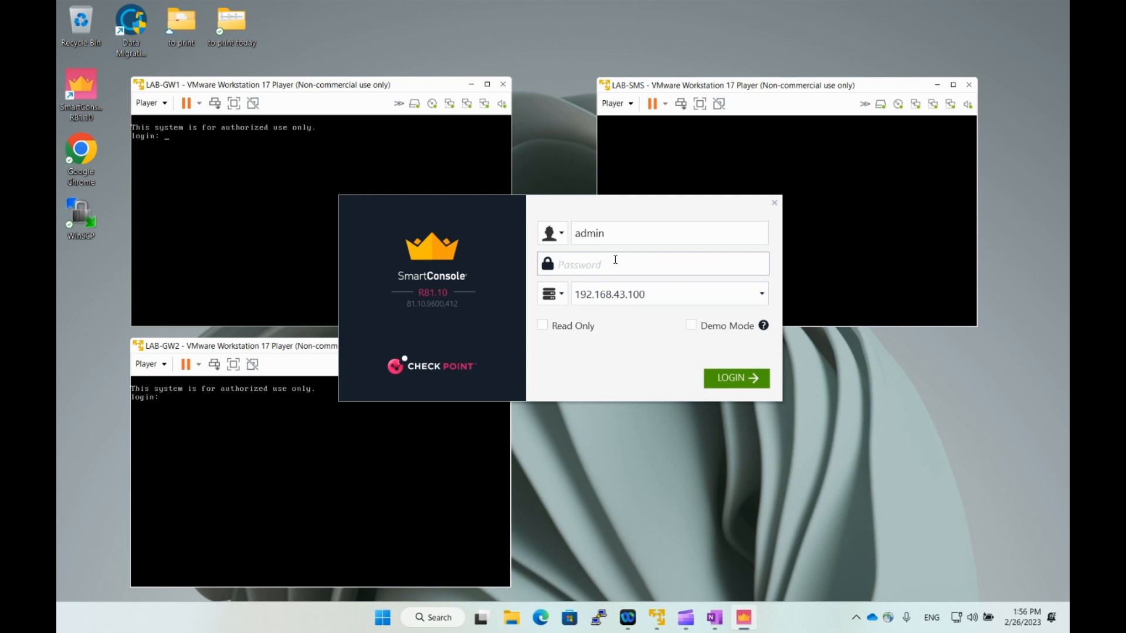
text(******)
click(737, 378)
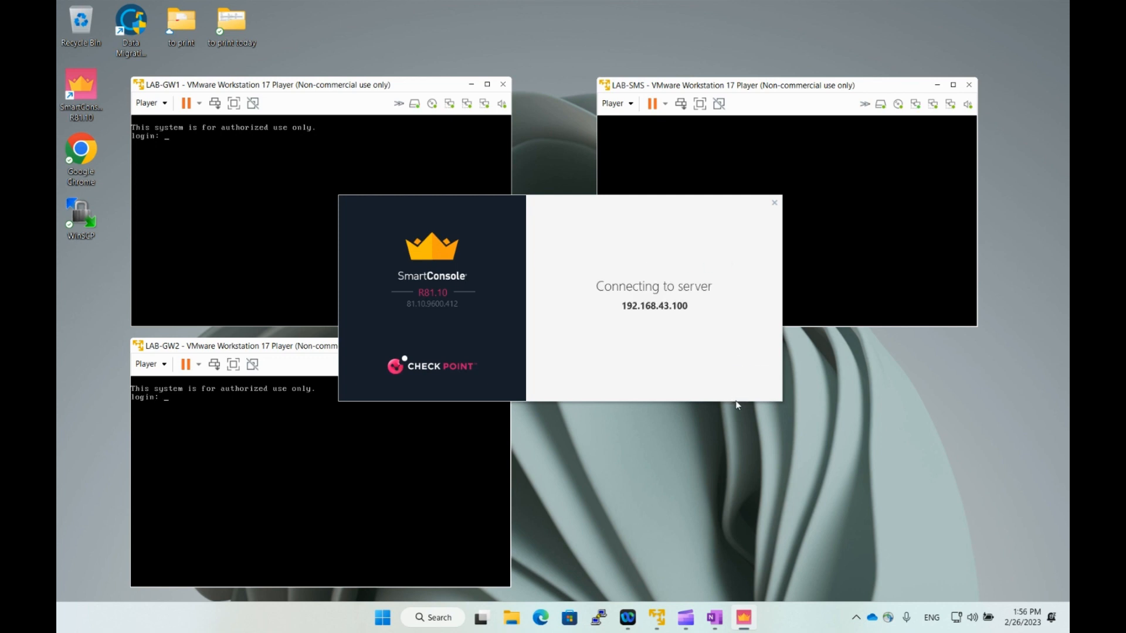
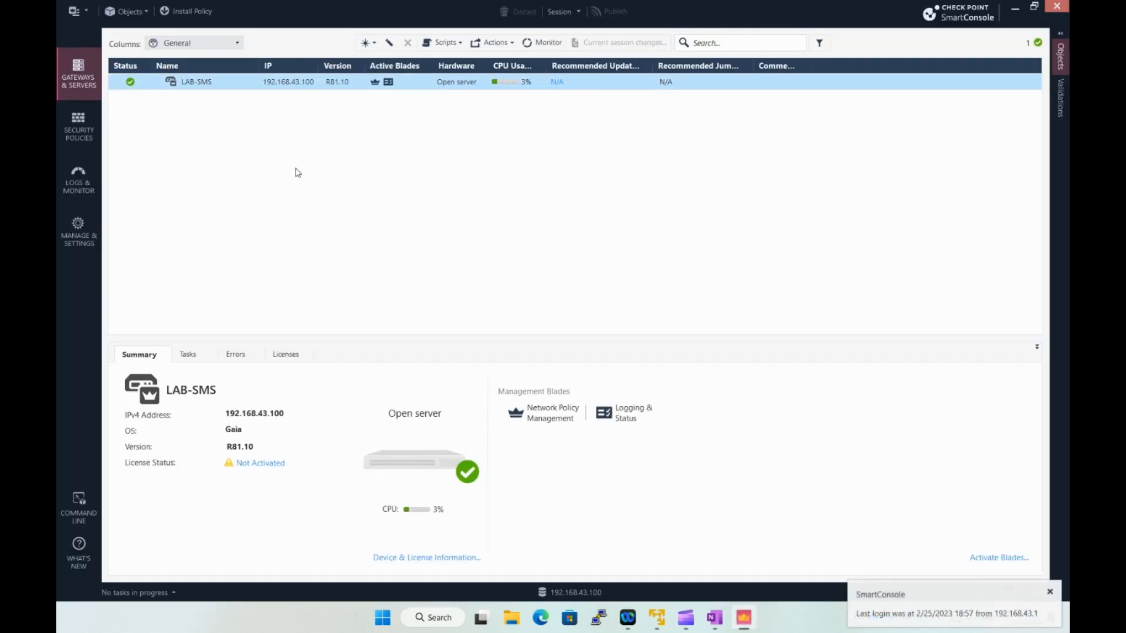
Dismiss the last-login notice and start the new-cluster wizard.
click(1050, 592)
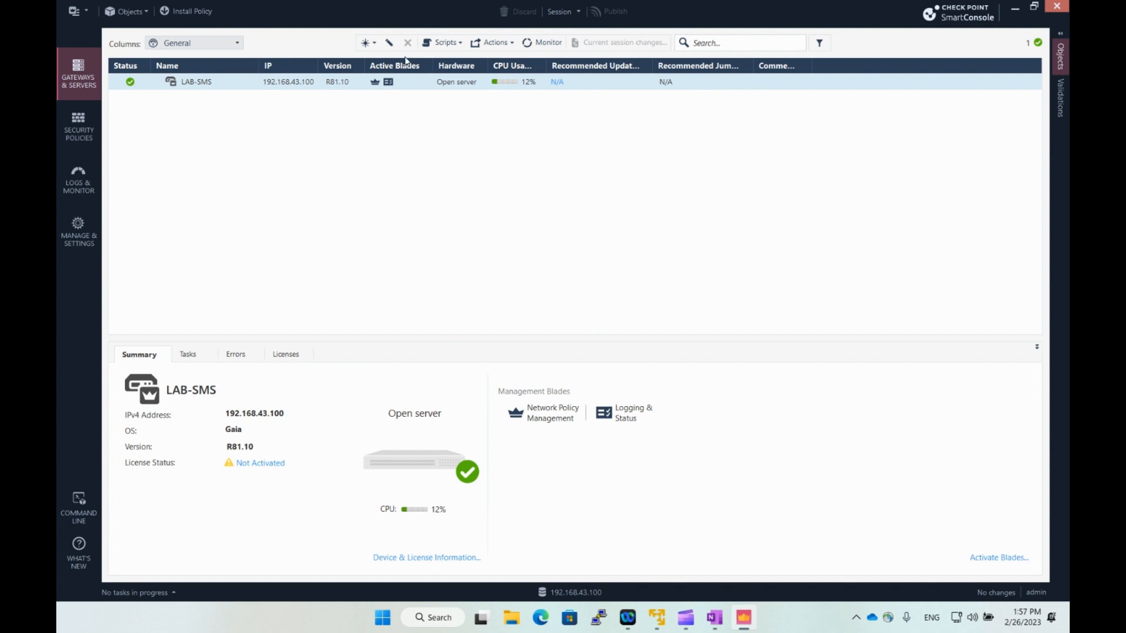
click(375, 46)
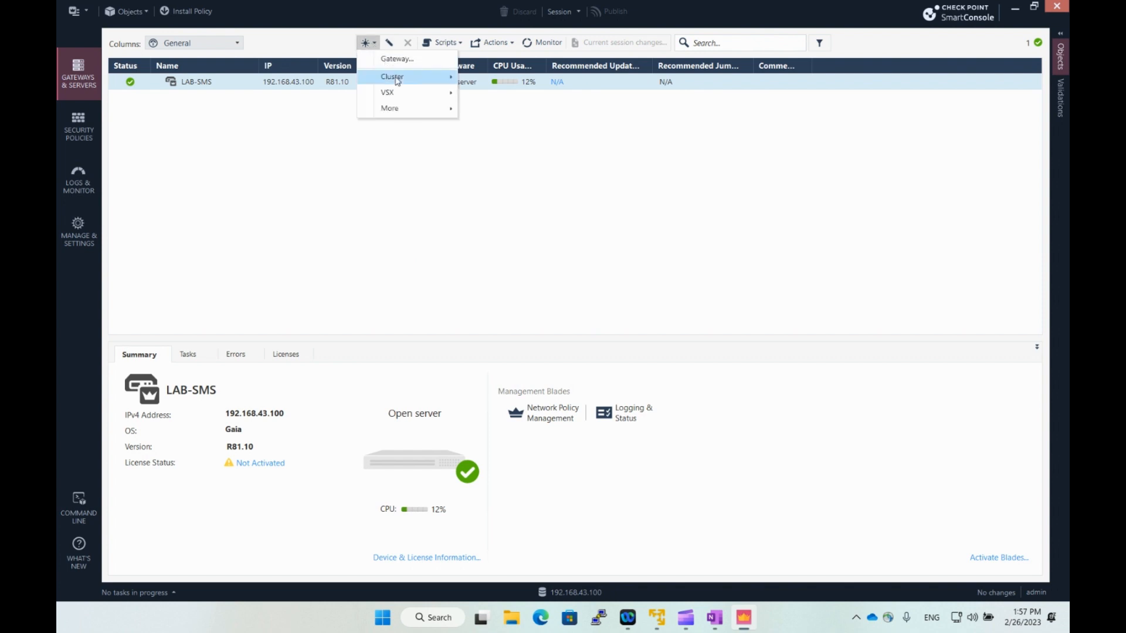
mouse_move(401, 81)
click(488, 81)
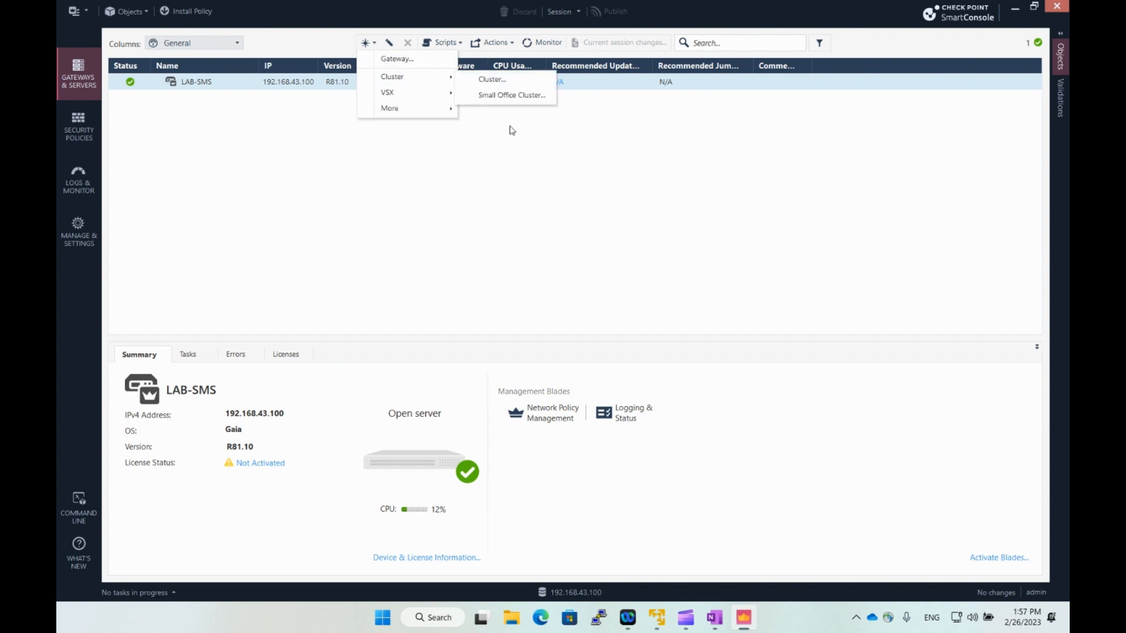
click(519, 287)
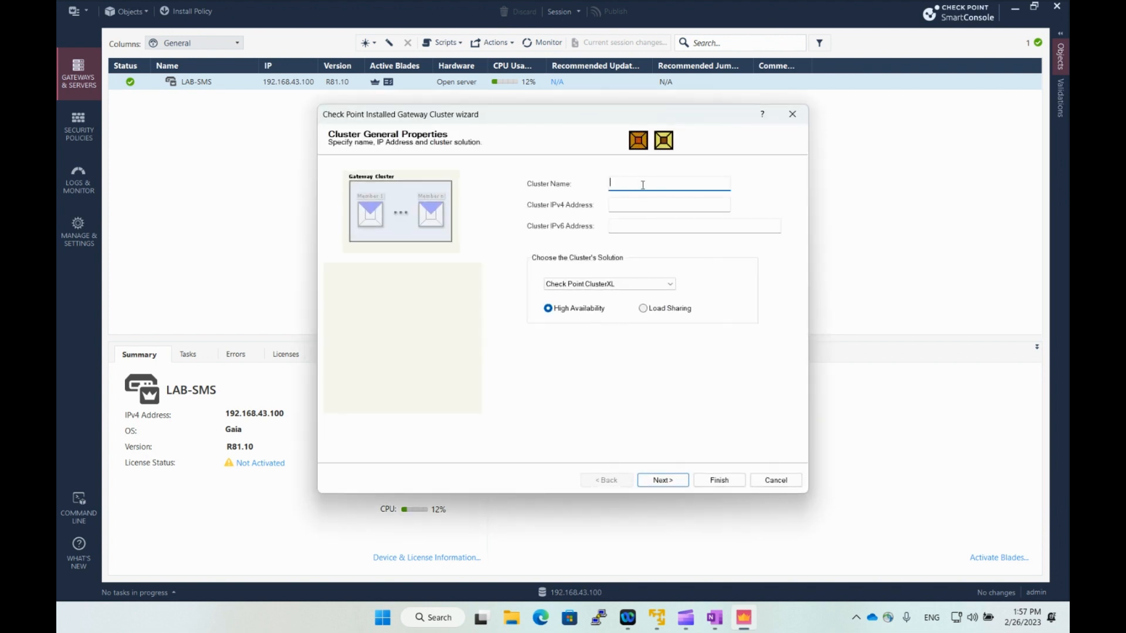
Define the cluster as LAB-Cluster at 172.16.1.1 using the Gaia VRRP solution.
text(LAB-Cluster)
click(634, 206)
text(172.16.1.1)
click(642, 284)
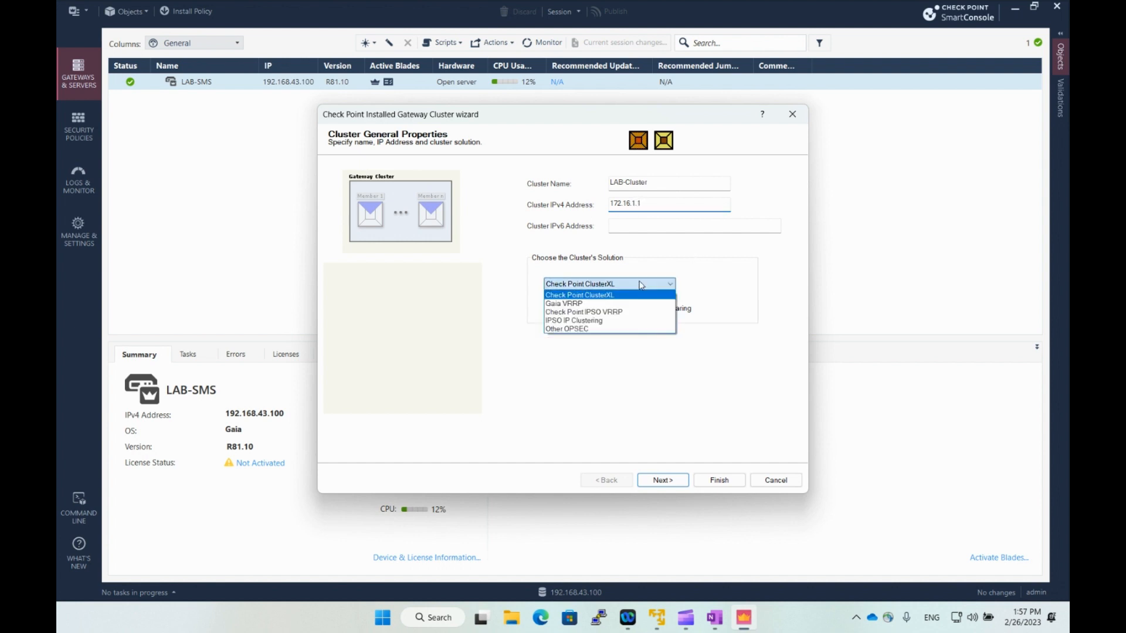
click(599, 305)
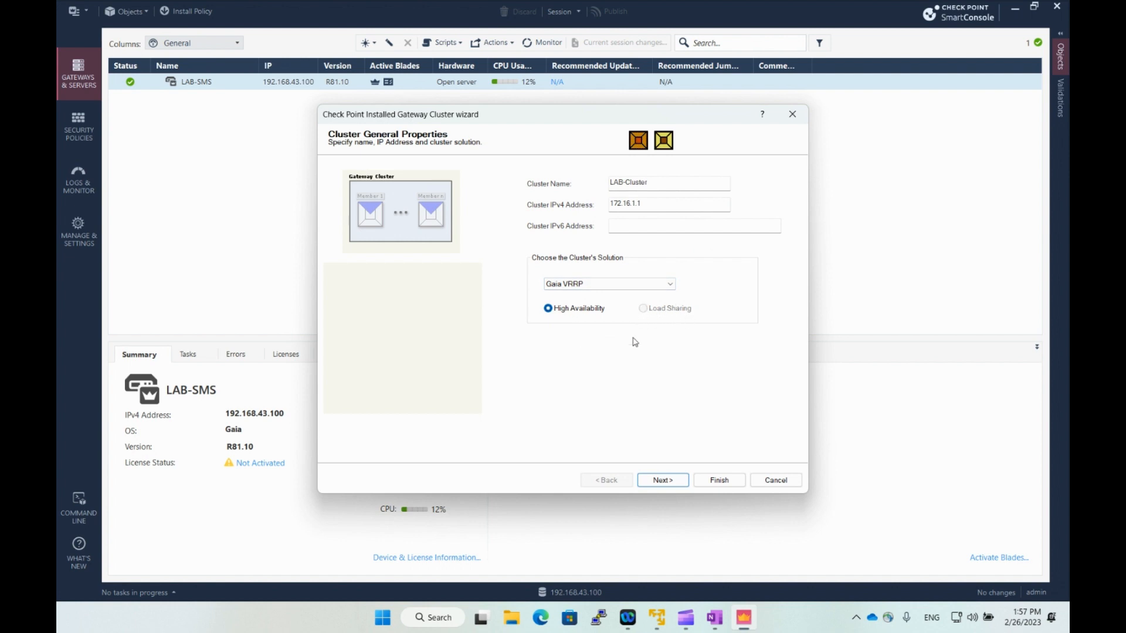
click(672, 481)
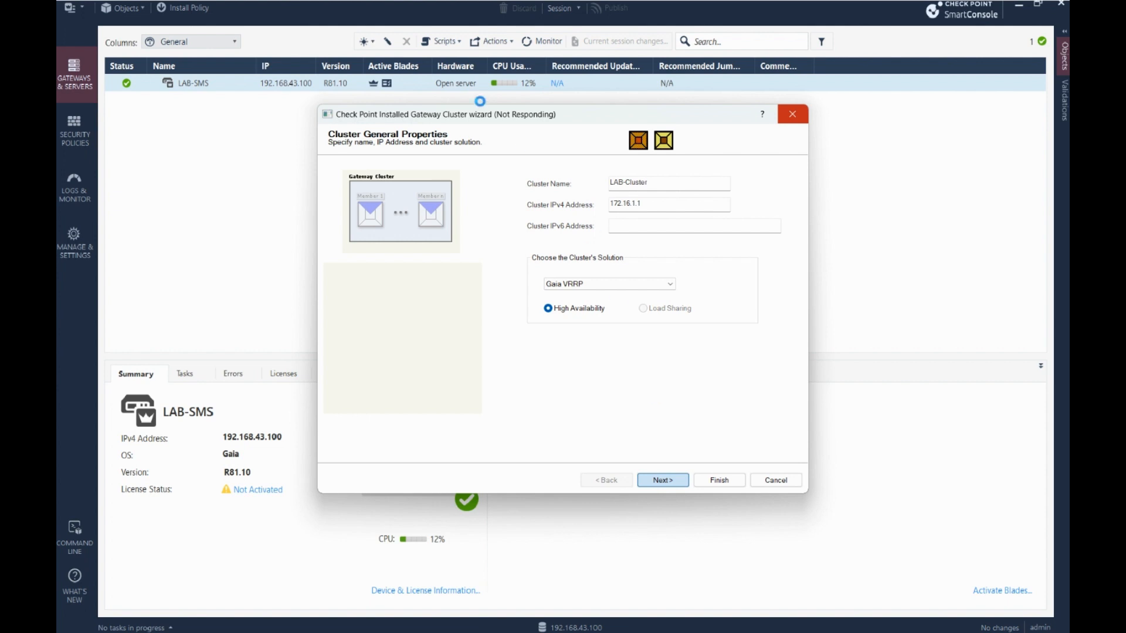
drag(494, 116, 490, 115)
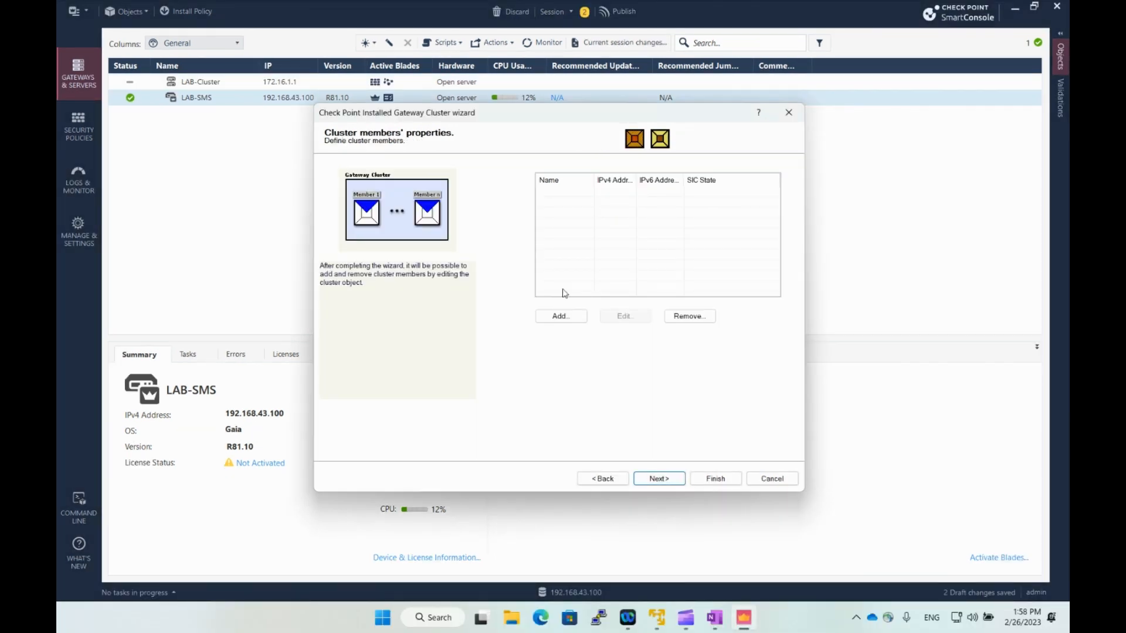
Add new member LAB-GW1 at 192.168.43.2, entering the activation key and initializing trust.
click(554, 315)
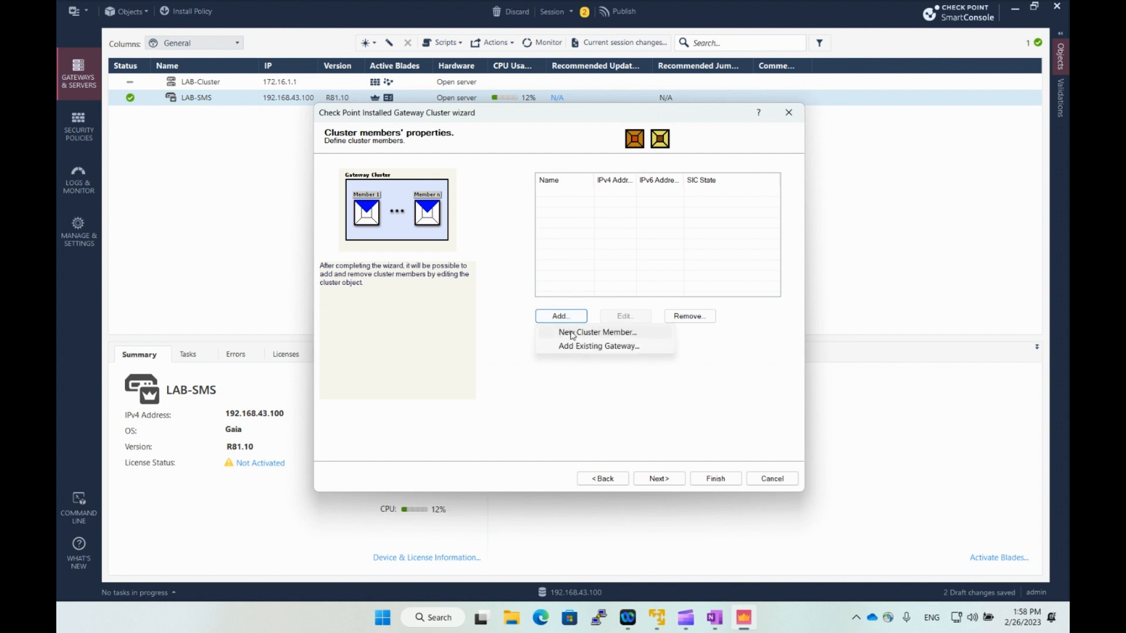
click(586, 332)
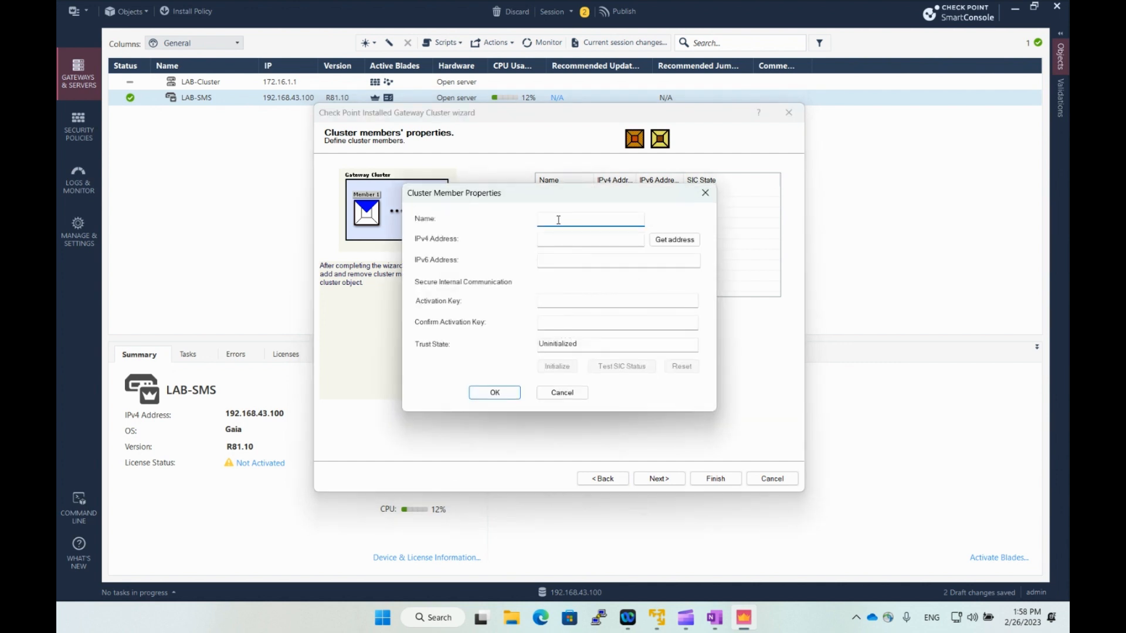
text(LAB-GW1)
key(Tab)
text(192.168.43.2)
key(Tab)
key(Tab)
key(Tab)
text(vpn123)
key(Tab)
text(v)
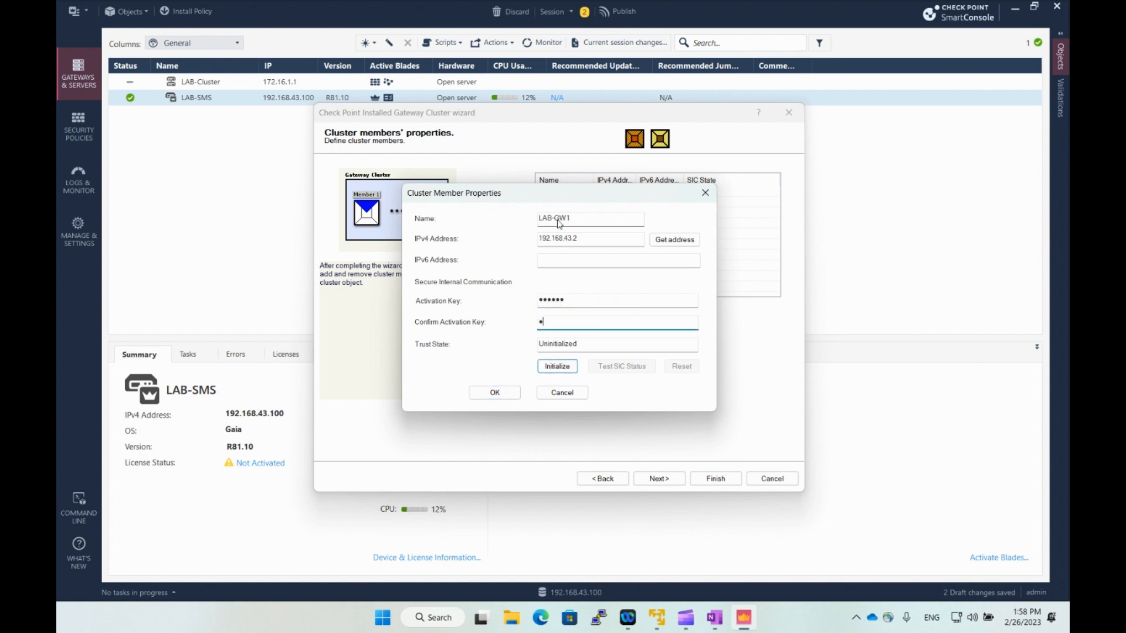
text(pn123)
click(551, 367)
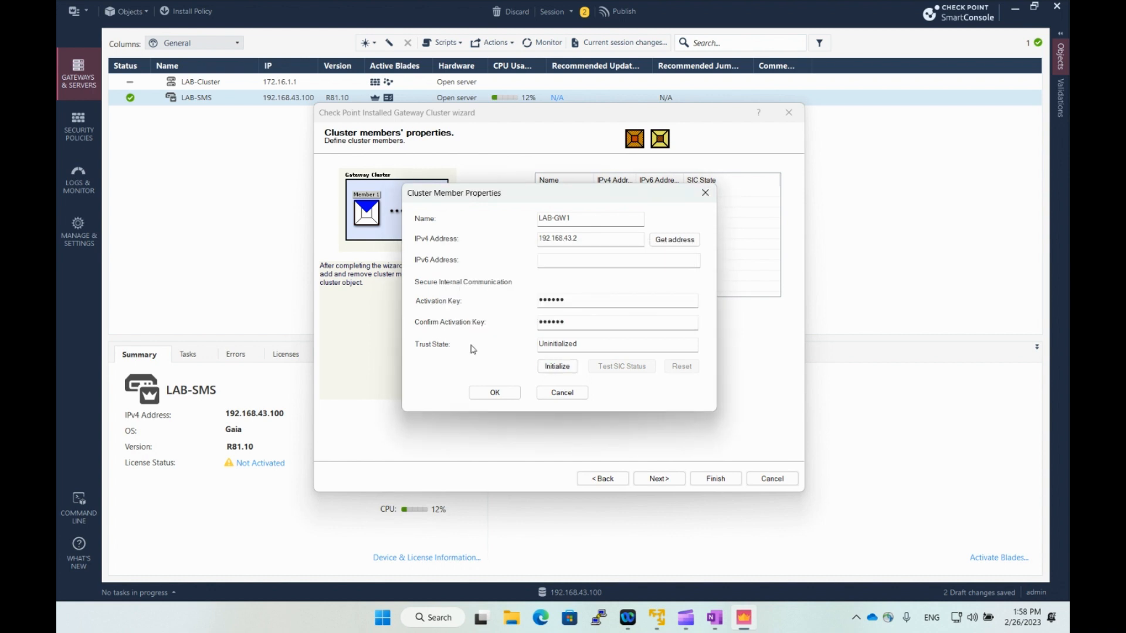
click(496, 393)
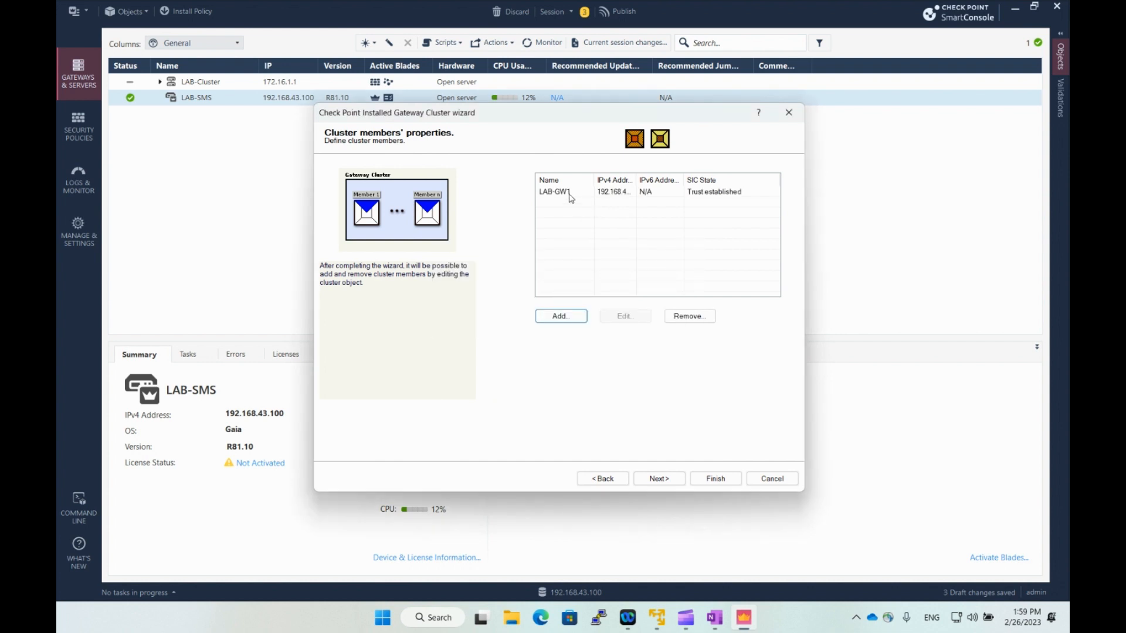
Start a second new cluster member named LAB-GW2 at 192.168.43.3.
click(676, 194)
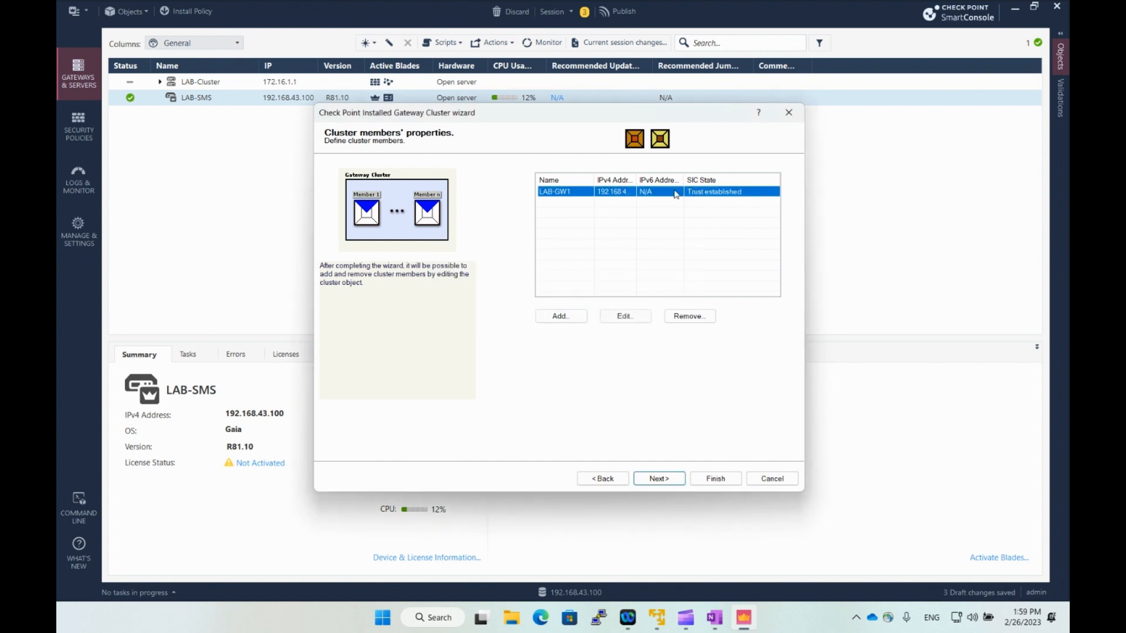
click(558, 318)
click(560, 333)
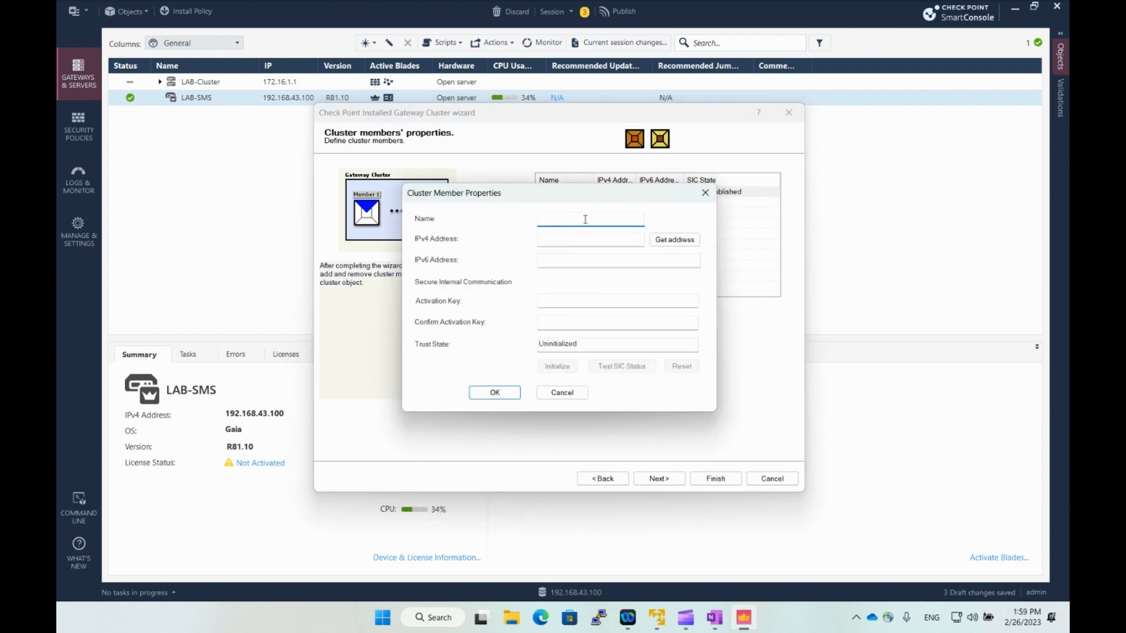
text(LAB-GW2)
key(Tab)
text(192.168.)
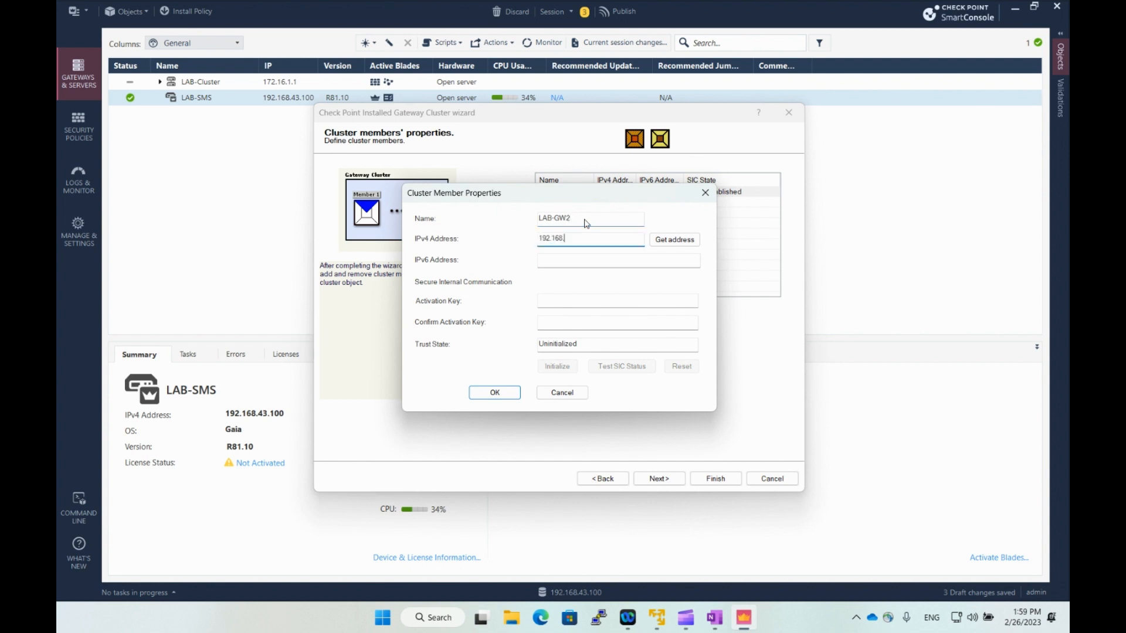
text(43.3)
drag(608, 200, 635, 248)
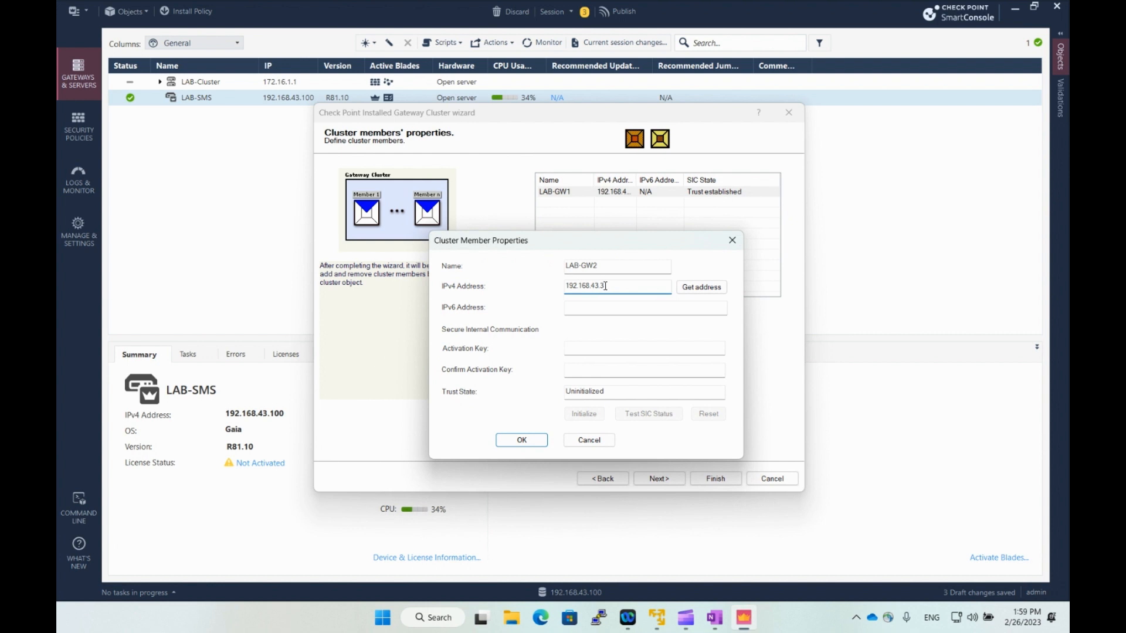
Enter and confirm LAB-GW2's activation key, initialize trust, and save the member.
click(578, 348)
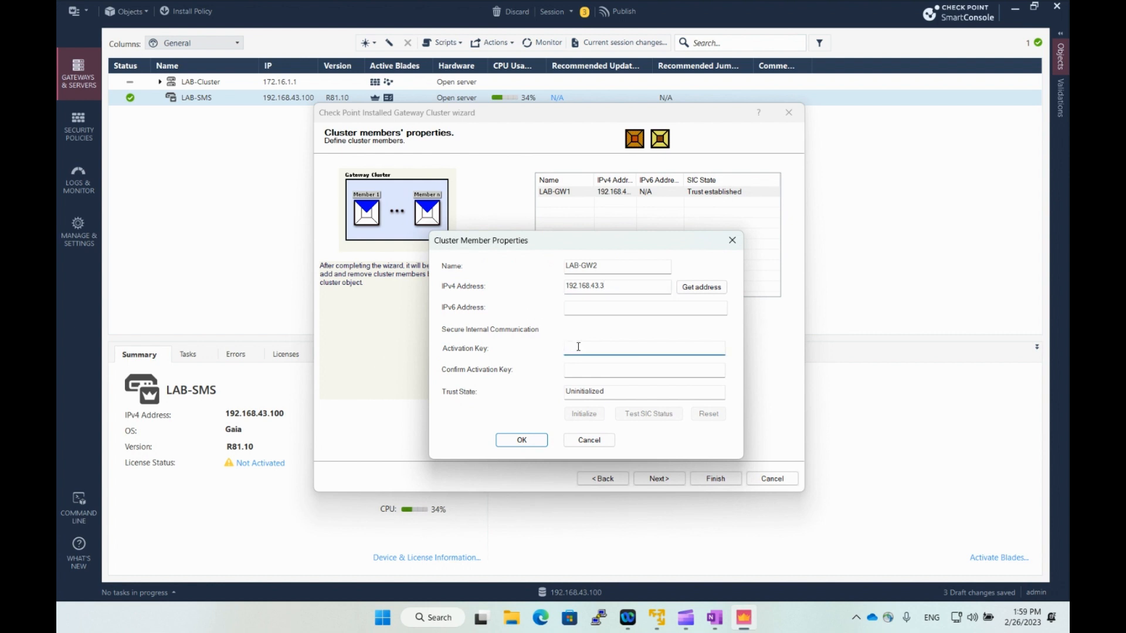
text(vpn123)
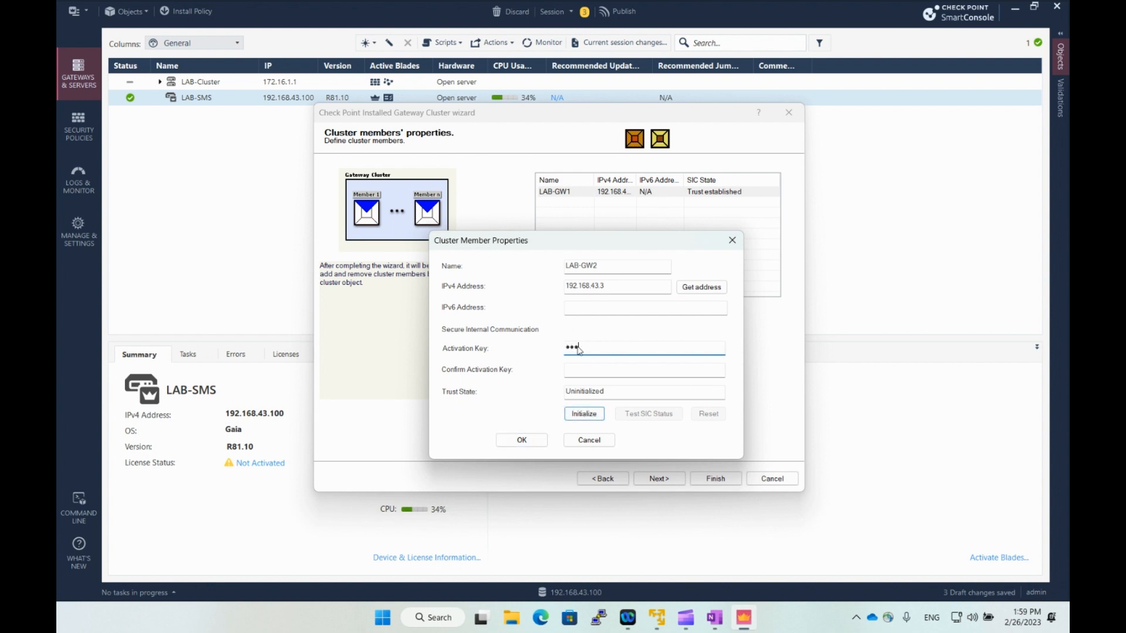
key(Tab)
text(vpn123)
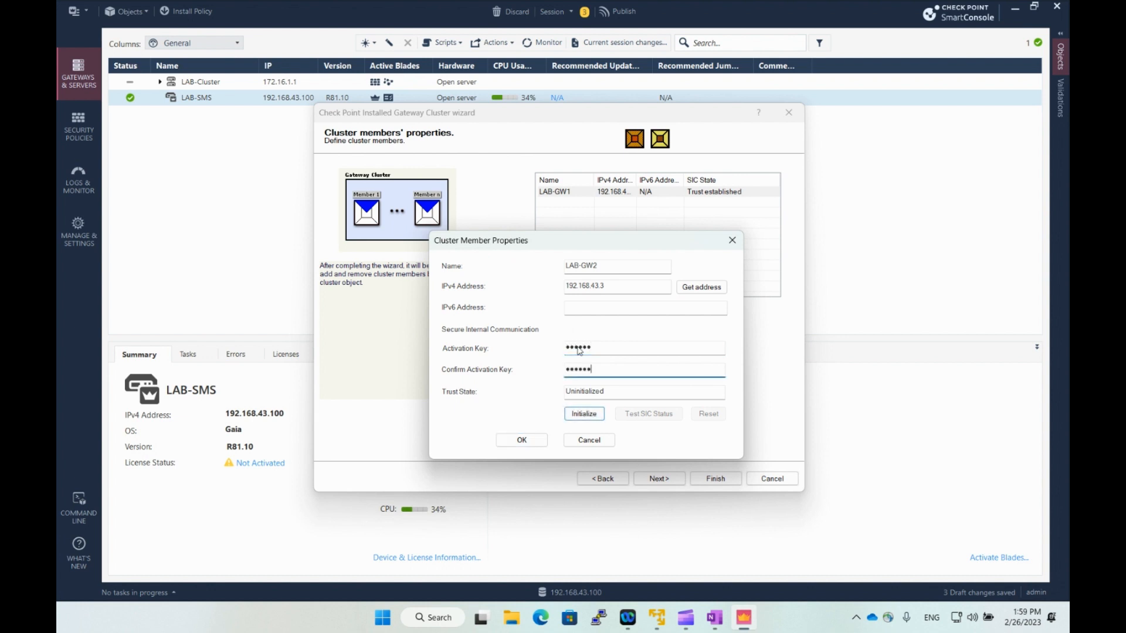
click(581, 414)
click(513, 441)
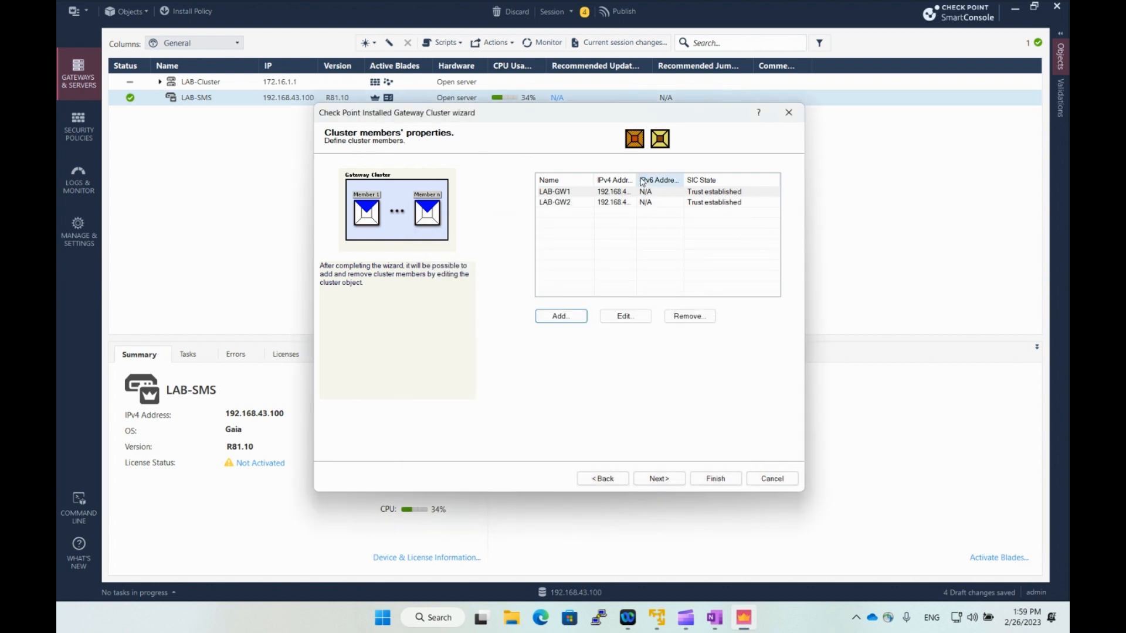
drag(636, 179, 662, 176)
click(675, 193)
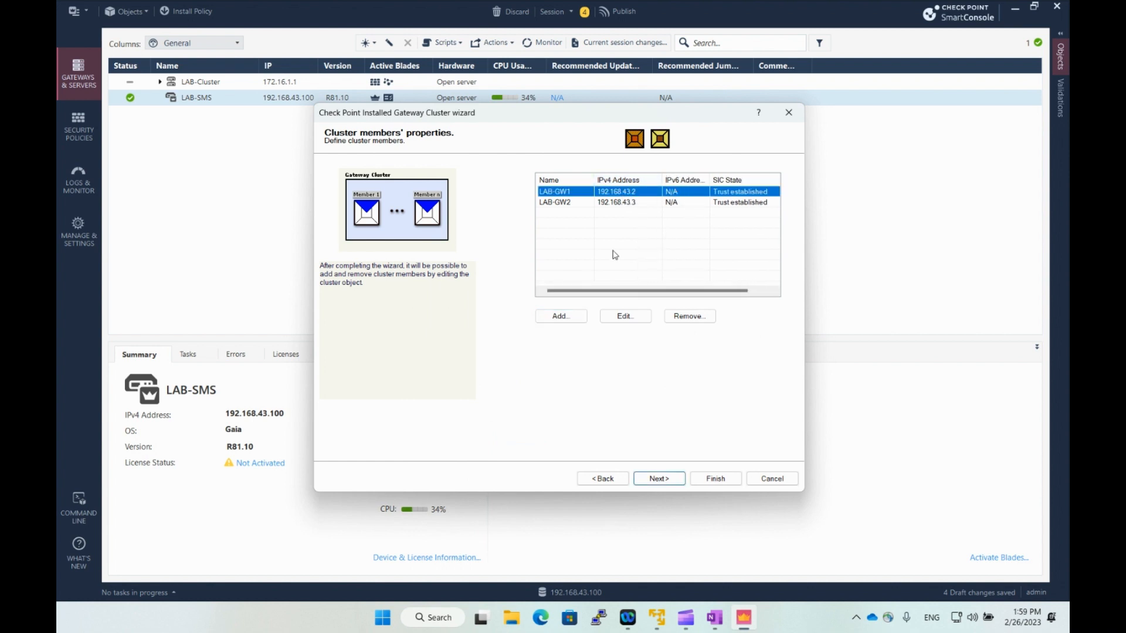
Use the 1.1.1.0 network for cluster synchronization.
click(663, 480)
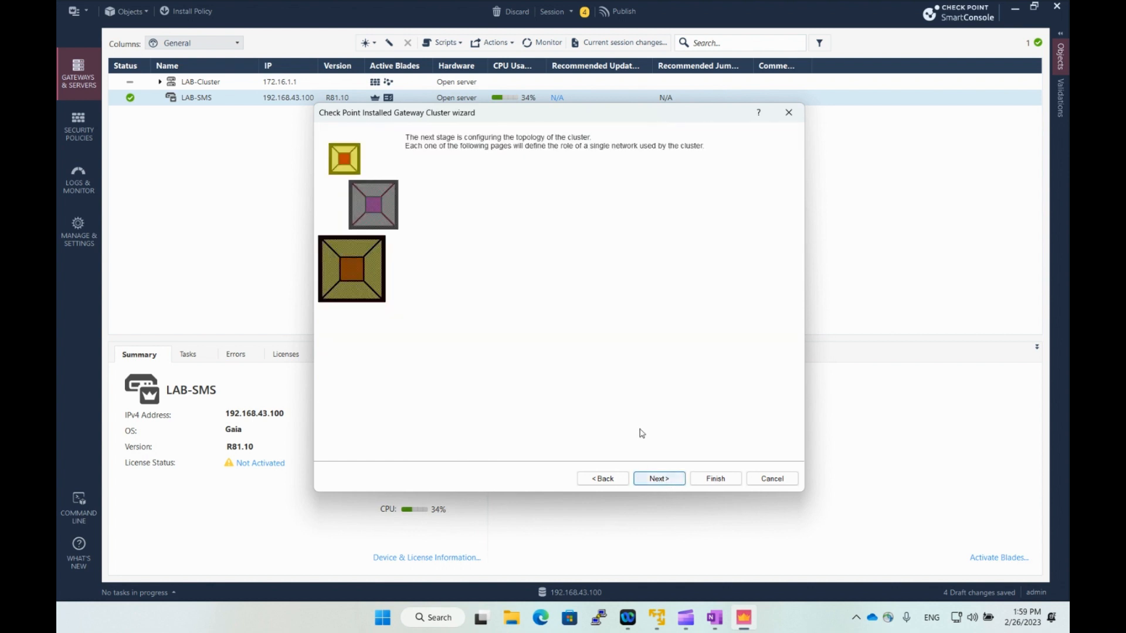
click(652, 484)
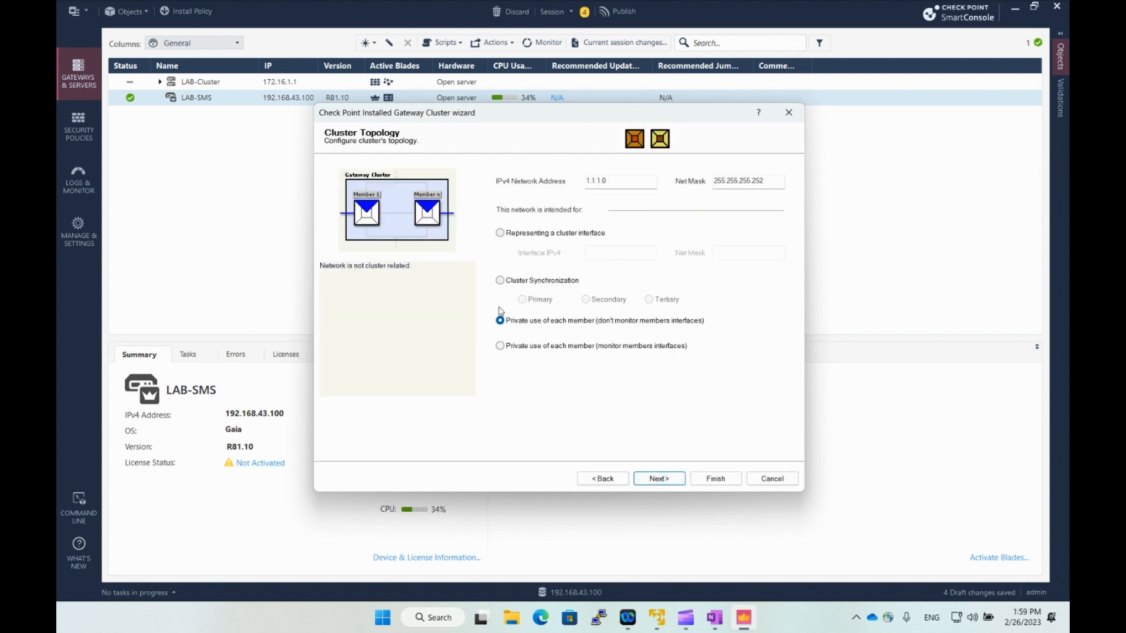
click(501, 281)
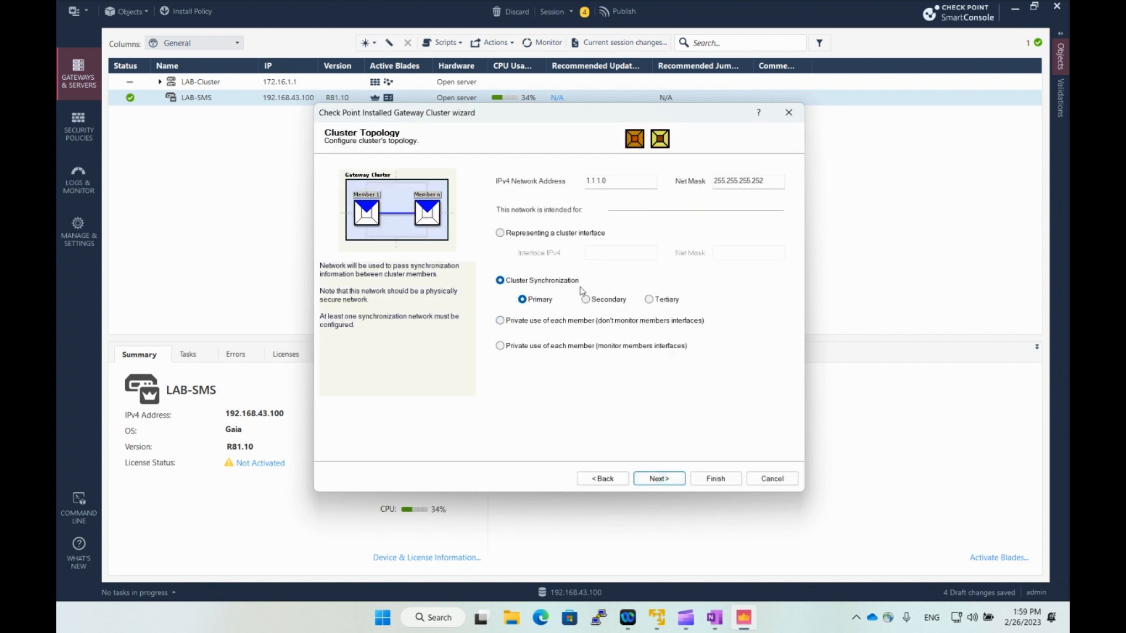
click(671, 480)
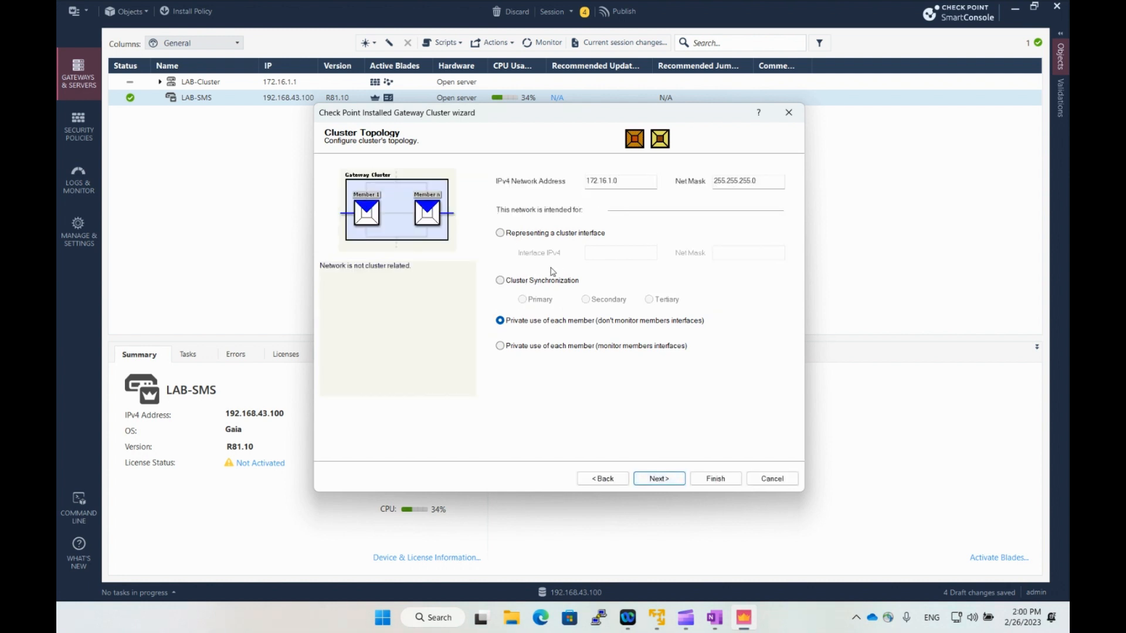
Make the 172.16.1.0 network a cluster interface with net mask 255.255.255.0.
click(500, 234)
click(610, 251)
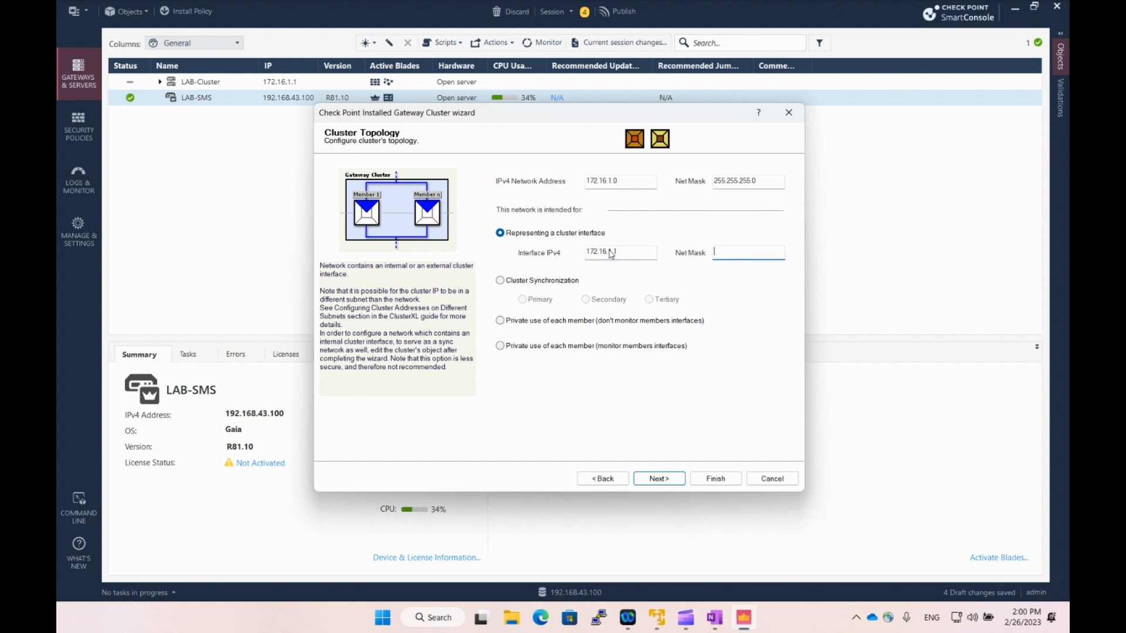
text(255.255.255.0)
click(651, 479)
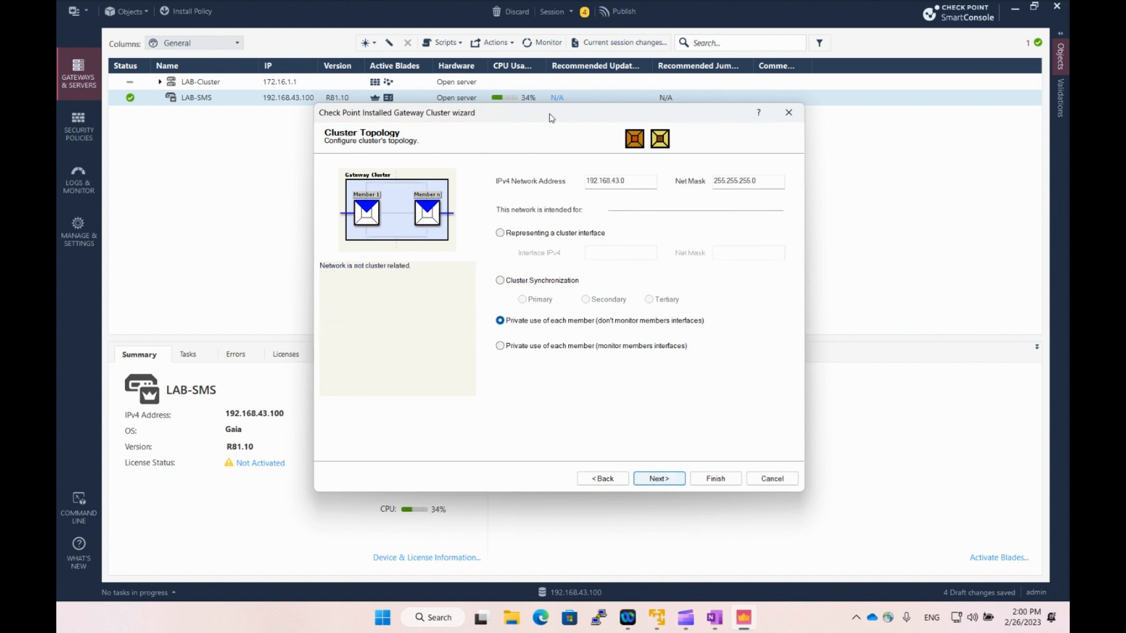
Make 192.168.43.0 a cluster interface at 192.168.43.5 with mask 255.255.255.0.
click(510, 236)
click(602, 256)
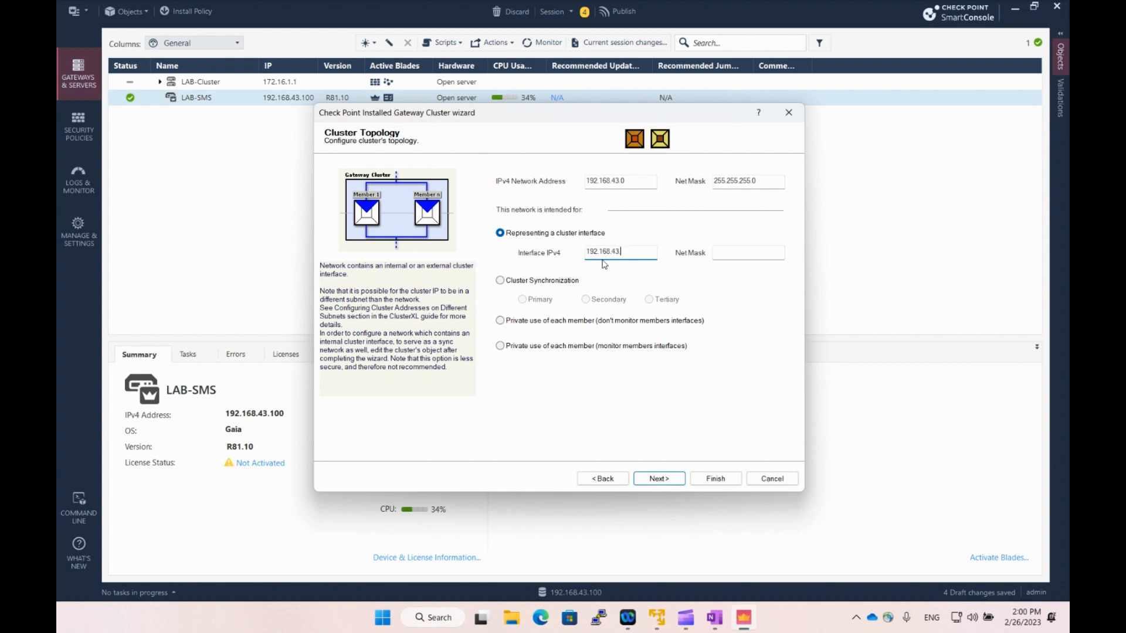
text(.5)
key(Tab)
text(255.255.2)
Finish the LAB-Cluster wizard and go to the Standard Access Control policy.
click(672, 479)
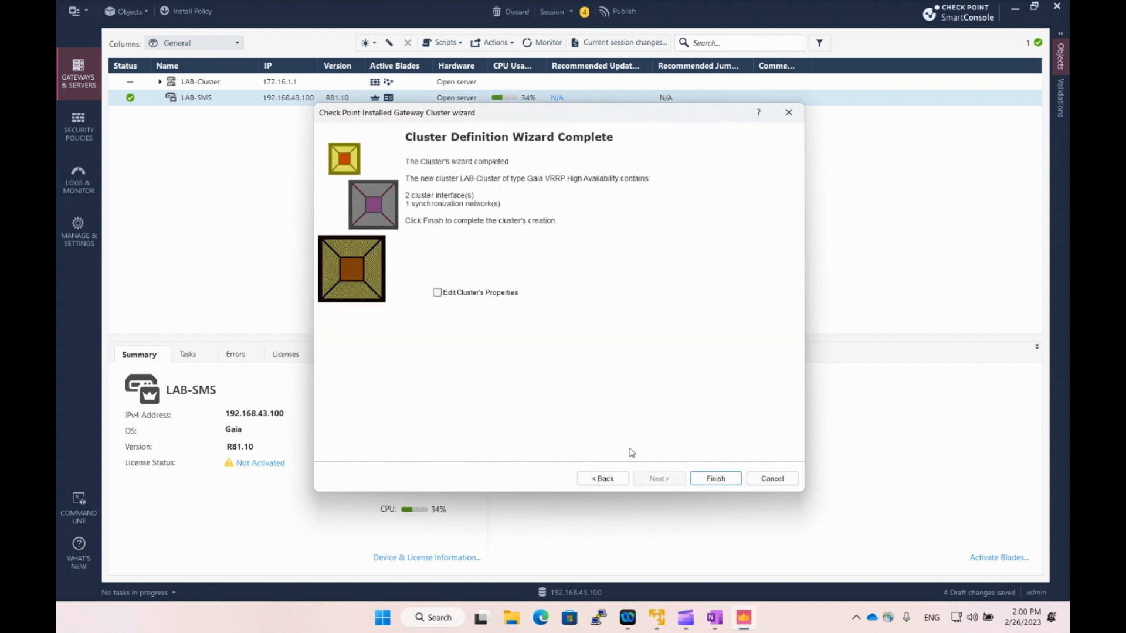
click(712, 478)
click(725, 483)
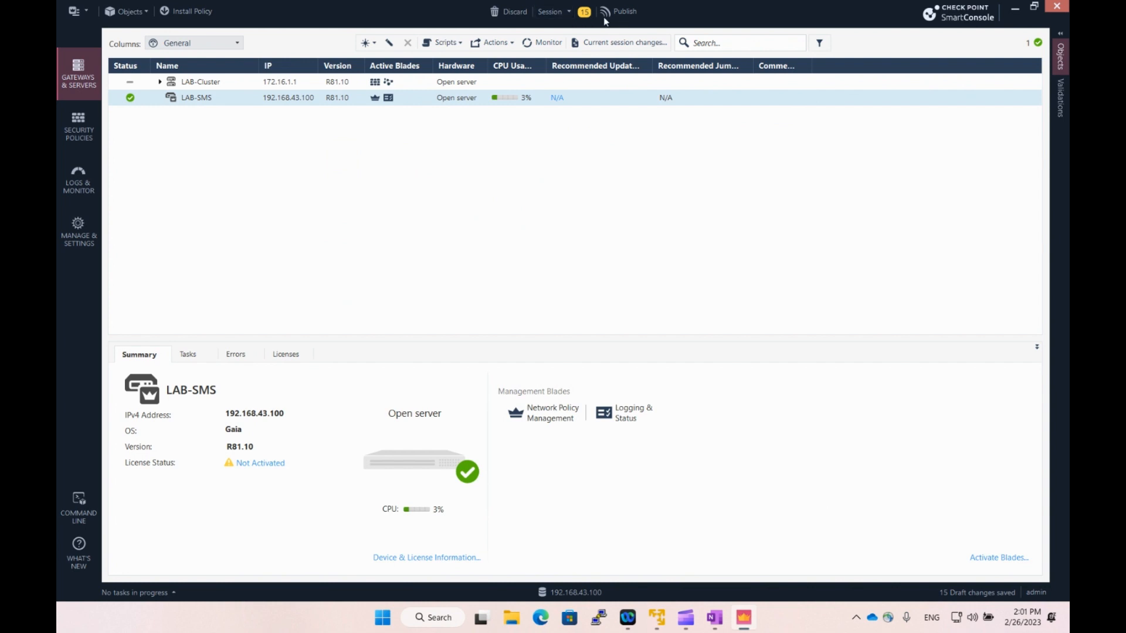
click(77, 133)
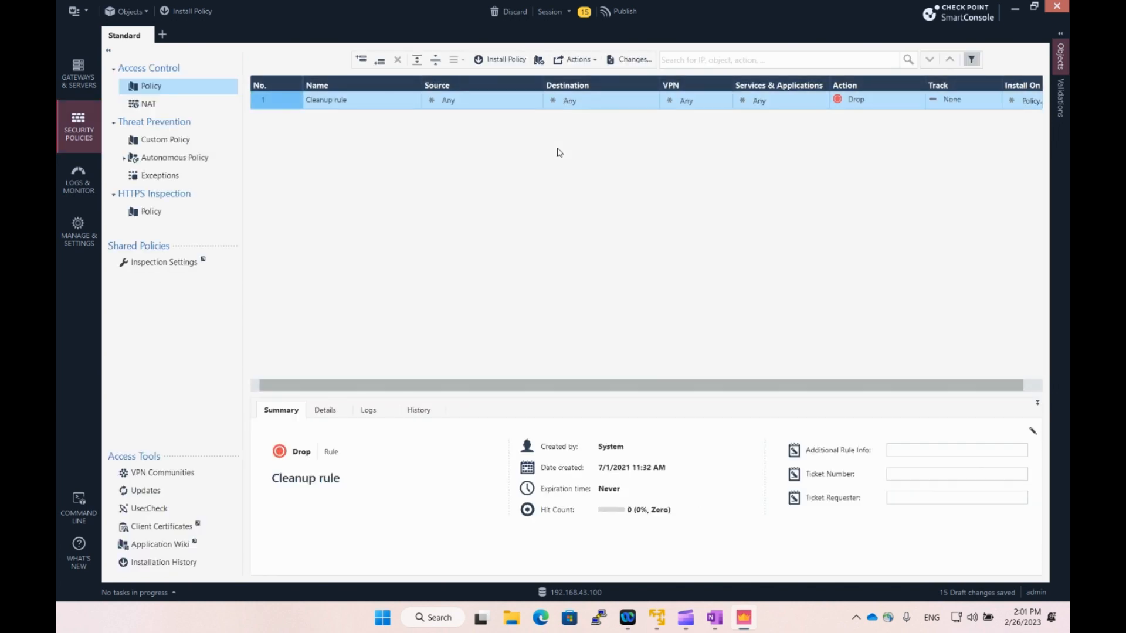
Add a new top rule named 2023_02_26_admin_laptop.
click(368, 64)
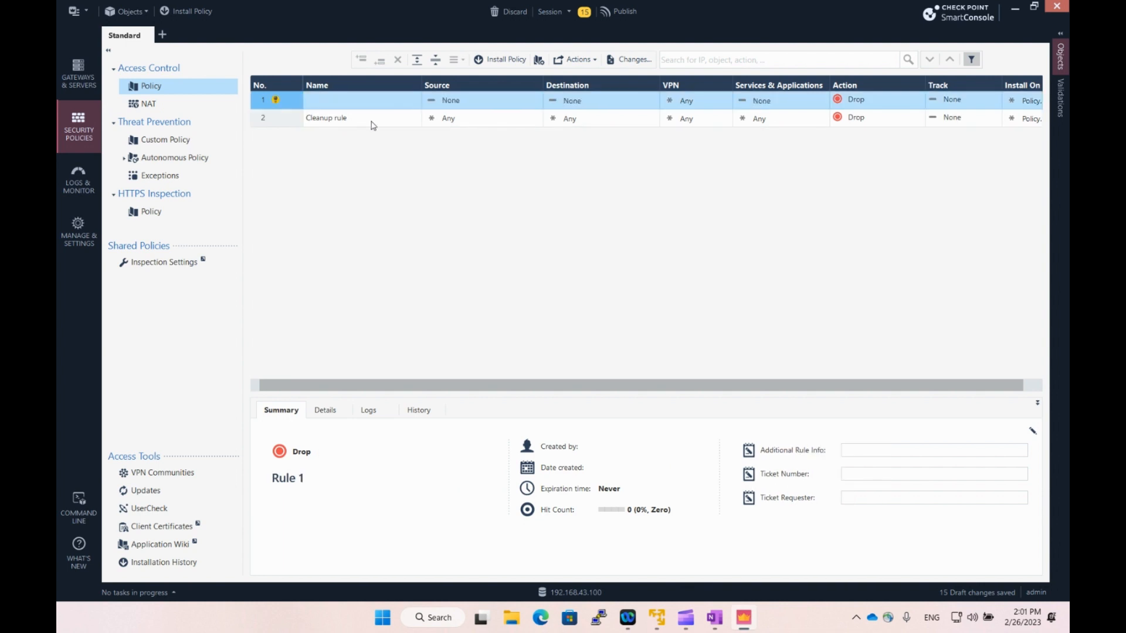
click(350, 103)
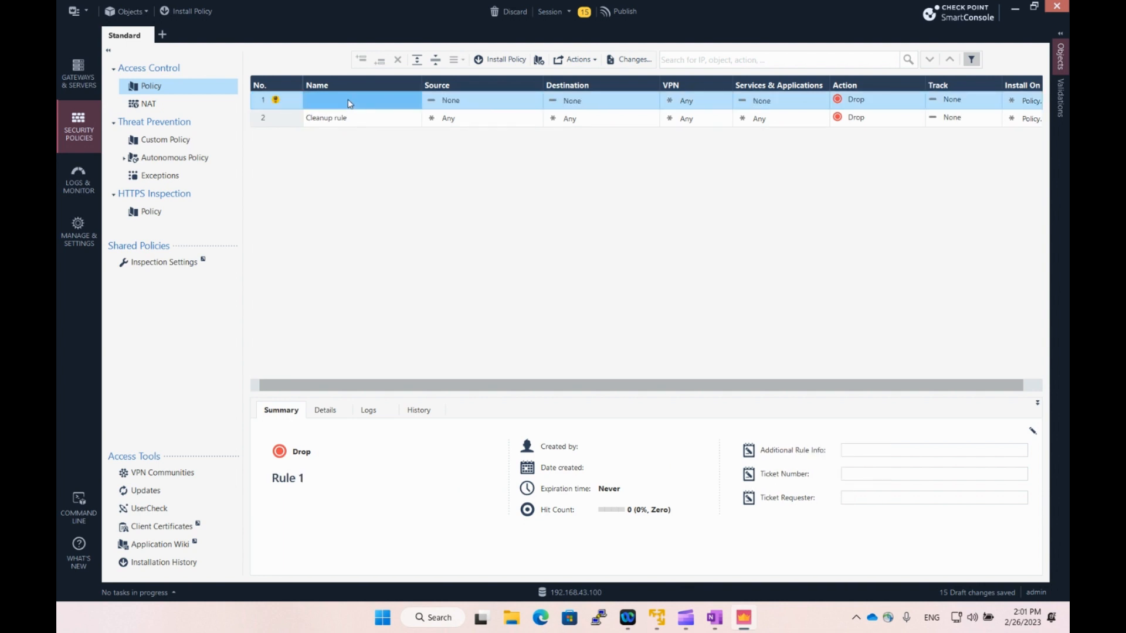
double_click(347, 105)
right_click(346, 103)
click(320, 104)
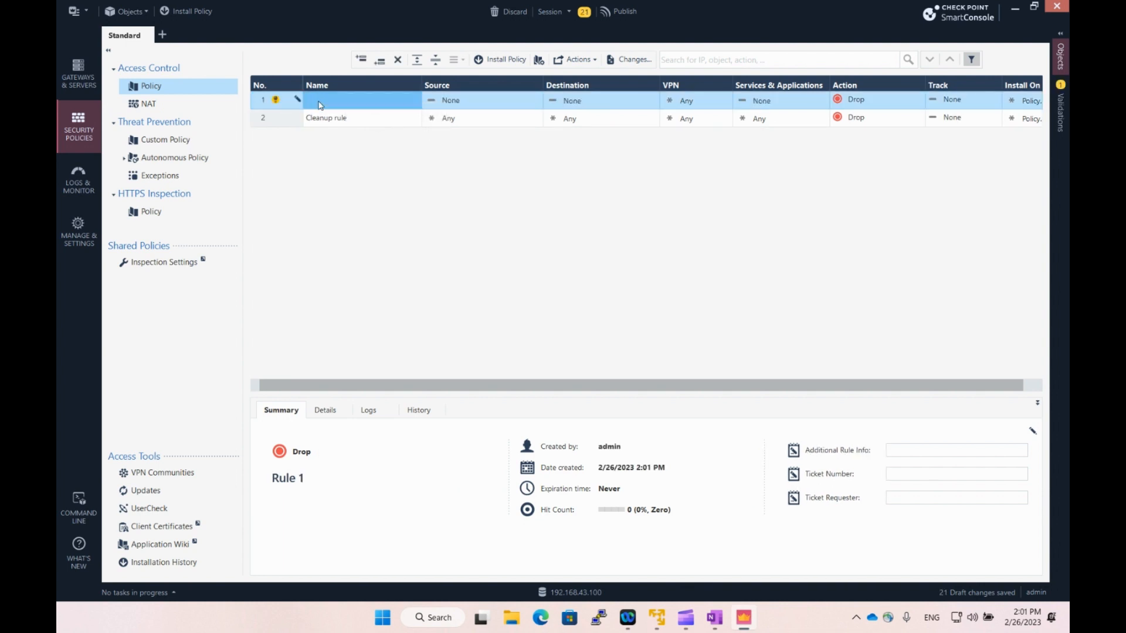
click(323, 103)
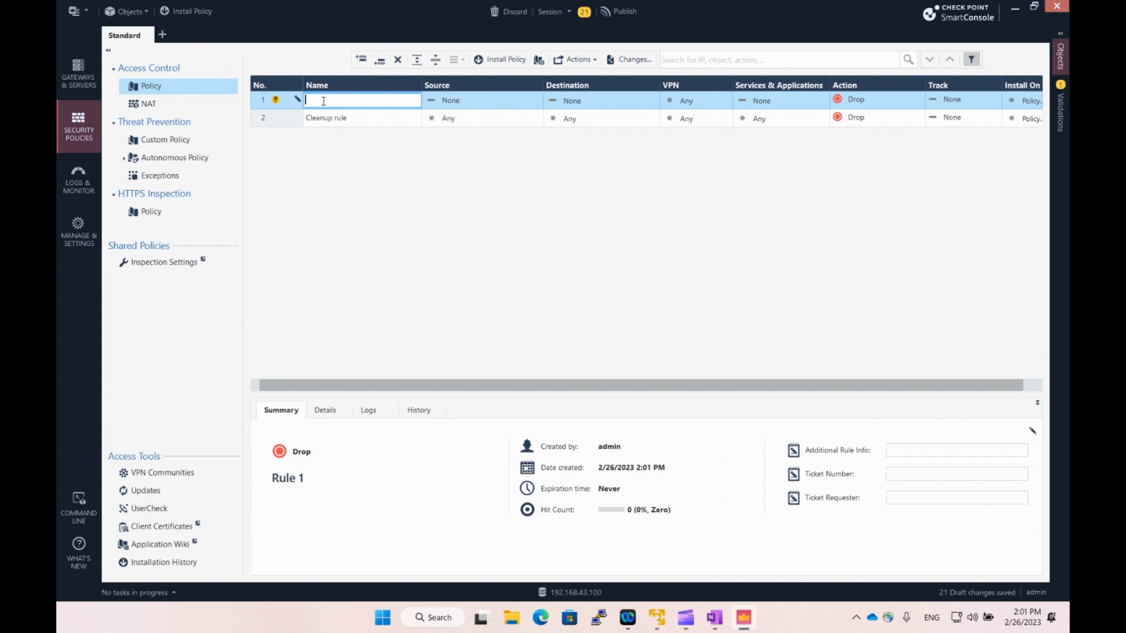
text(2023_02_26_admin_)
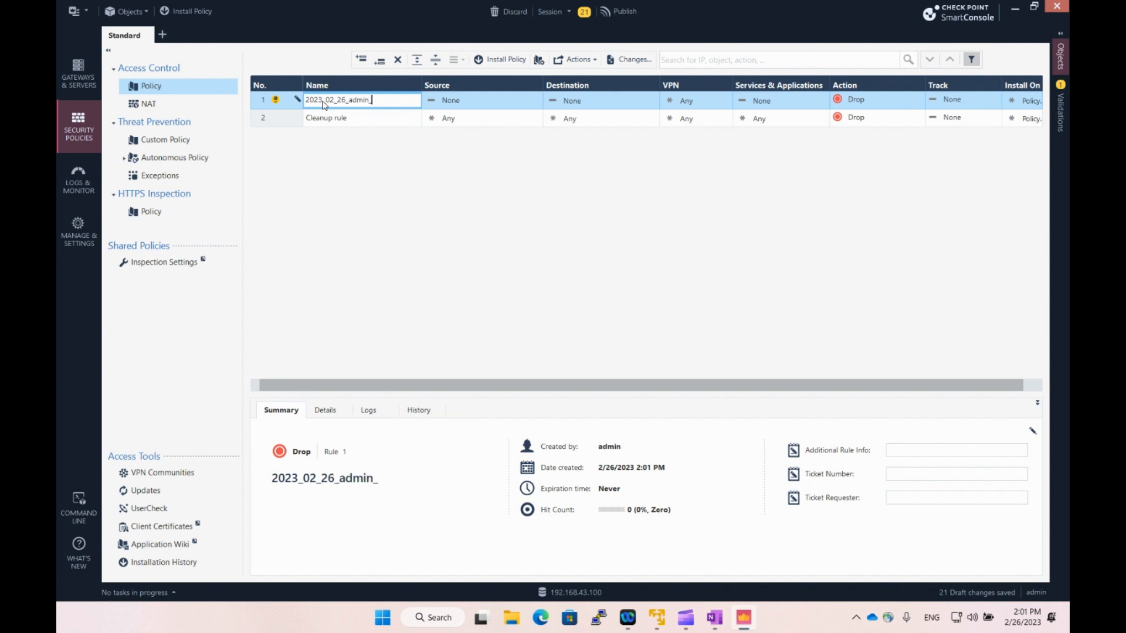
text(laptop)
click(467, 100)
Open the rule's Source object list and its new-object options.
click(534, 98)
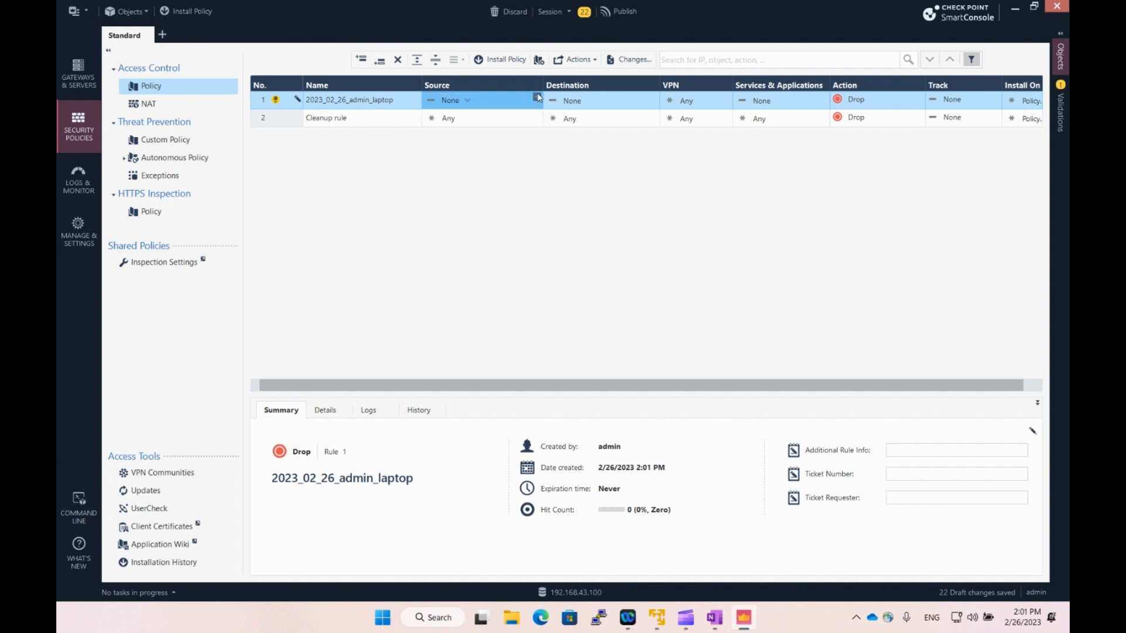
click(536, 95)
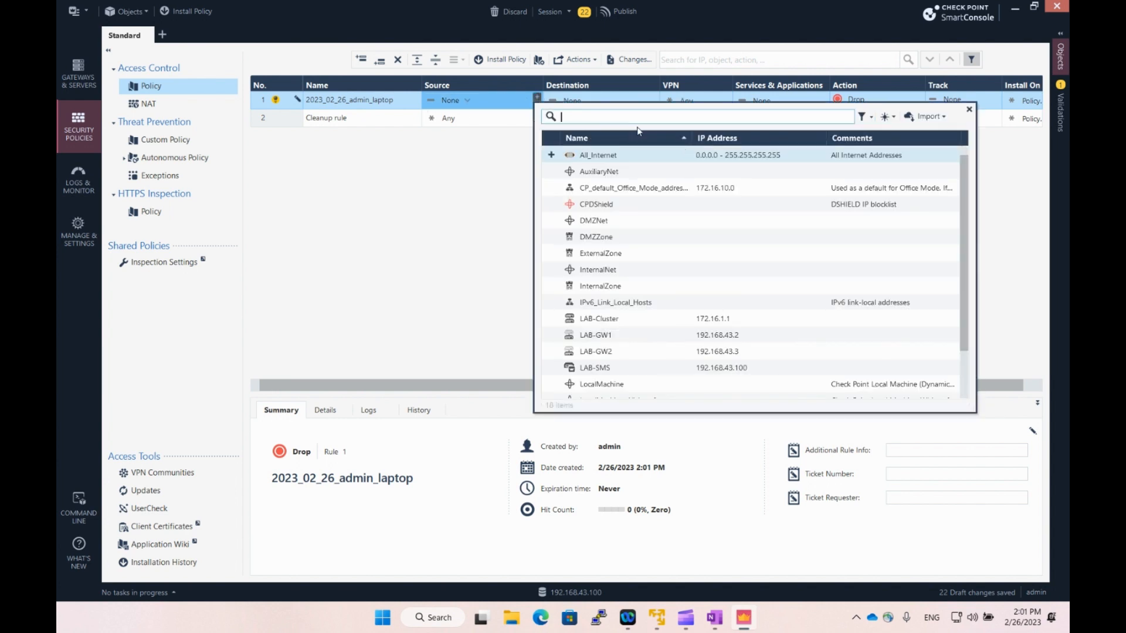
click(886, 117)
Create host admin_laptop at 192.168.43.1 as the rule's source.
click(905, 133)
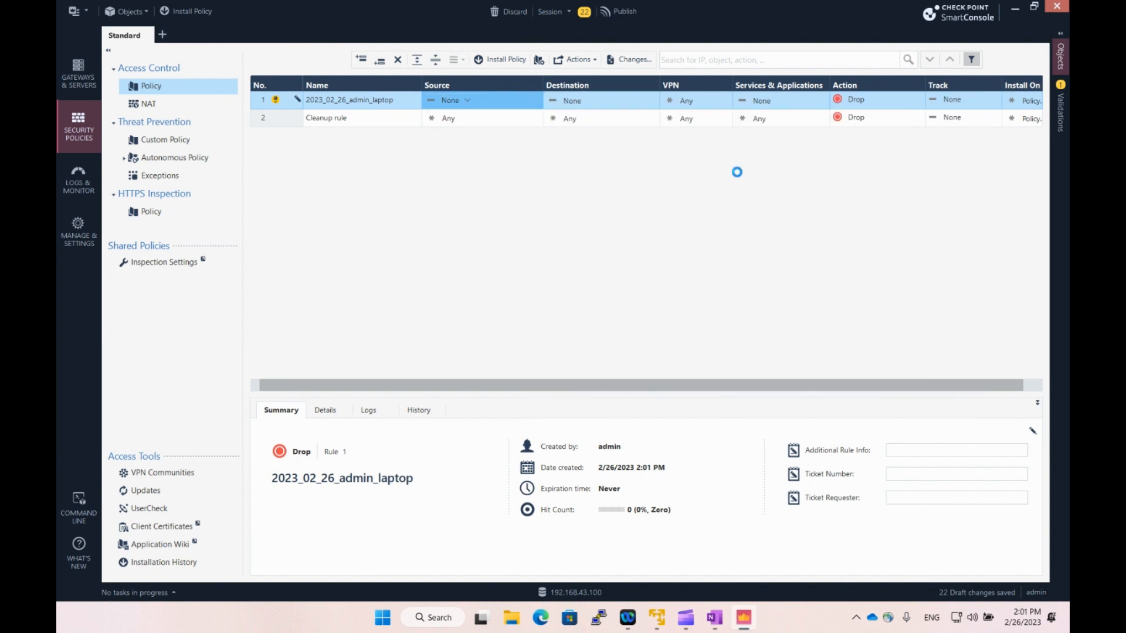
text(a)
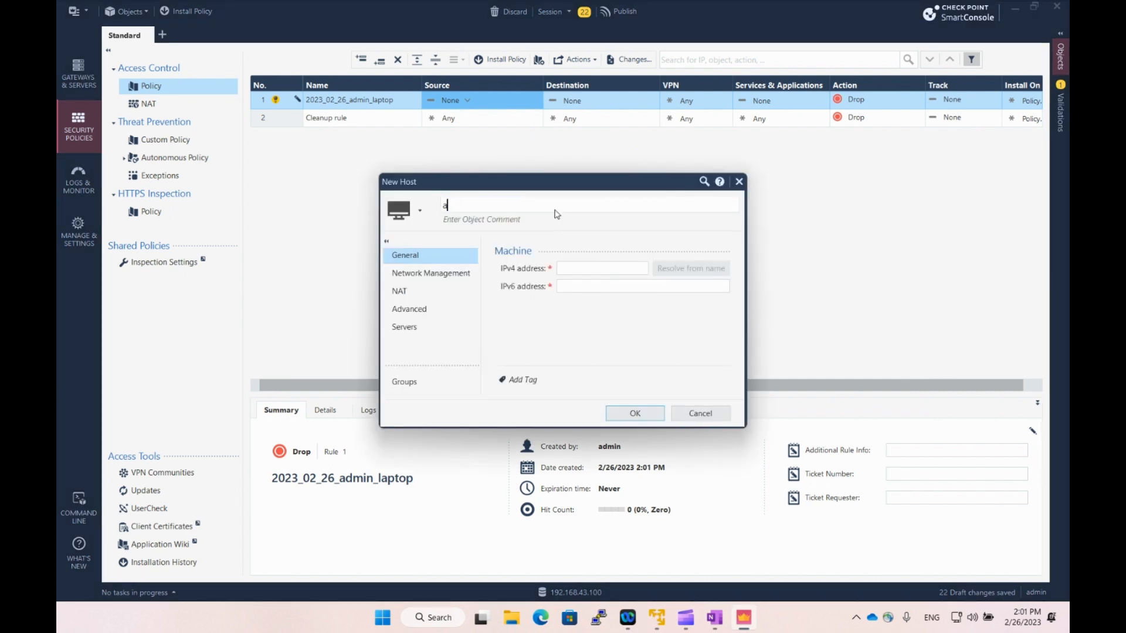
text(dmin_laptop)
click(591, 271)
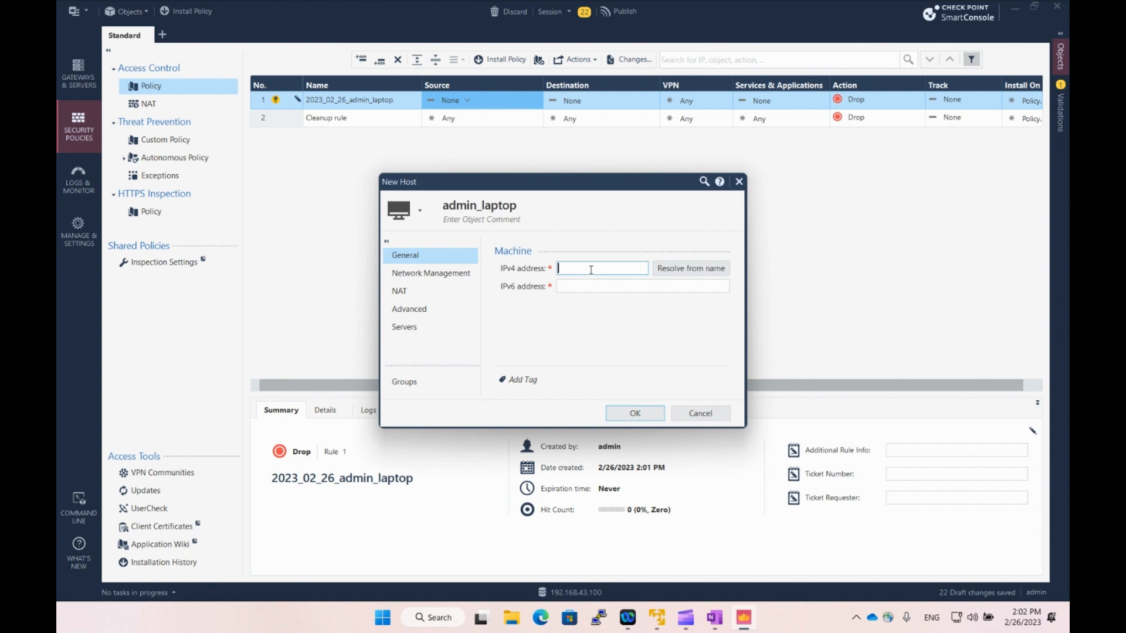
text(192.168.43.1)
click(633, 413)
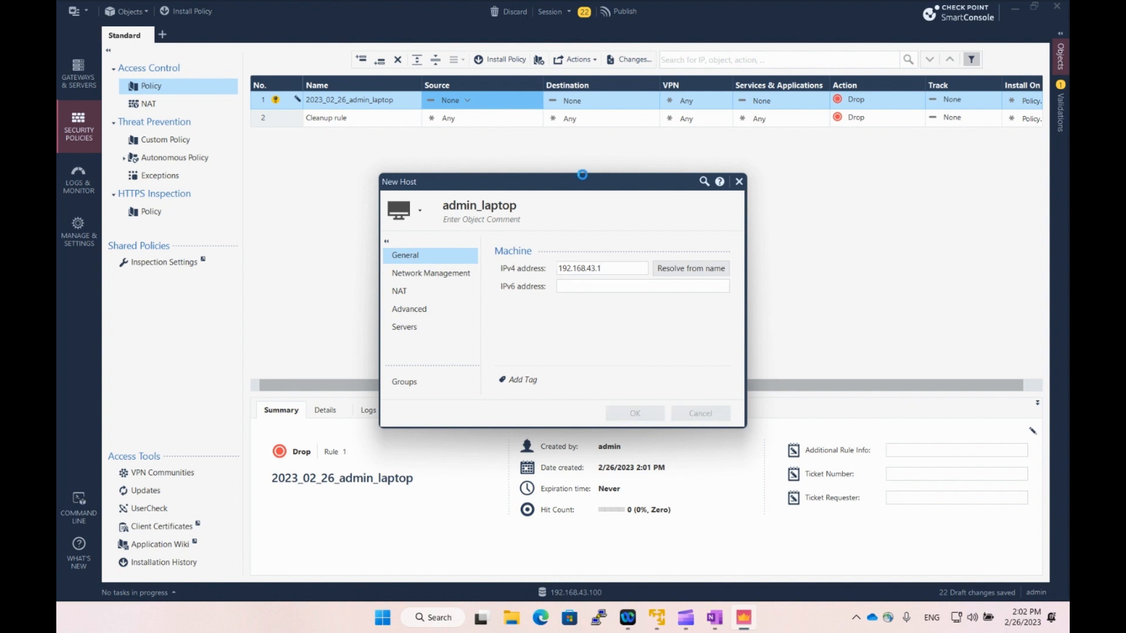
Set the rule's destination and services to Any, action Accept, and track Log.
click(612, 101)
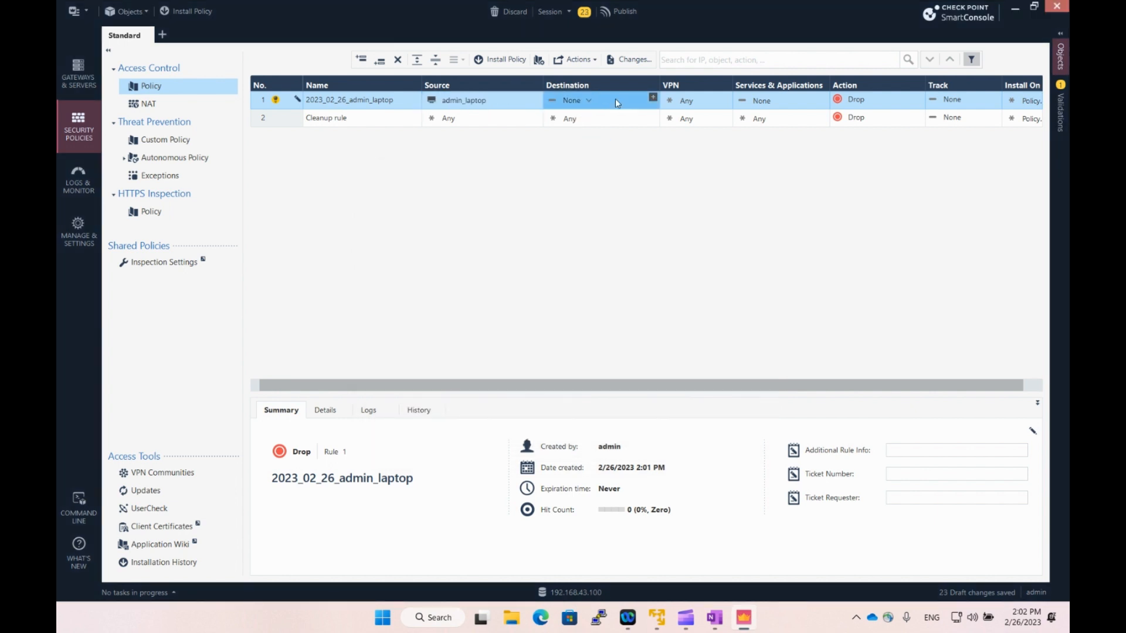
click(588, 100)
click(616, 115)
click(779, 101)
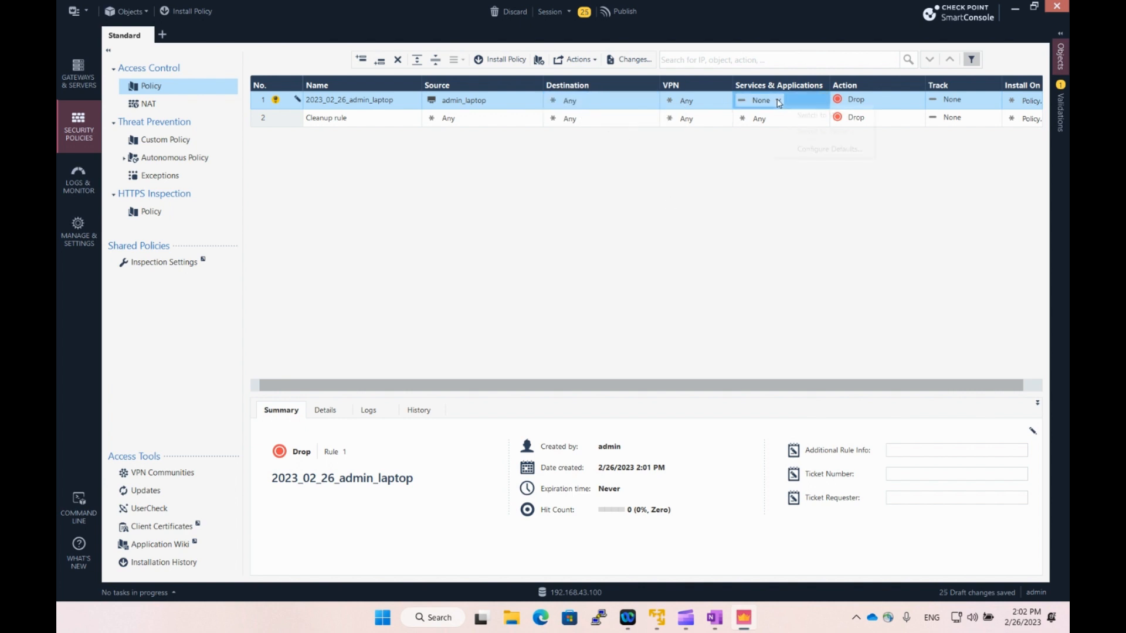
click(777, 100)
click(815, 115)
click(869, 100)
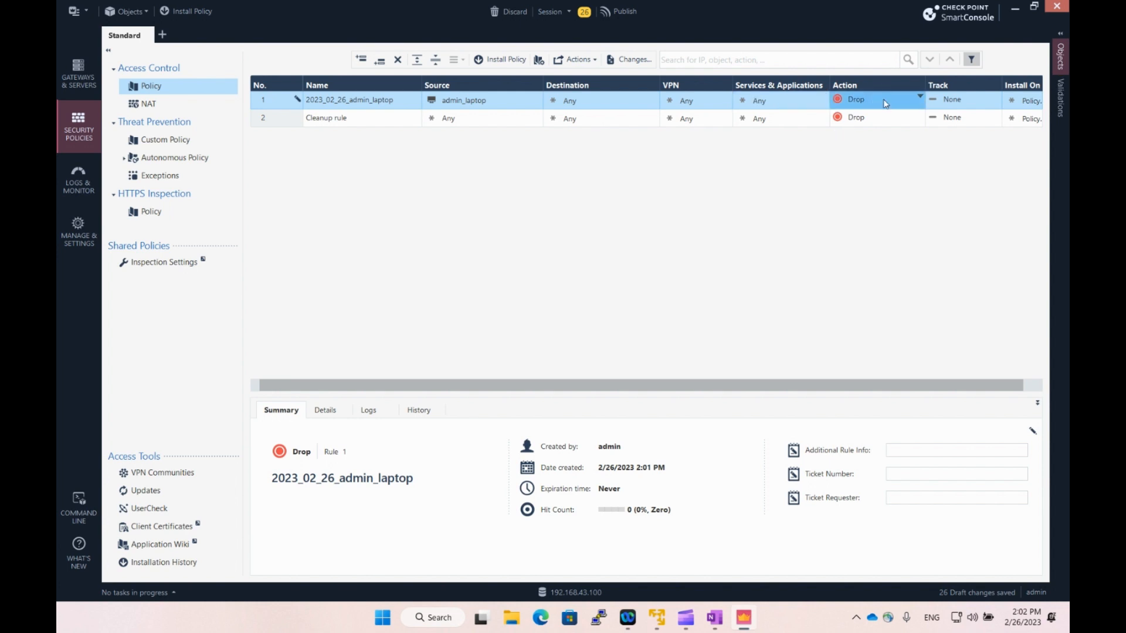
click(874, 100)
click(903, 109)
click(957, 102)
click(958, 102)
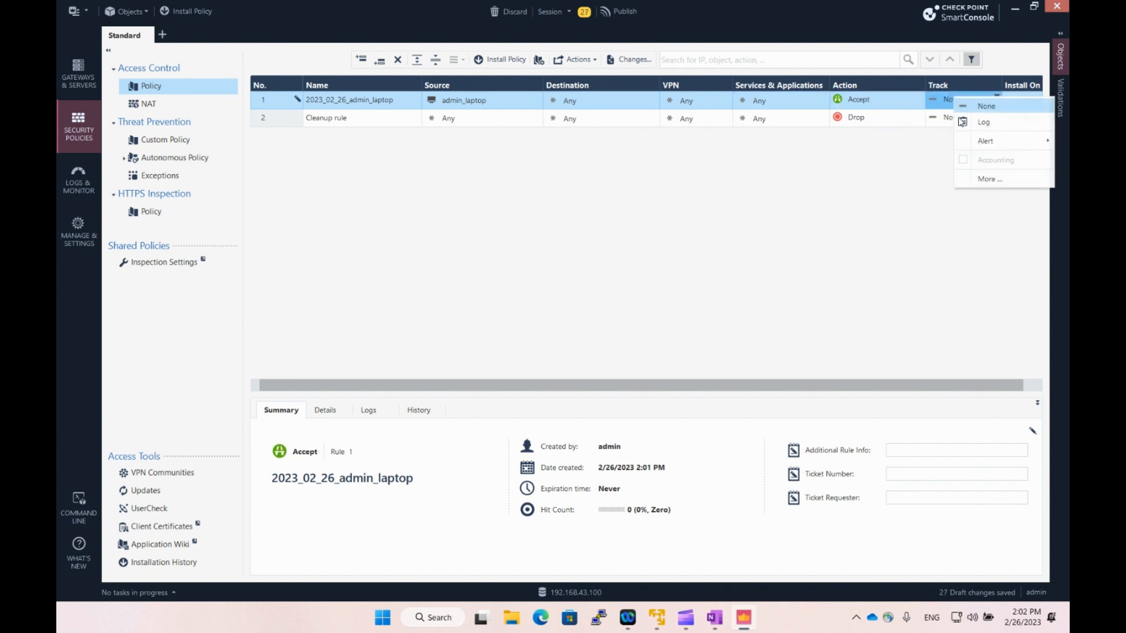
click(978, 123)
scroll(880, 385, right, 1)
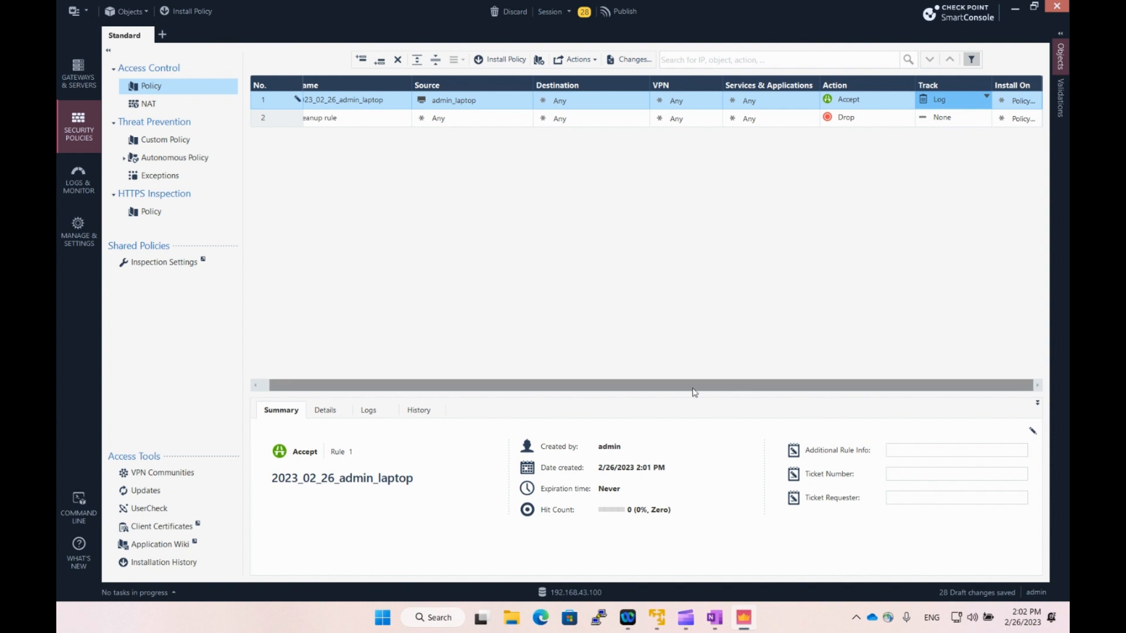
scroll(725, 388, left, 1)
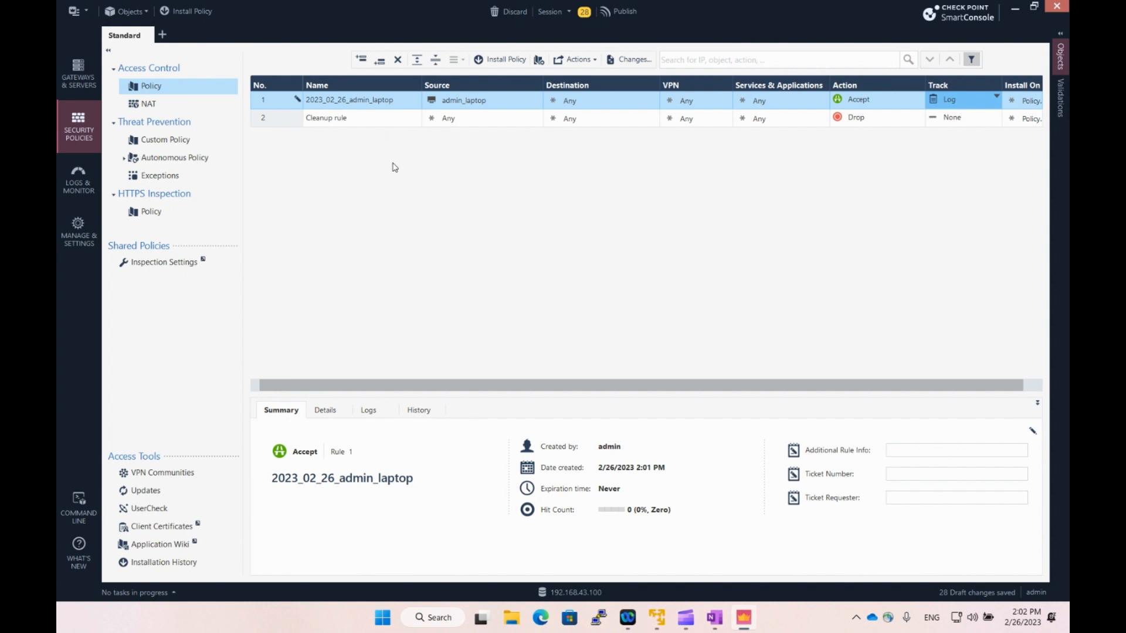
Insert rule 2 above Cleanup, named 2023_02_26_VRRP.
click(277, 118)
click(361, 60)
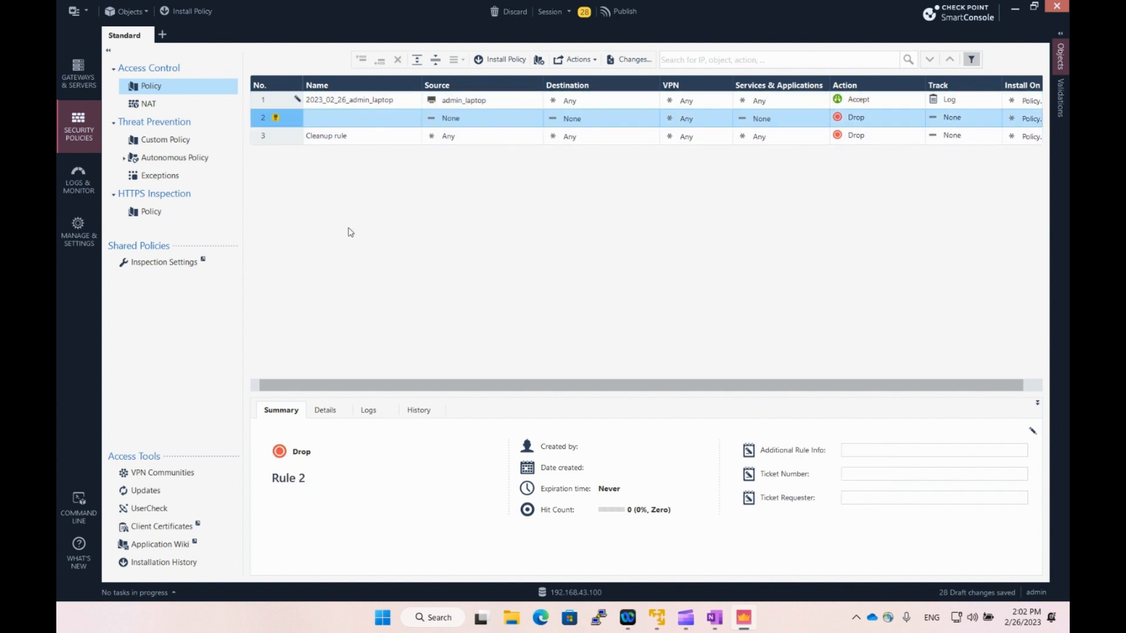
click(346, 120)
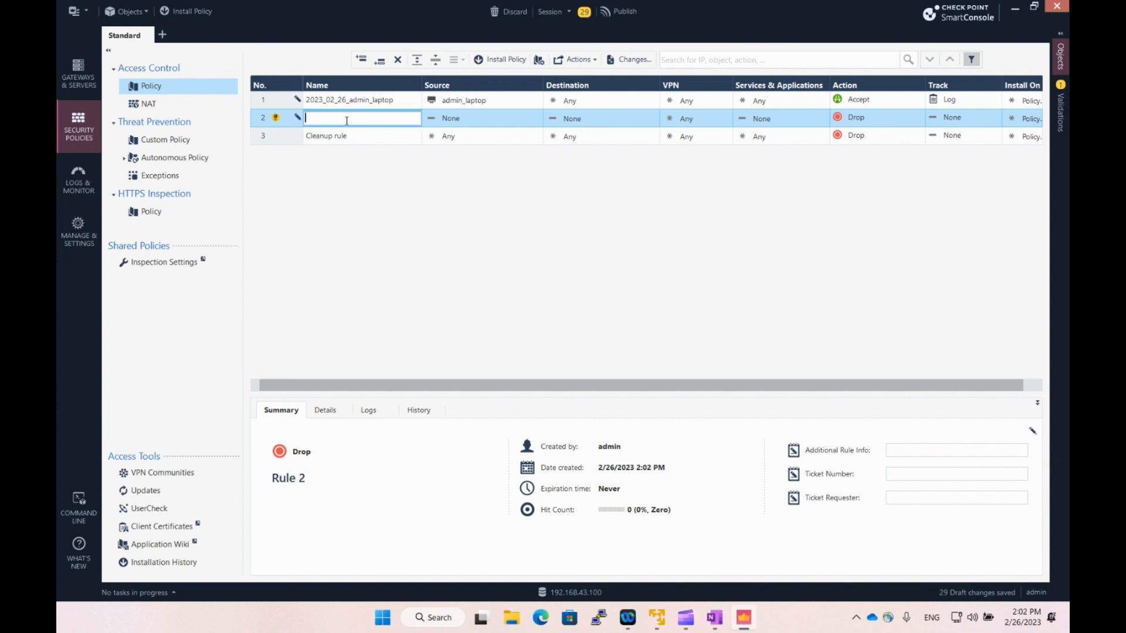
text(2023_02_)
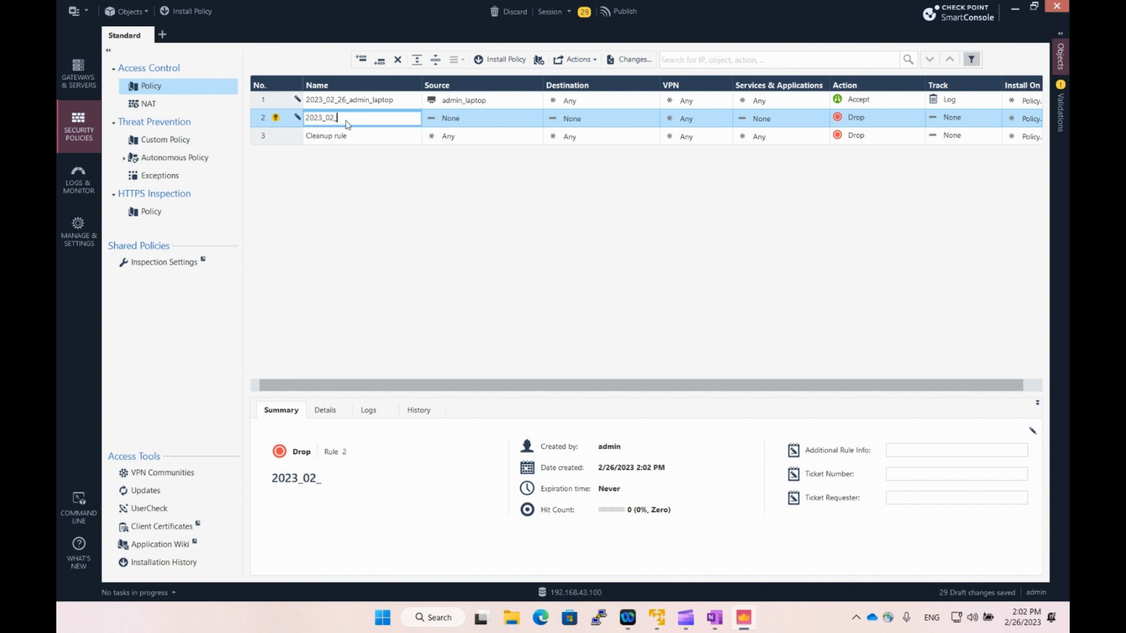
text(26_VRRP)
click(498, 125)
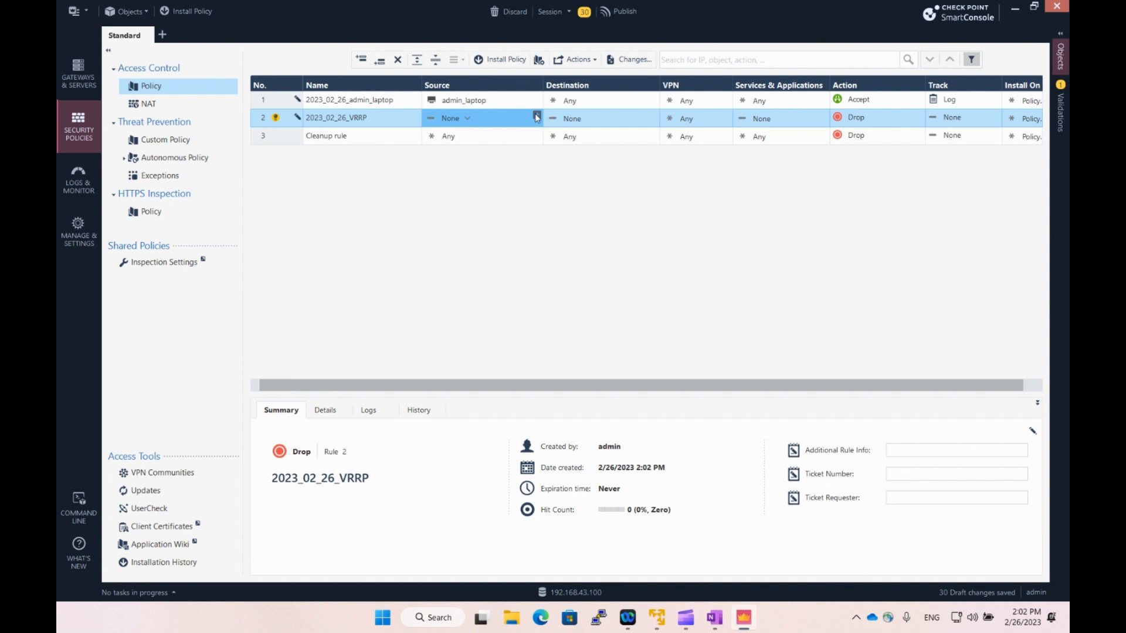
Set rule 2's source and destination both to LAB-GW1 and LAB-GW2.
click(536, 115)
scroll(631, 335, down, 2)
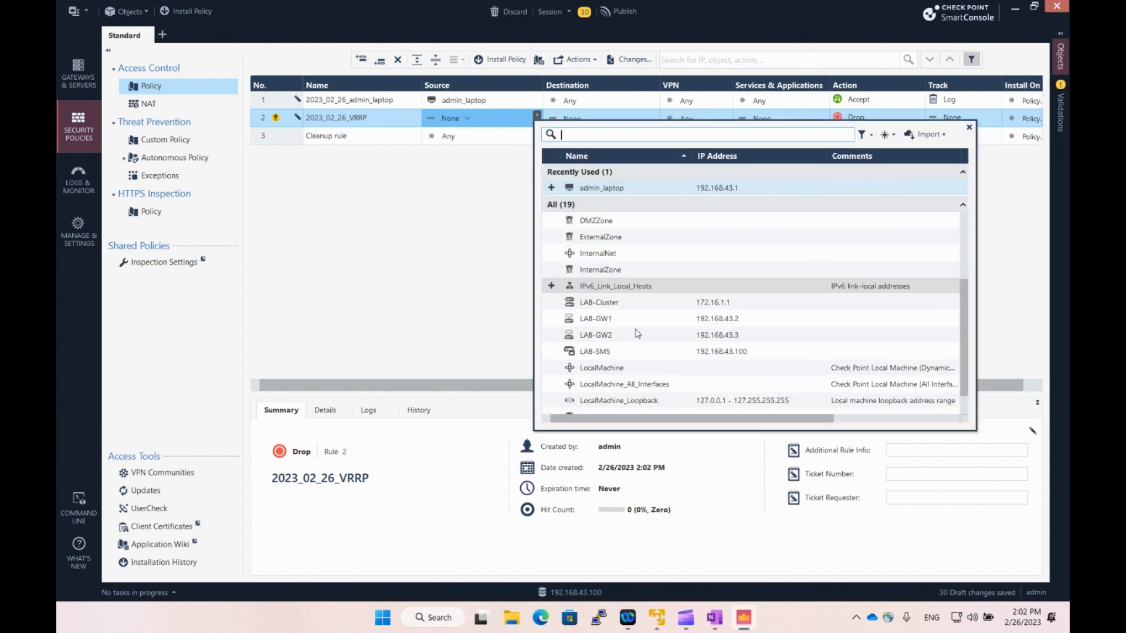
scroll(630, 385, down, 1)
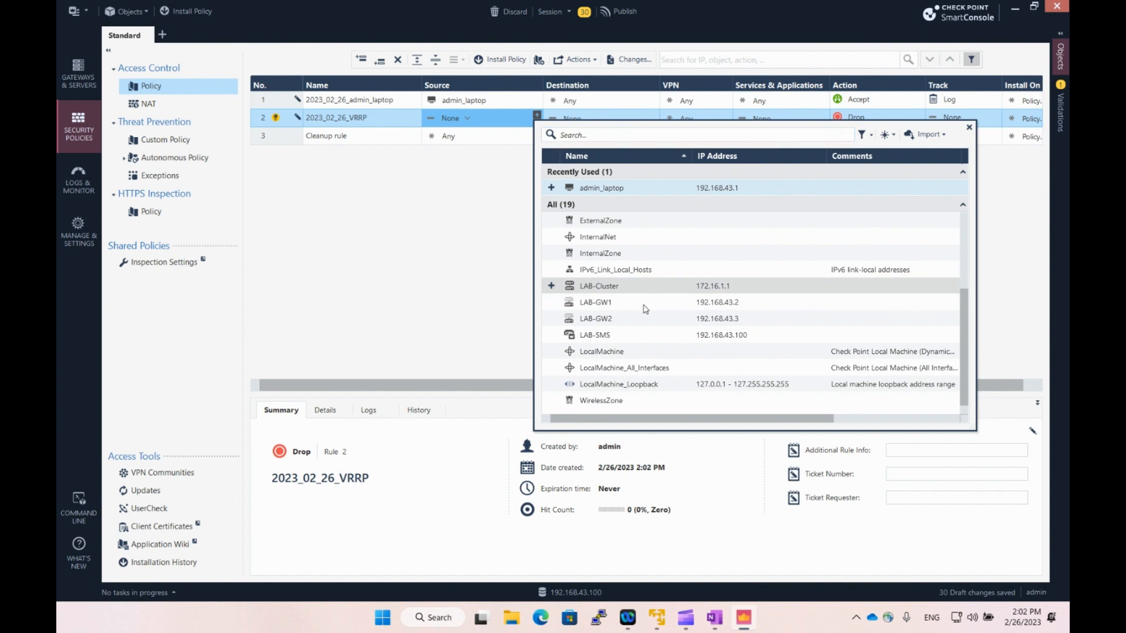
click(551, 302)
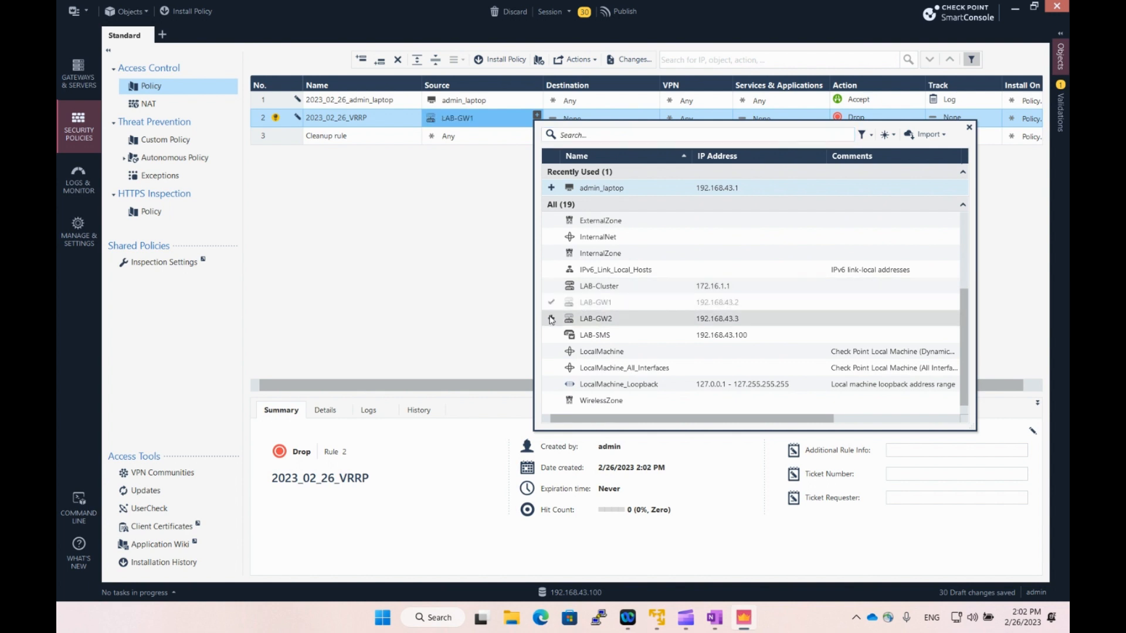
click(551, 318)
click(654, 119)
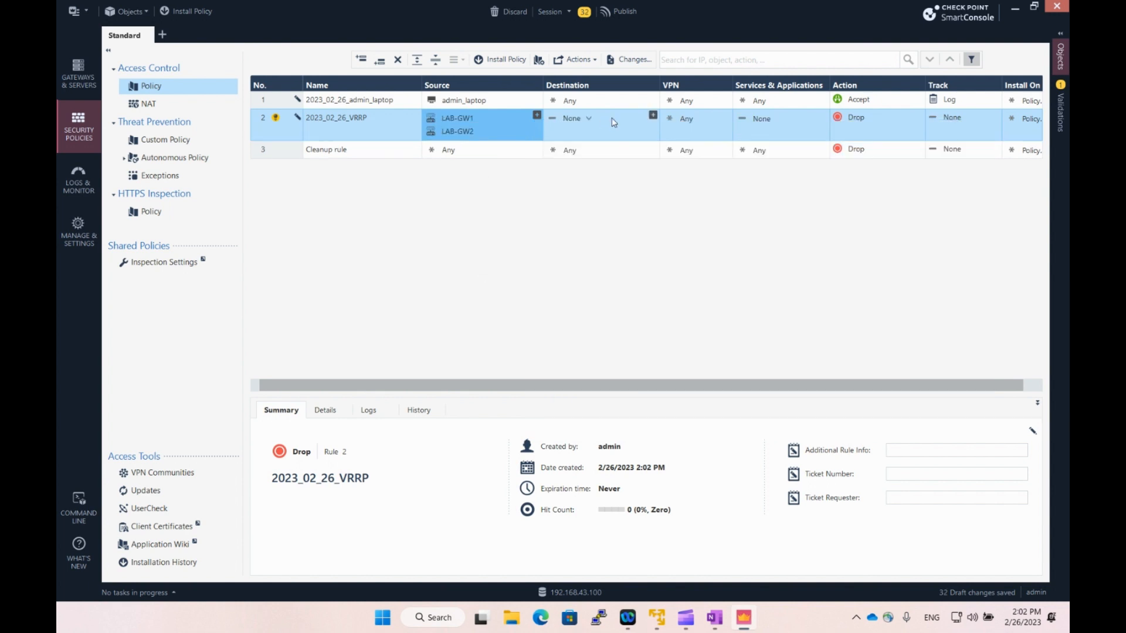
click(653, 116)
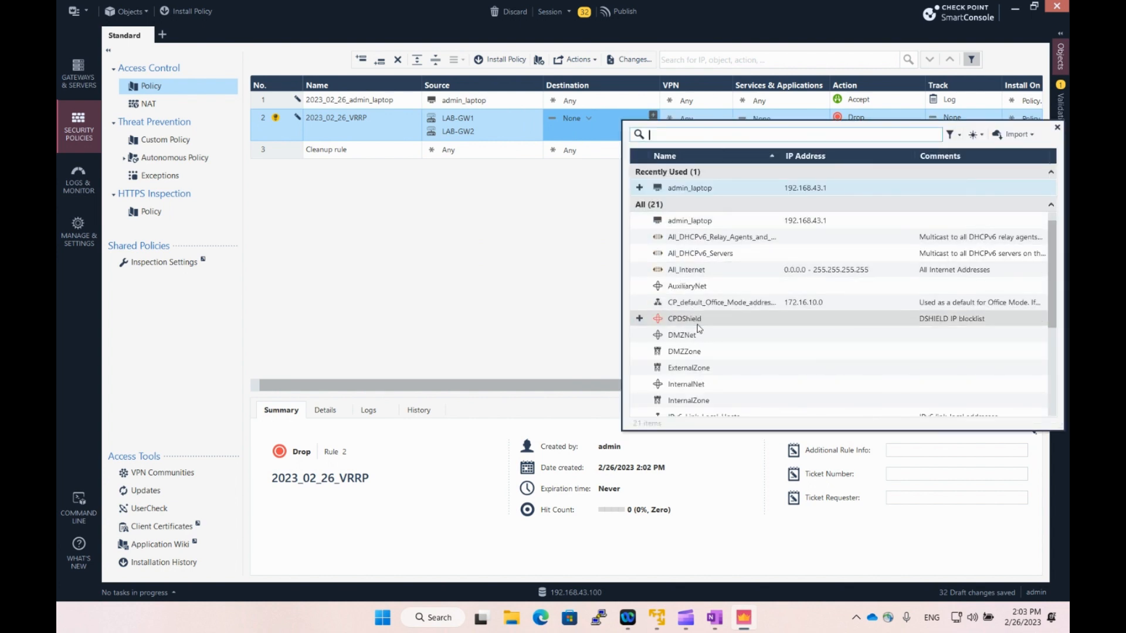
scroll(671, 328, down, 5)
click(674, 302)
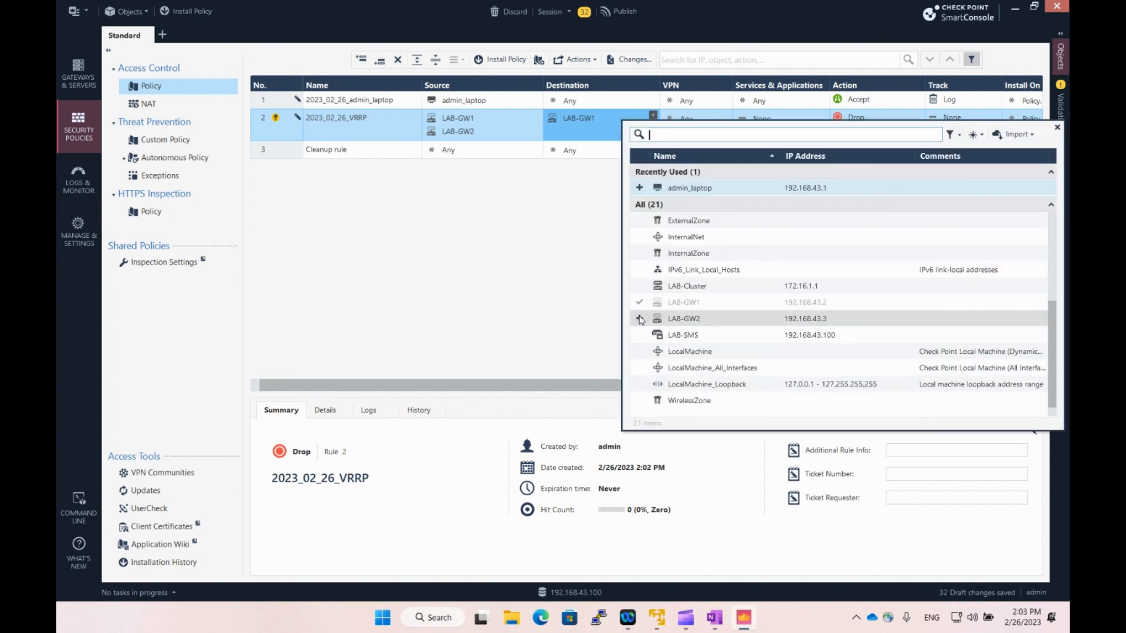
click(675, 318)
click(558, 238)
Set rule 2's services to Any, action Accept, and track Log.
click(811, 125)
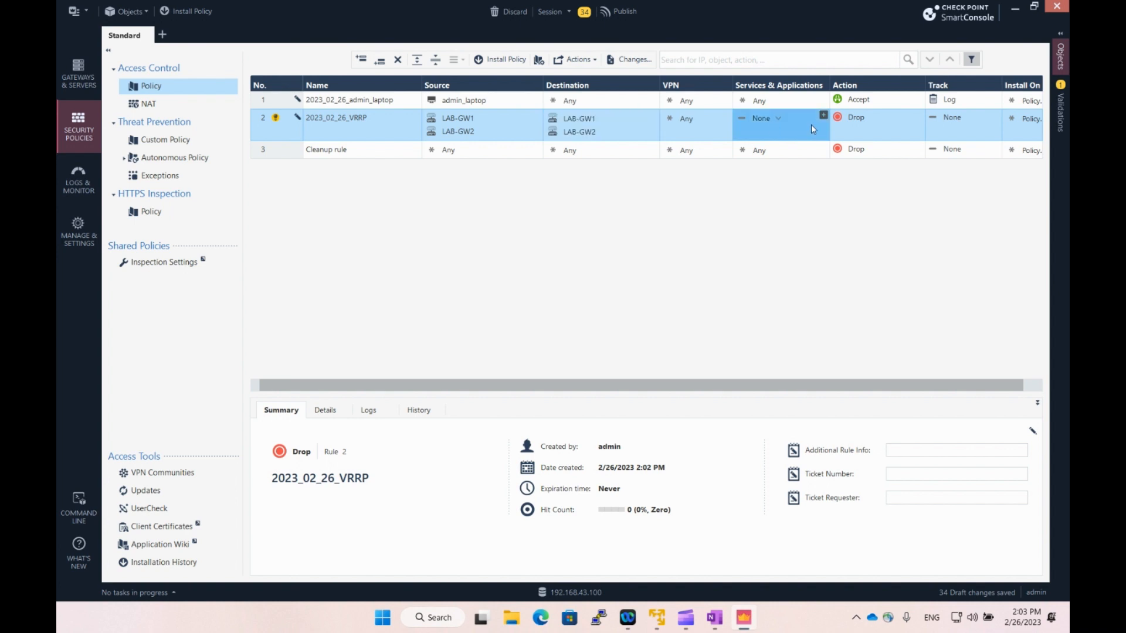
click(777, 121)
click(806, 134)
click(863, 122)
click(894, 133)
click(967, 117)
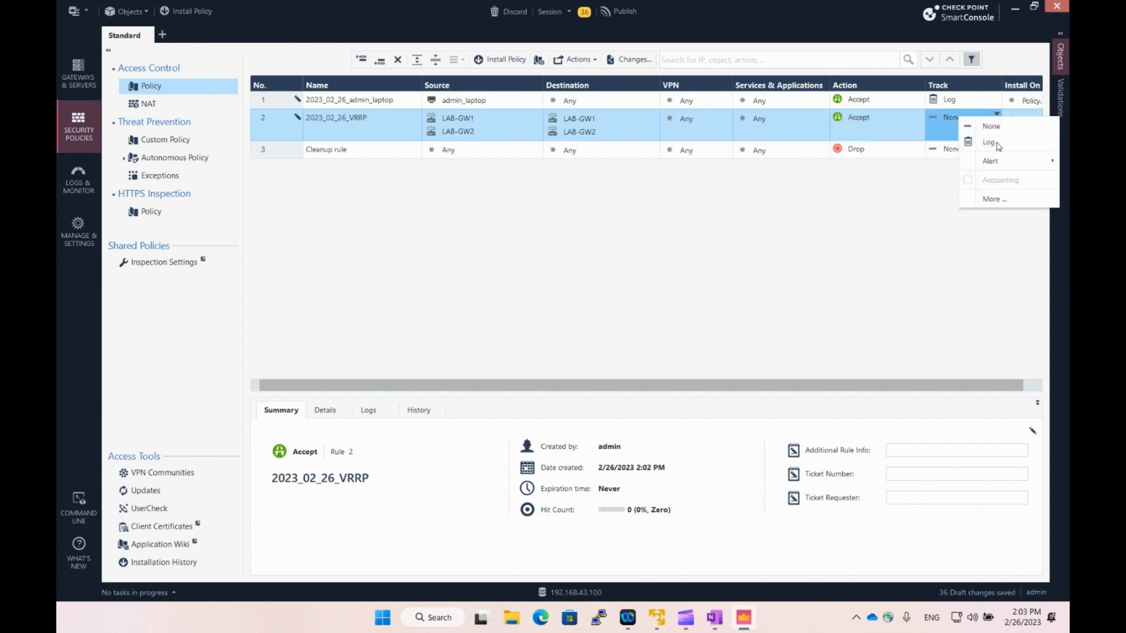
click(991, 143)
mouse_move(836, 385)
mouse_down()
mouse_move(920, 384)
mouse_move(823, 388)
mouse_up()
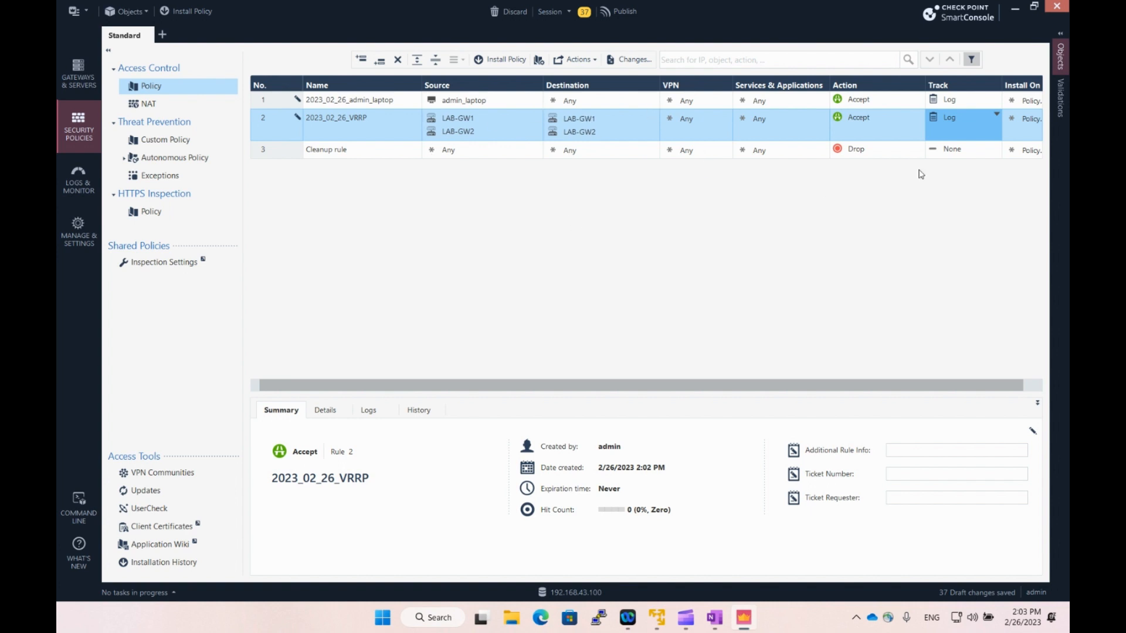
Set the Cleanup rule's track to Log and publish the session.
click(941, 151)
click(972, 177)
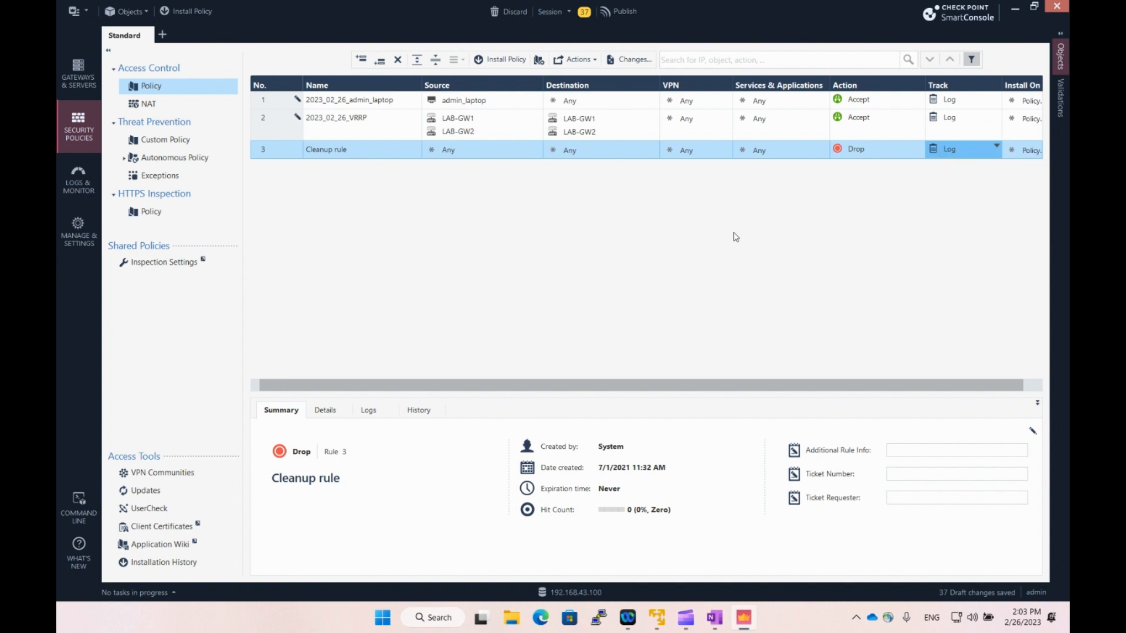
click(630, 13)
click(625, 396)
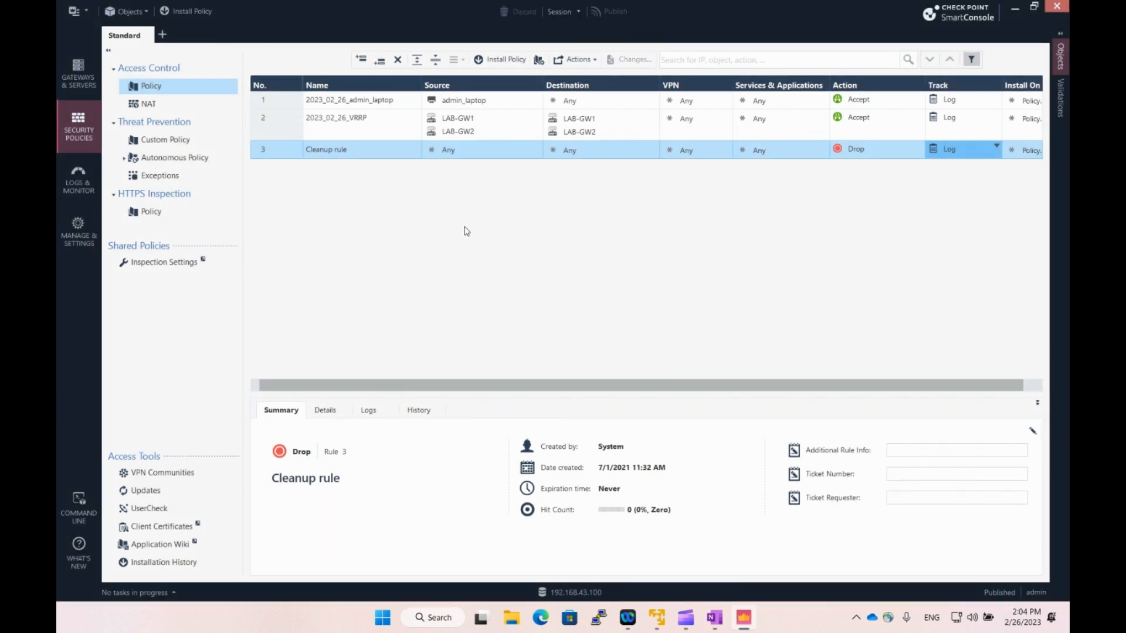
Install the Standard policy on LAB-Cluster and close the details after it succeeds.
click(501, 60)
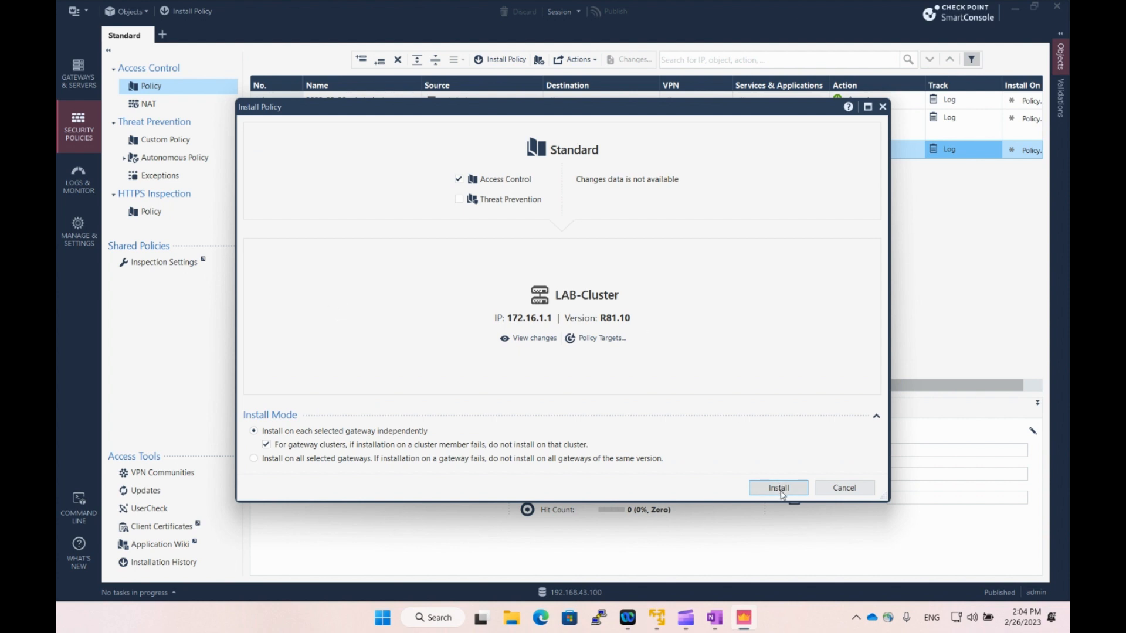
click(781, 492)
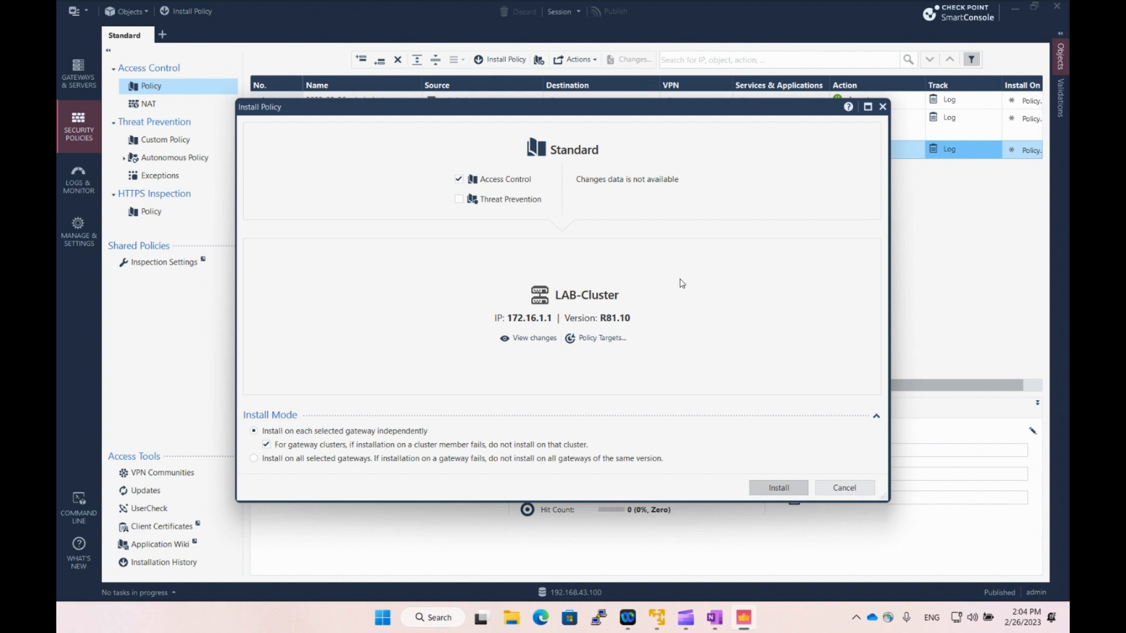
click(769, 488)
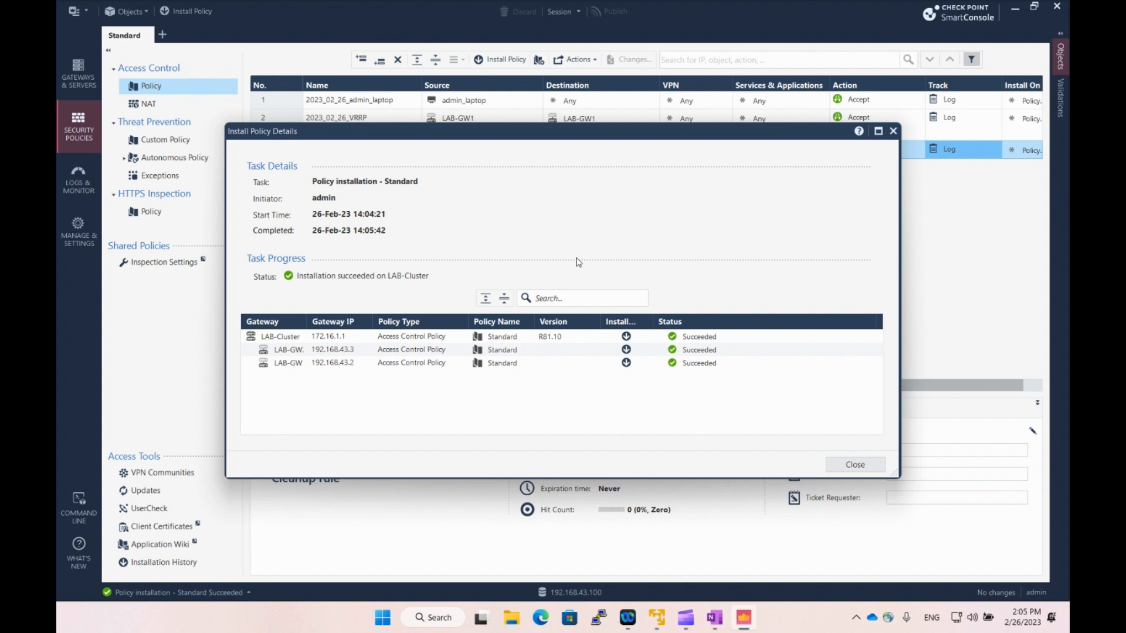
click(855, 465)
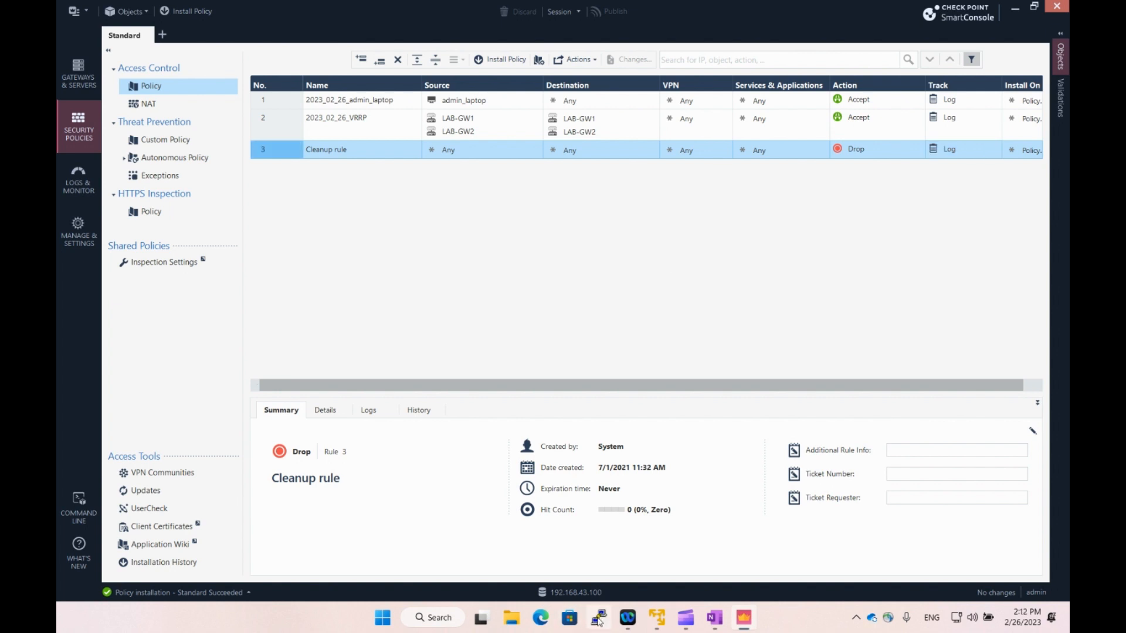
Open an SSH session to LAB-GW1 from PuTTY's recent sessions and log in as admin.
right_click(605, 626)
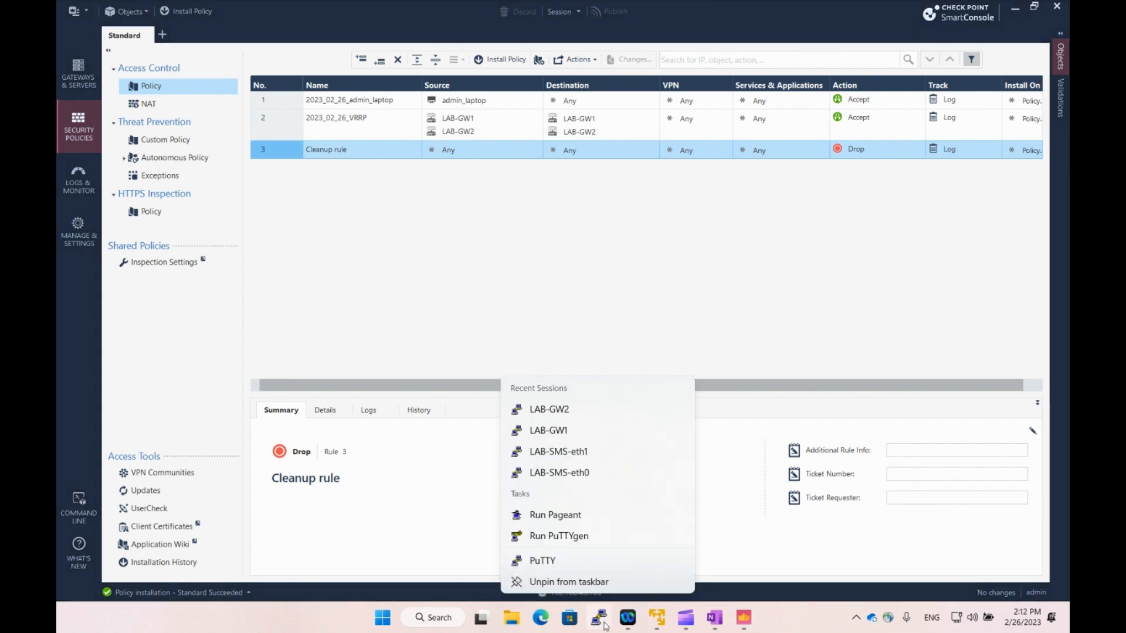
click(568, 435)
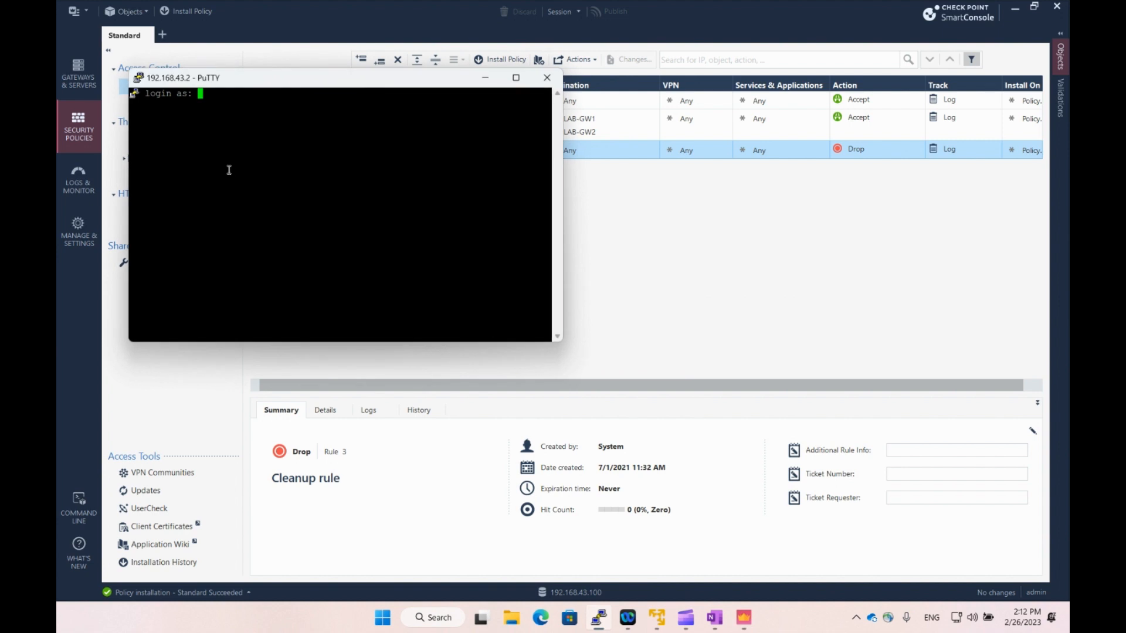
text(admin)
key(Return)
key(Return)
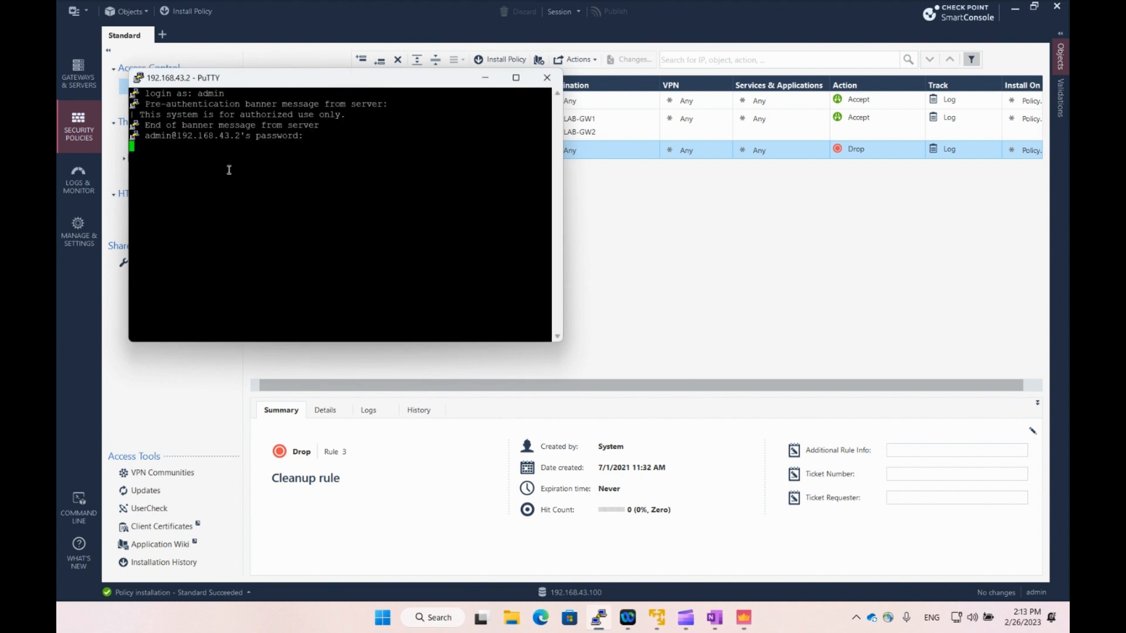
Open a LAB-GW2 session, log in as admin, and snap its window to the right half.
right_click(598, 618)
click(576, 415)
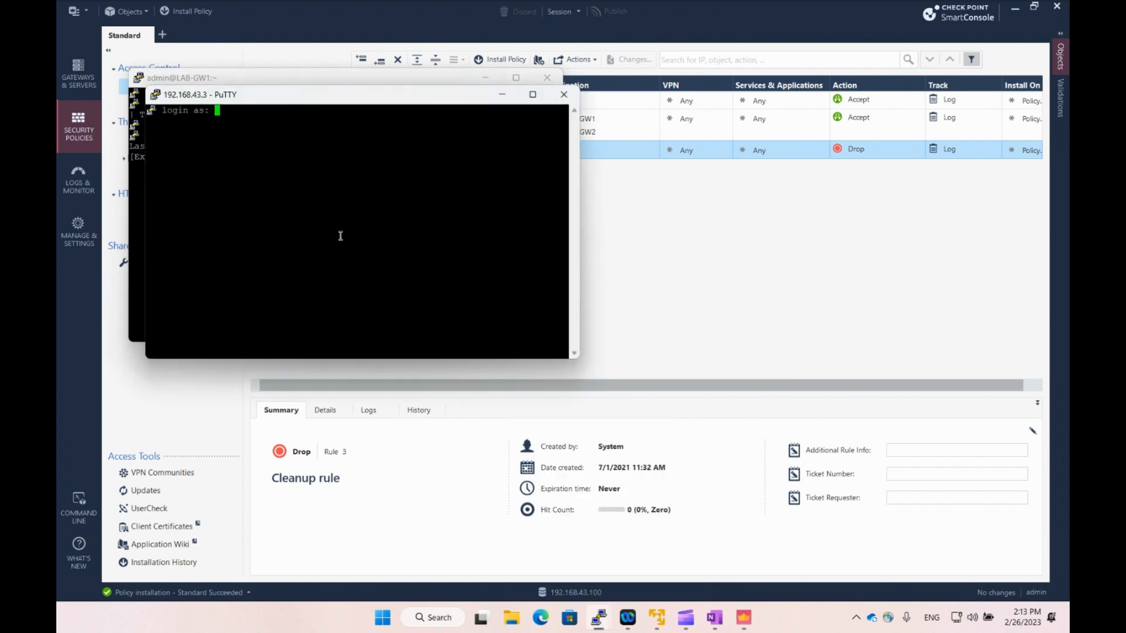
text(admin)
key(Return)
key(Return)
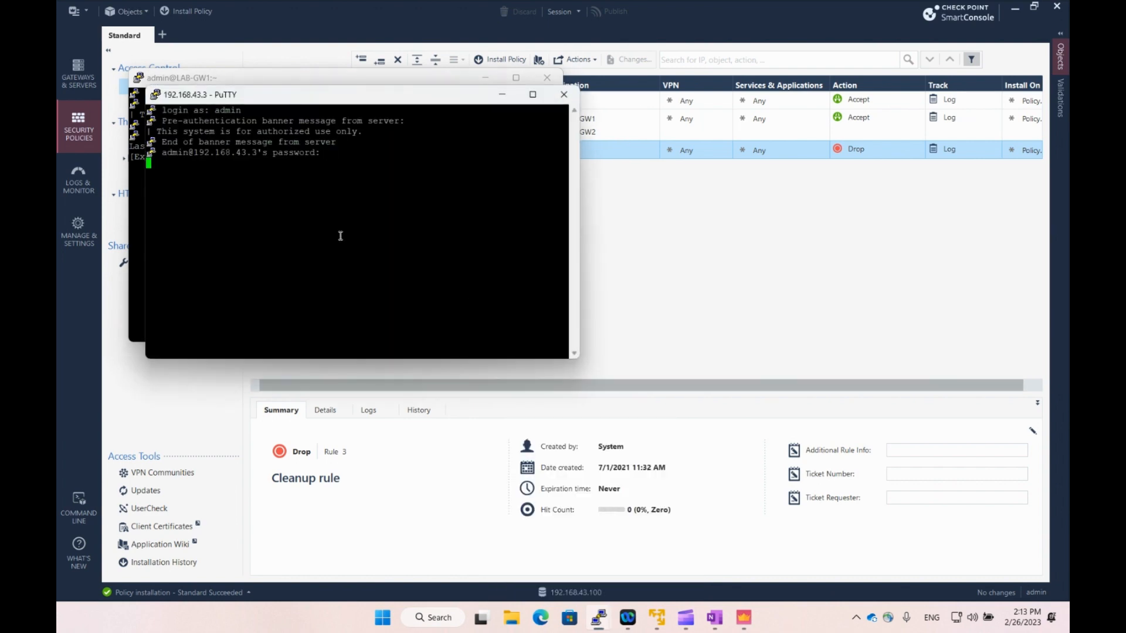
drag(388, 100, 1068, 199)
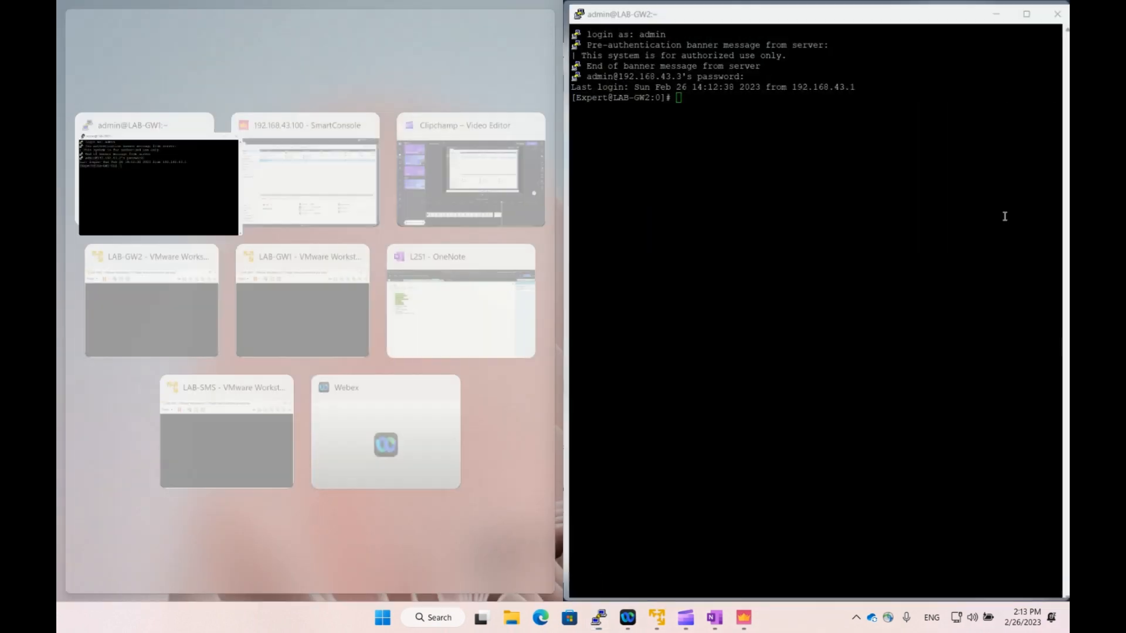
Snap LAB-GW1 left, enter clish and run show vrrp, confirming 2 routers in Master state.
click(169, 206)
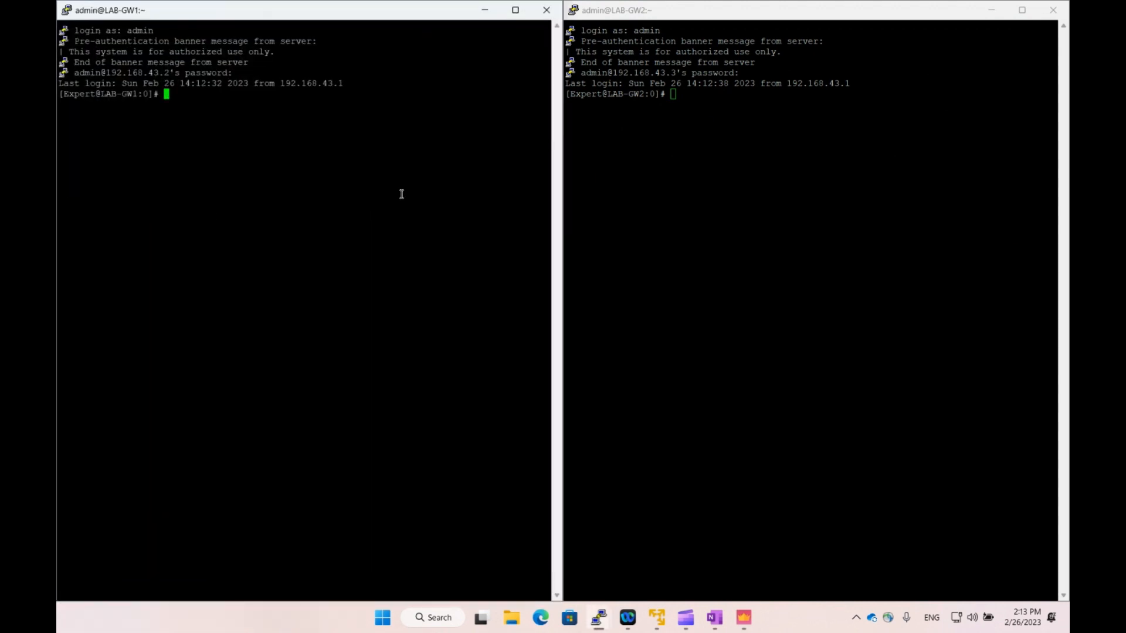
text(clish)
key(Return)
text(show vrrp)
key(Return)
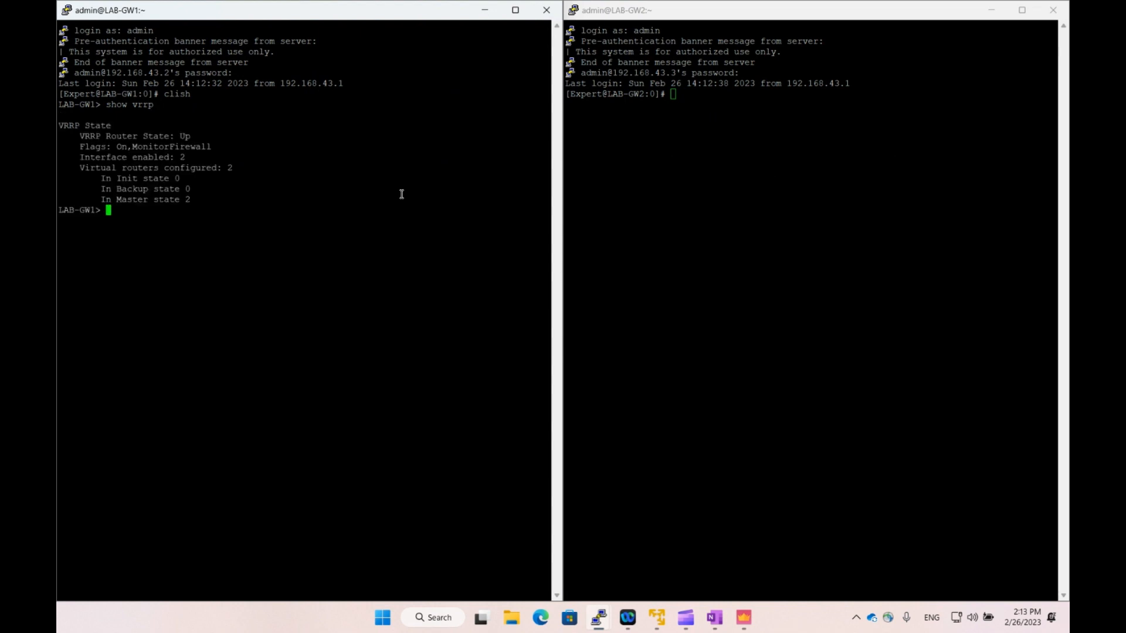
drag(102, 200, 193, 201)
click(194, 228)
On LAB-GW2, enter clish and run show vrrp, confirming 2 routers in Master state.
click(730, 193)
text(clish)
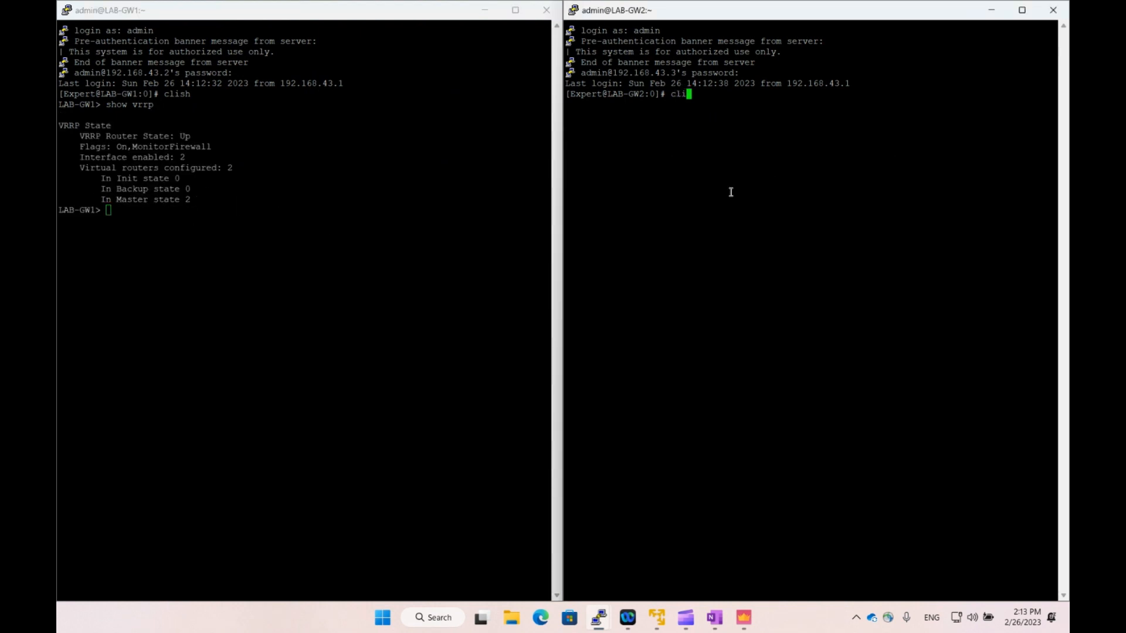
key(Return)
text(show vrrp)
key(Return)
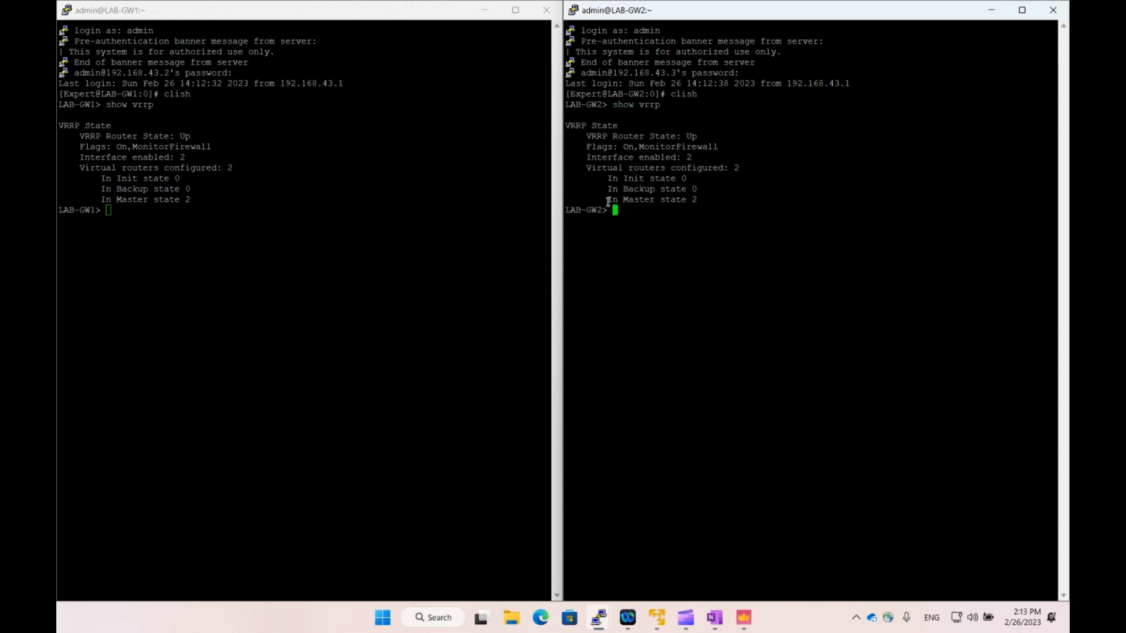
drag(608, 203, 720, 203)
click(690, 265)
Run show vrrp stats on LAB-GW1, then paste and run the same command on LAB-GW2.
click(209, 245)
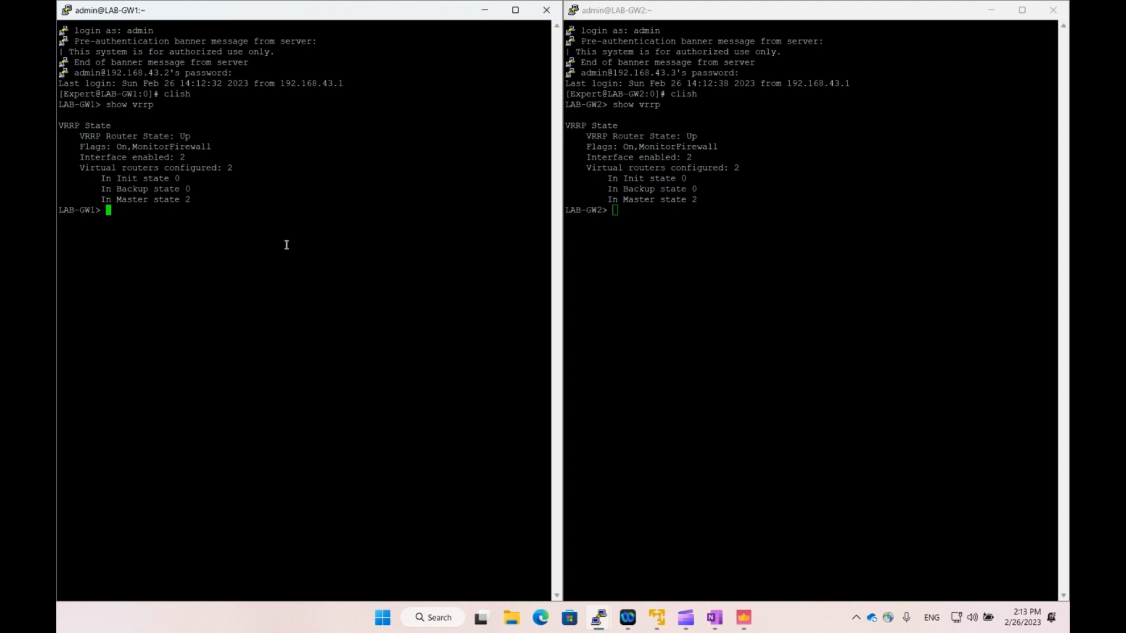
text(show vrrp stats)
key(Return)
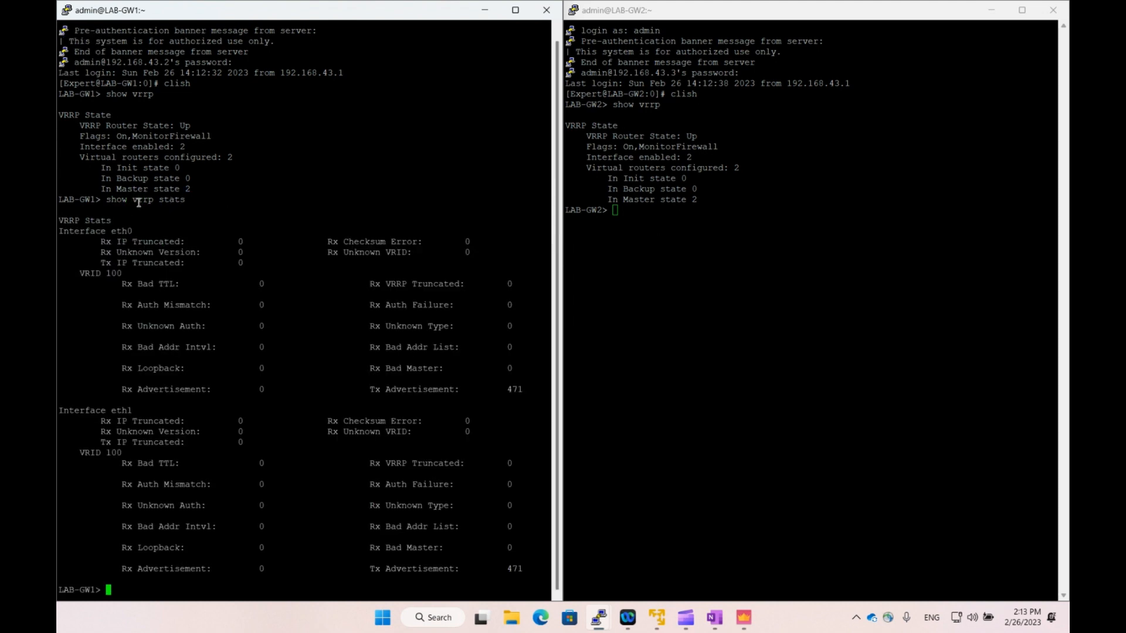
drag(106, 200, 186, 201)
click(683, 252)
right_click(691, 247)
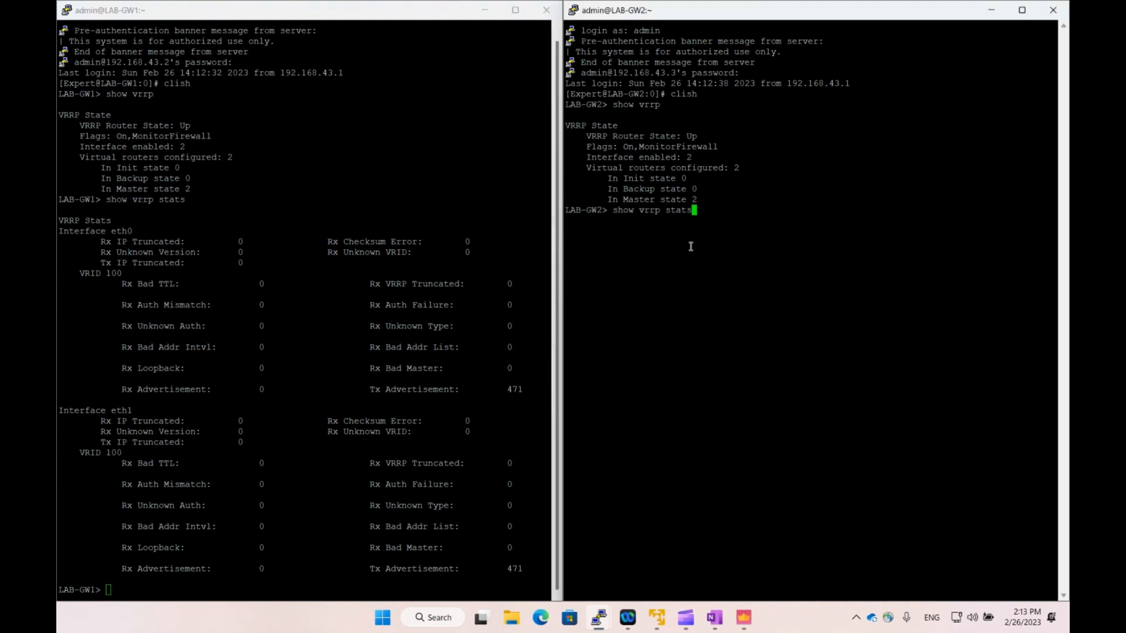
key(Return)
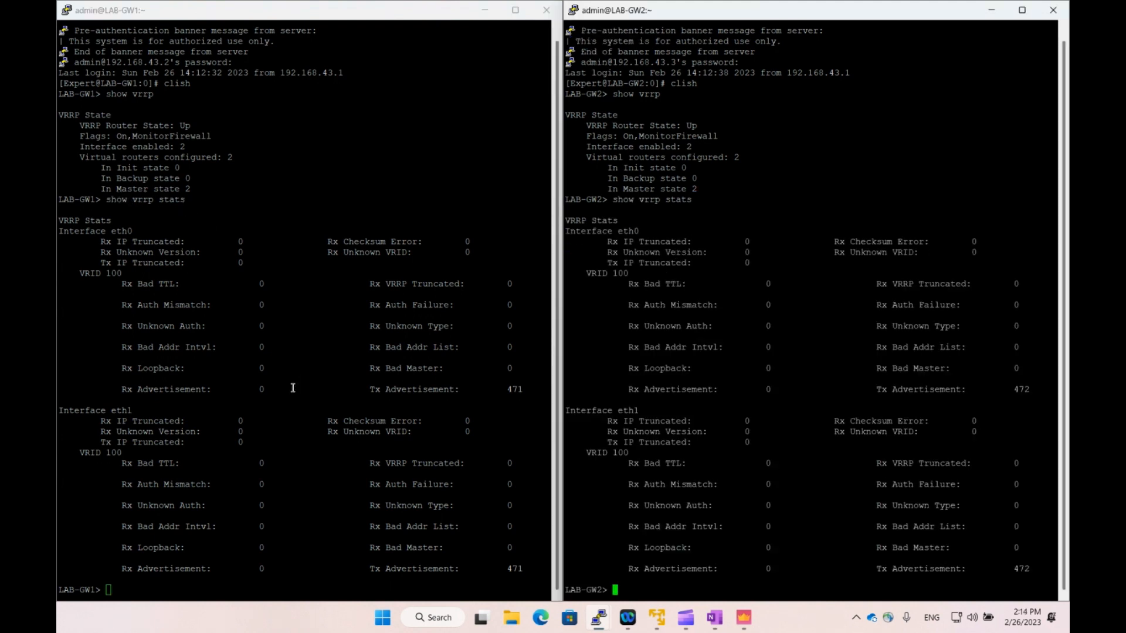
Compare counters: LAB-GW2 Tx Advertisement 472 on eth0 and eth1, LAB-GW1 Rx Advertisement 0.
click(518, 568)
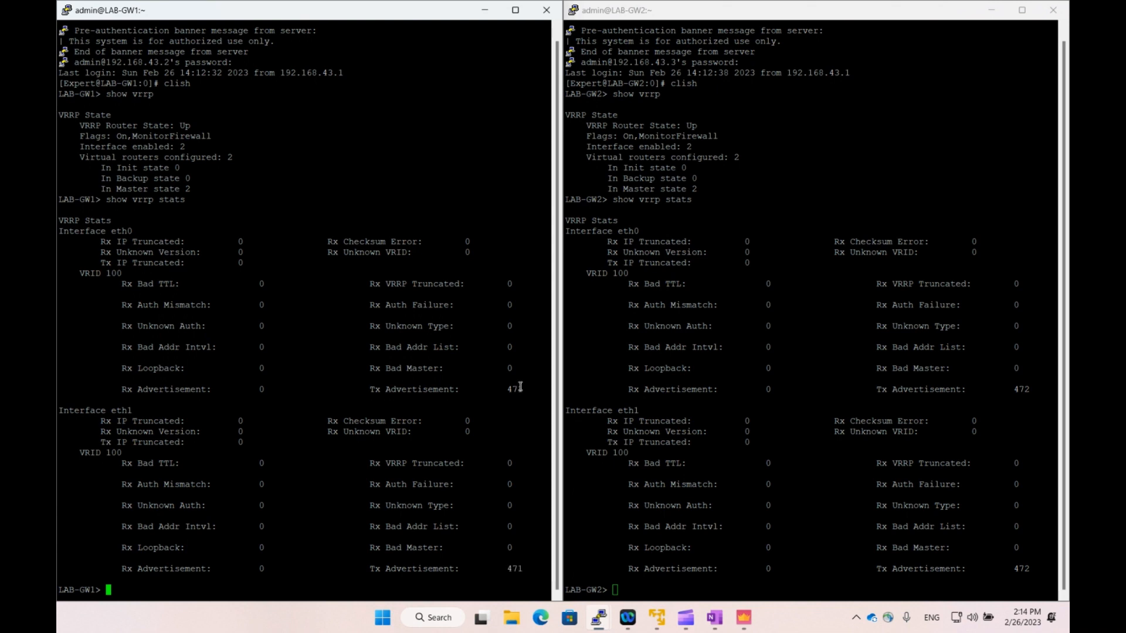
double_click(1020, 390)
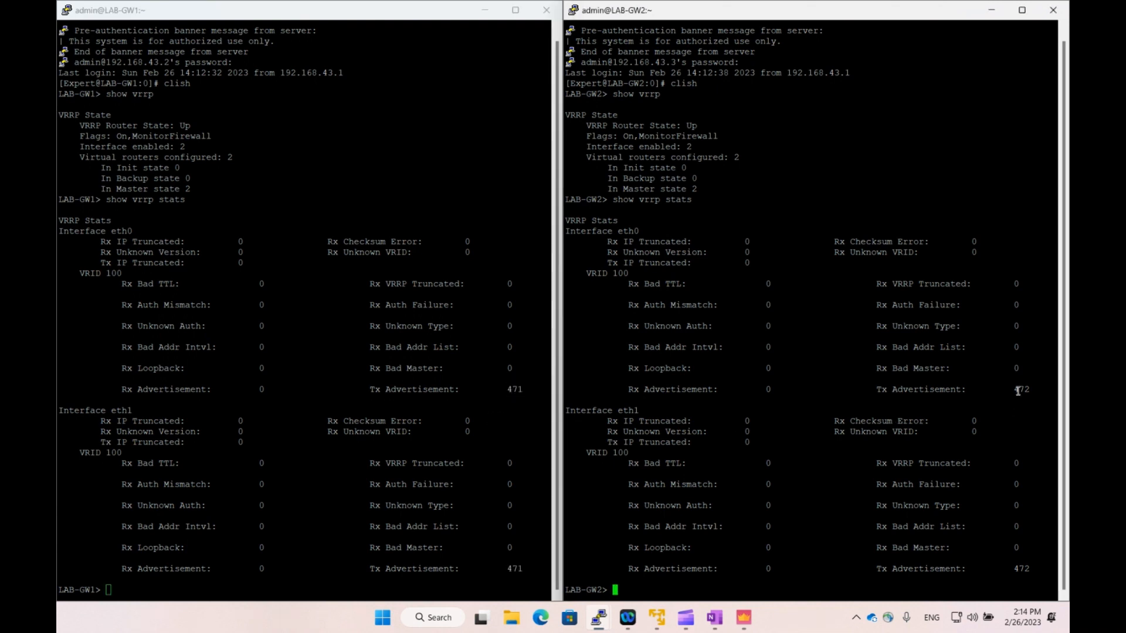
double_click(1024, 570)
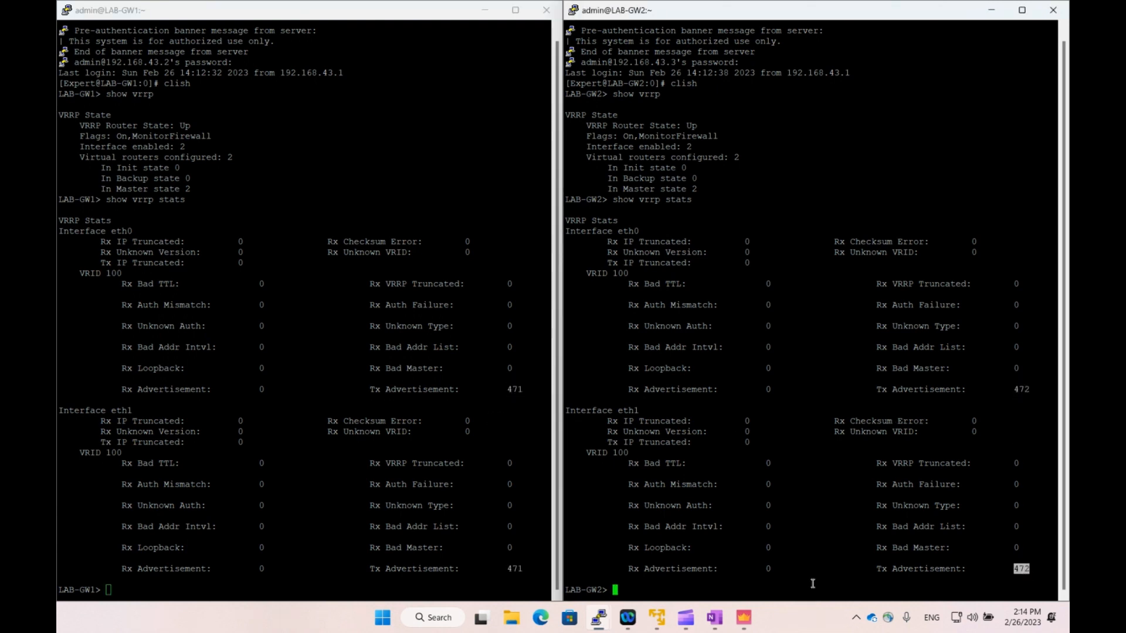
click(761, 583)
click(259, 389)
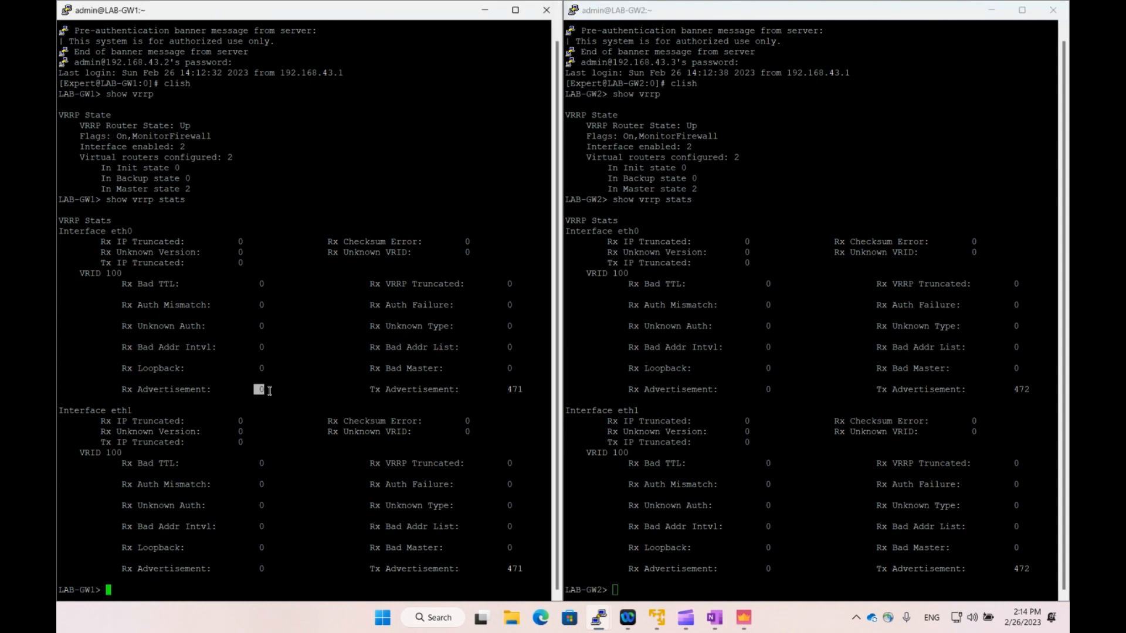
drag(257, 568, 274, 570)
click(274, 571)
click(779, 343)
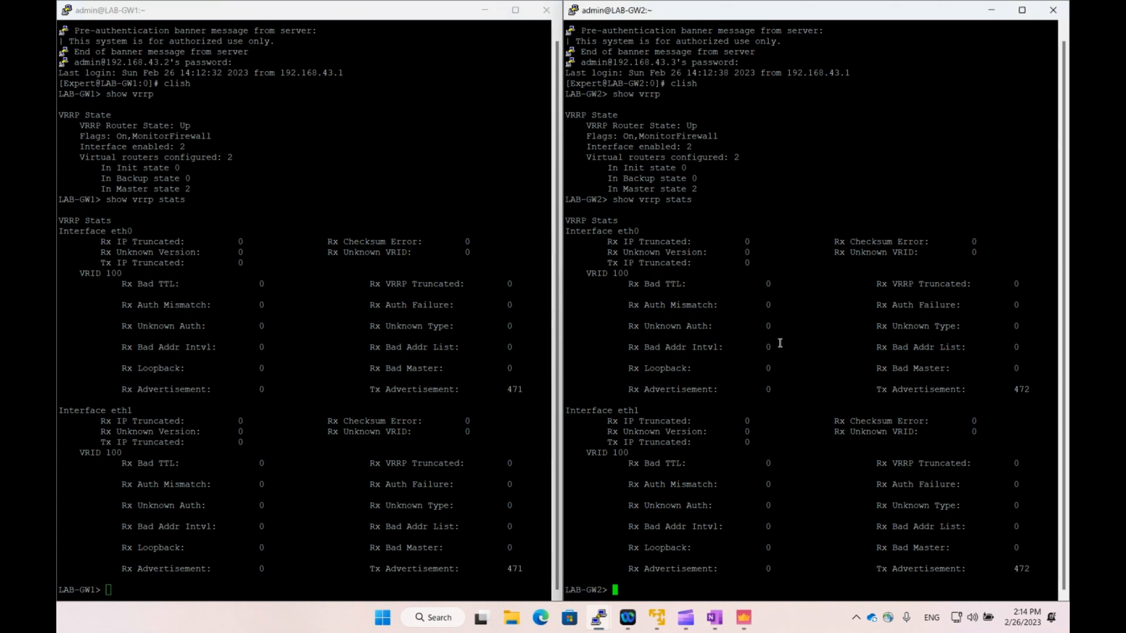
click(459, 371)
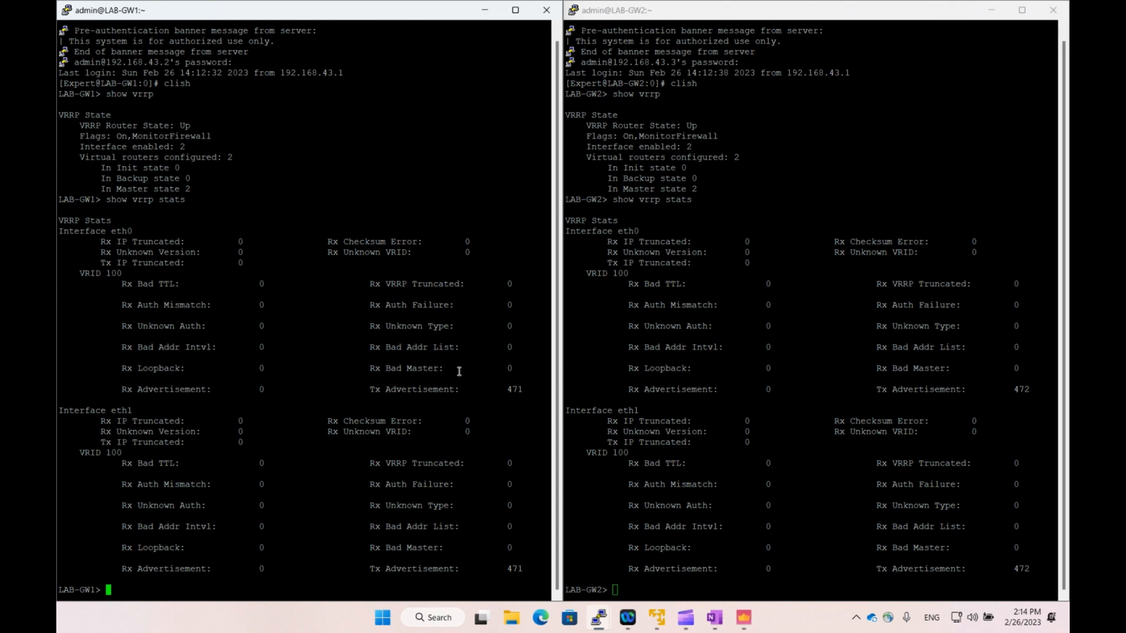
click(743, 618)
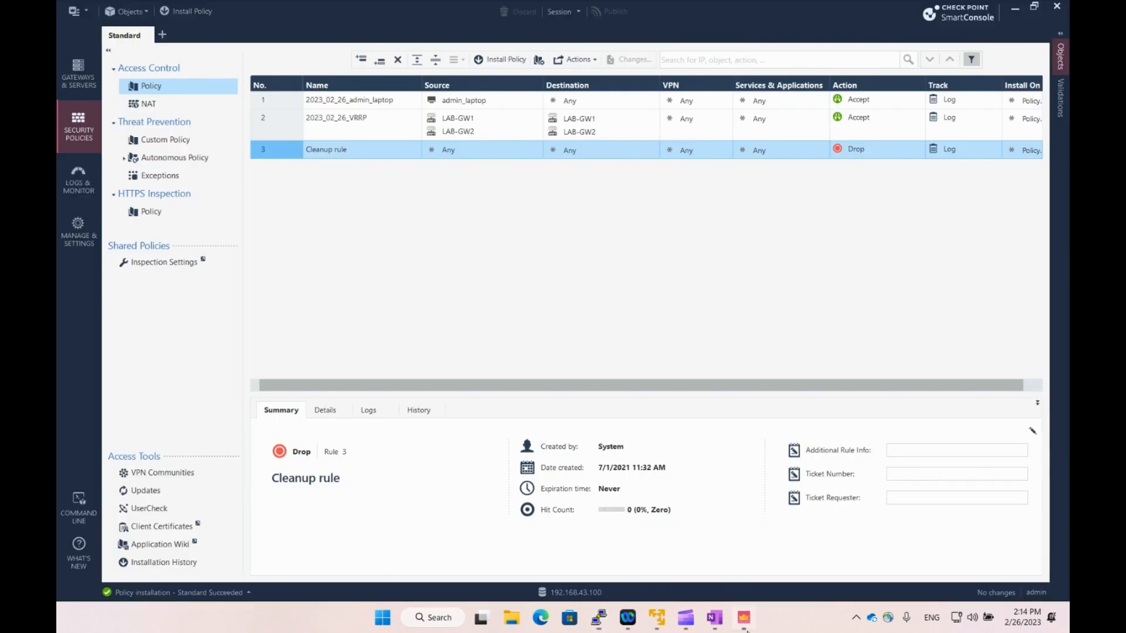
Review the 2023_02_26_VRRP rule's source, destination gateways and action settings.
click(493, 133)
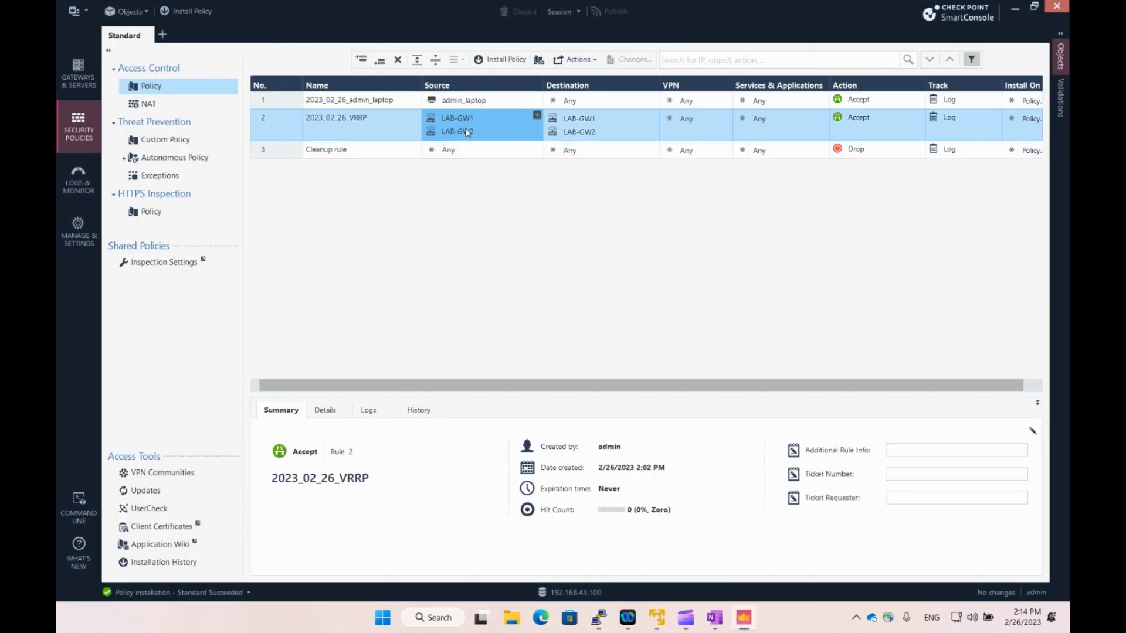
click(607, 132)
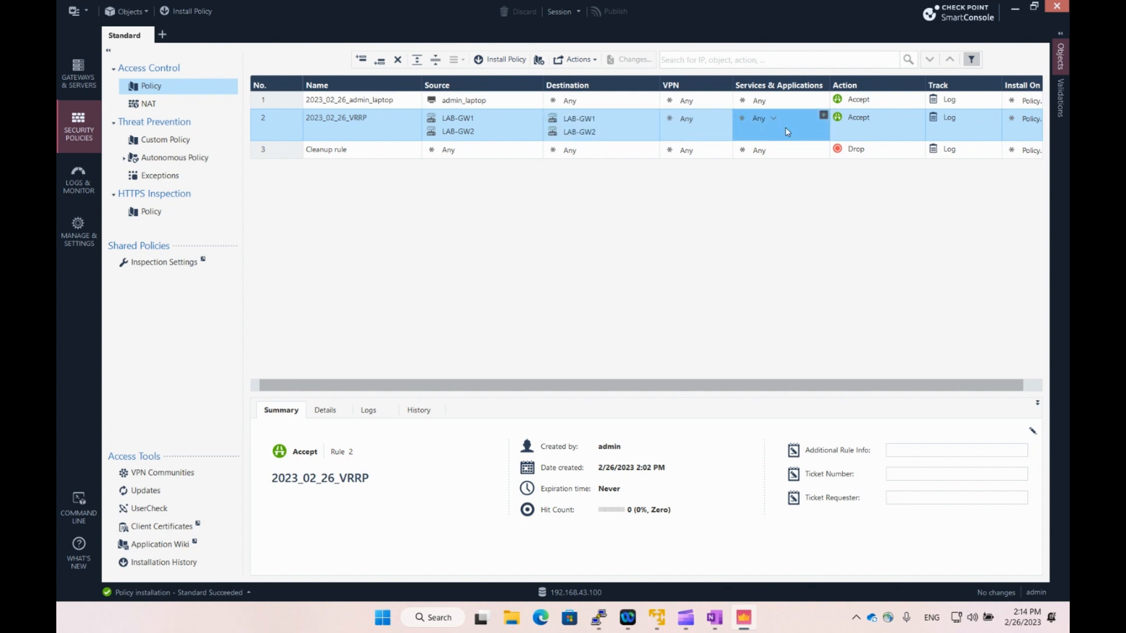
click(903, 129)
click(759, 288)
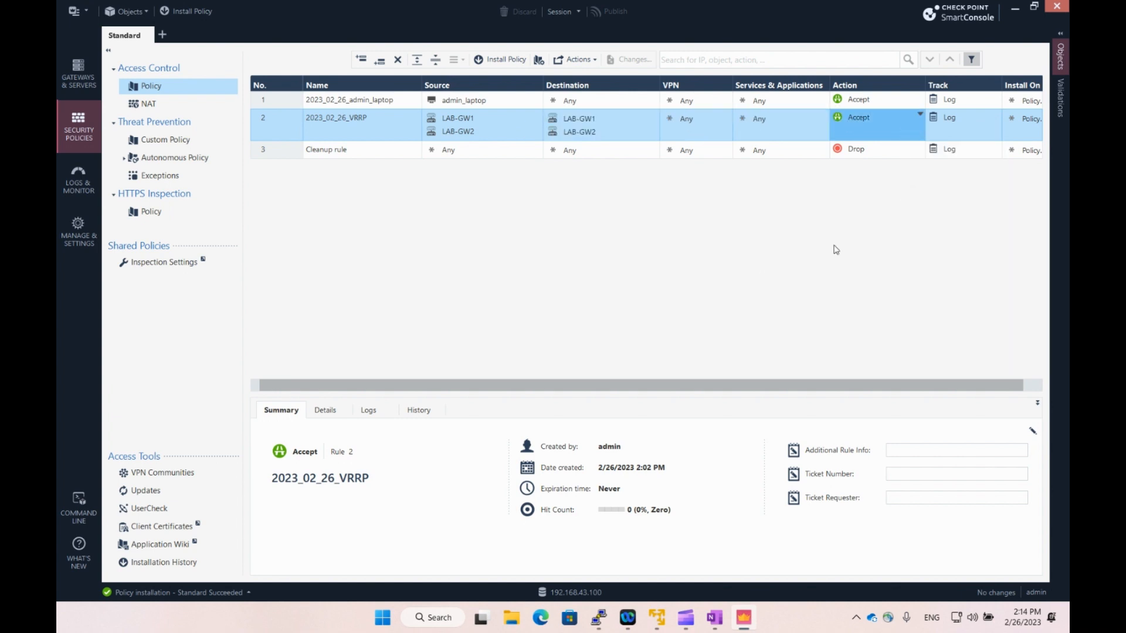
Minimize SmartConsole and point out LAB-GW1's zero received VRRP advertisements.
click(1015, 8)
drag(161, 393, 269, 391)
click(297, 405)
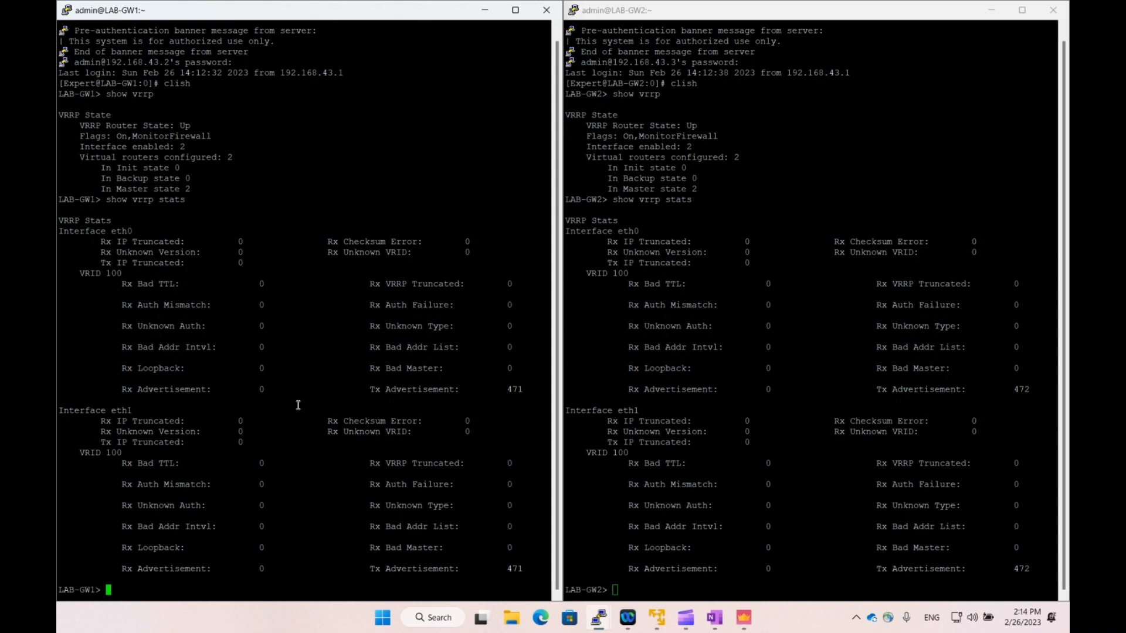
Leave clish on LAB-GW1, run fw ctl zdebug + drop, and stop it with Ctrl+C.
text(exit)
key(Return)
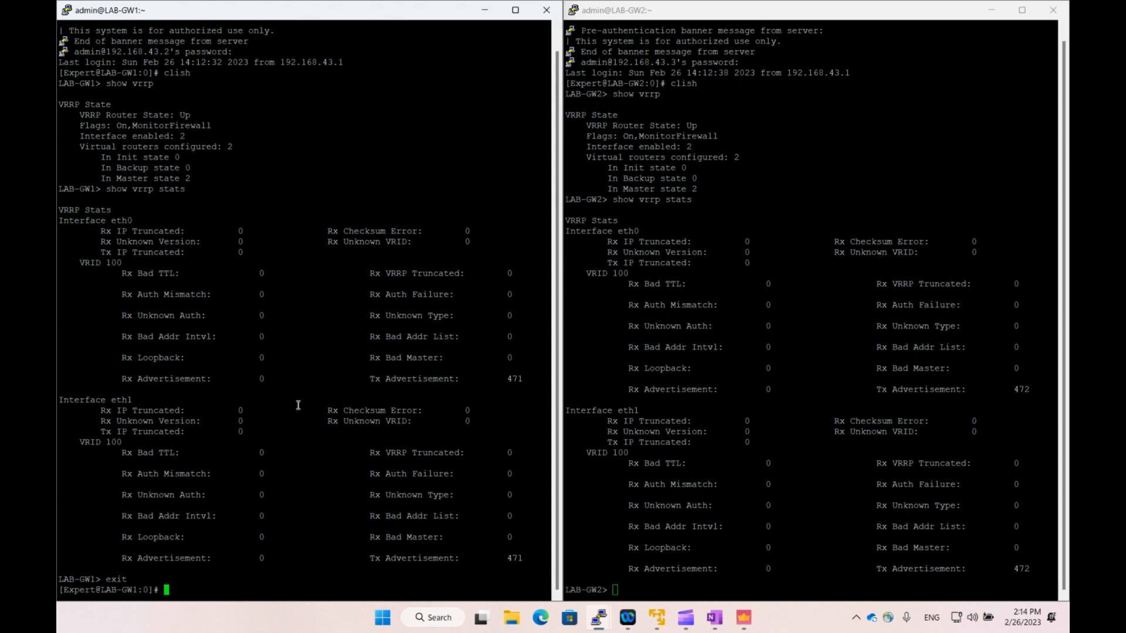
text(fw ctl zdebug )
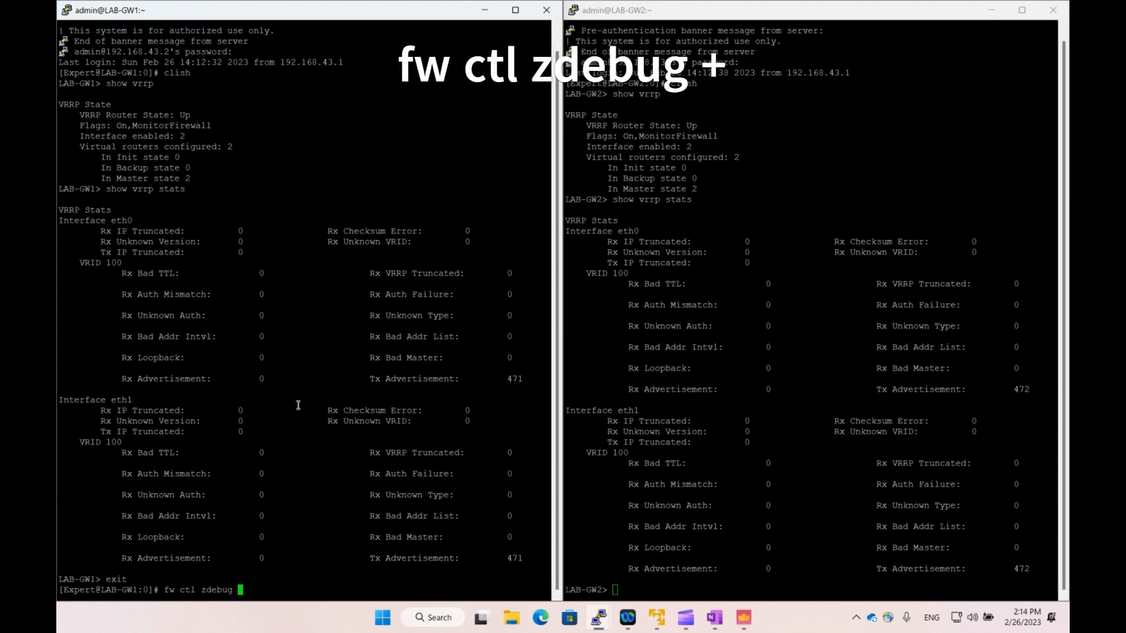
text(+ drop)
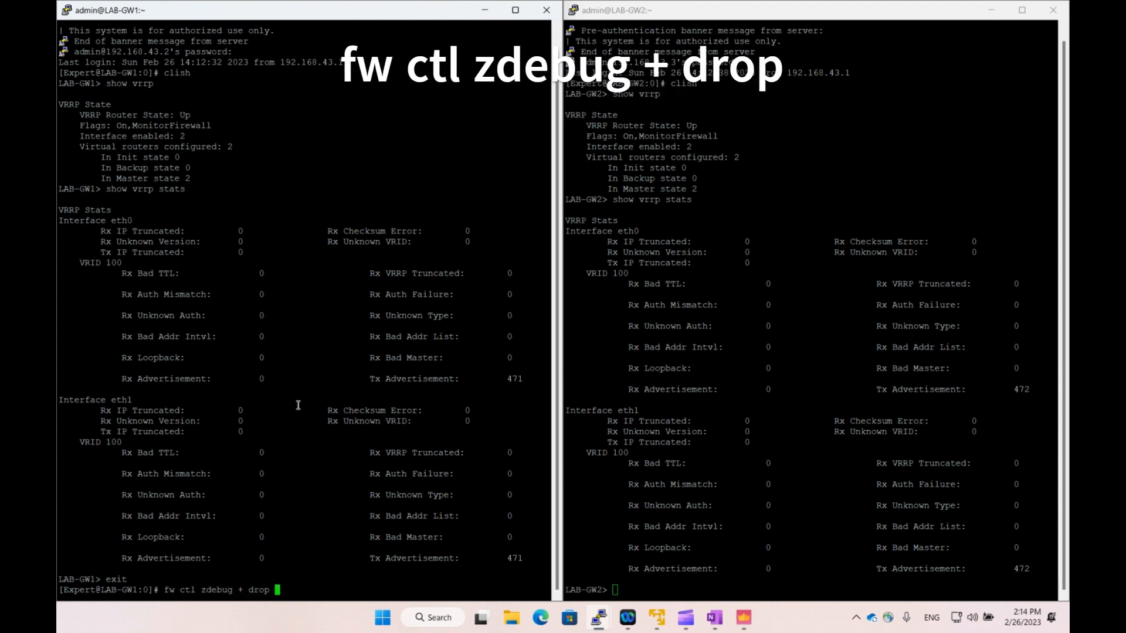
key(Return)
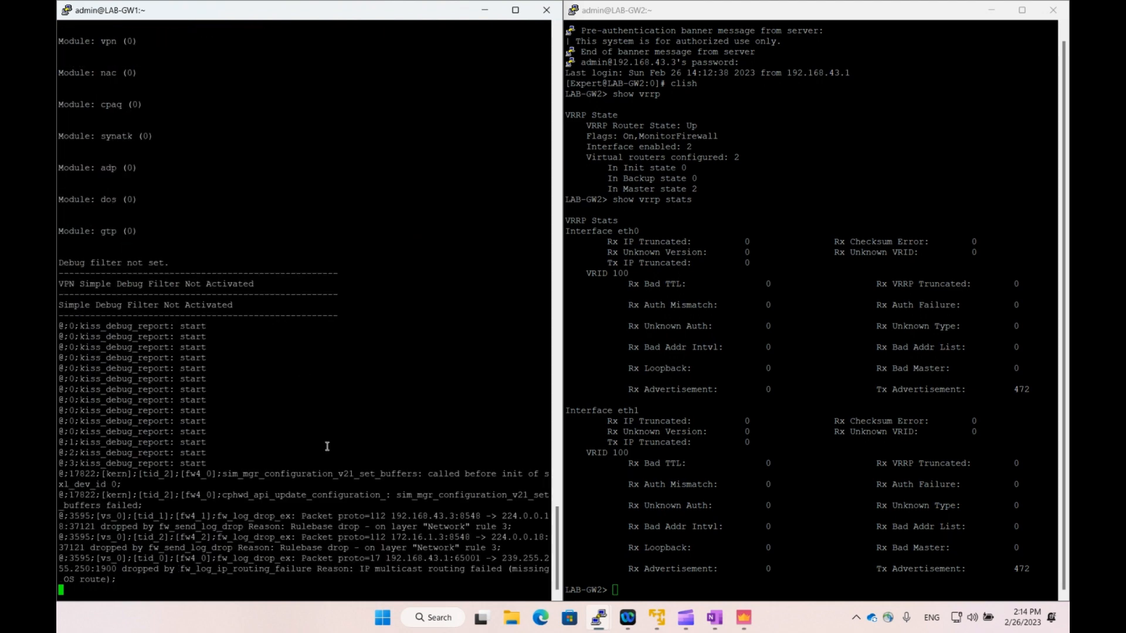
key(ctrl+c)
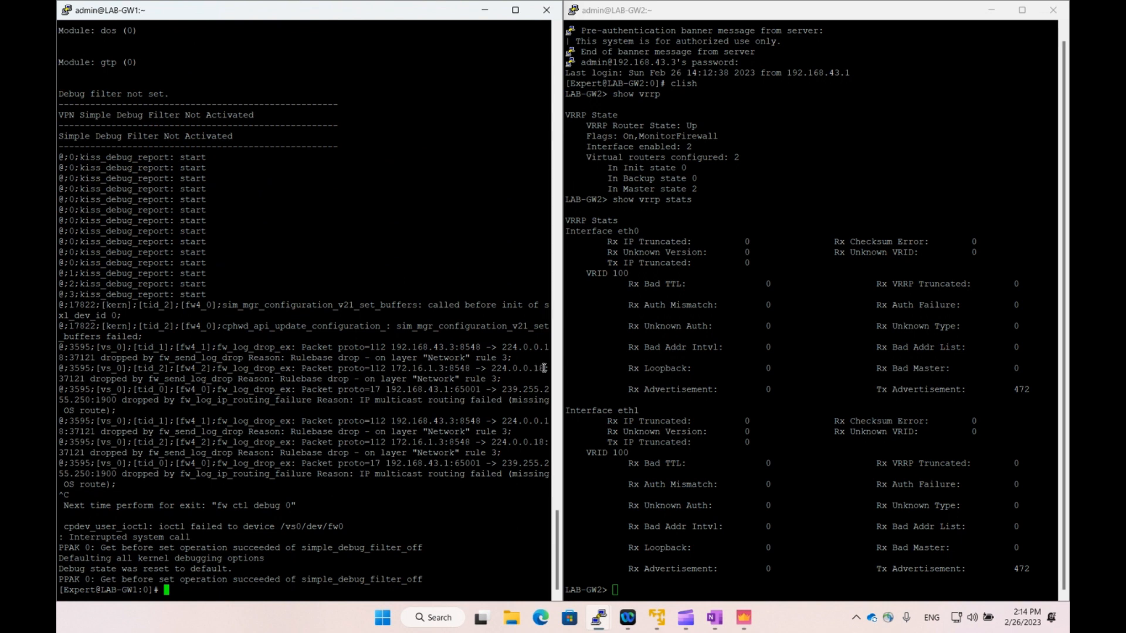
Highlight VRRP packets to 224.0.0.18 dropped by rule 3, then type a grep-filtered zdebug command.
drag(544, 367, 397, 368)
click(330, 373)
drag(282, 381, 382, 381)
click(432, 382)
drag(467, 379, 500, 380)
click(503, 380)
drag(491, 370, 537, 371)
click(464, 439)
text(fw ctl zdebug + drop | gre)
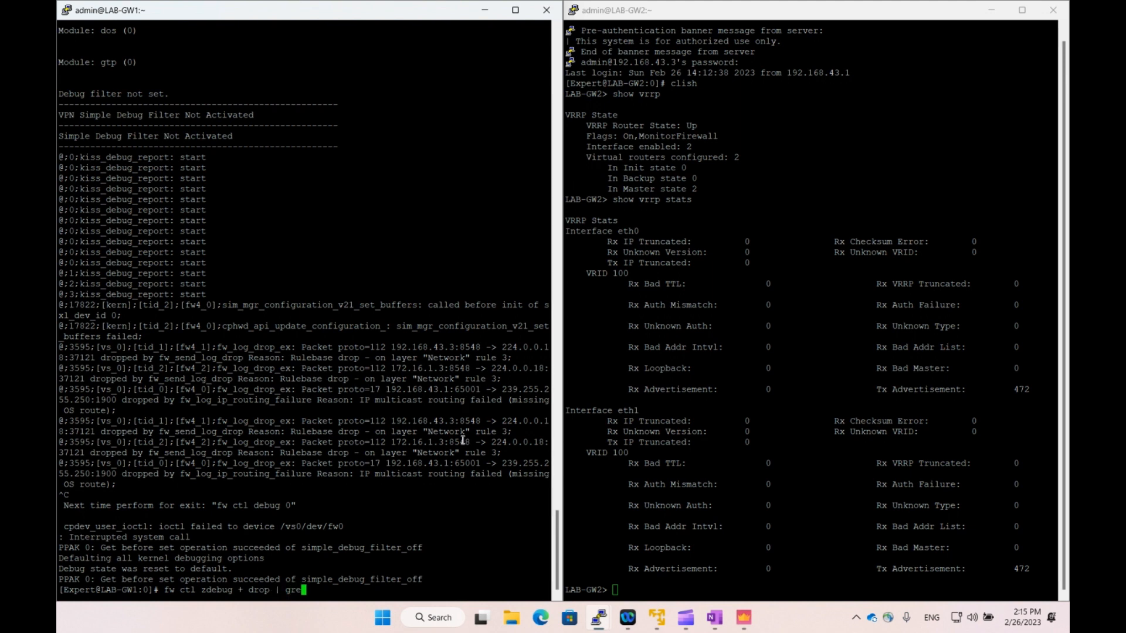
text(p 224.0.0.18)
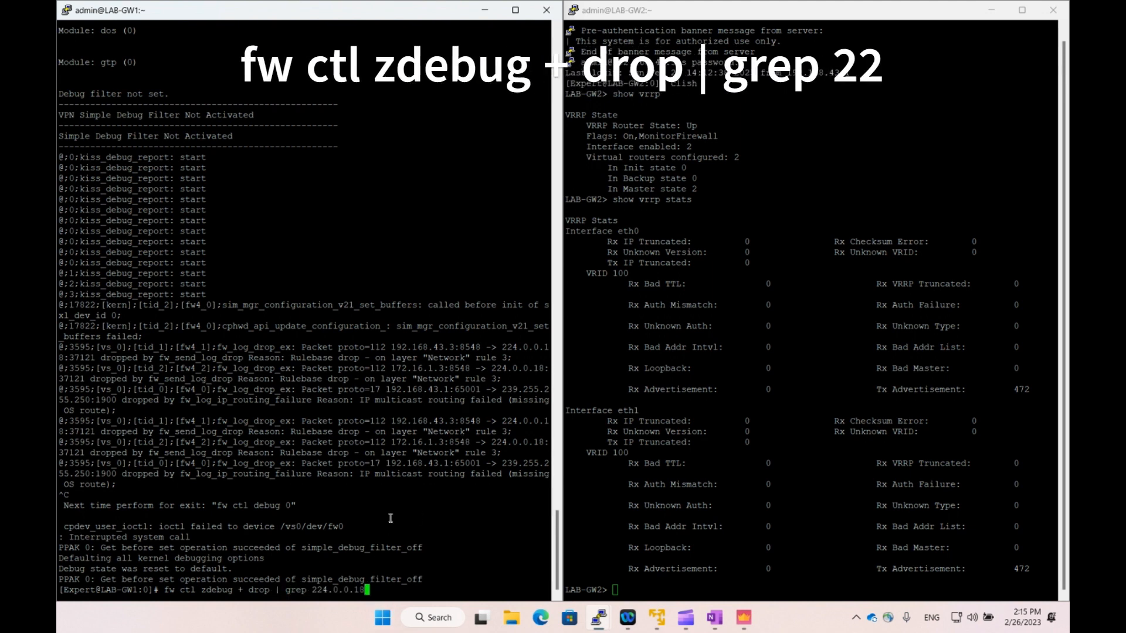
On LAB-GW2, exit clish and run fw ctl zdebug + drop | grep 224.0.0.18.
drag(165, 590, 364, 592)
click(375, 589)
click(733, 546)
text(exit)
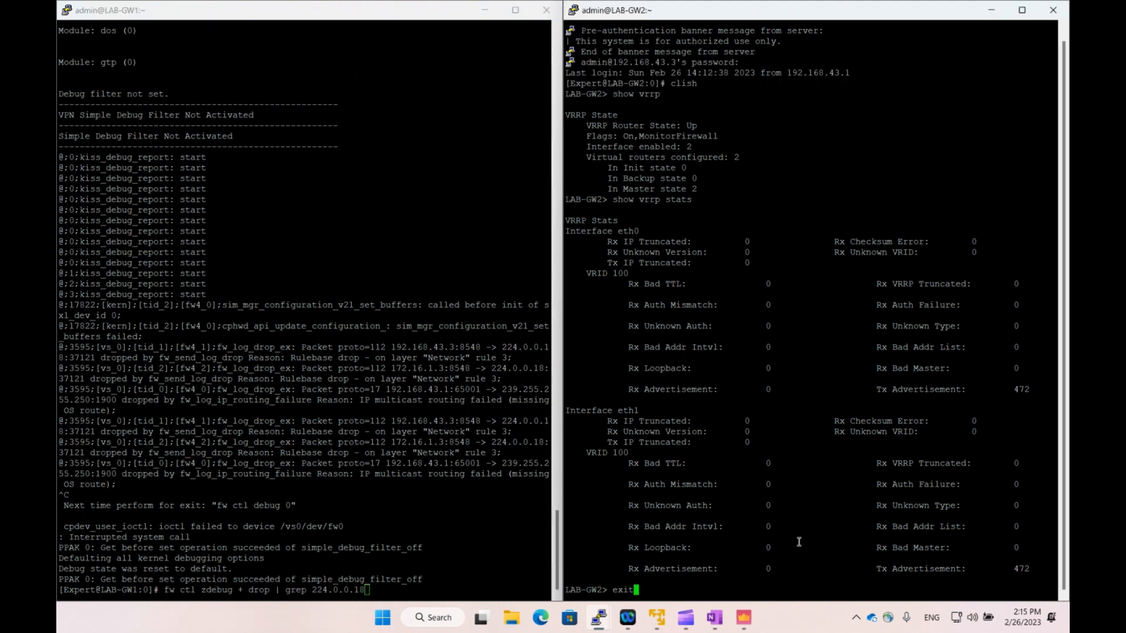
key(Return)
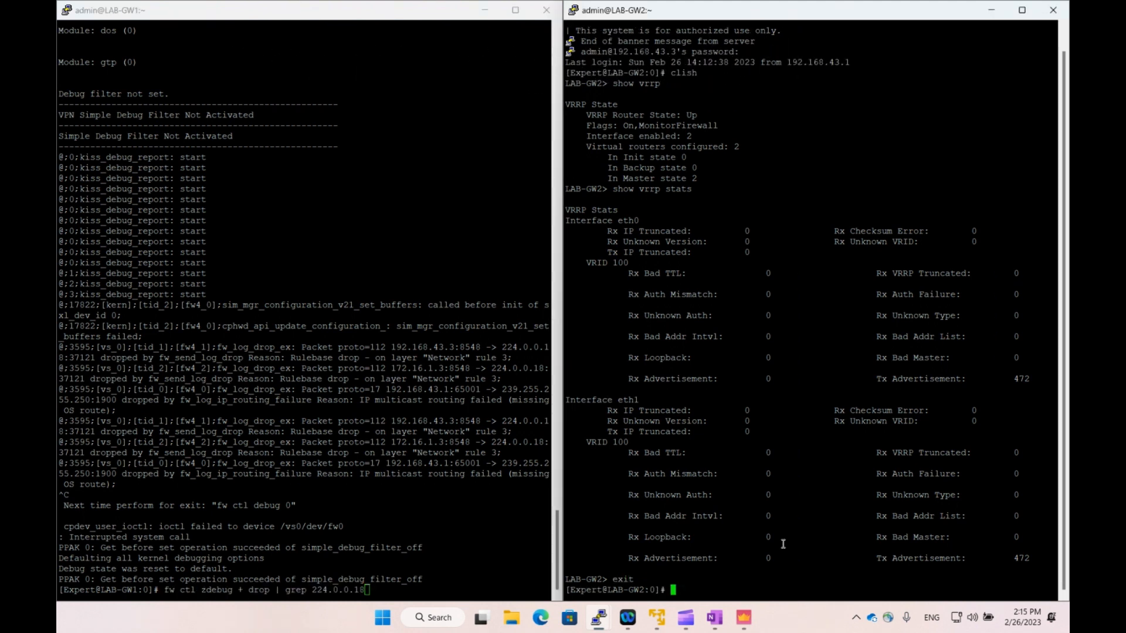
right_click(783, 544)
key(Return)
Run the filtered debug on LAB-GW1, stop both, note the rule 3 drops, and return to SmartConsole.
click(510, 549)
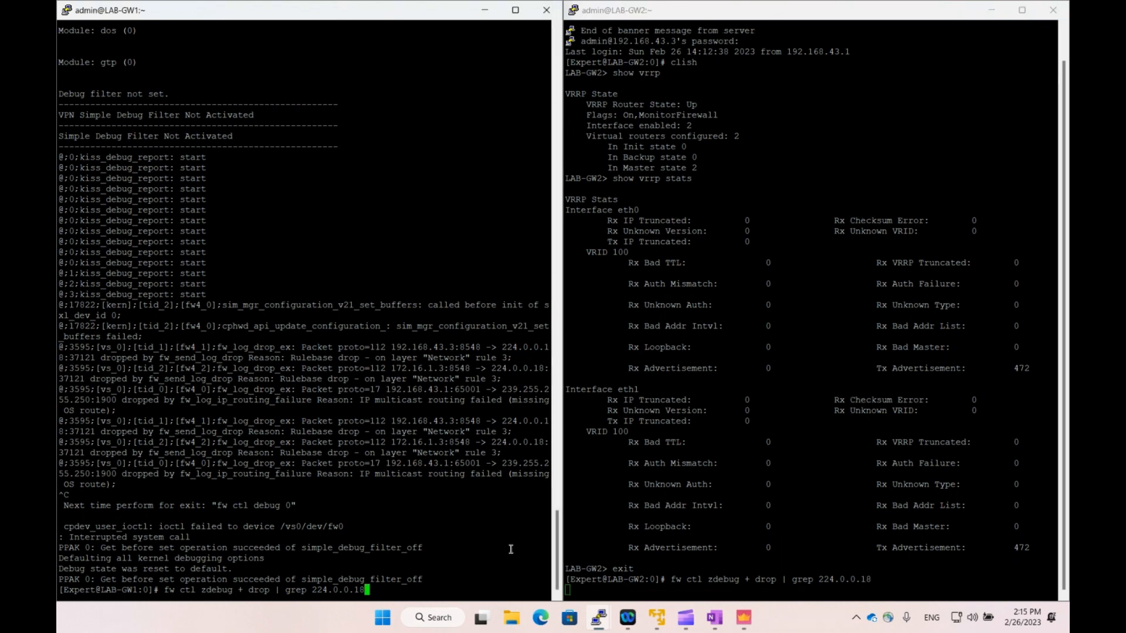
key(Return)
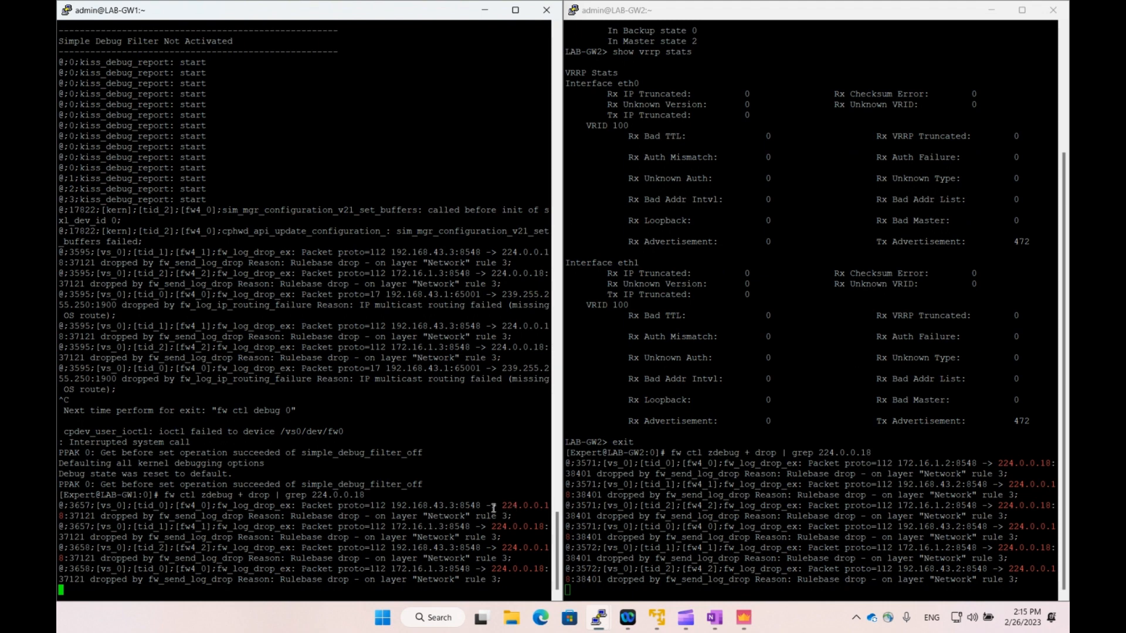
key(ctrl+c)
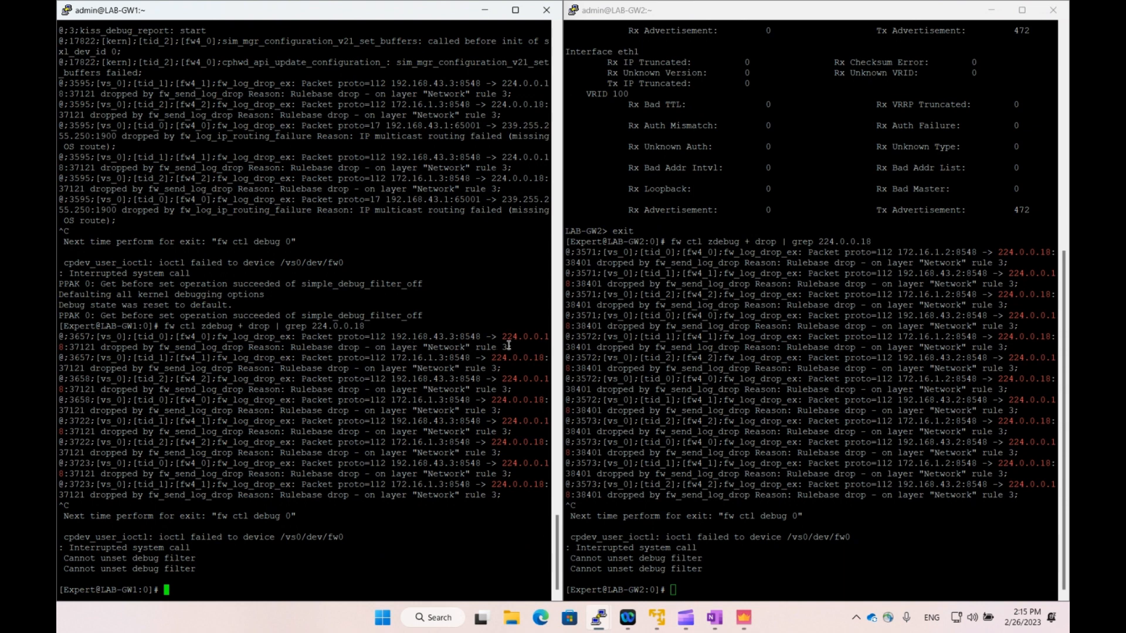
drag(508, 347, 445, 347)
click(445, 348)
click(743, 618)
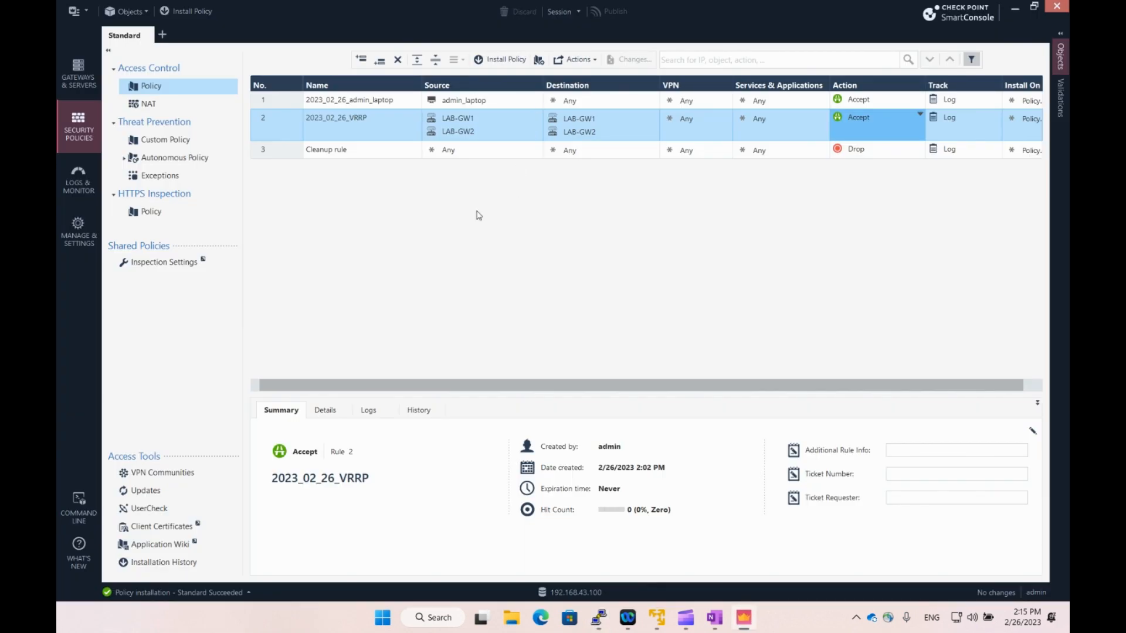
Re-fetch LAB-Cluster's interfaces Without Topology, check eth0, eth1, eth2 (Sync), and click OK.
click(83, 84)
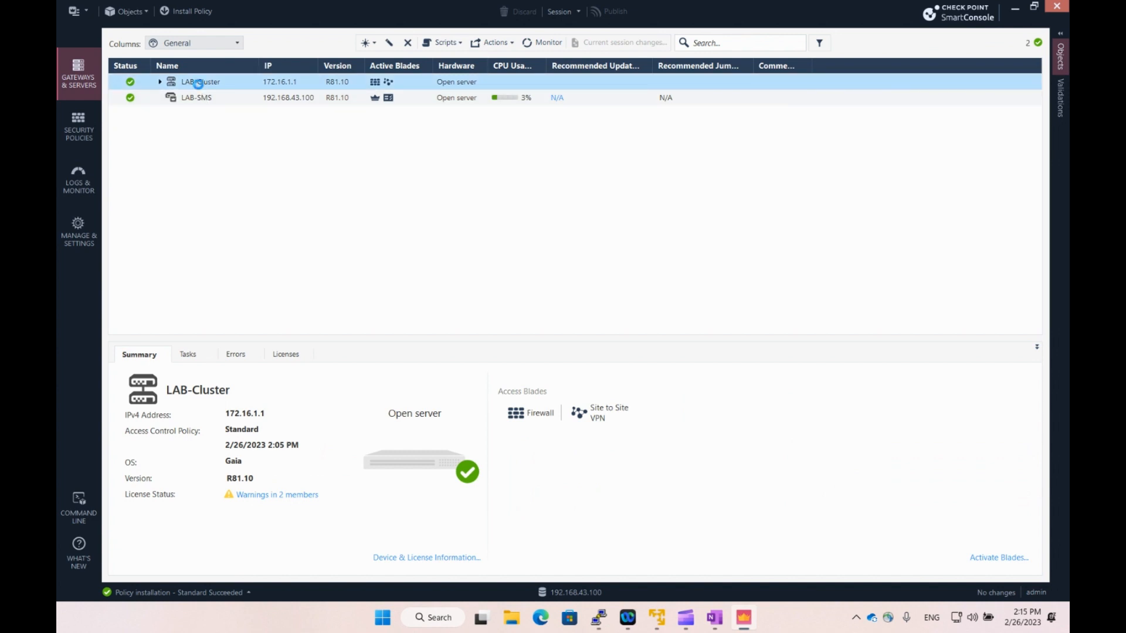
click(356, 136)
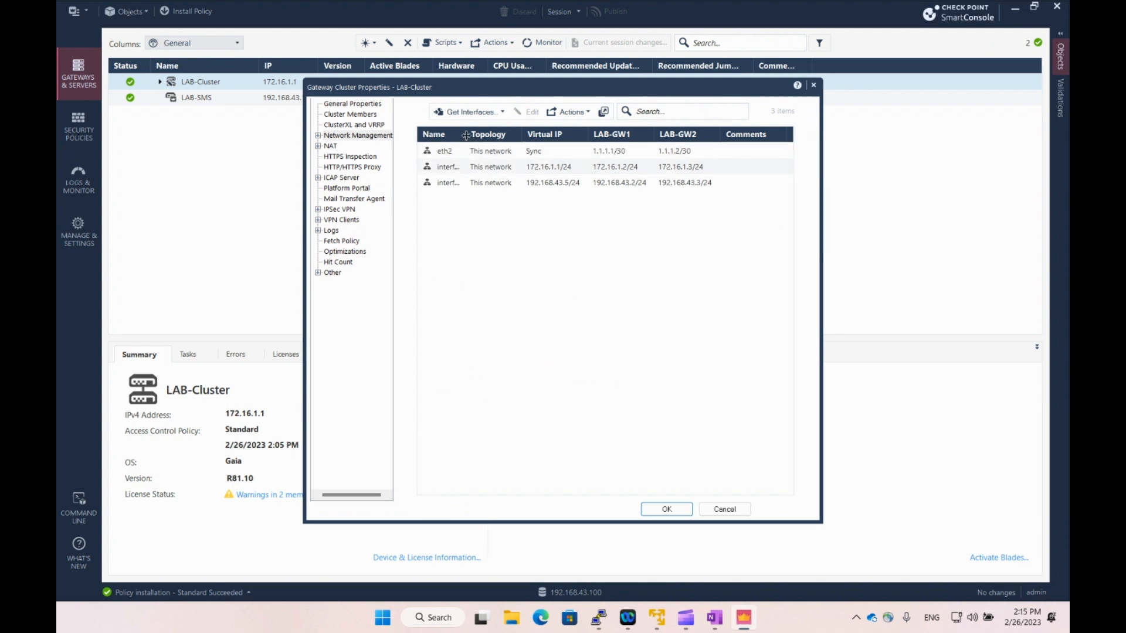
drag(466, 135, 502, 137)
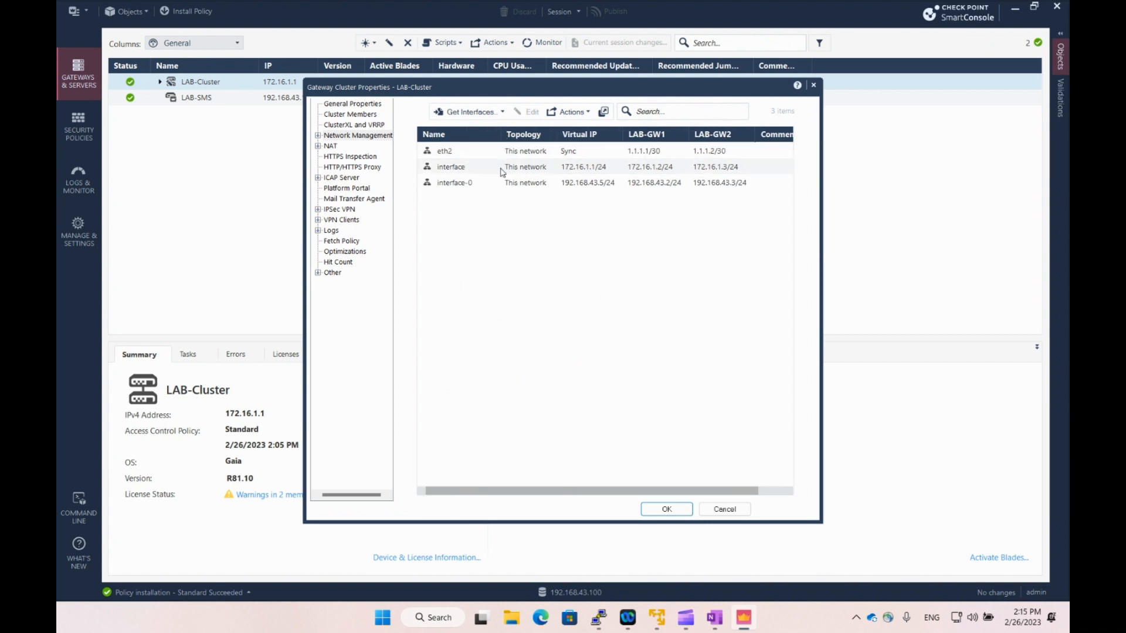
click(491, 116)
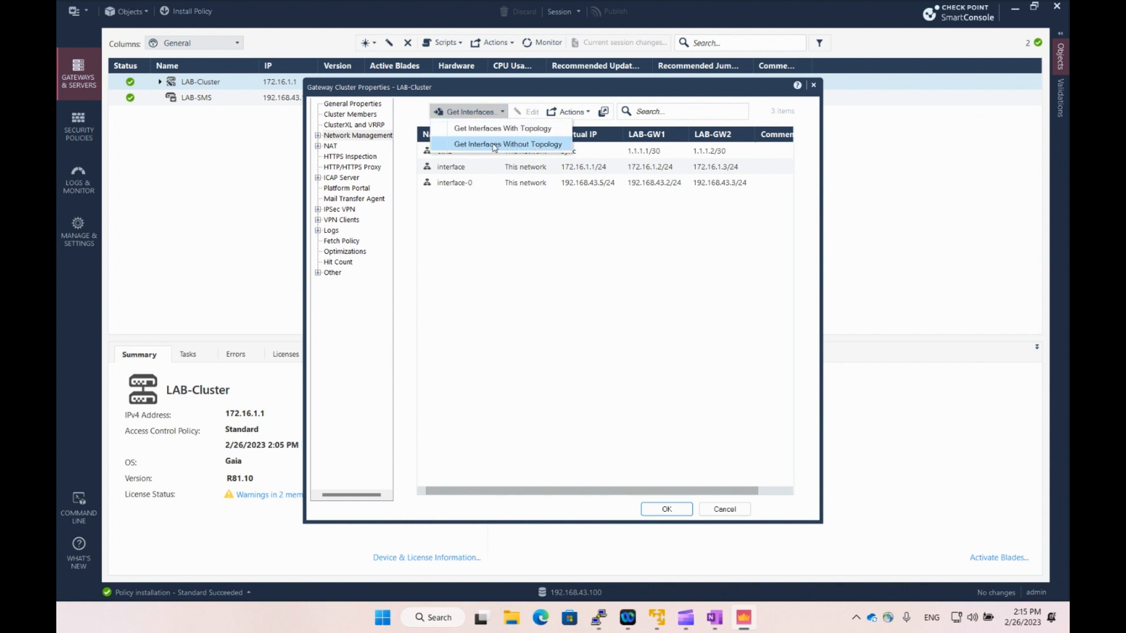
click(495, 147)
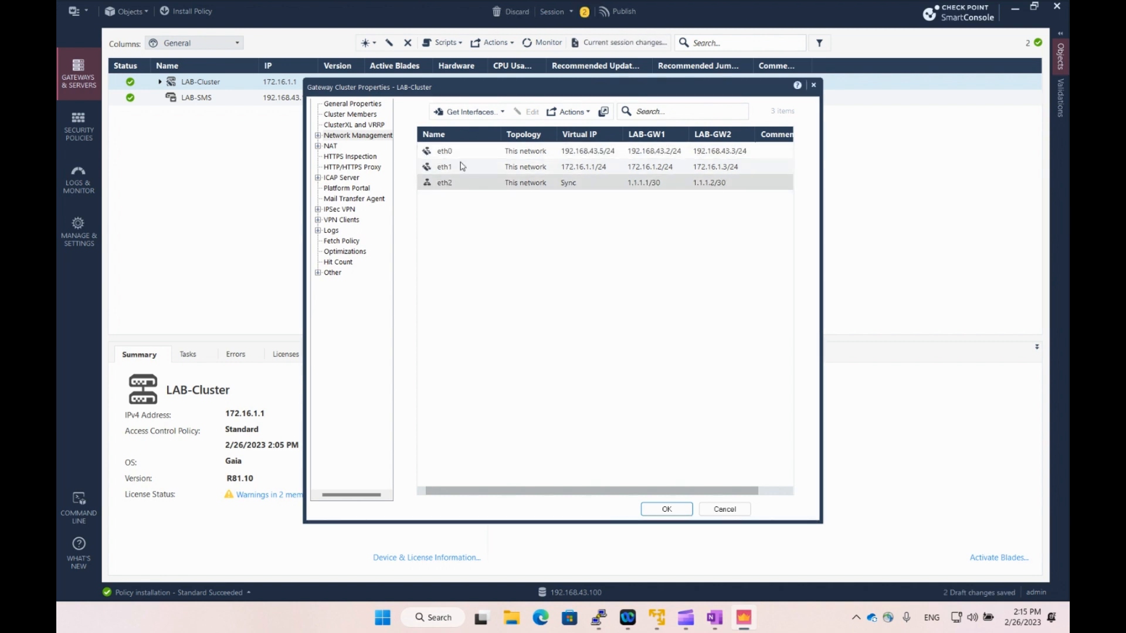
click(460, 183)
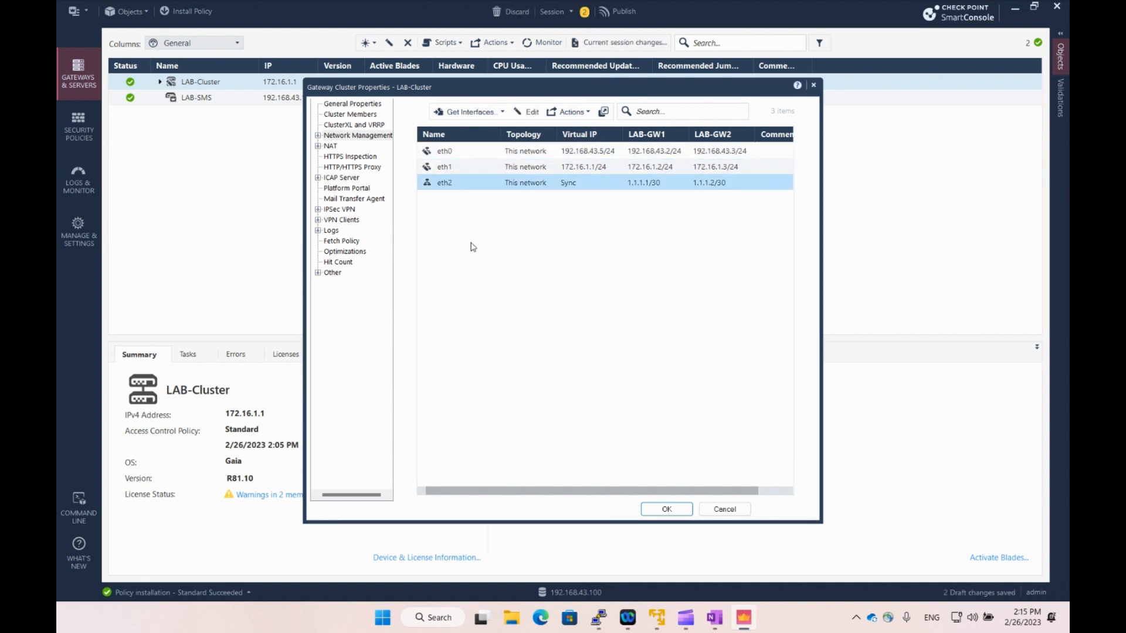
click(657, 511)
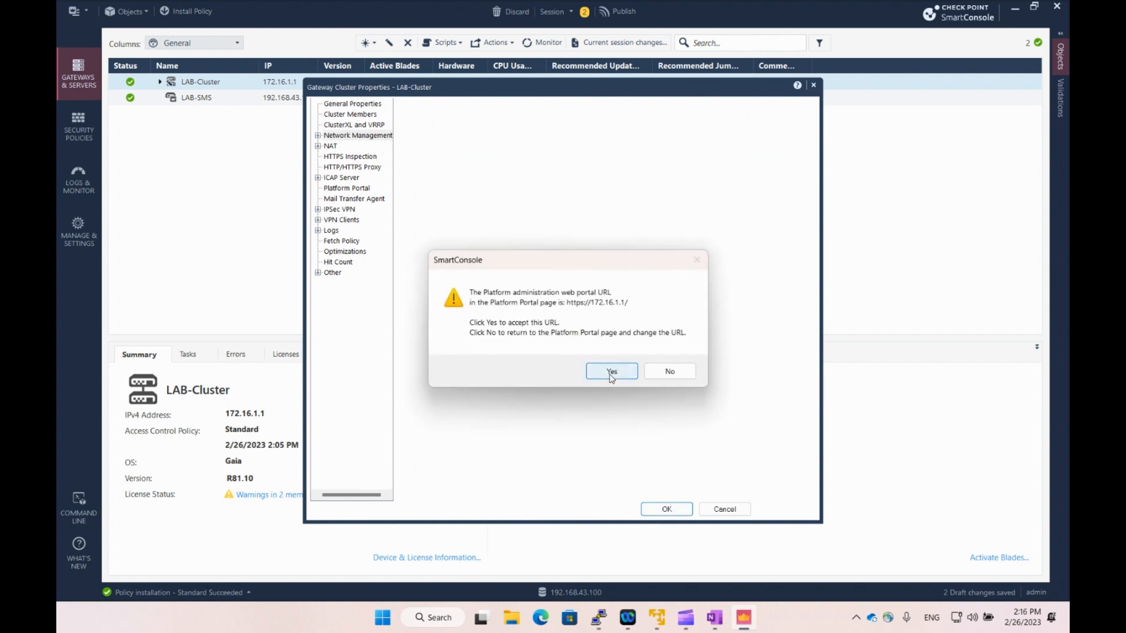
Accept the platform portal URL, publish the 5 draft changes, and return to the policy rulebase.
click(611, 373)
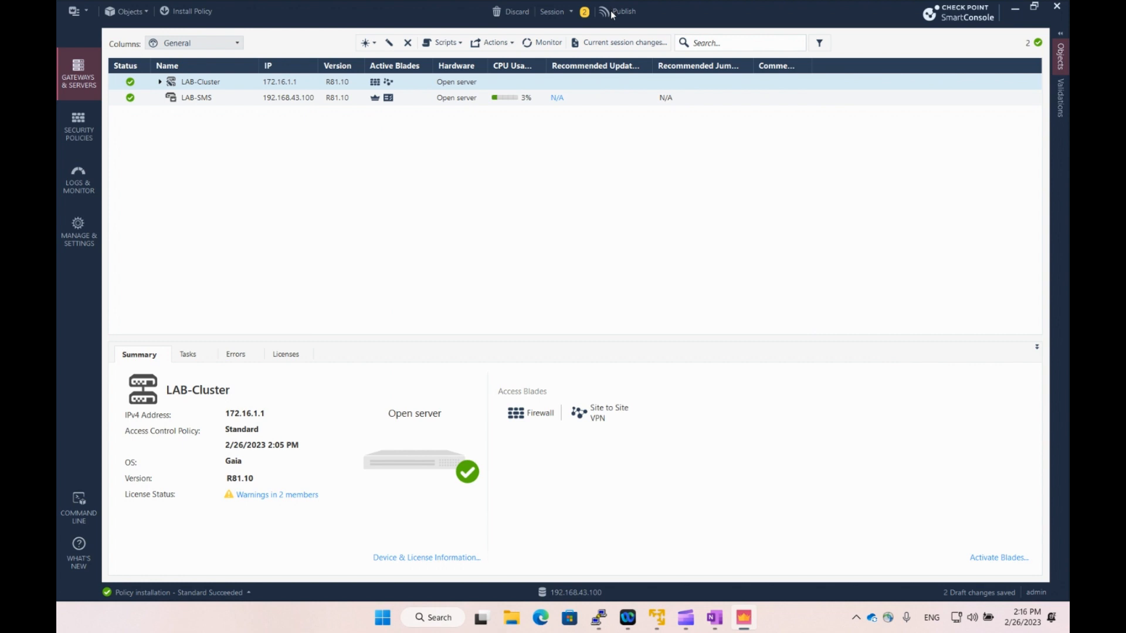
click(610, 12)
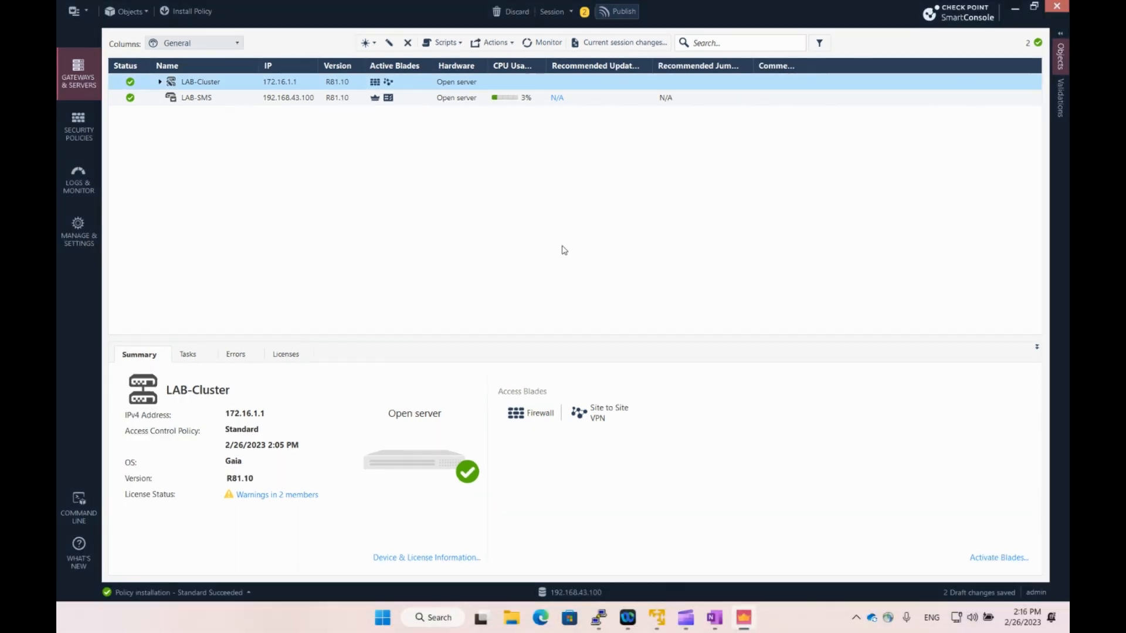
click(612, 400)
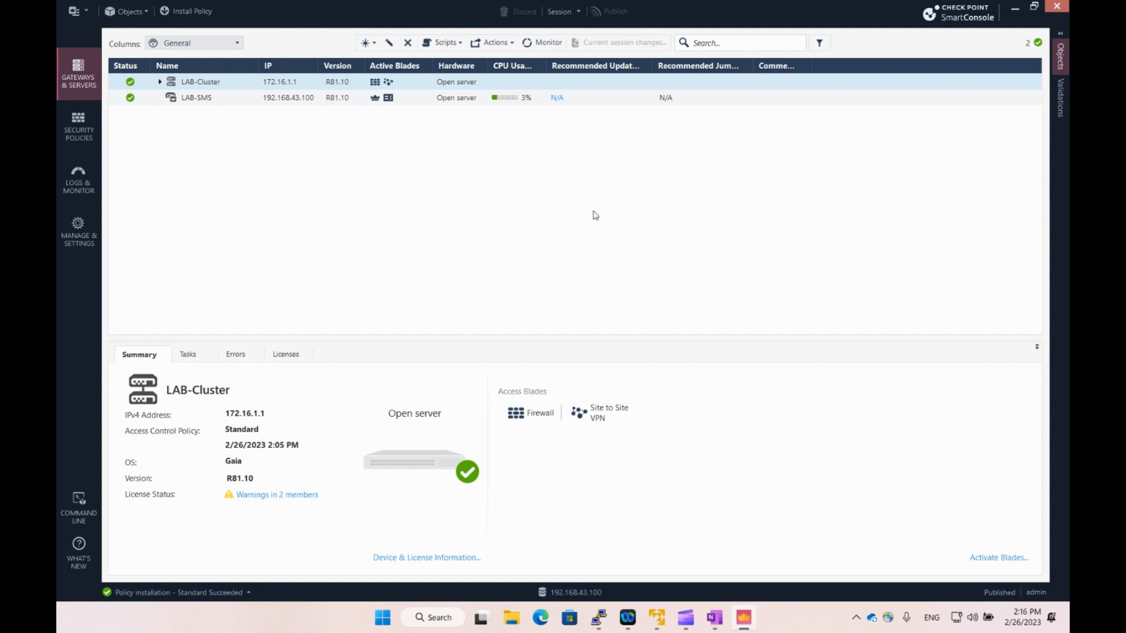
click(77, 126)
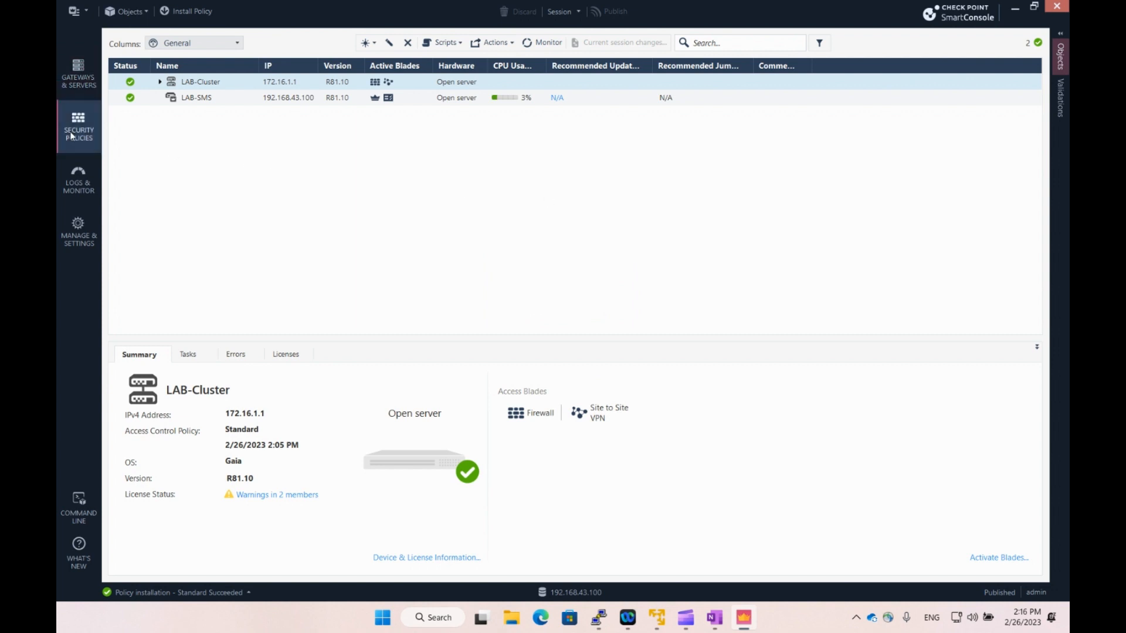
Inspect LAB-GW1's member properties, IPv4 address 192.168.43.2, and cancel without changes.
click(459, 118)
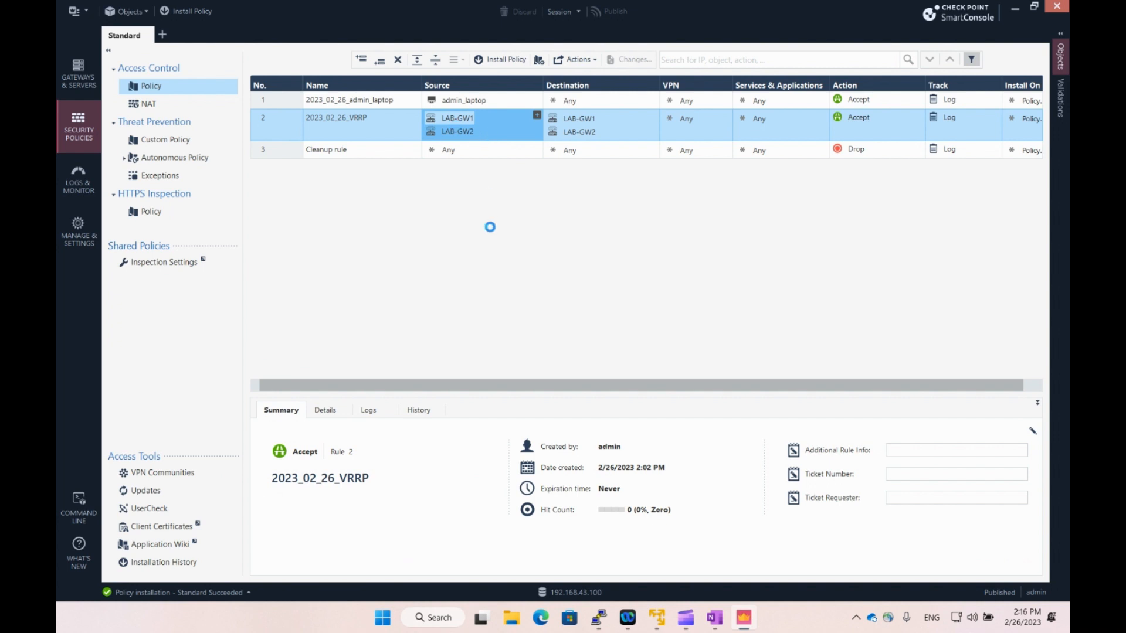
click(485, 229)
key(Tab)
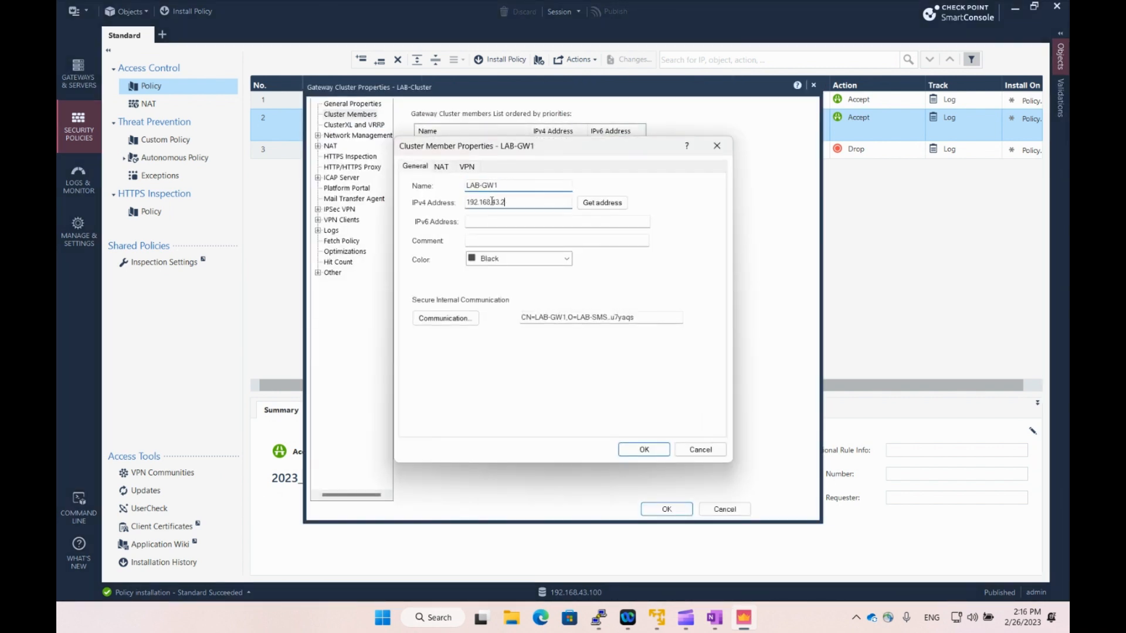
click(524, 205)
click(701, 449)
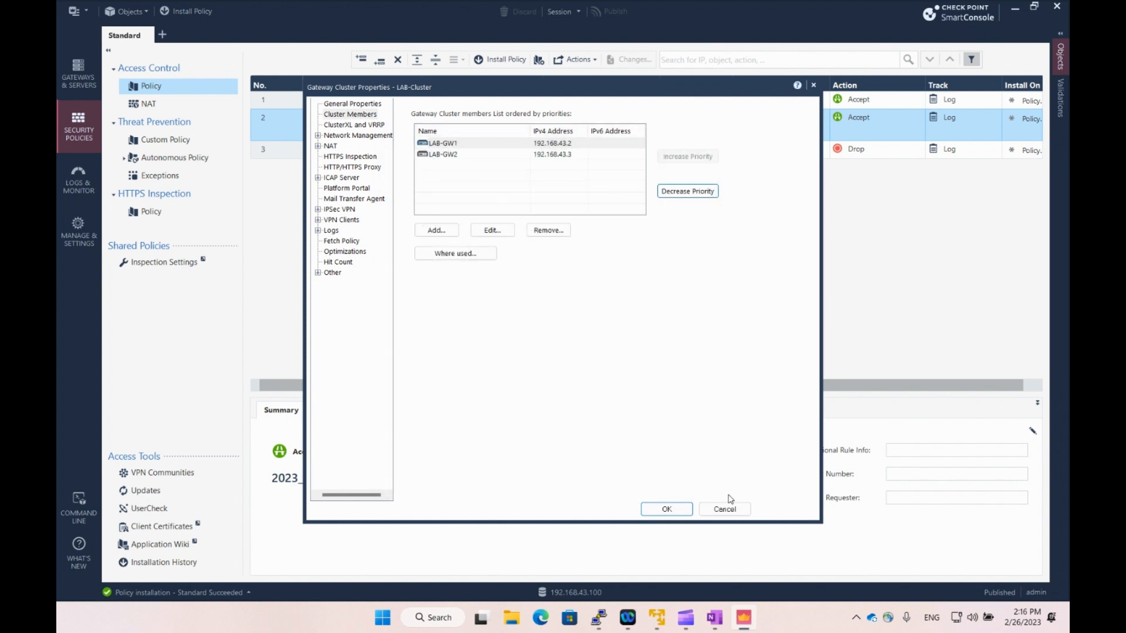
Inspect LAB-GW2's member properties, then cancel it and the cluster properties unchanged.
click(446, 155)
click(492, 231)
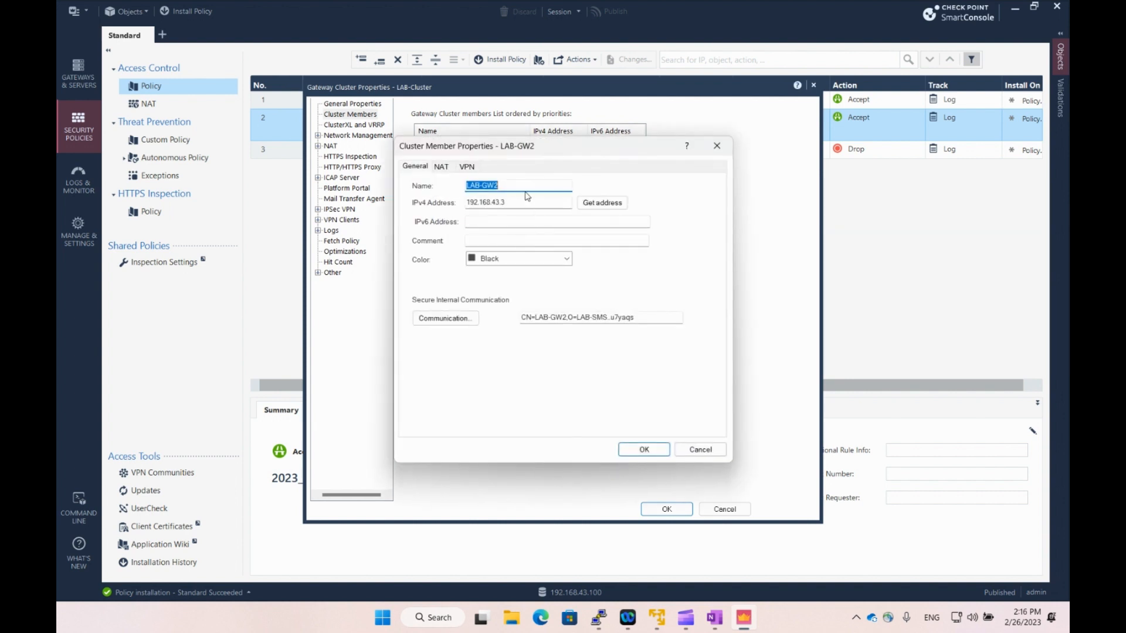
key(Tab)
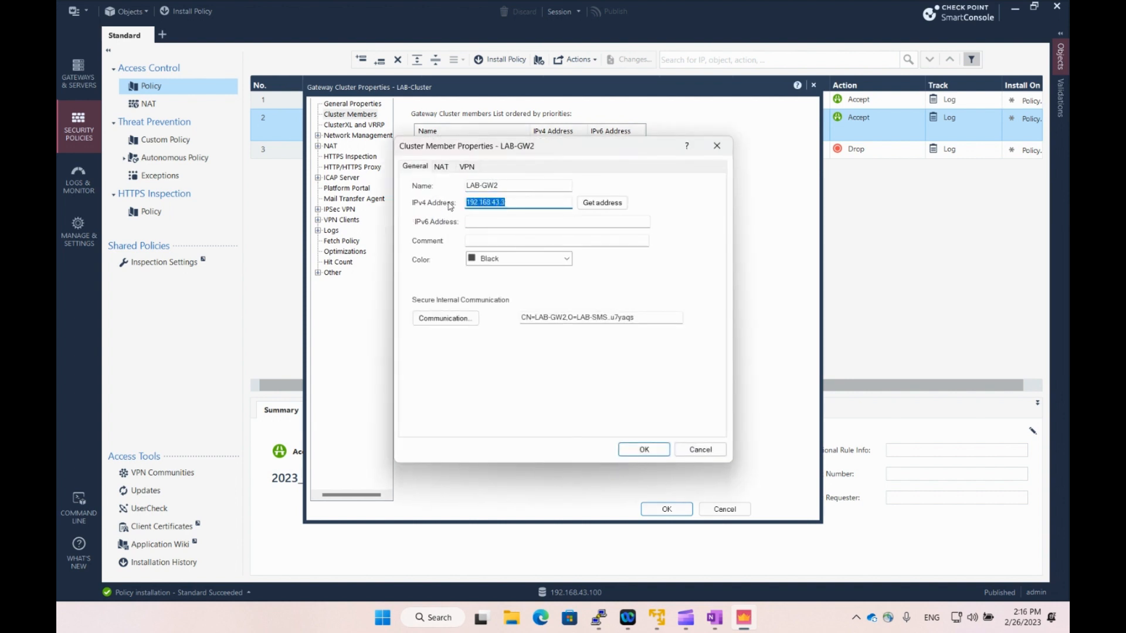
click(701, 450)
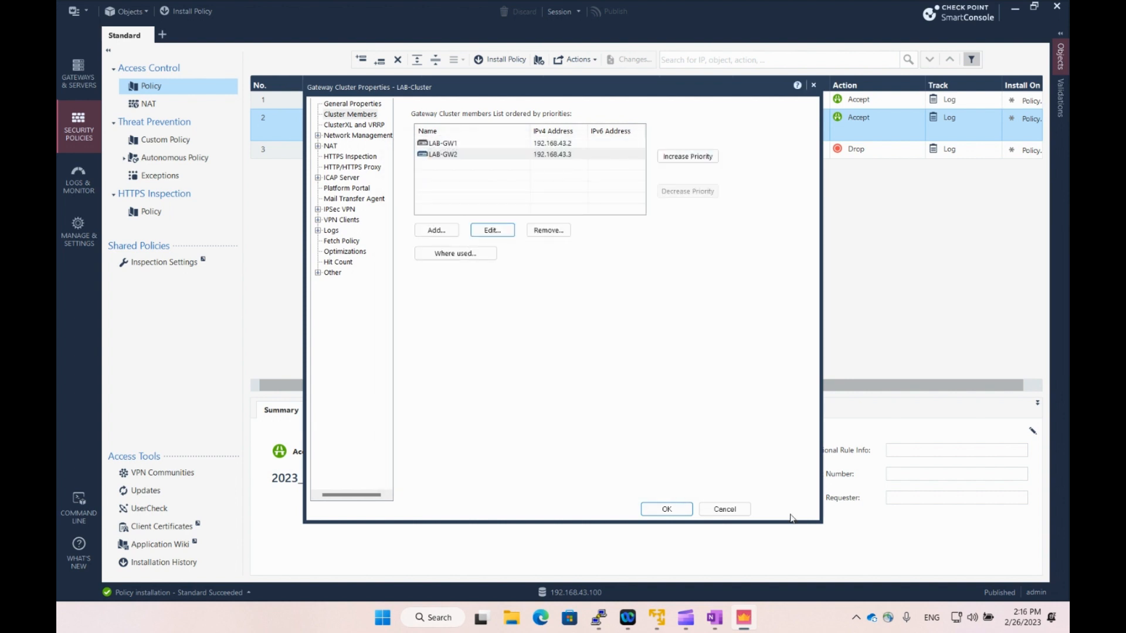
click(724, 509)
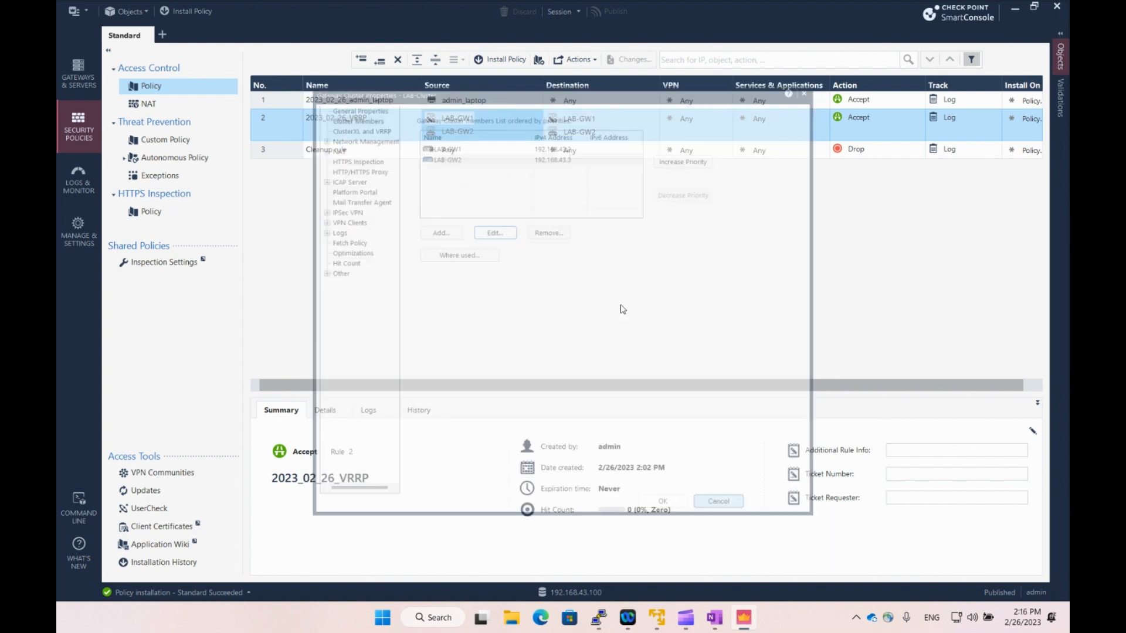
right_click(458, 135)
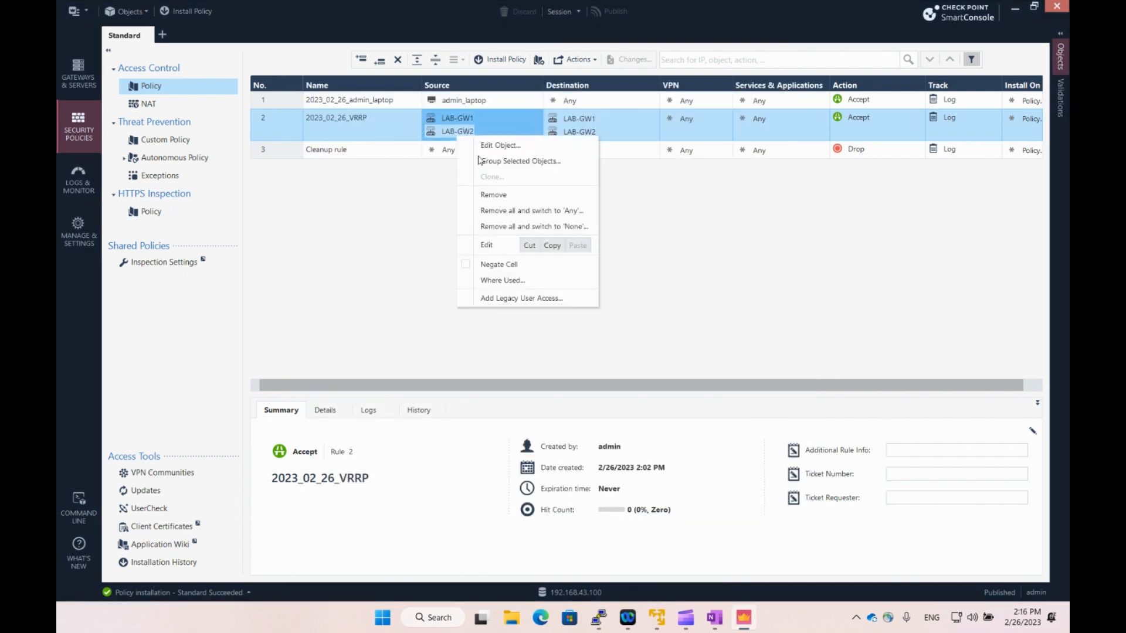
Remove LAB-GW1 and LAB-GW2 from rule 2's source and destination.
click(498, 194)
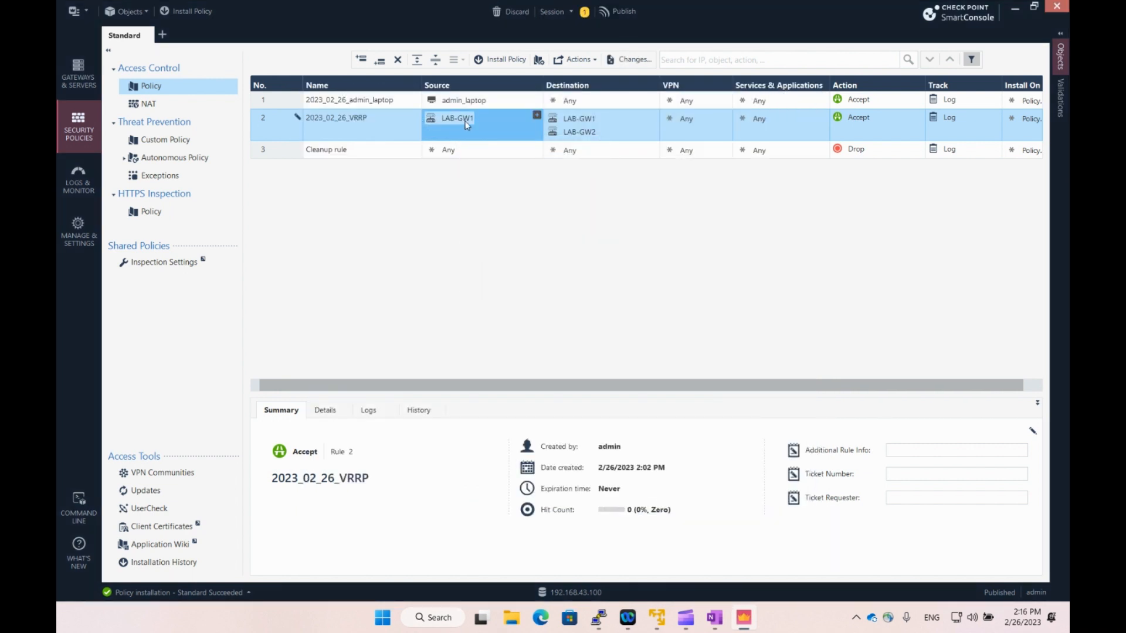
right_click(463, 122)
click(499, 179)
right_click(567, 120)
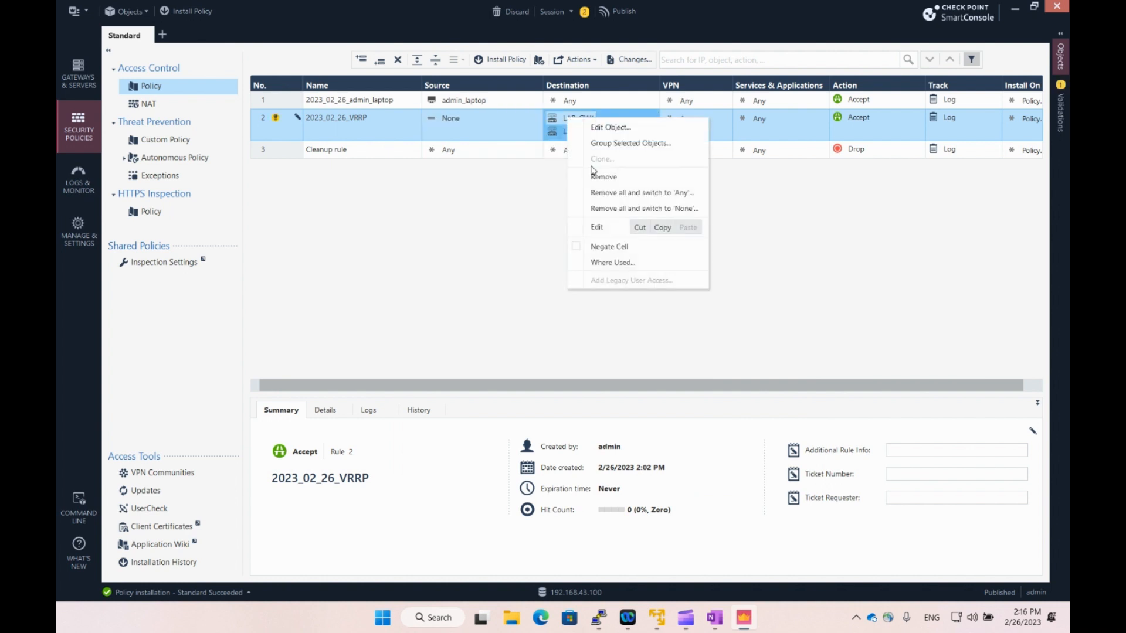
click(600, 179)
right_click(580, 119)
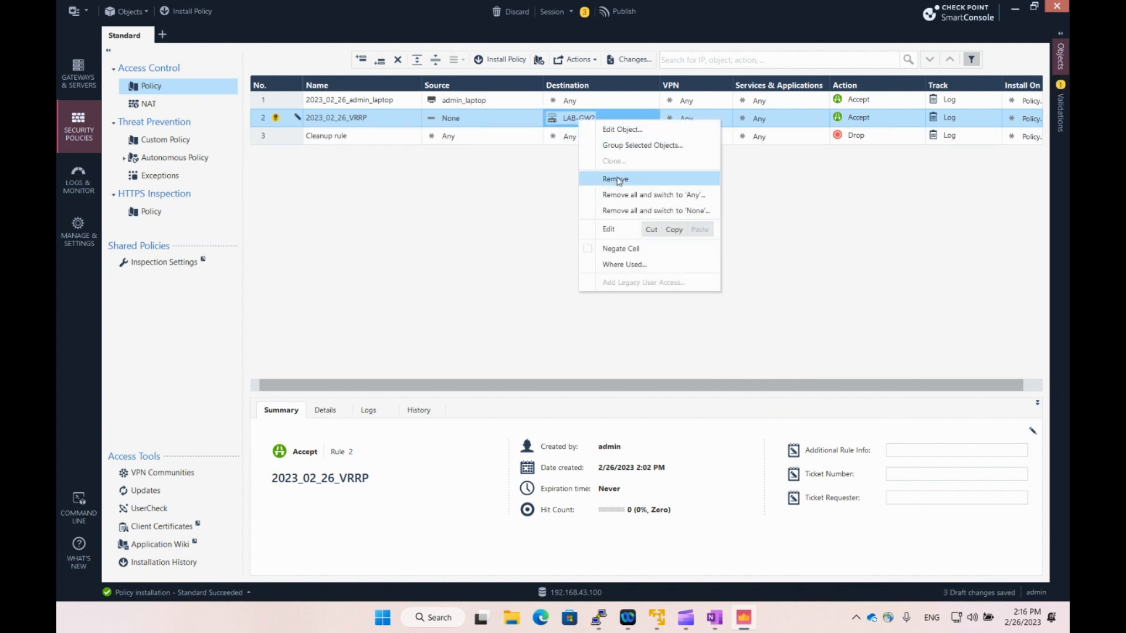
click(604, 177)
Set rule 2's source to LAB-Cluster and its destination to Any.
click(493, 121)
right_click(454, 119)
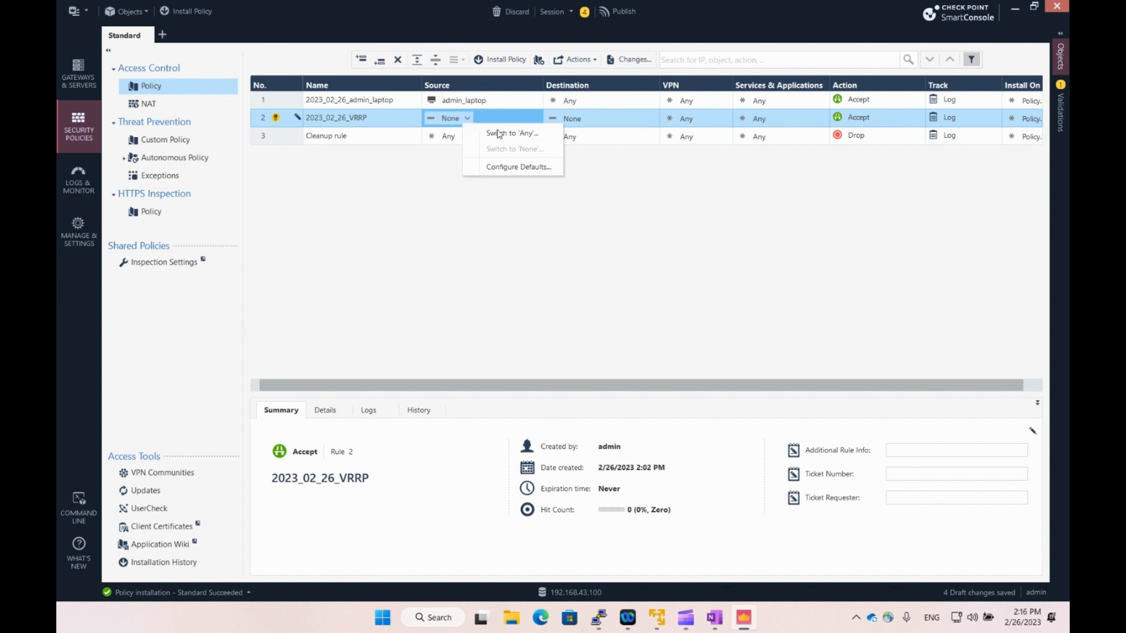
key(Escape)
click(536, 115)
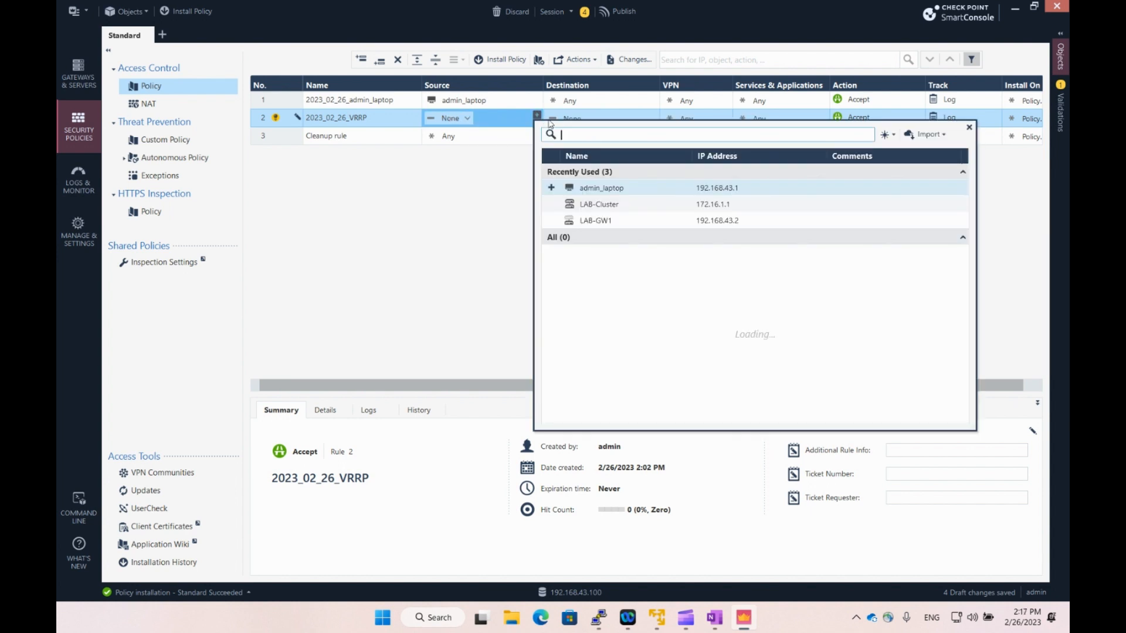
click(577, 205)
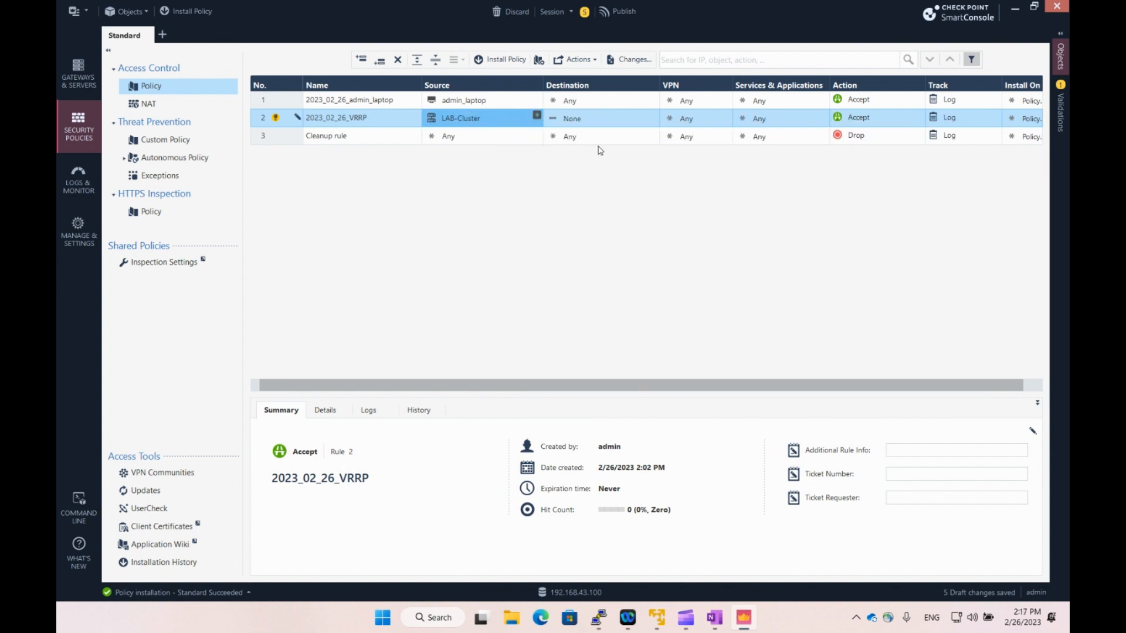
click(610, 121)
right_click(585, 121)
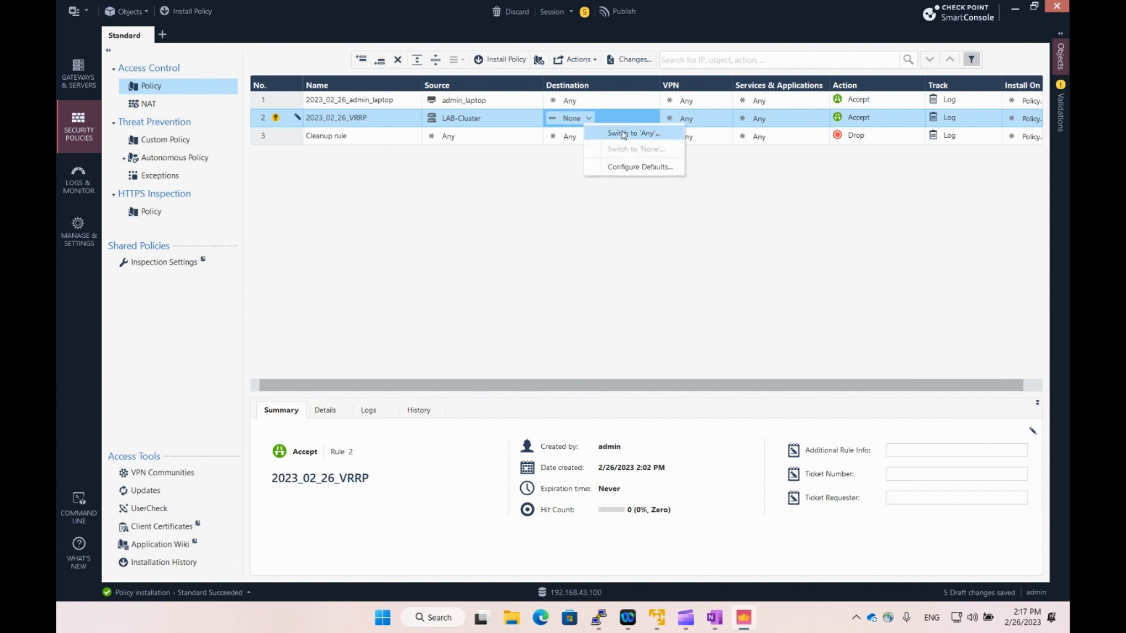
click(609, 130)
Add the vrrp service to rule 2 and start publishing the changes.
click(785, 120)
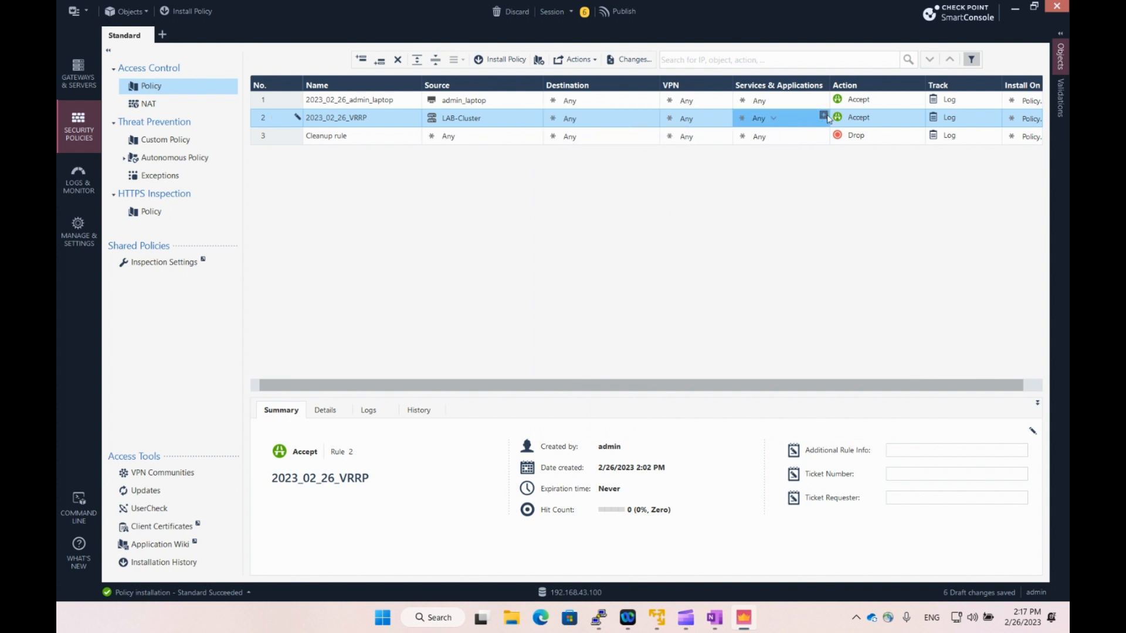
click(823, 115)
text(vr)
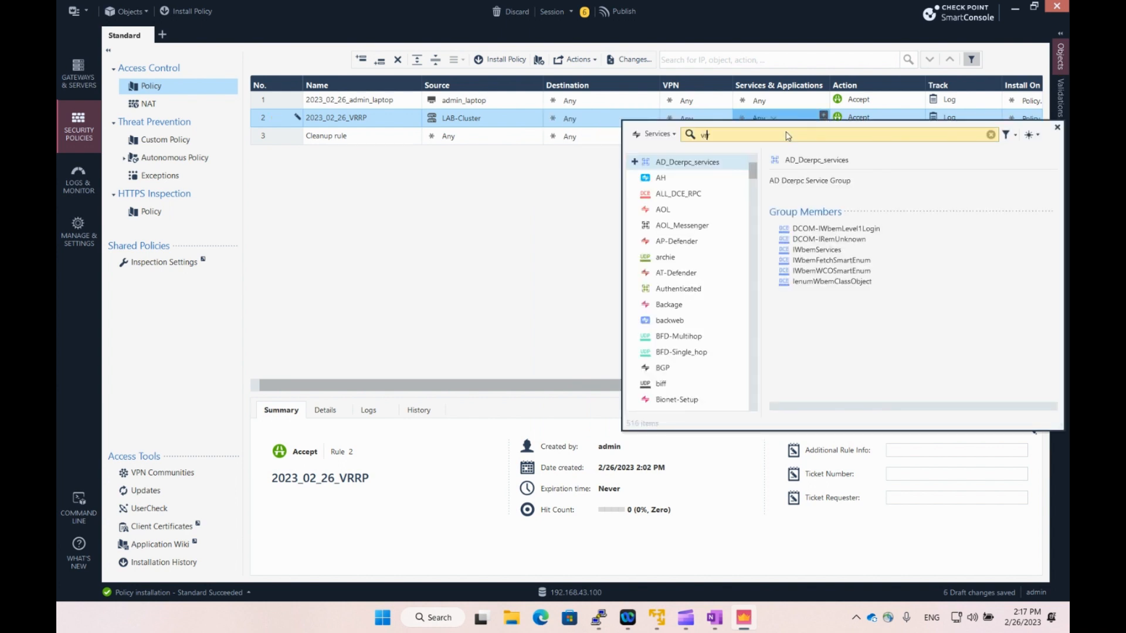
text(rp)
click(634, 161)
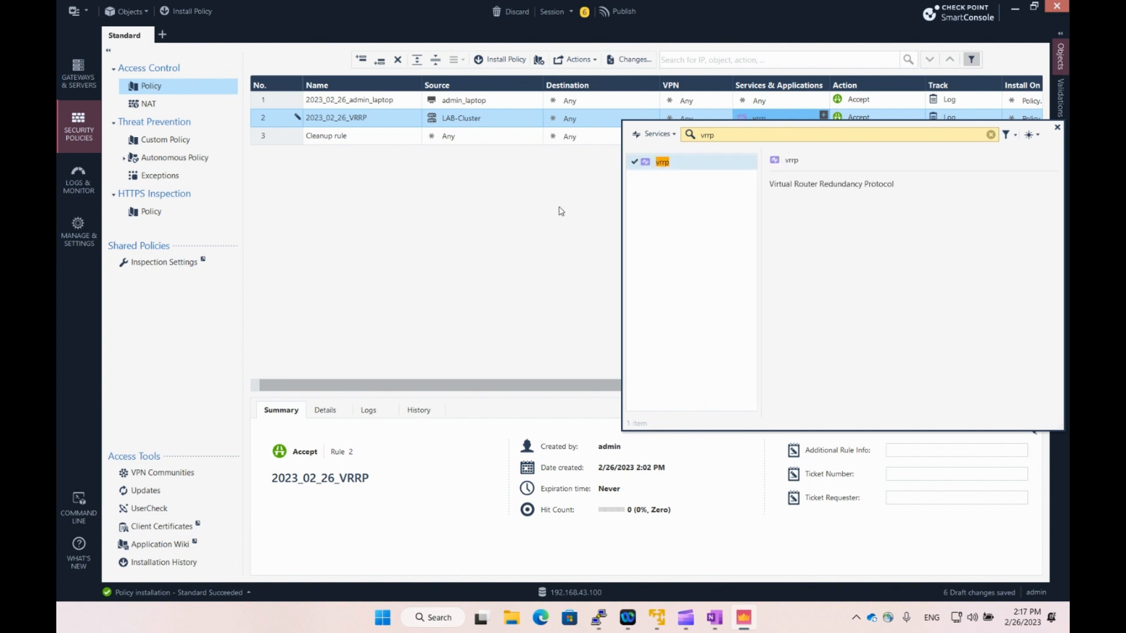
click(557, 211)
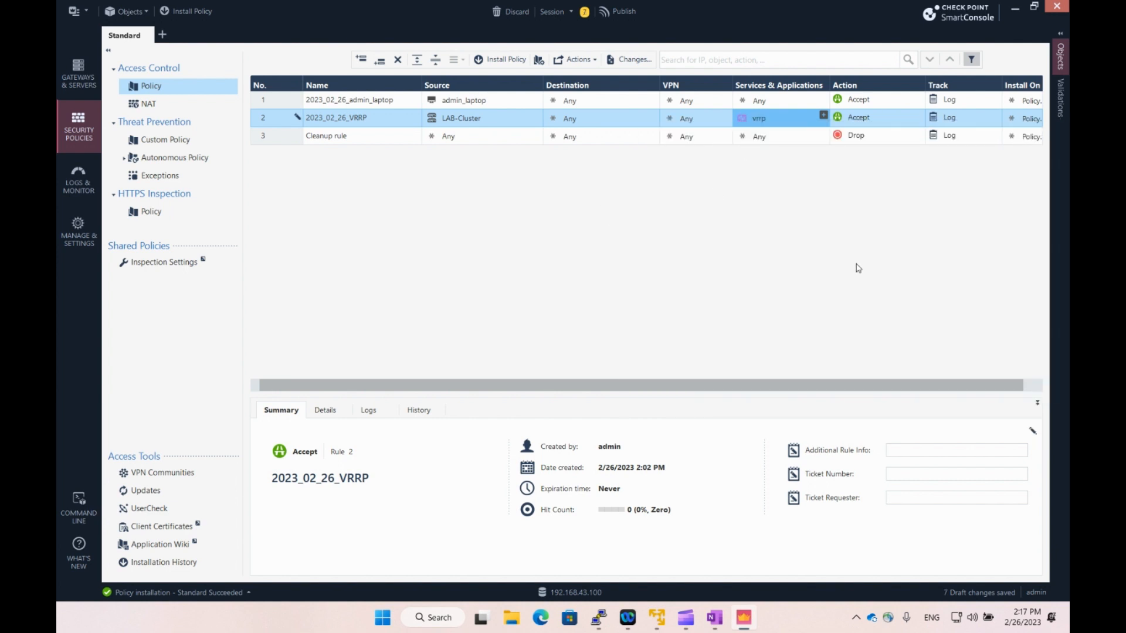
click(618, 11)
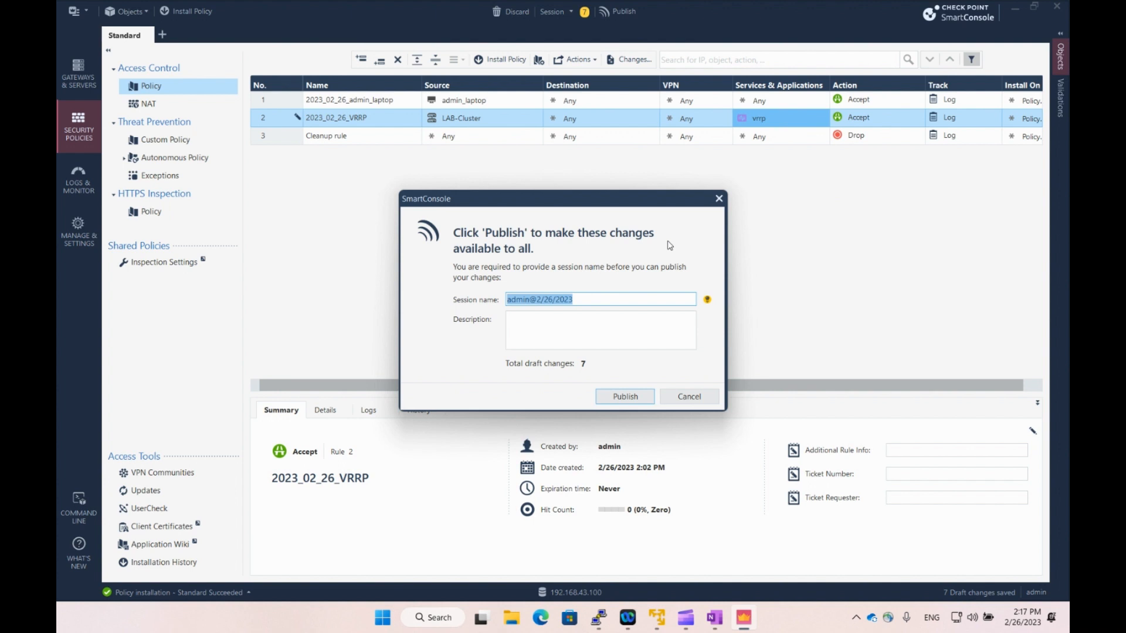
Publish the session, install the Standard policy on LAB-Cluster, and close the details once it succeeds.
click(625, 396)
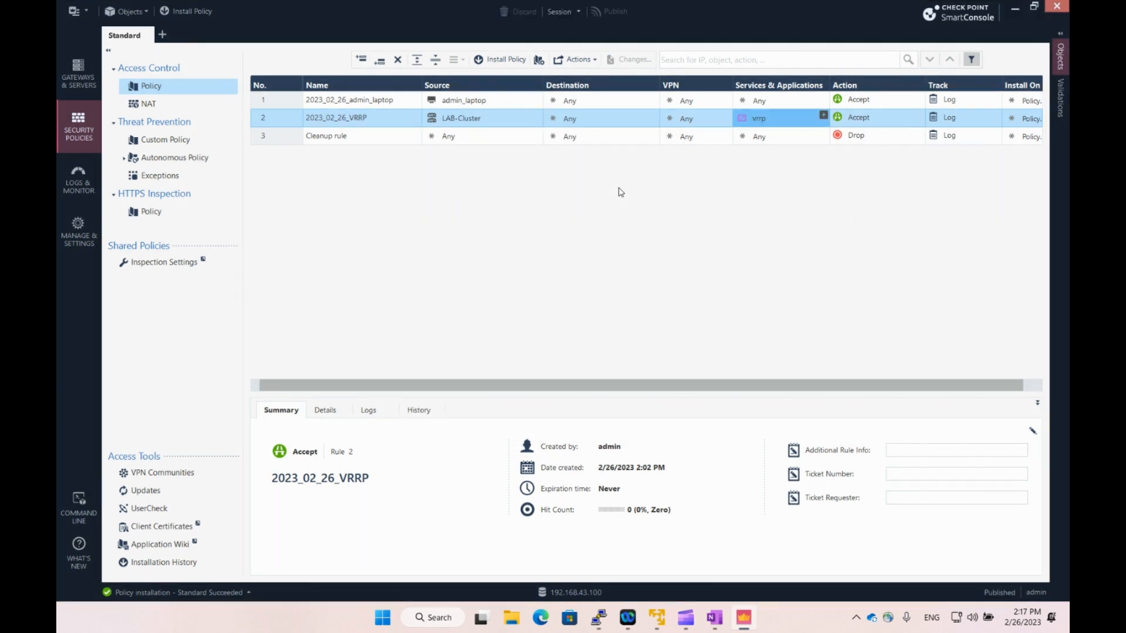
click(520, 61)
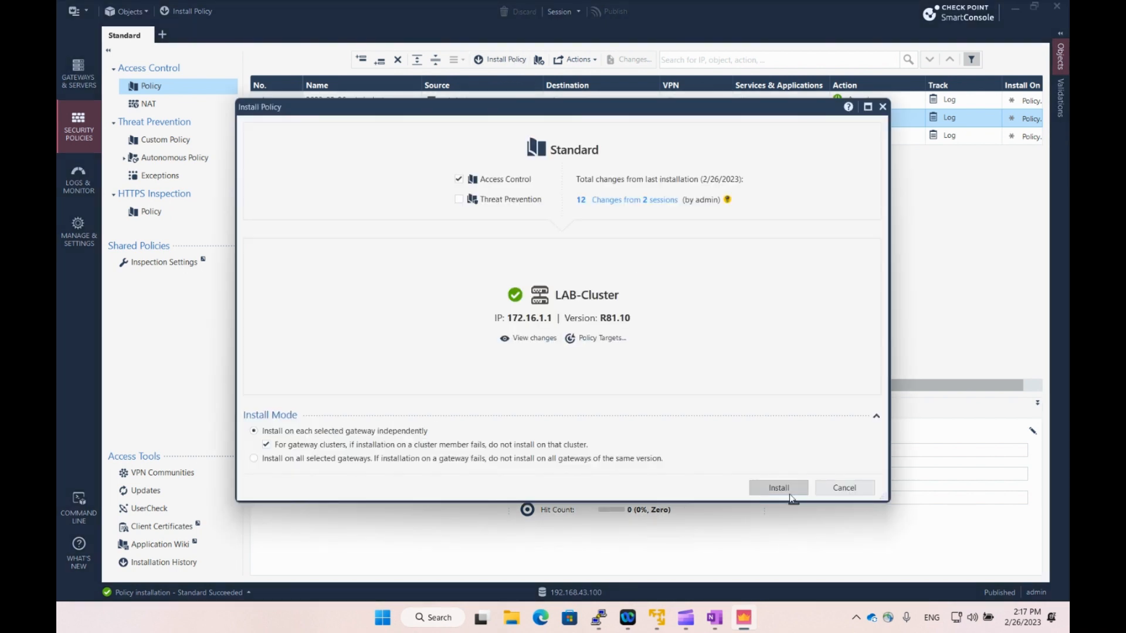
click(775, 499)
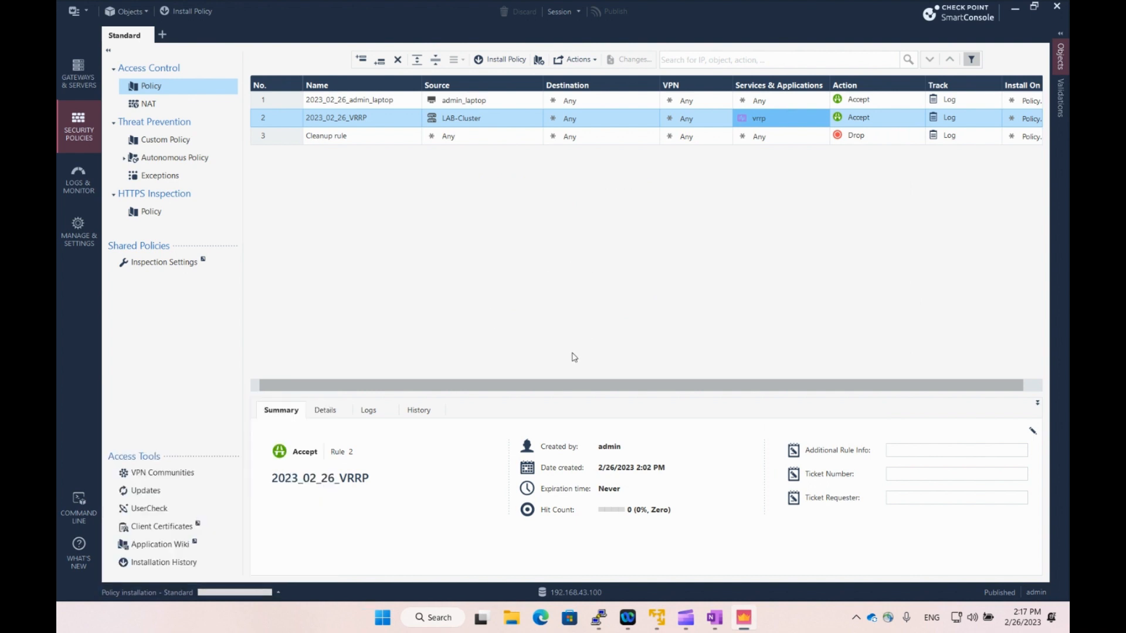
click(279, 593)
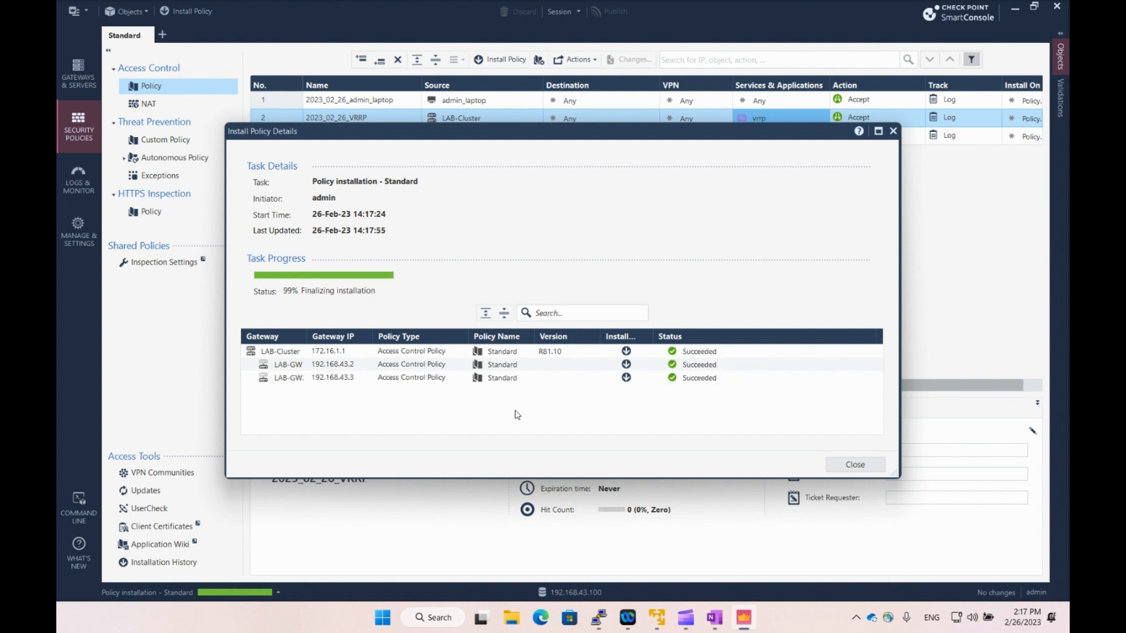
click(853, 464)
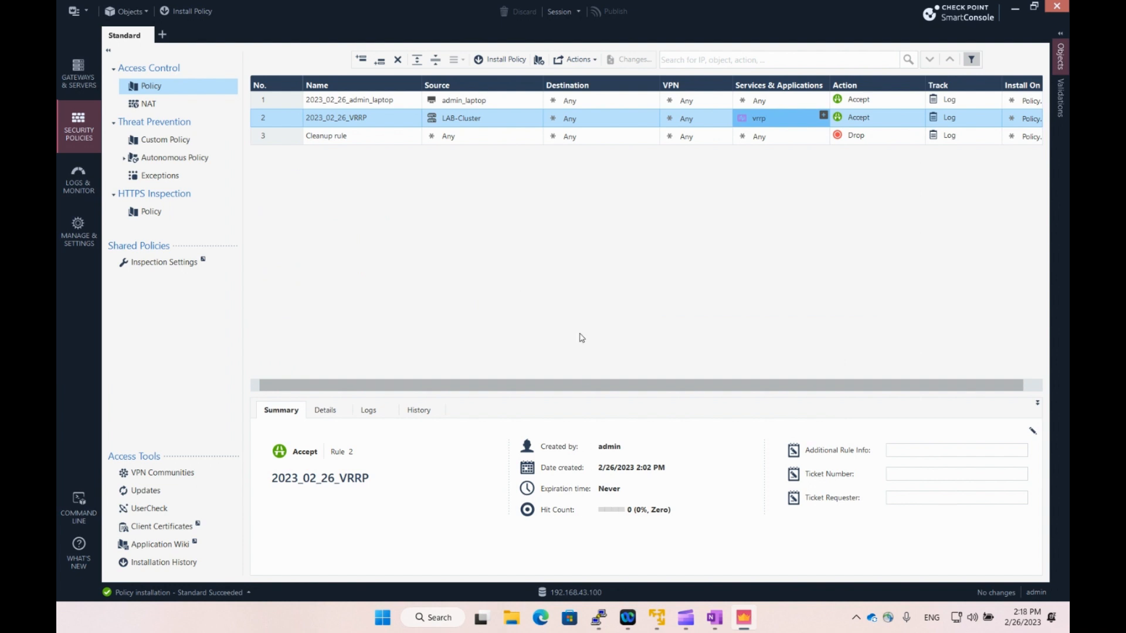
Enter clish on LAB-GW1 and run 'show vrrp'.
mouse_move(598, 618)
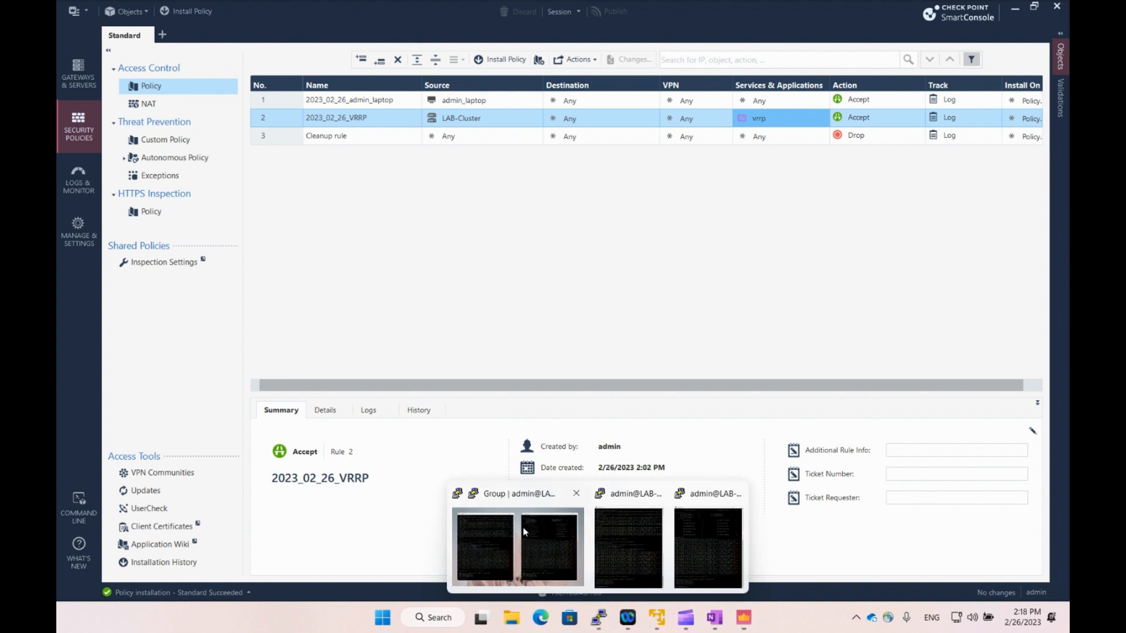
click(526, 530)
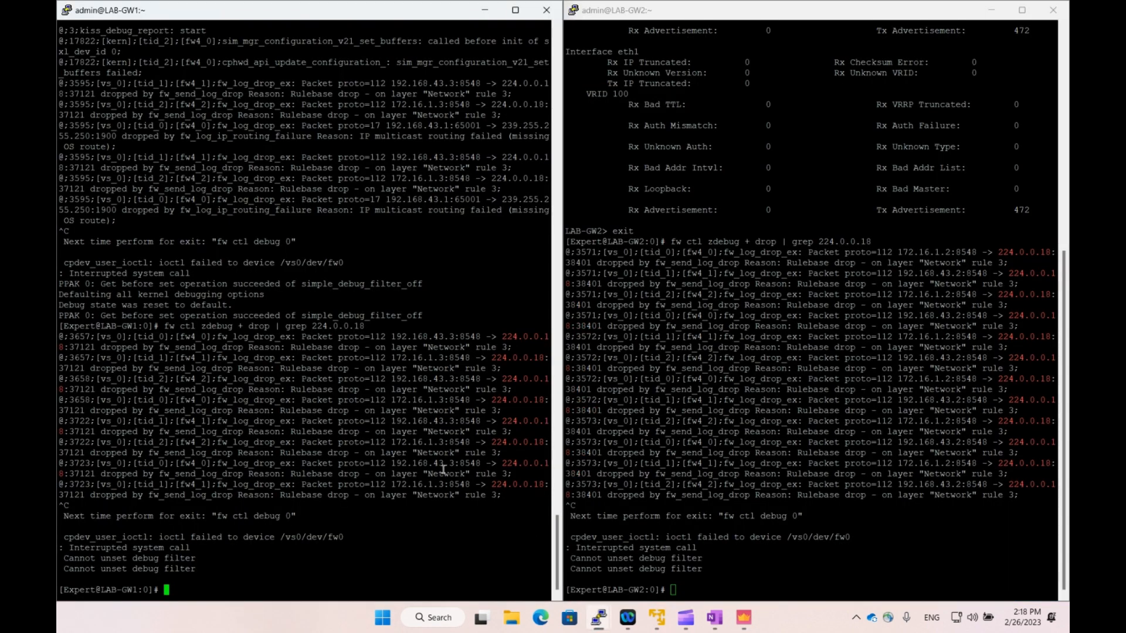
text(clish)
key(Return)
text(sh)
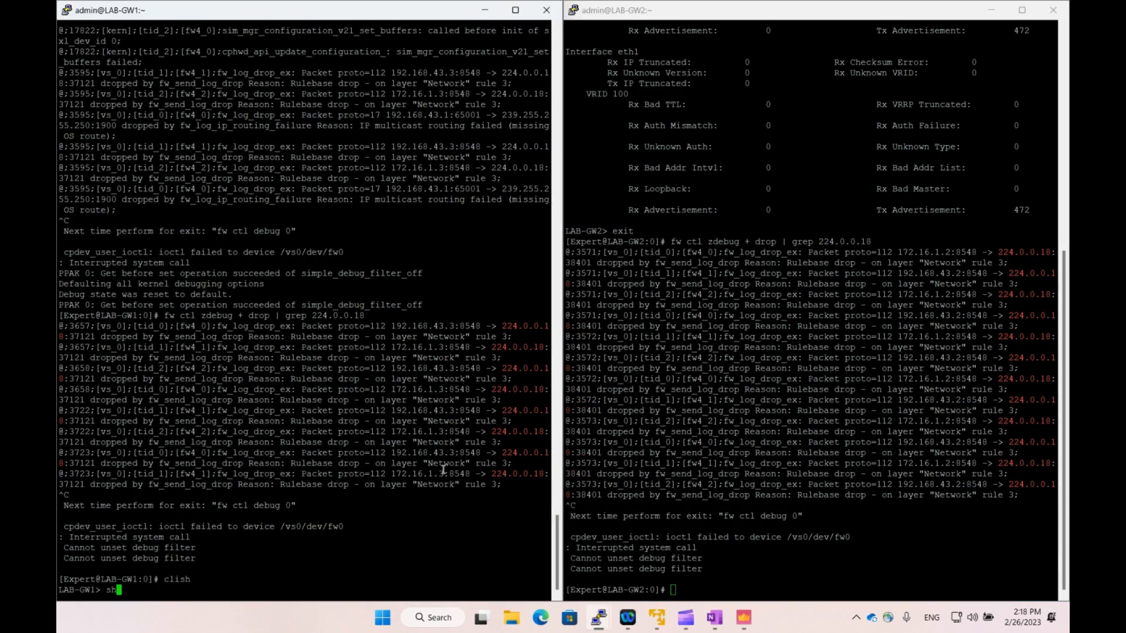
text(ow vrrp)
key(Return)
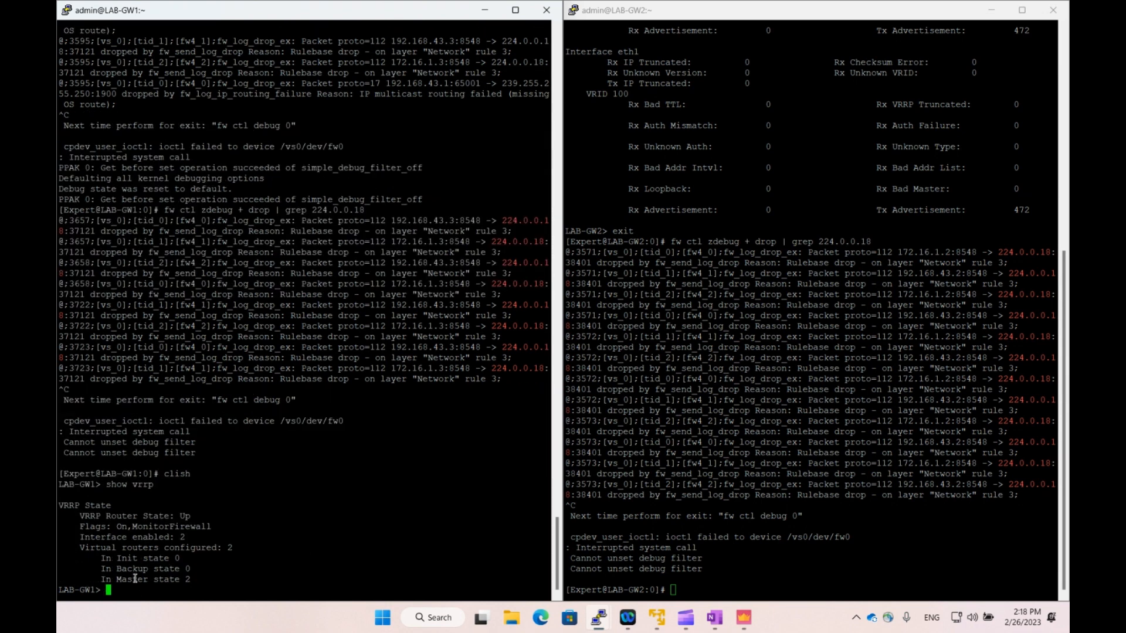
Enter clish on LAB-GW2 and run 'show vrrp', noting its 2 routers in Backup.
click(700, 538)
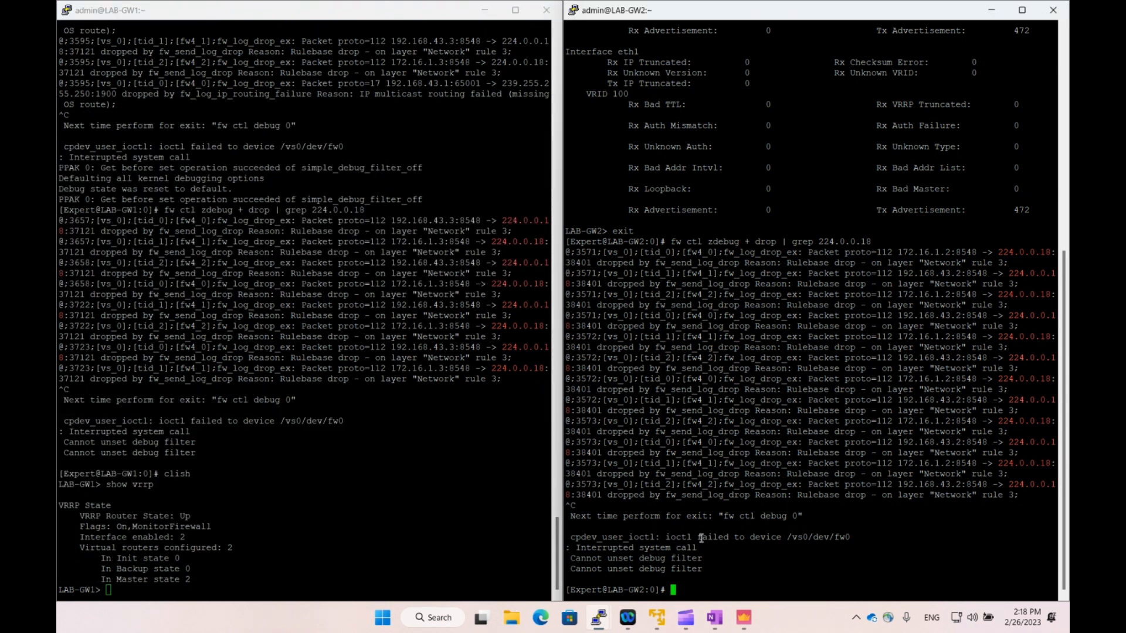
text(clish)
key(Return)
text(show )
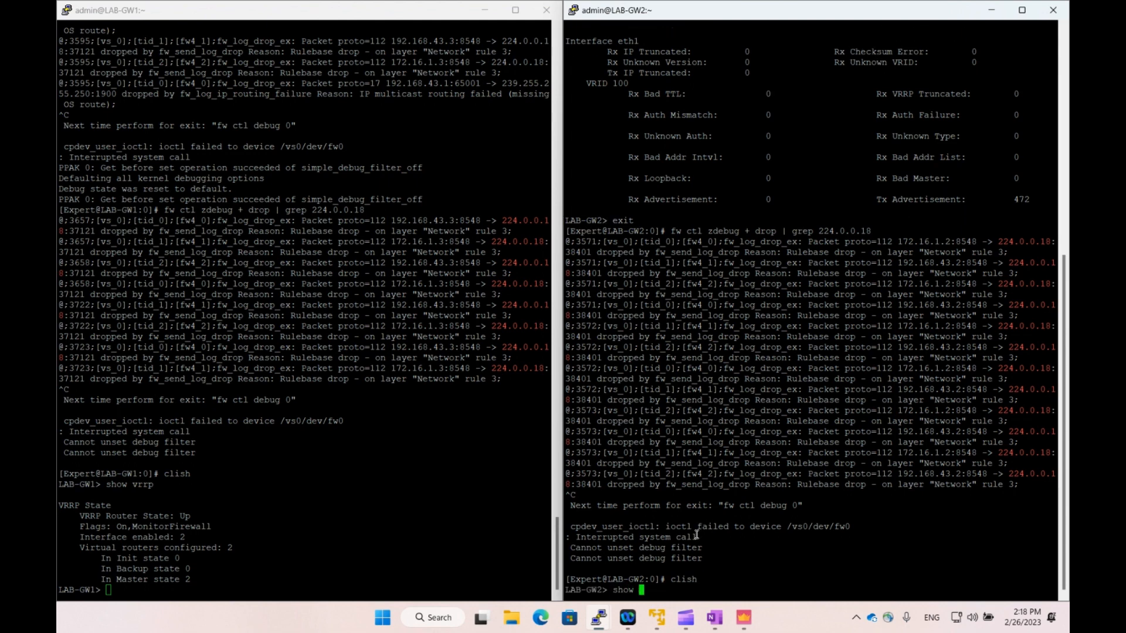
text(vrrp)
key(Return)
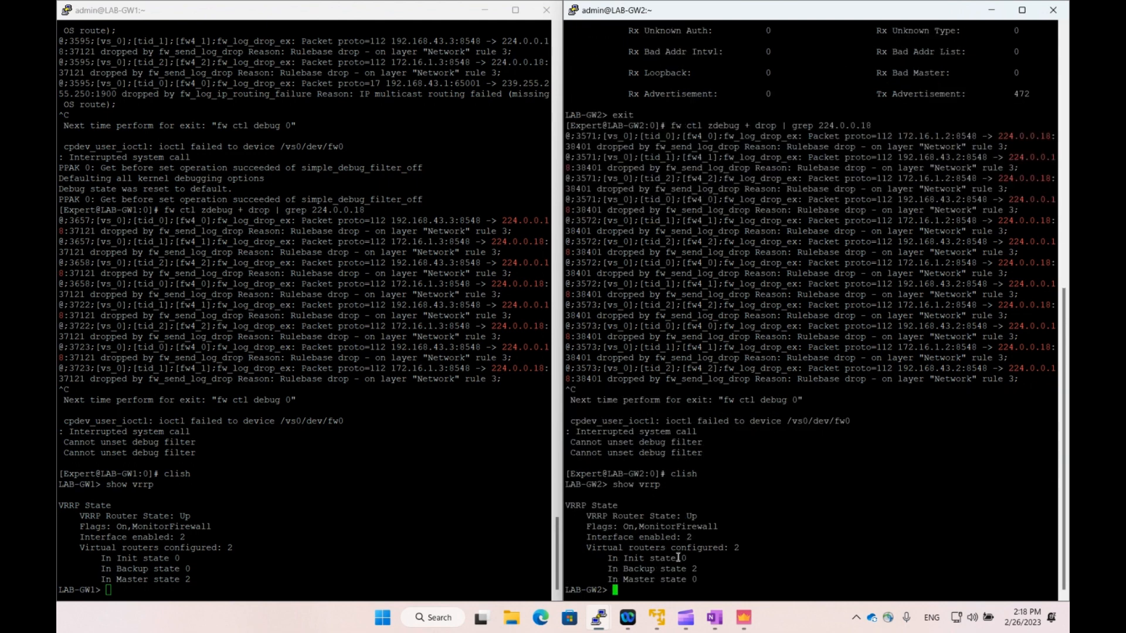
drag(608, 568, 697, 568)
click(697, 567)
Run 'show vrrp stats' on LAB-GW1, noting Rx advertisements 1 and Tx advertisements 740.
click(275, 531)
text(s)
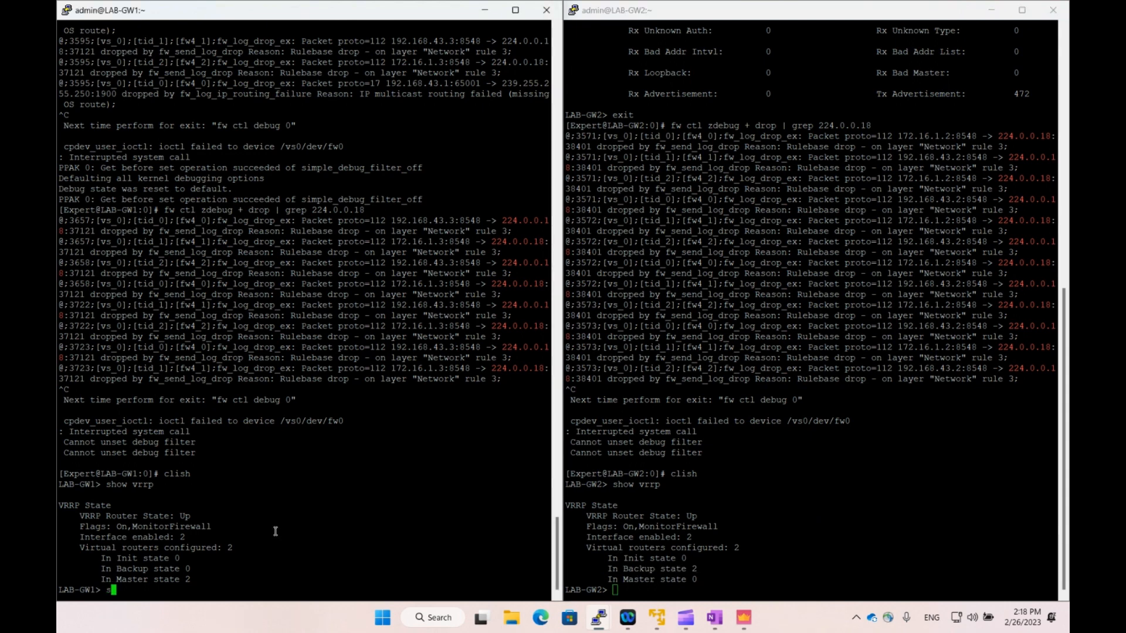
text(how vrrp stats)
key(Return)
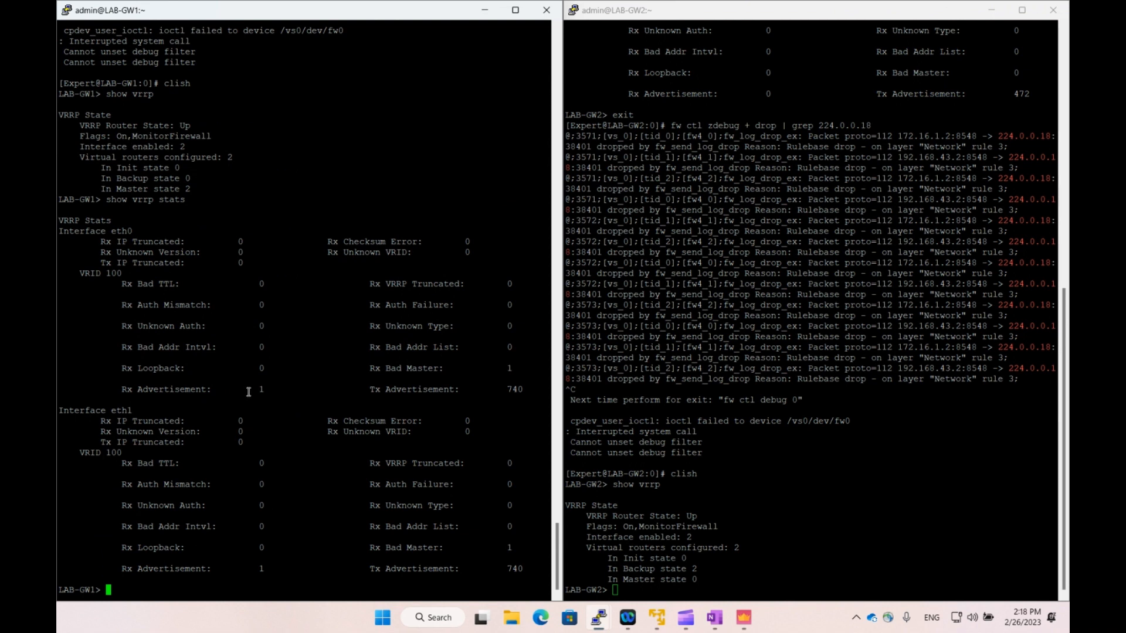
drag(271, 391, 248, 391)
click(228, 394)
drag(518, 391, 492, 393)
click(493, 393)
Run 'show vrrp stats' on LAB-GW2.
click(650, 483)
text(sh)
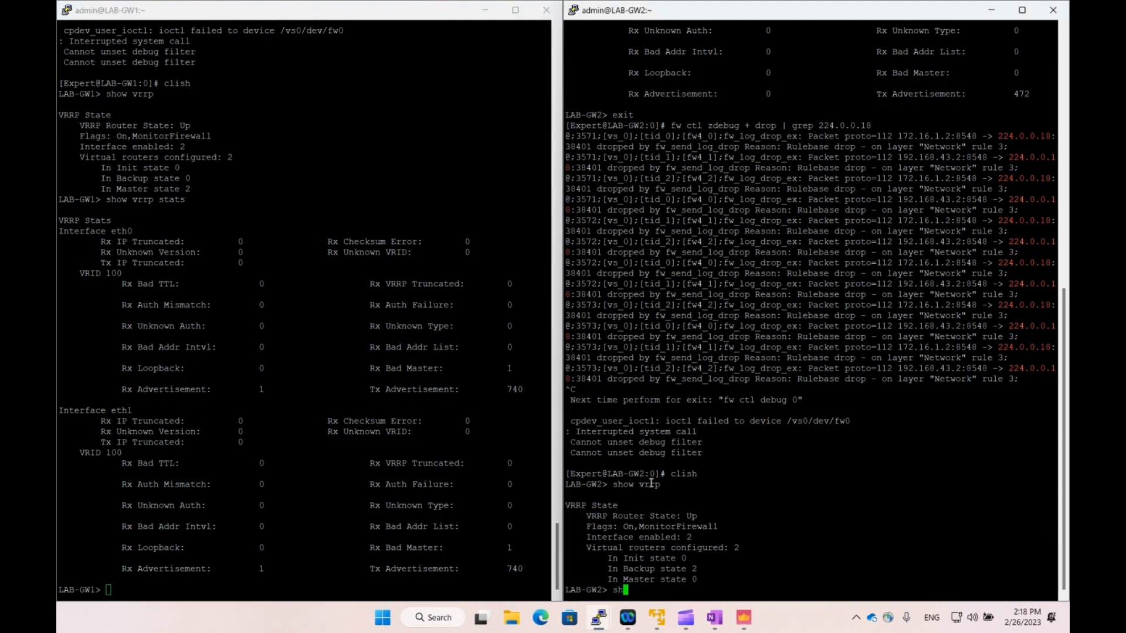
text(ow vrrp stats)
key(Return)
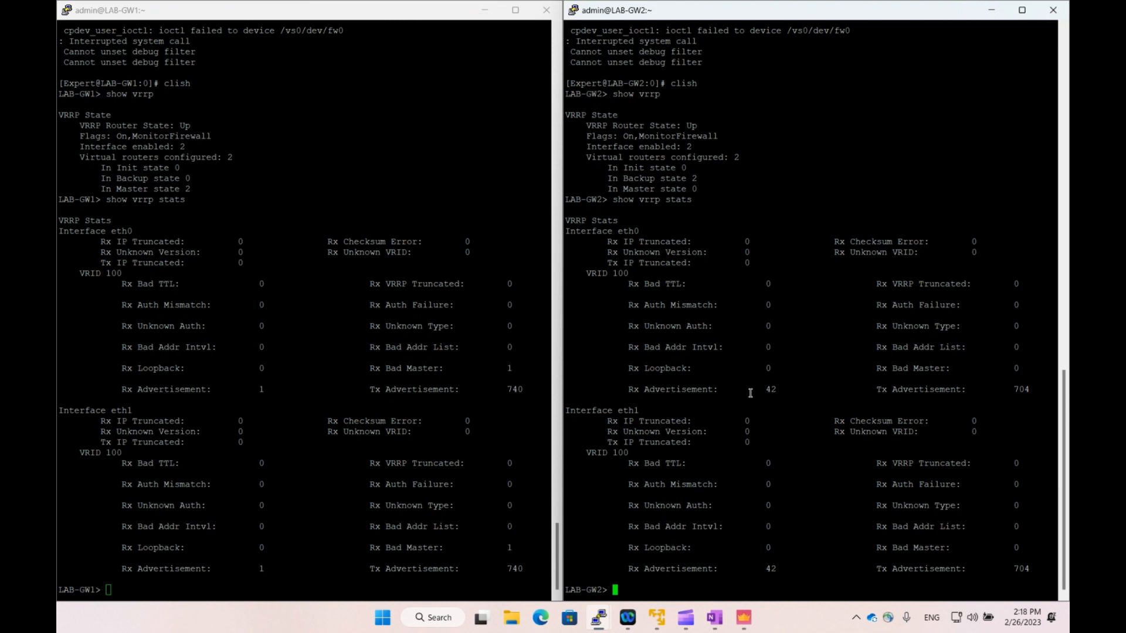
double_click(1021, 388)
click(995, 382)
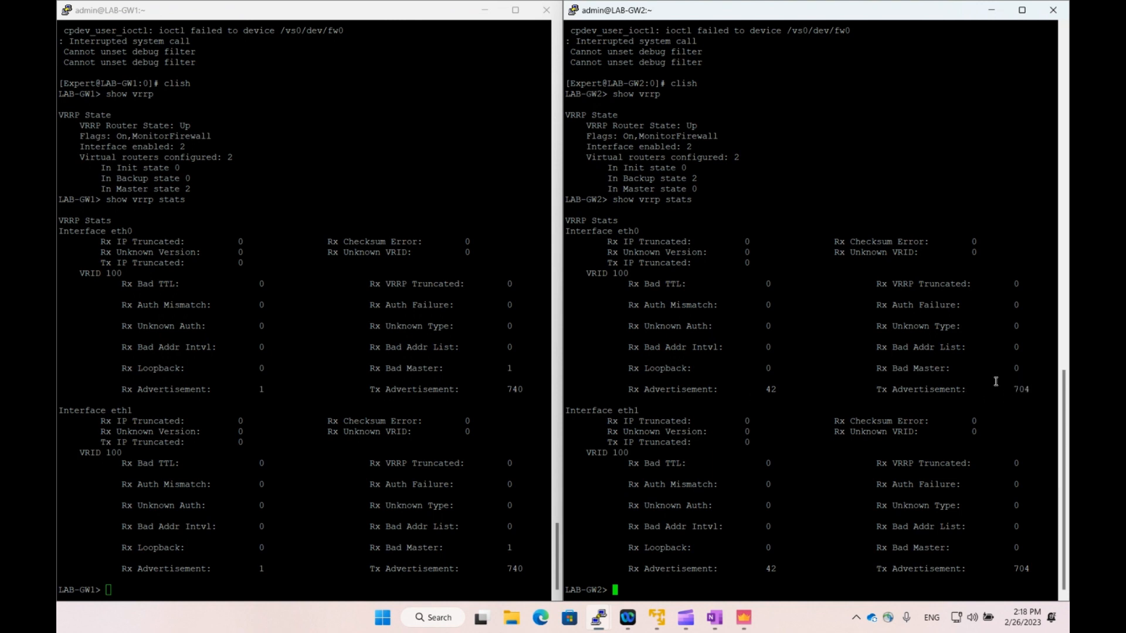
double_click(770, 389)
click(722, 390)
click(411, 398)
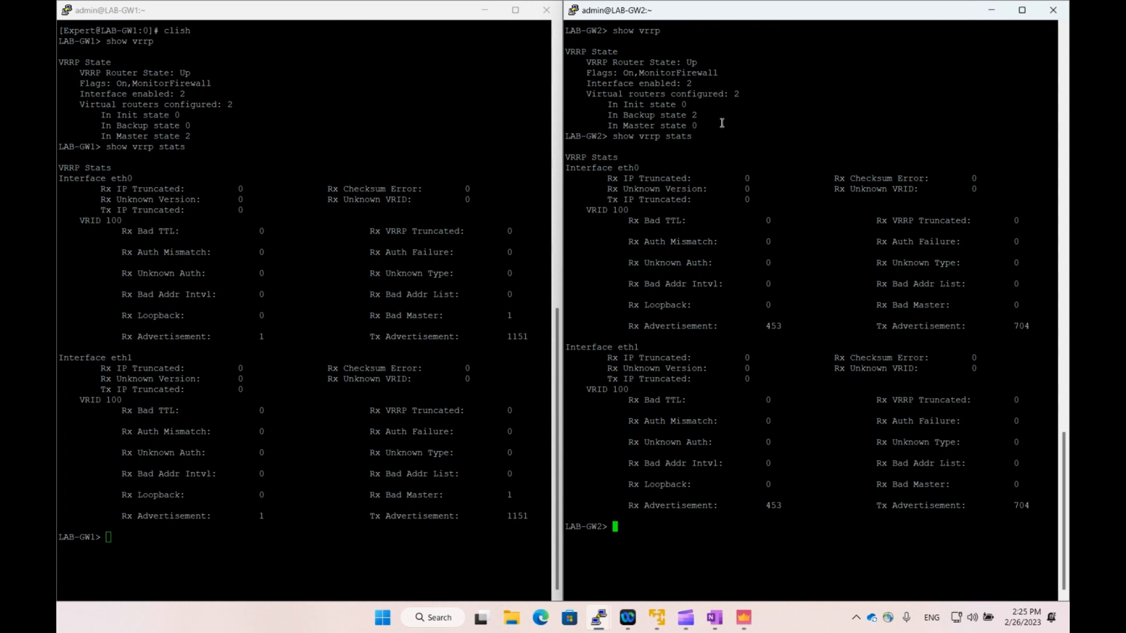
click(412, 323)
click(611, 254)
click(426, 309)
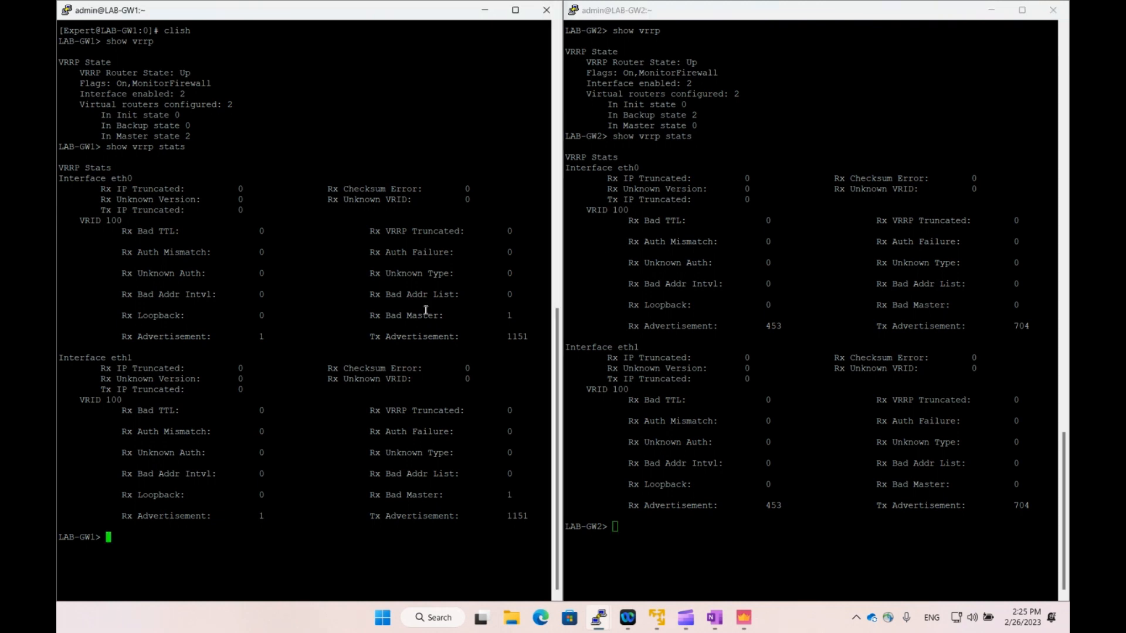
click(785, 509)
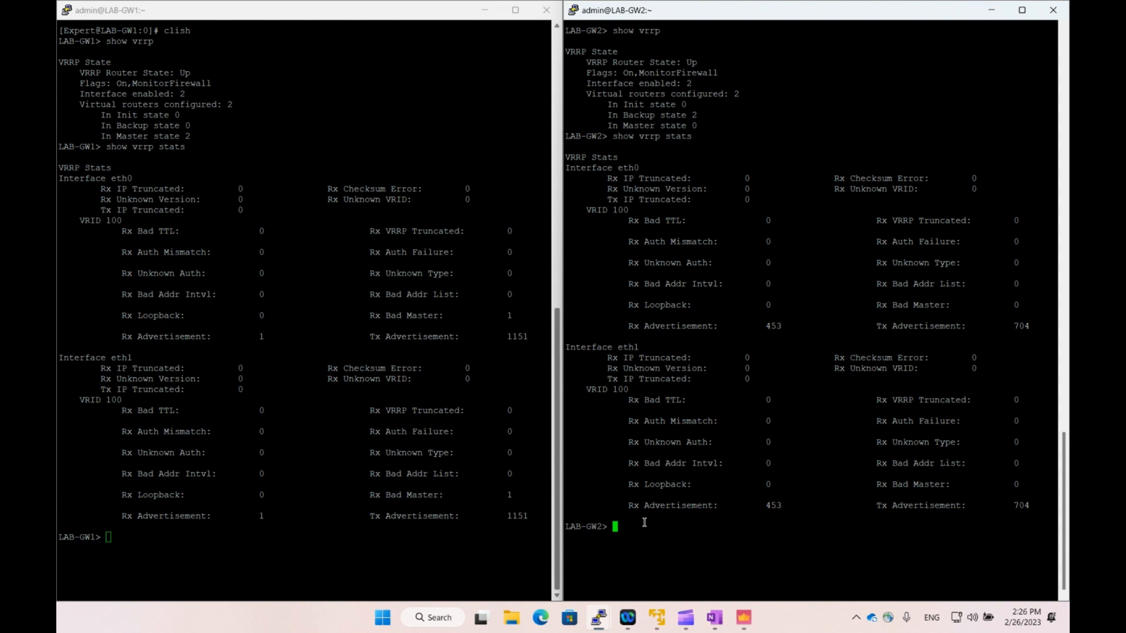
Set LAB-GW2's VRID 100 priority to 155 with 'set mcvr vrid 100 priority 155'.
text(set mo)
text(vr vrid)
key(Tab)
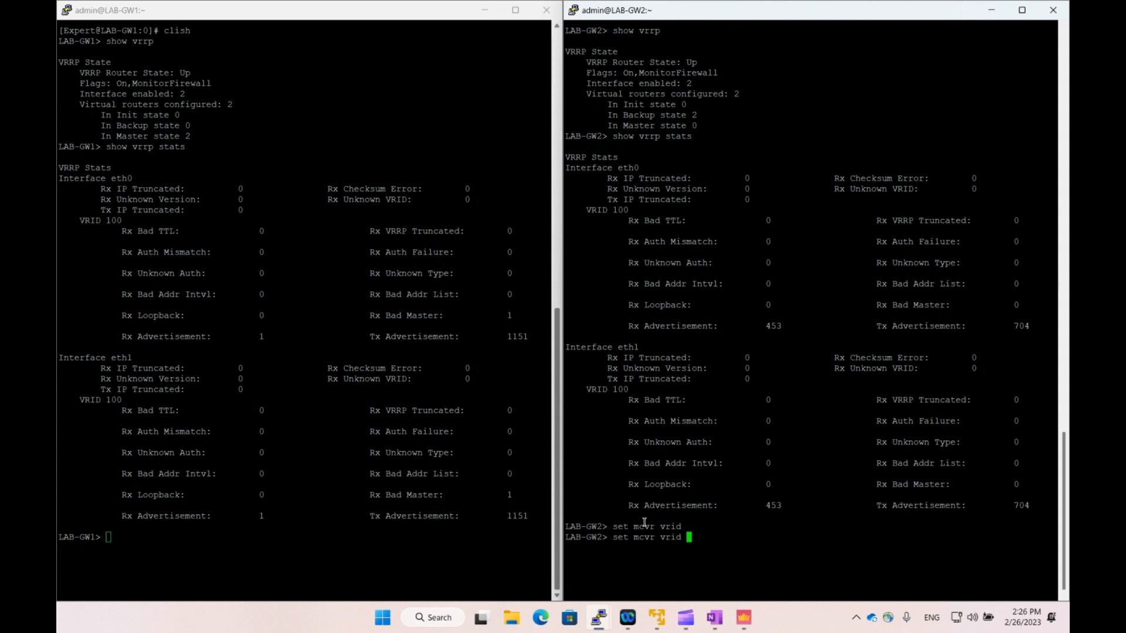
text(100 pri)
key(Tab)
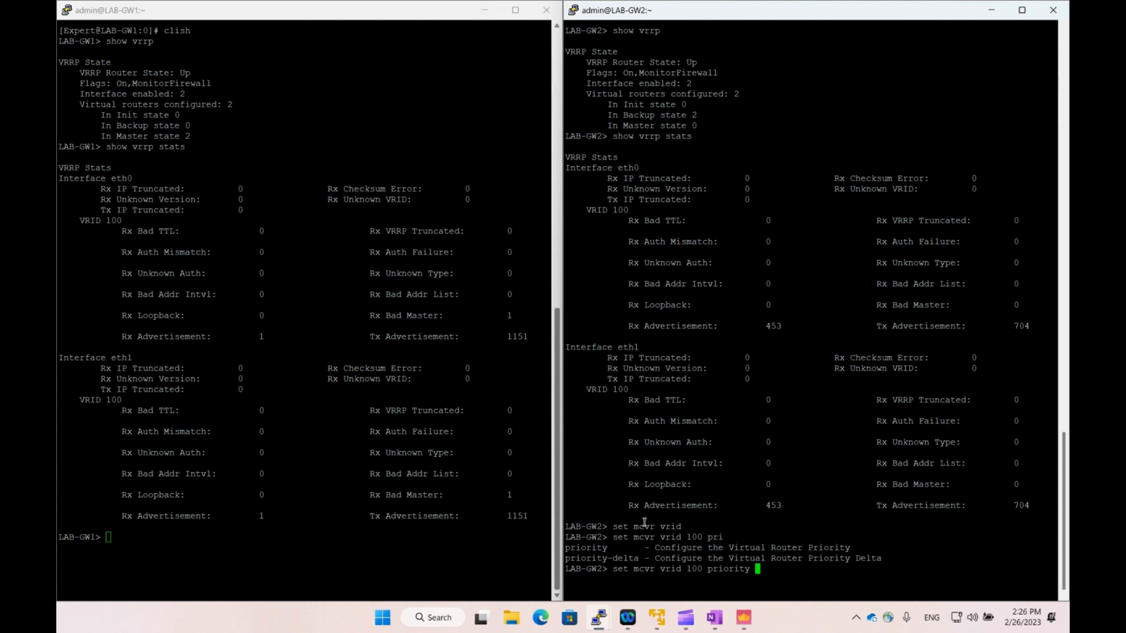
text(155)
key(Return)
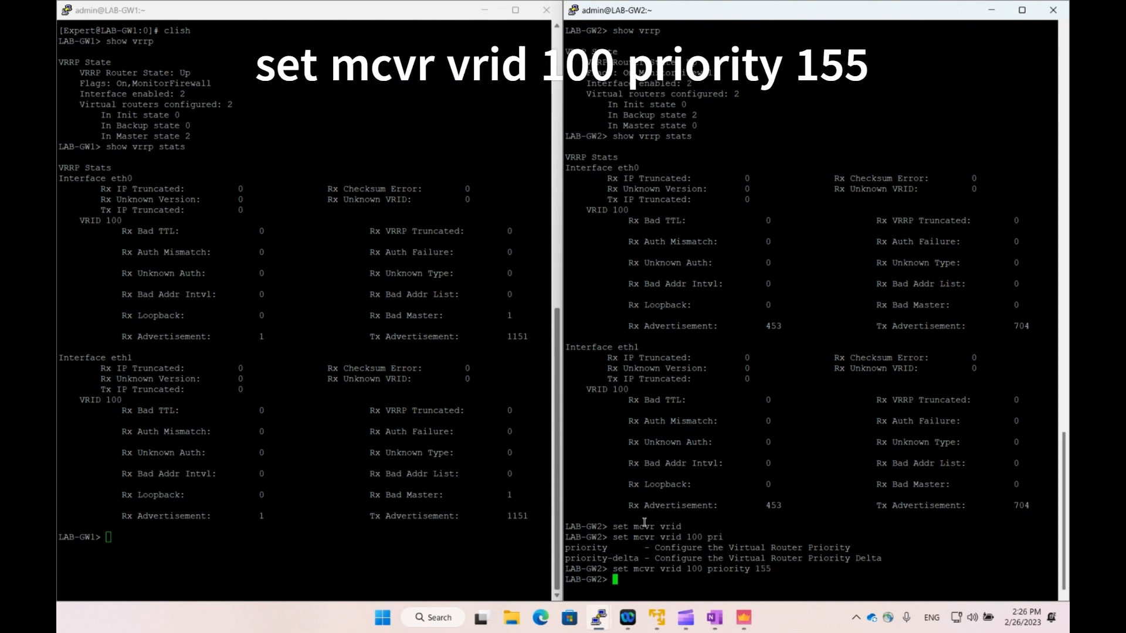
Check 'show vrrp' on LAB-GW2 and LAB-GW1, noting GW1 now in Backup for 2 routers.
text(show vrrp)
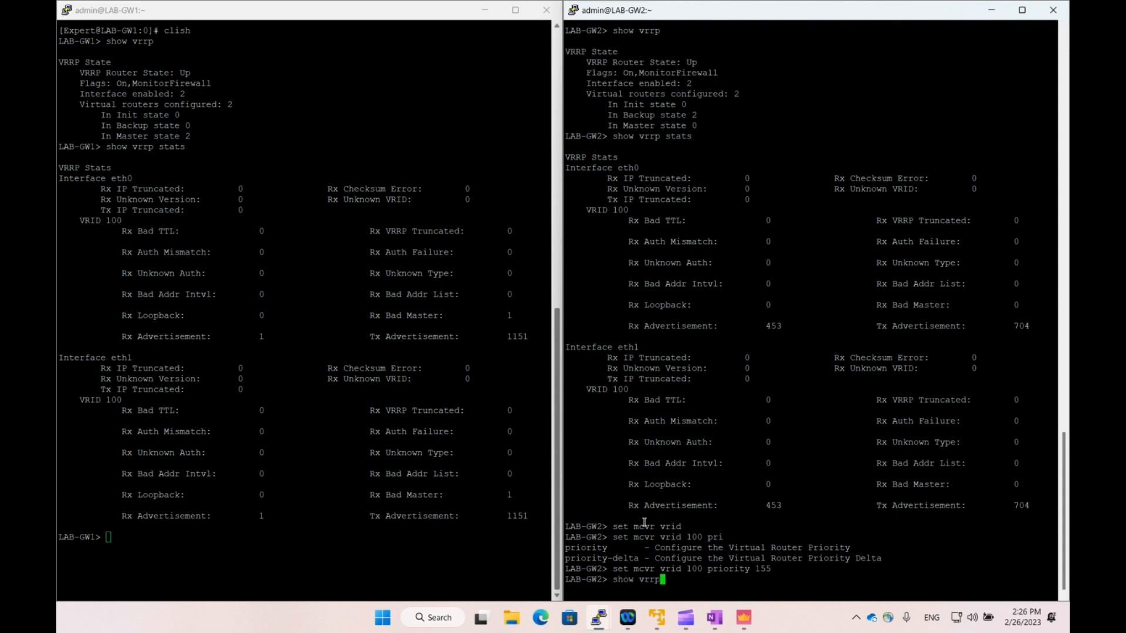
key(Return)
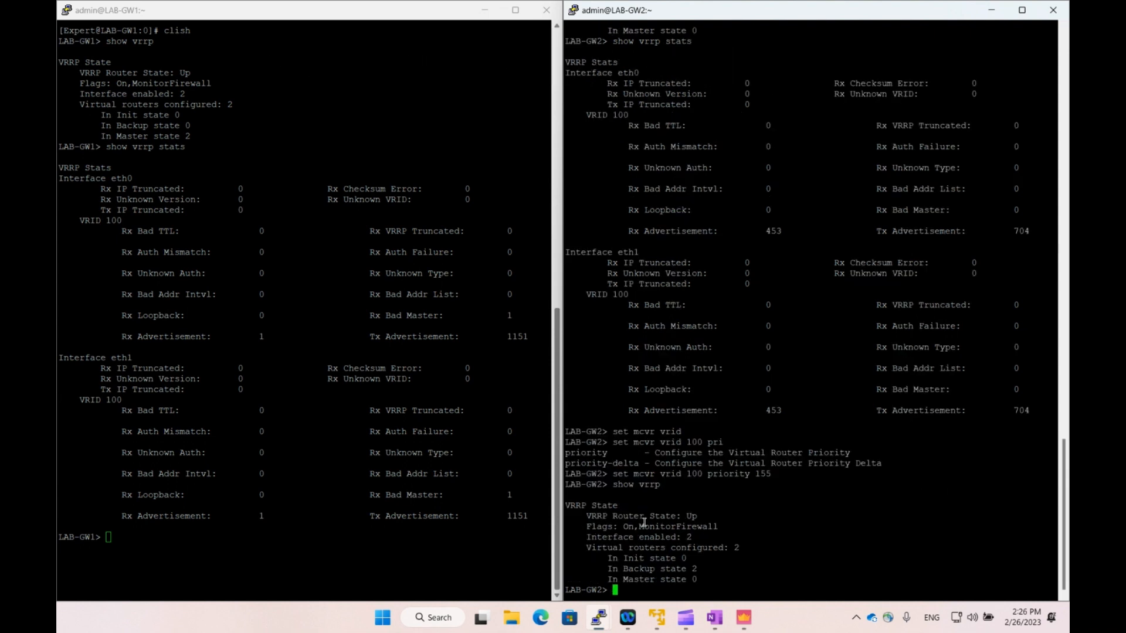
key(Up)
key(Return)
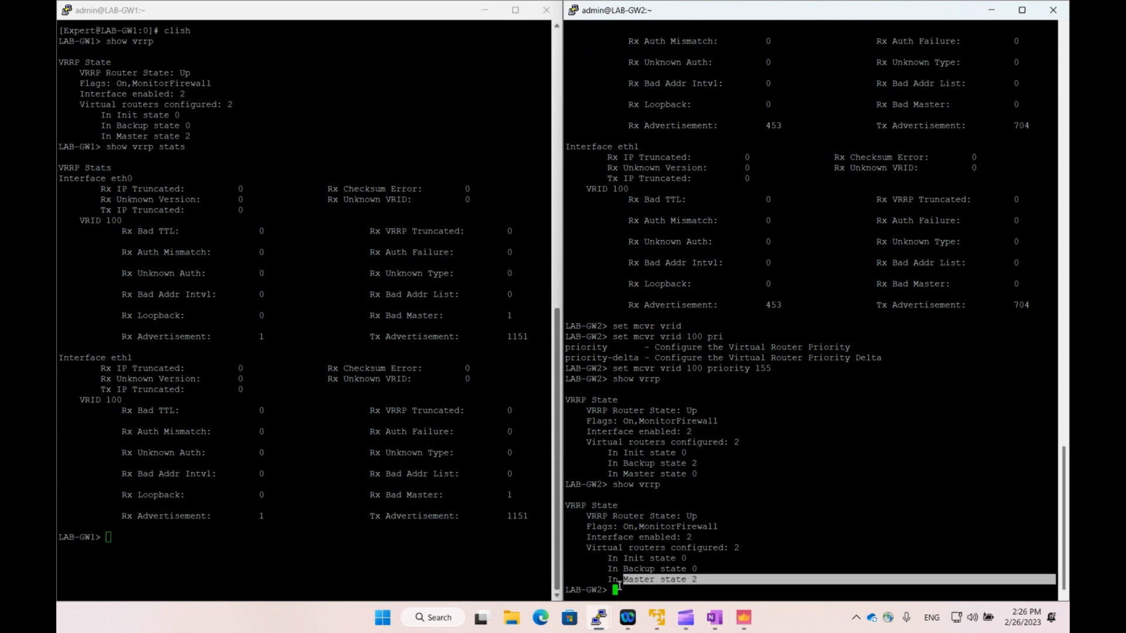
click(343, 522)
text(show vrrp)
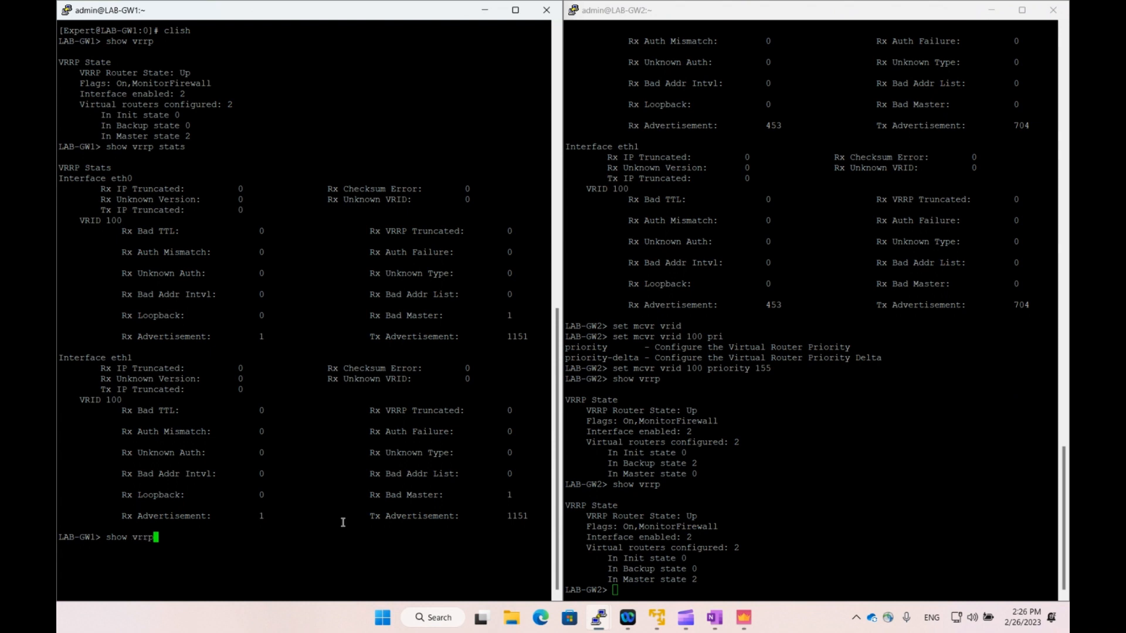
key(Return)
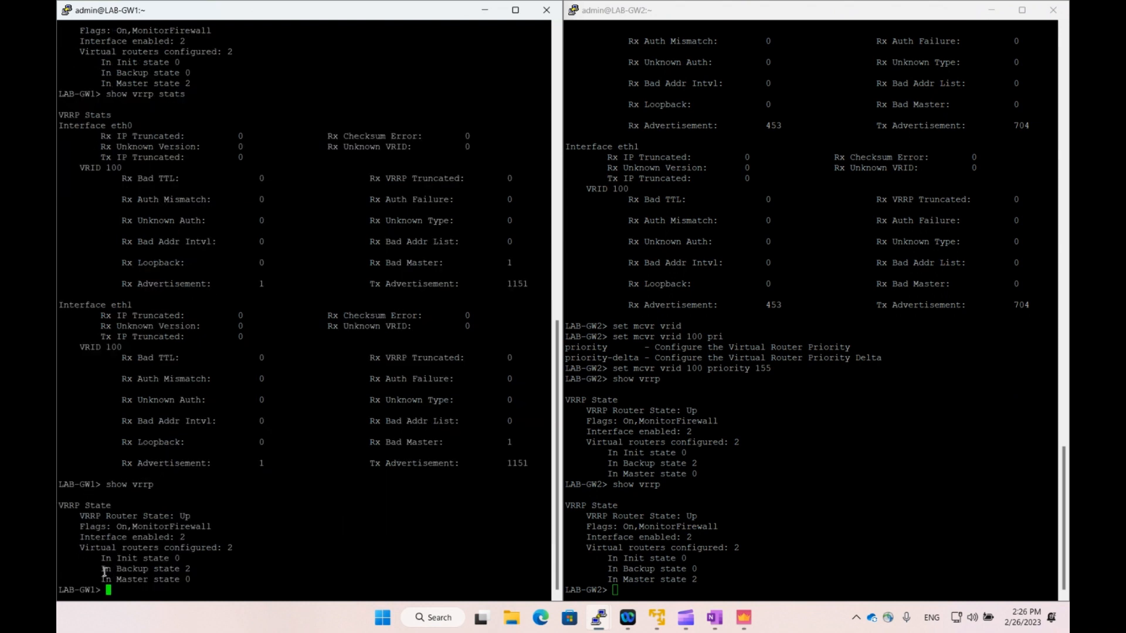
drag(107, 570, 191, 571)
Lower LAB-GW2's VRID 100 priority to 145 by editing the recalled command.
click(752, 552)
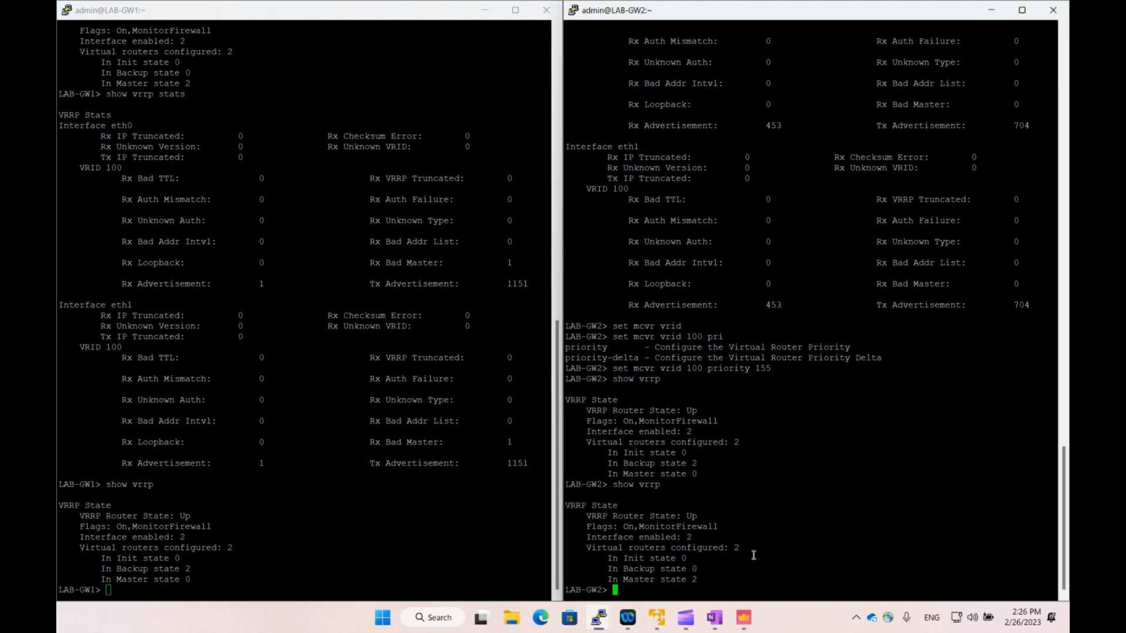
key(Up)
key(Up)
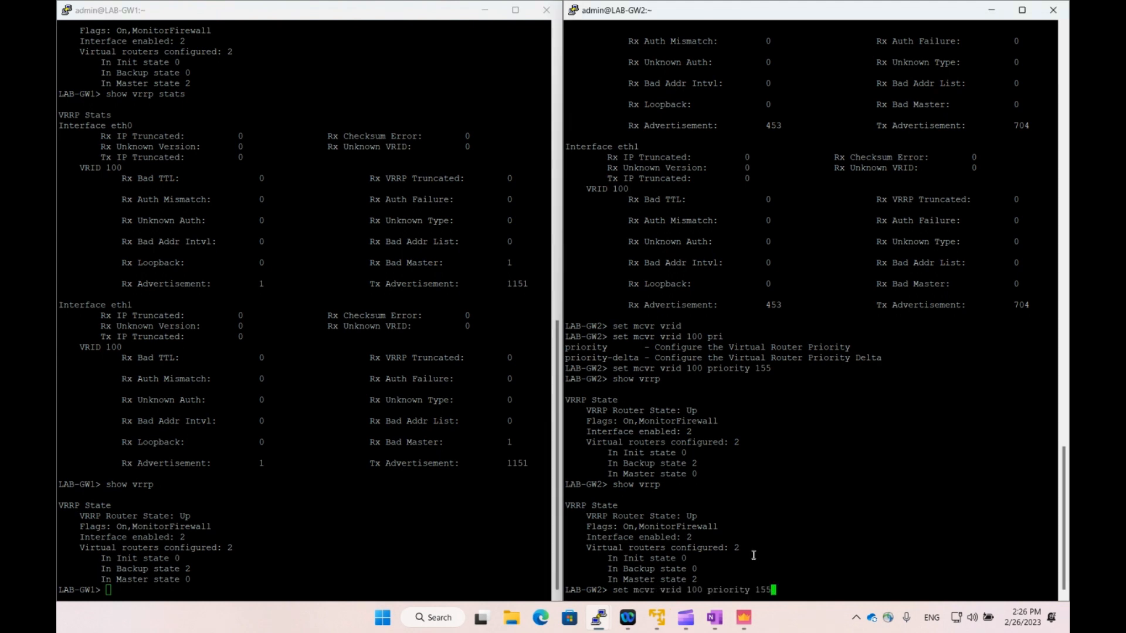
key(BackSpace)
key(BackSpace)
text(45)
key(Return)
Recheck 'show vrrp' on both: LAB-GW2 Backup for 2, LAB-GW1 Master for 2.
key(Return)
key(Return)
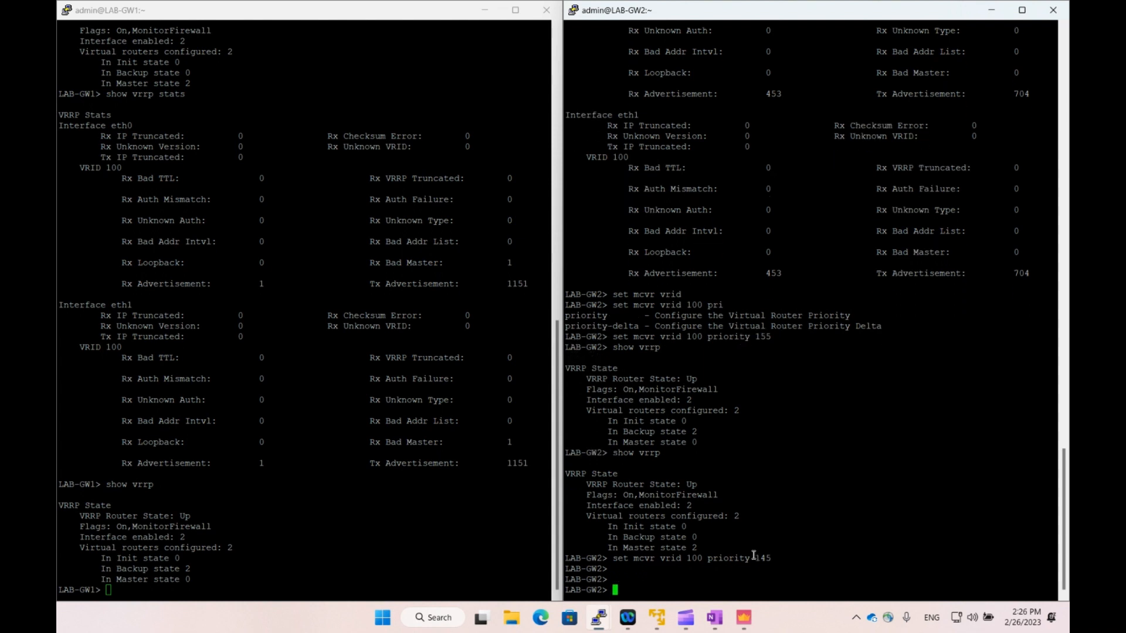
key(Up)
key(Up)
key(Return)
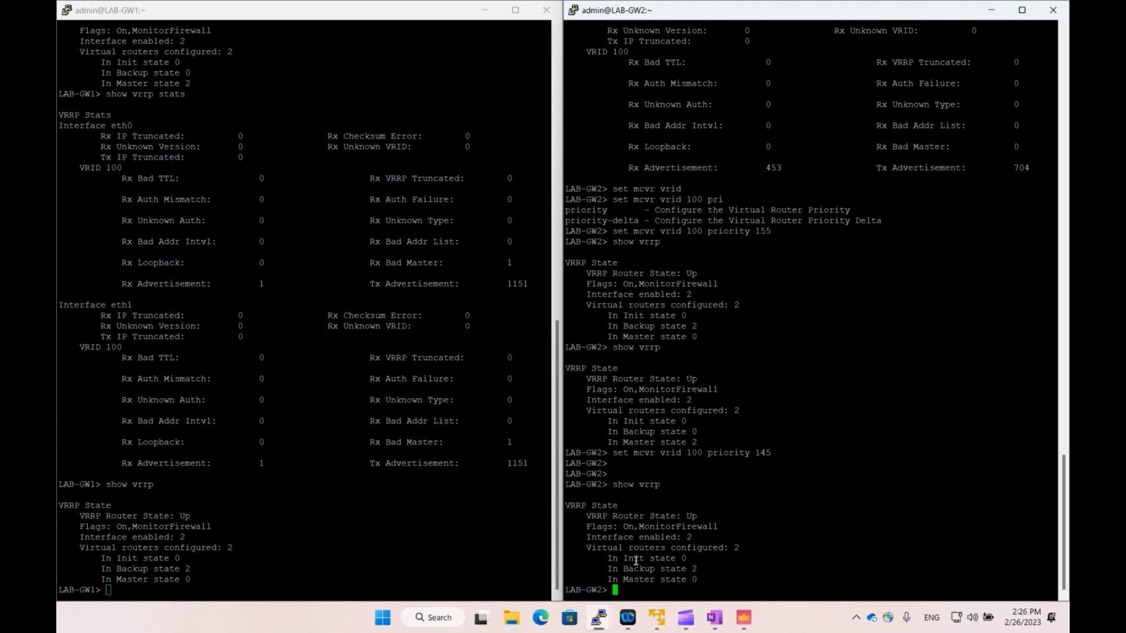
drag(635, 565, 703, 567)
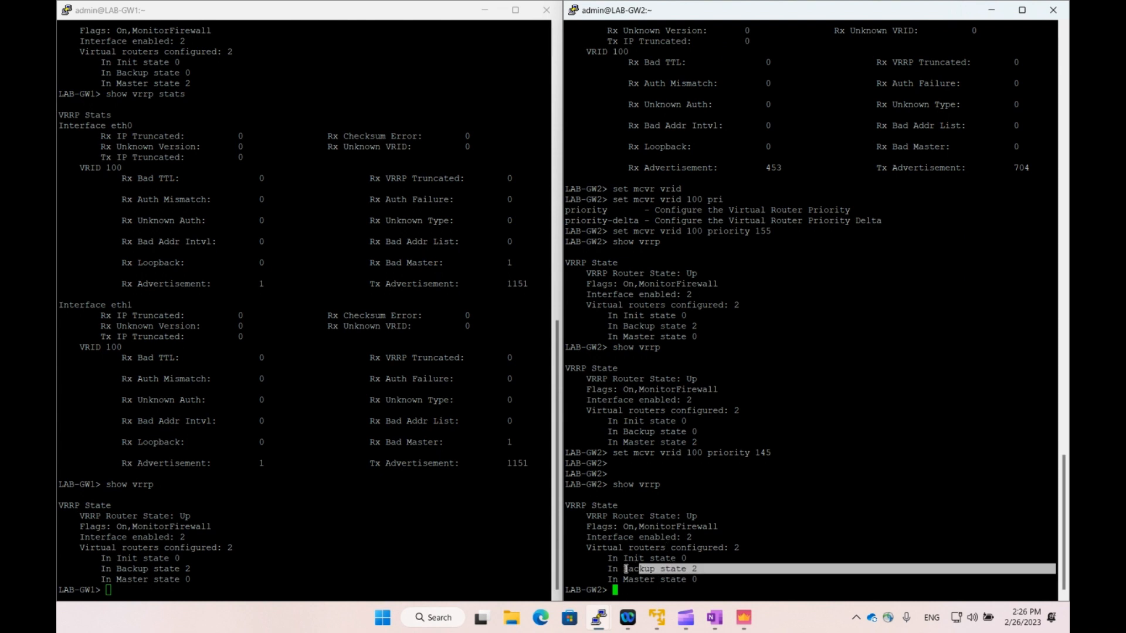
click(439, 569)
key(Up)
key(Return)
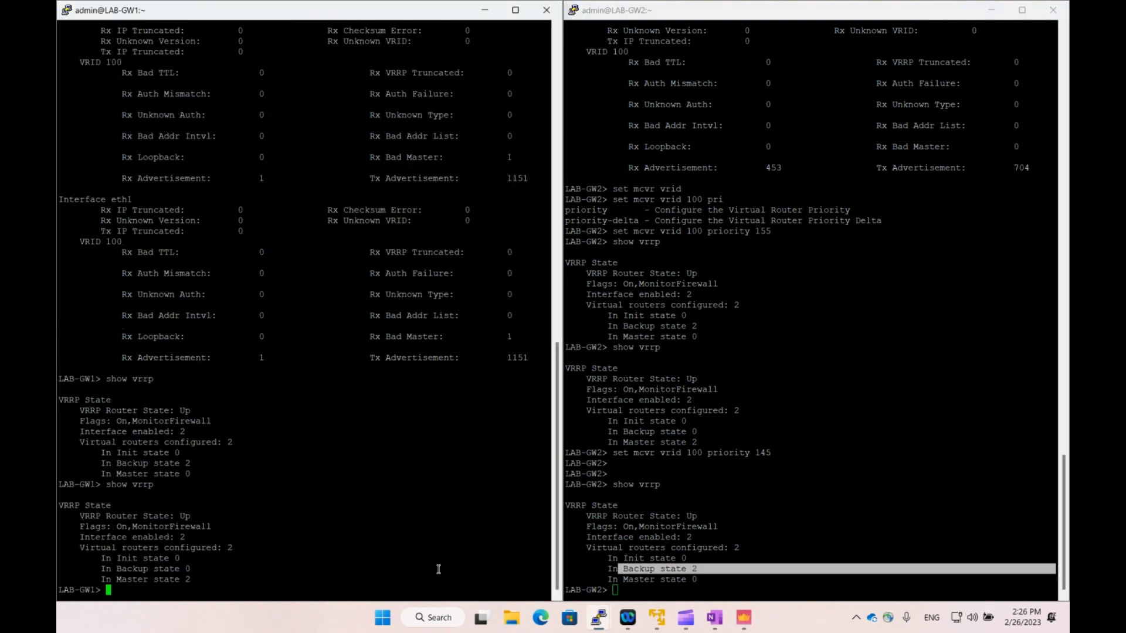
drag(163, 581, 215, 578)
click(286, 539)
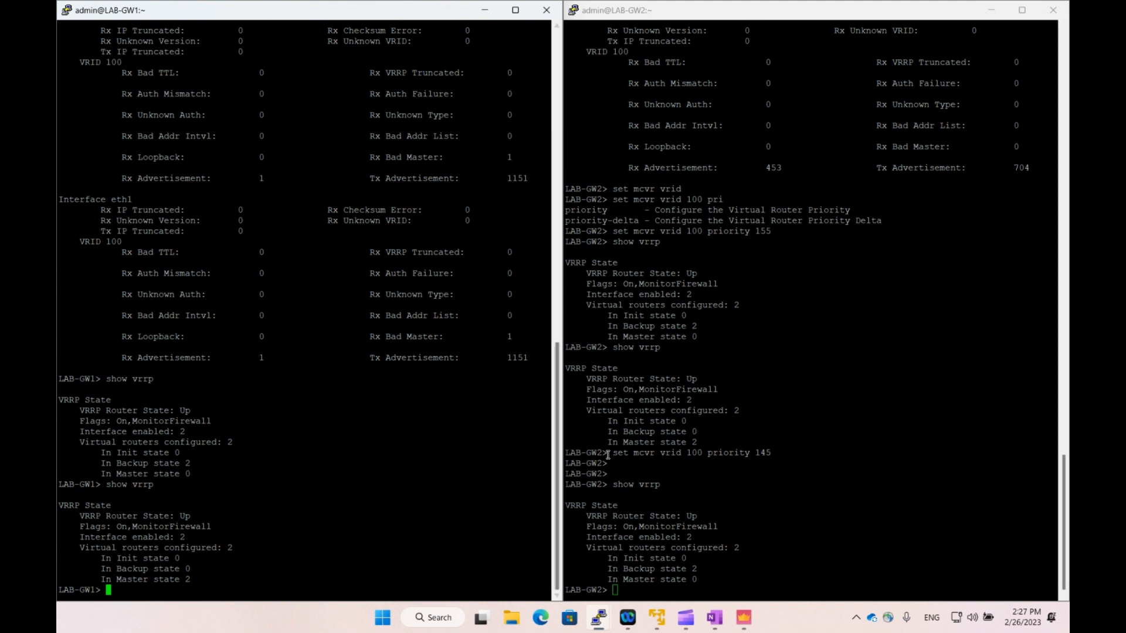
Disconnect LAB-GW1's VMnet1 network adapter in VMware Player, then return to the GW1 terminal.
mouse_move(656, 618)
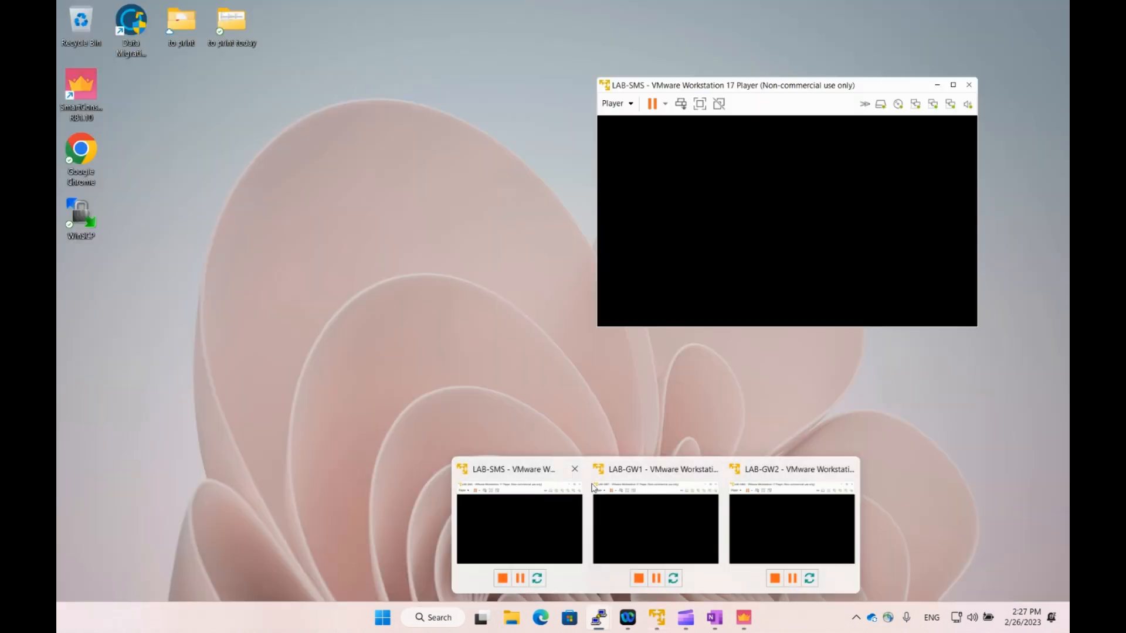
click(649, 468)
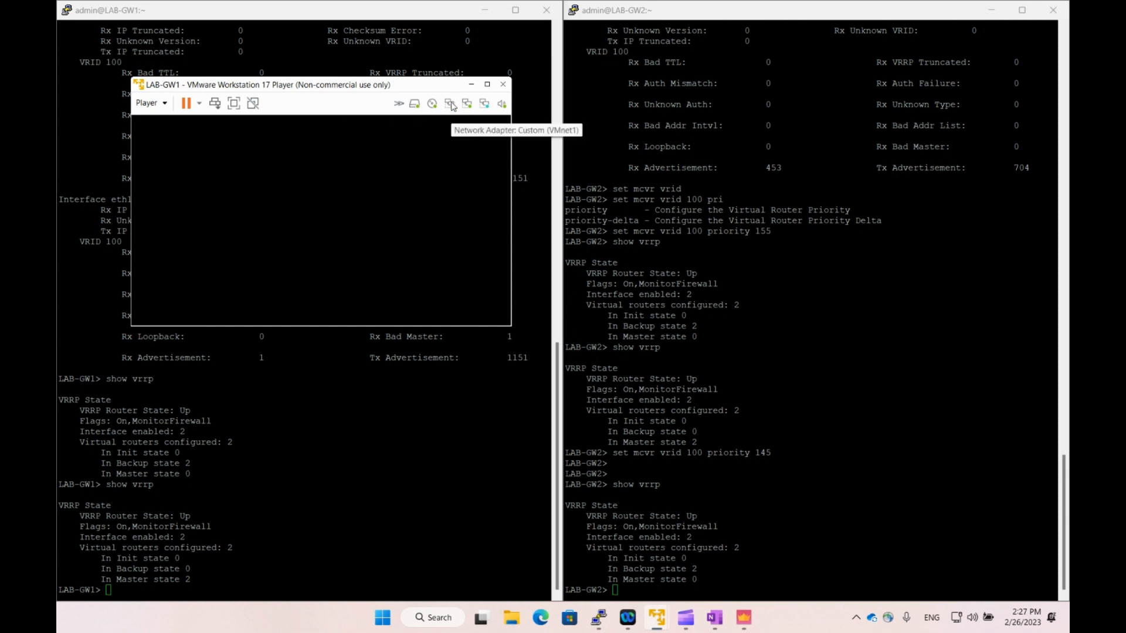
click(468, 106)
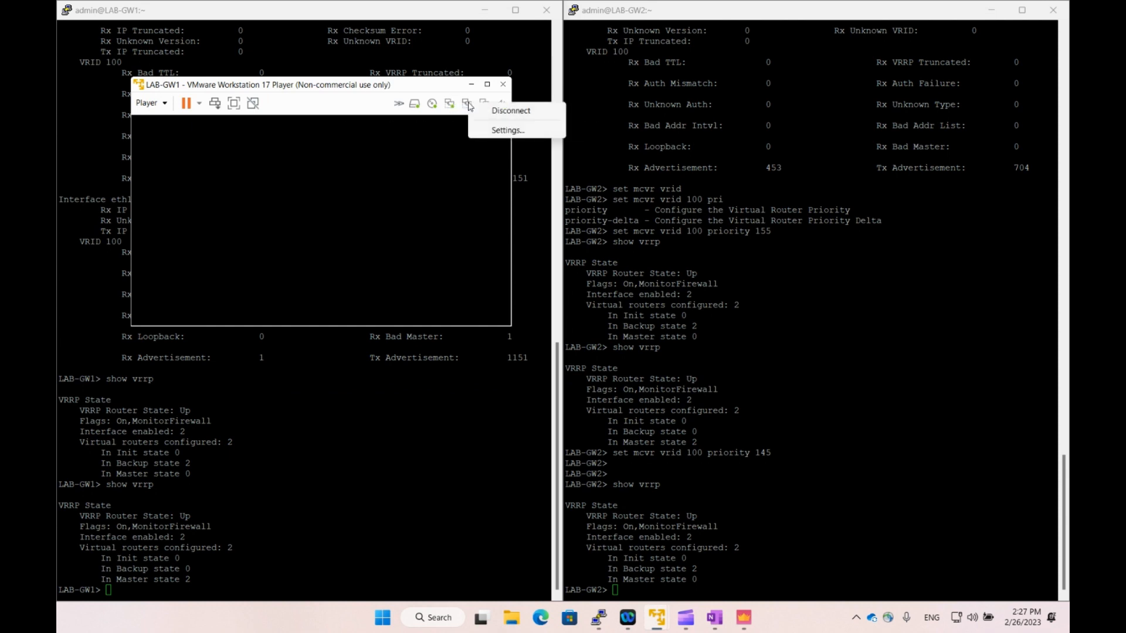
click(499, 111)
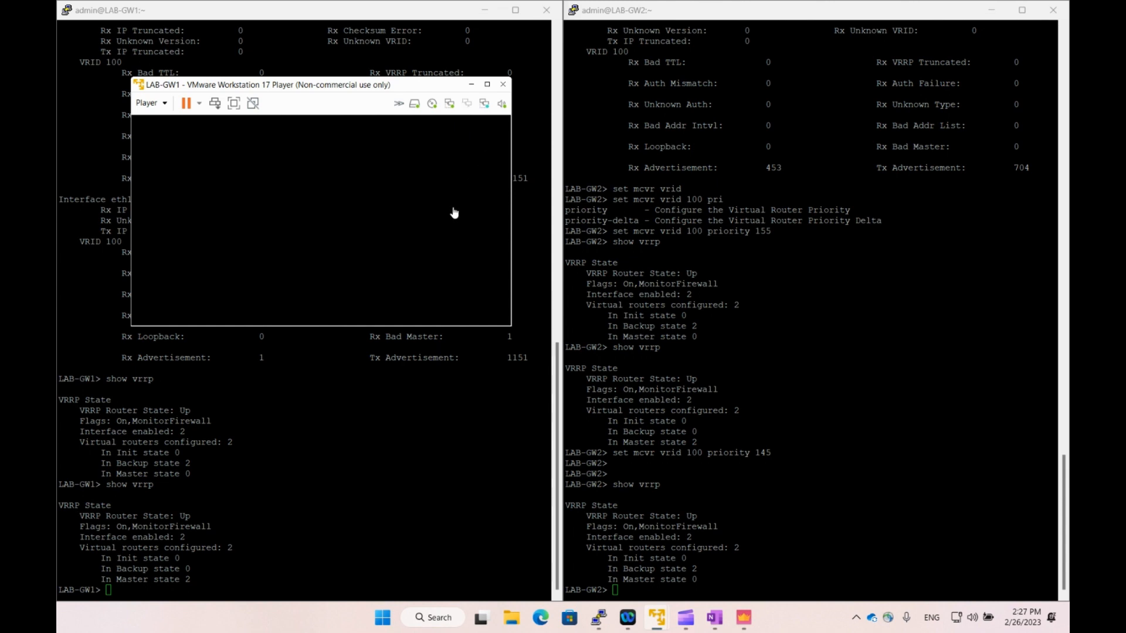
click(370, 438)
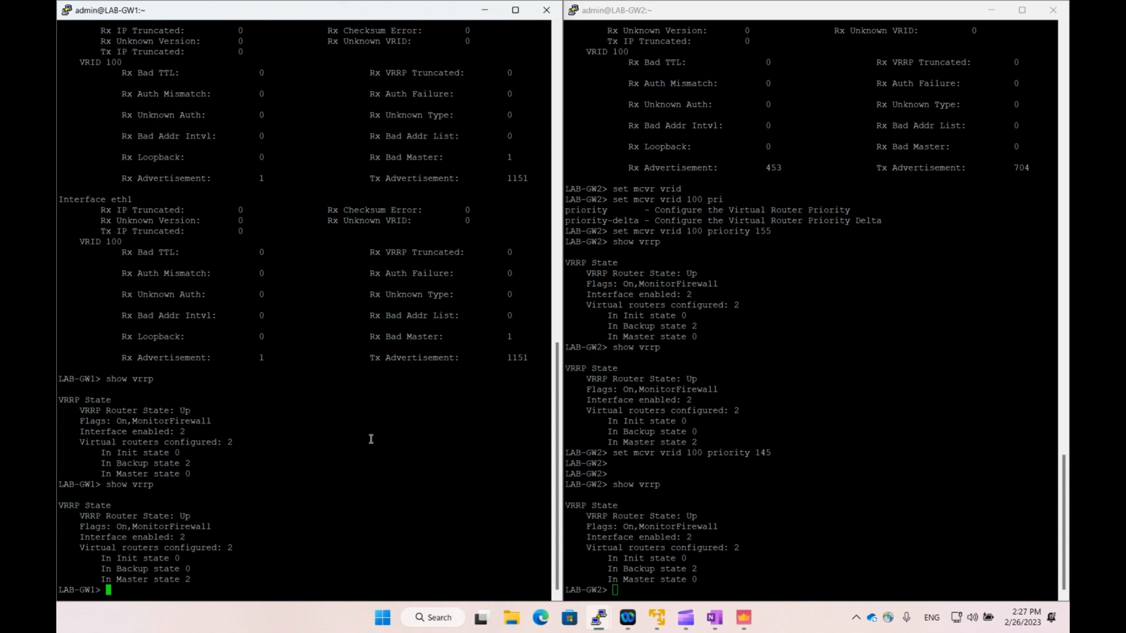
Run 'show interface eth1' on LAB-GW1, confirming the link state is down.
text(show interface eth1)
key(Return)
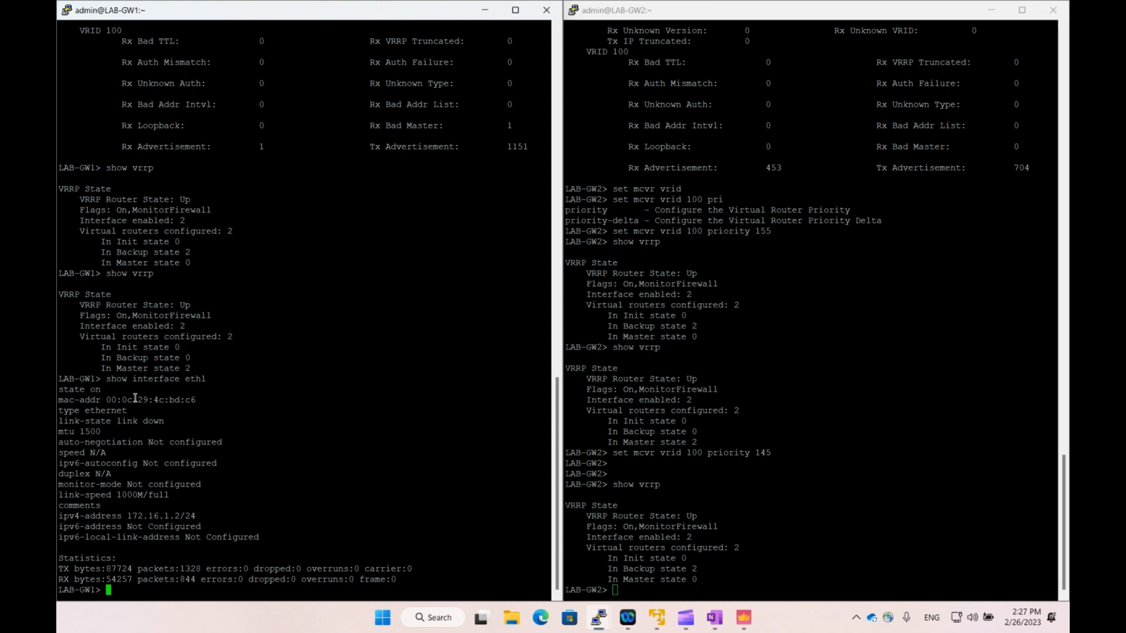
drag(104, 390, 82, 390)
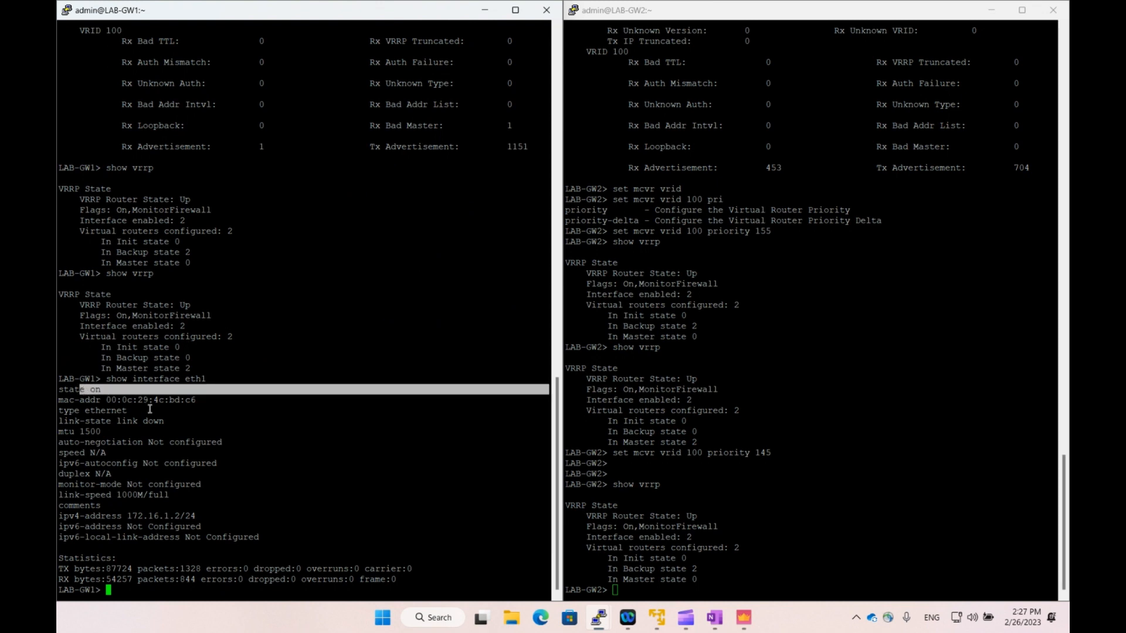
click(156, 419)
drag(167, 422, 57, 421)
click(191, 422)
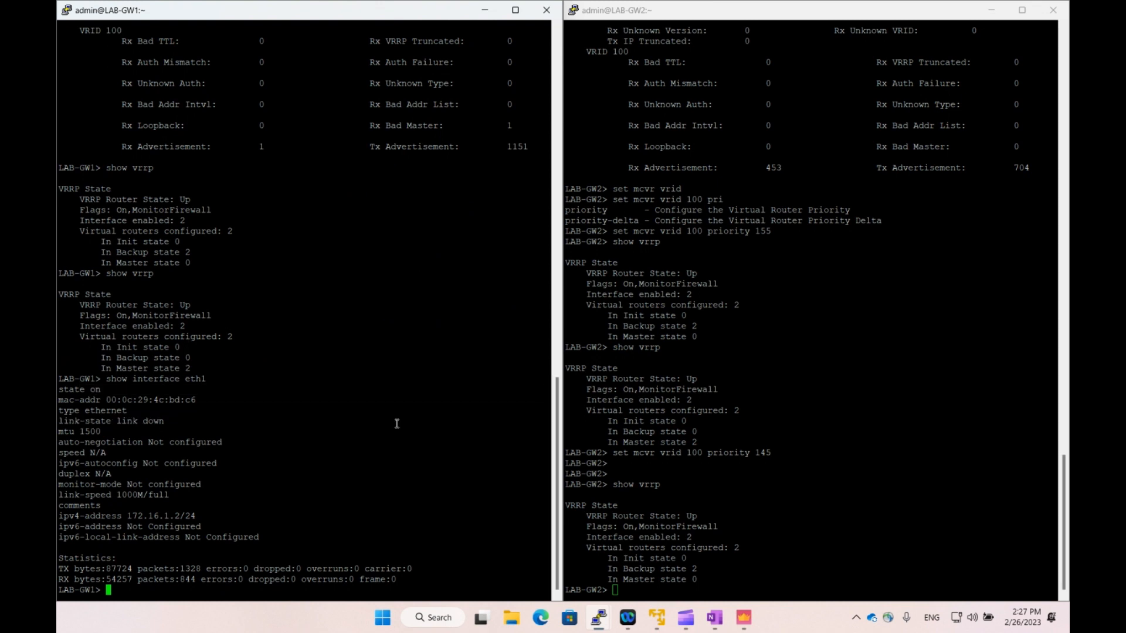
Run 'show vrrp' on LAB-GW2, which is now Master for 2 virtual routers.
click(776, 438)
text(show vrrp)
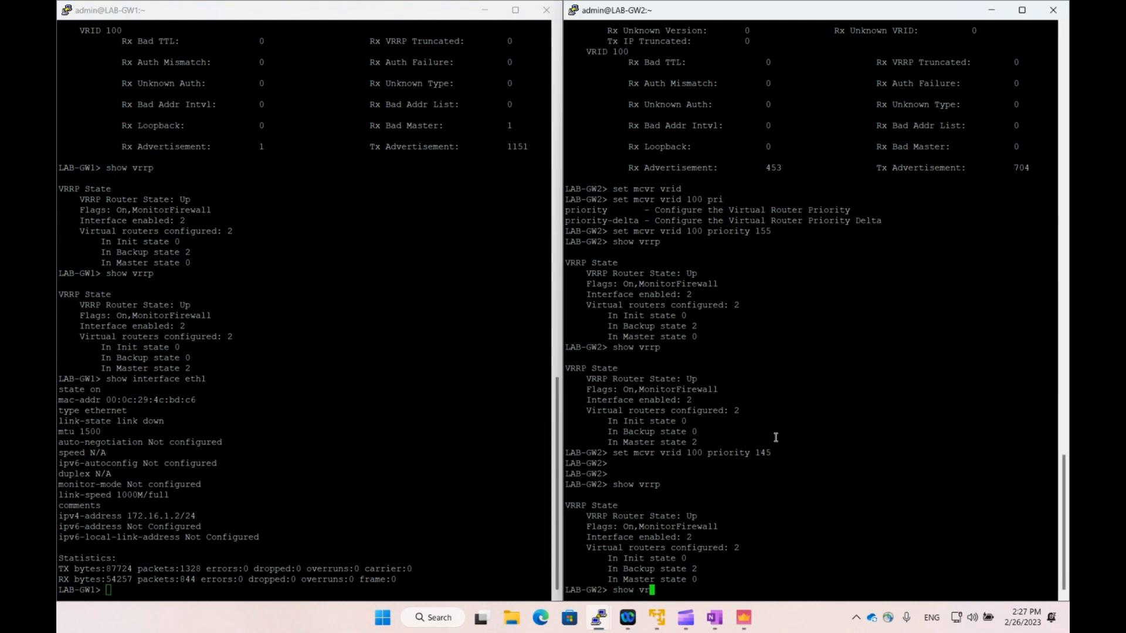
key(Return)
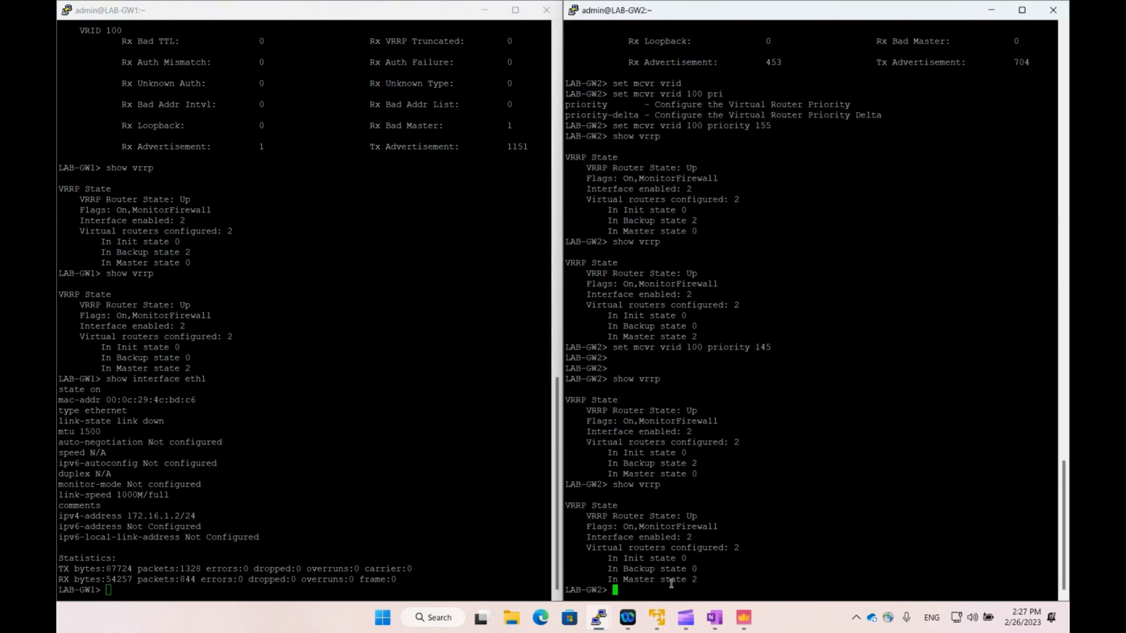
drag(667, 581, 609, 581)
click(700, 580)
click(760, 555)
Run 'show vrrp' on LAB-GW1, which now backs up only 1 virtual router.
click(415, 522)
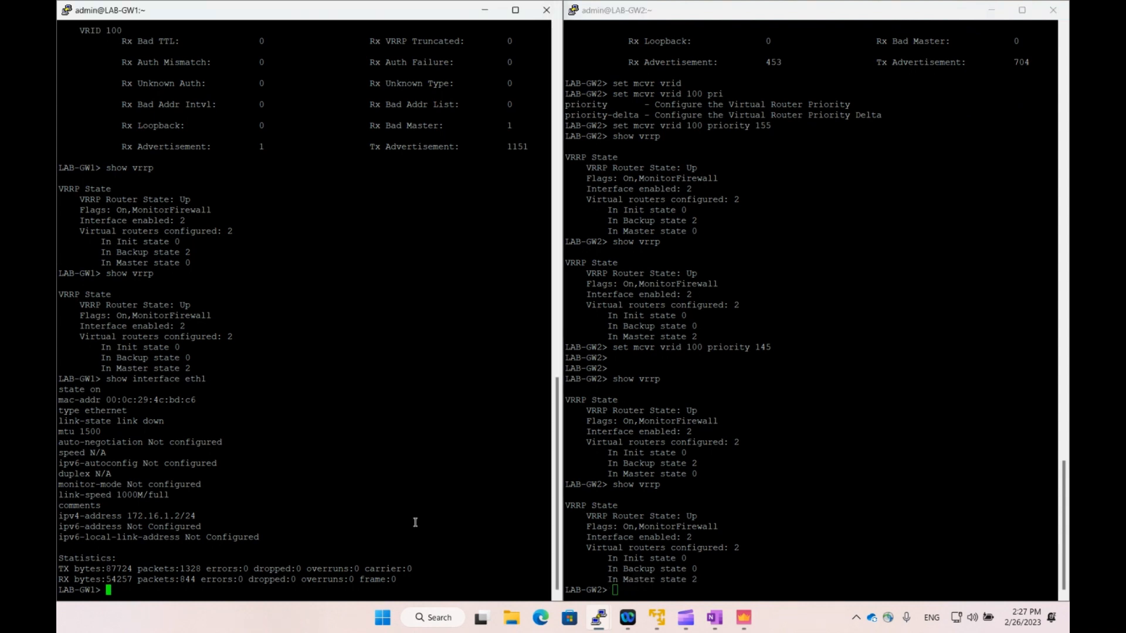
text(show vrrp)
key(Return)
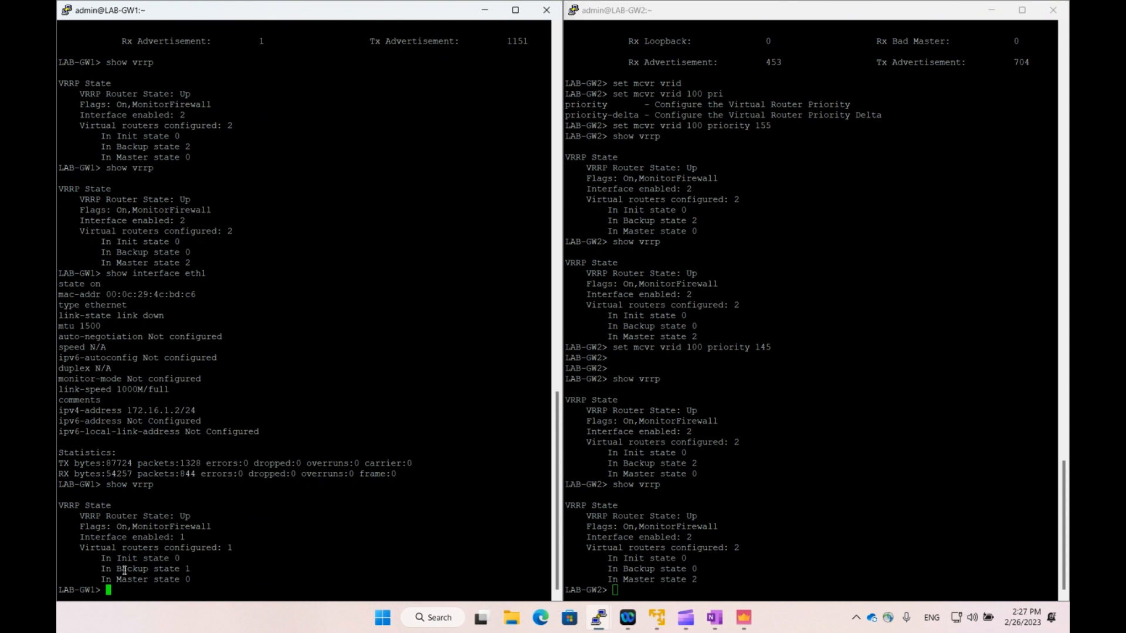
drag(102, 570, 183, 568)
click(193, 581)
click(187, 581)
Reconnect LAB-GW1's network adapter in VMware Player and return to the GW1 terminal.
mouse_move(657, 621)
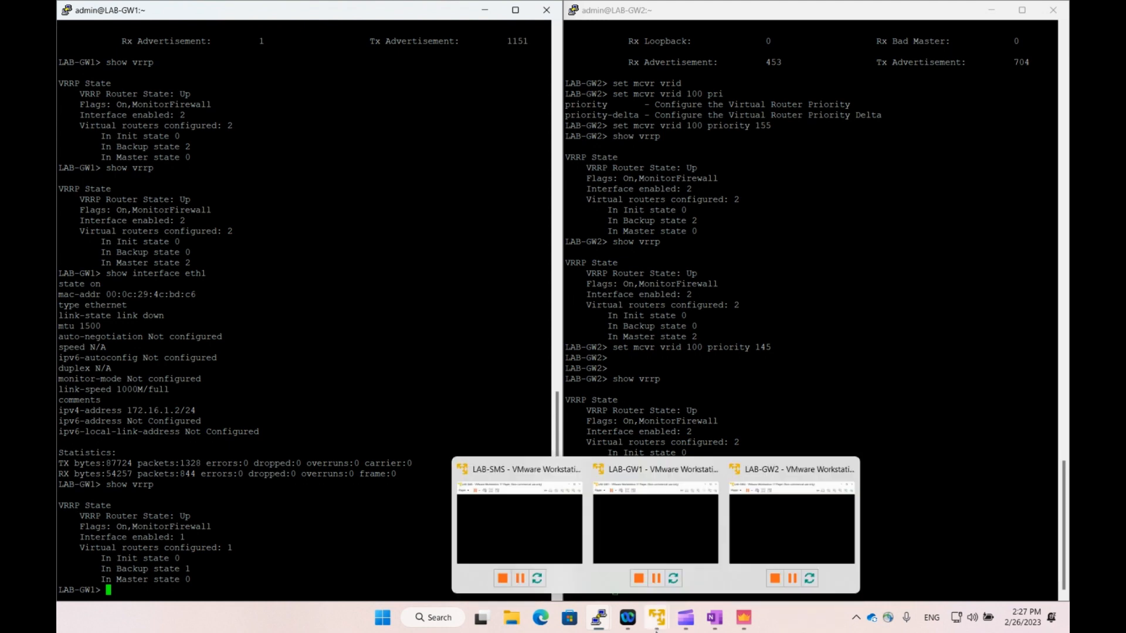
click(655, 492)
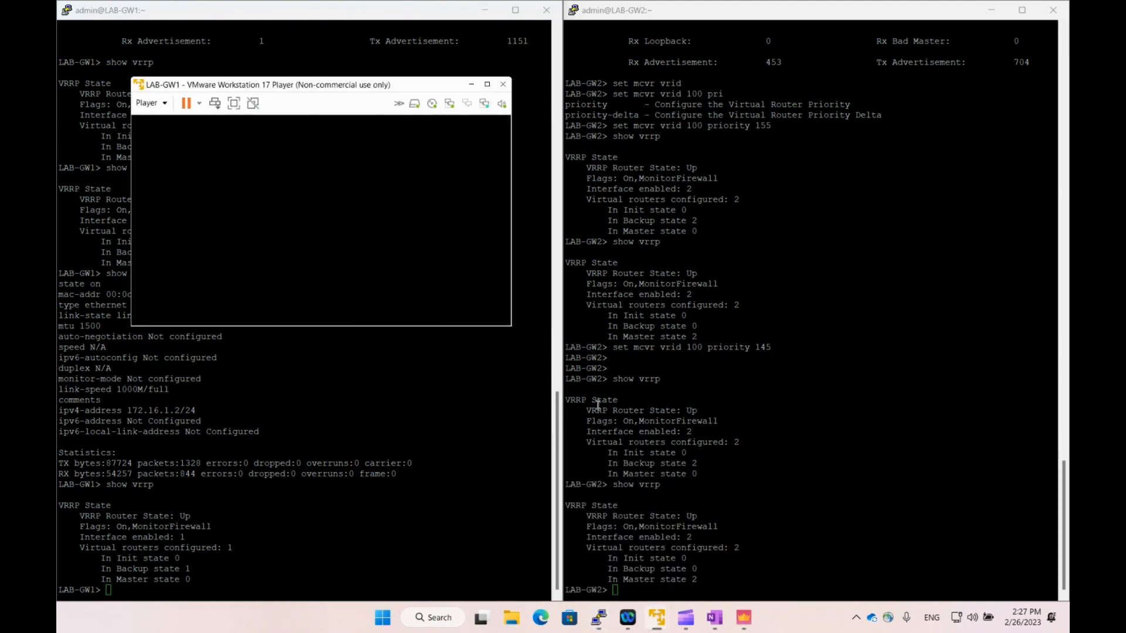
click(471, 105)
click(507, 114)
click(325, 427)
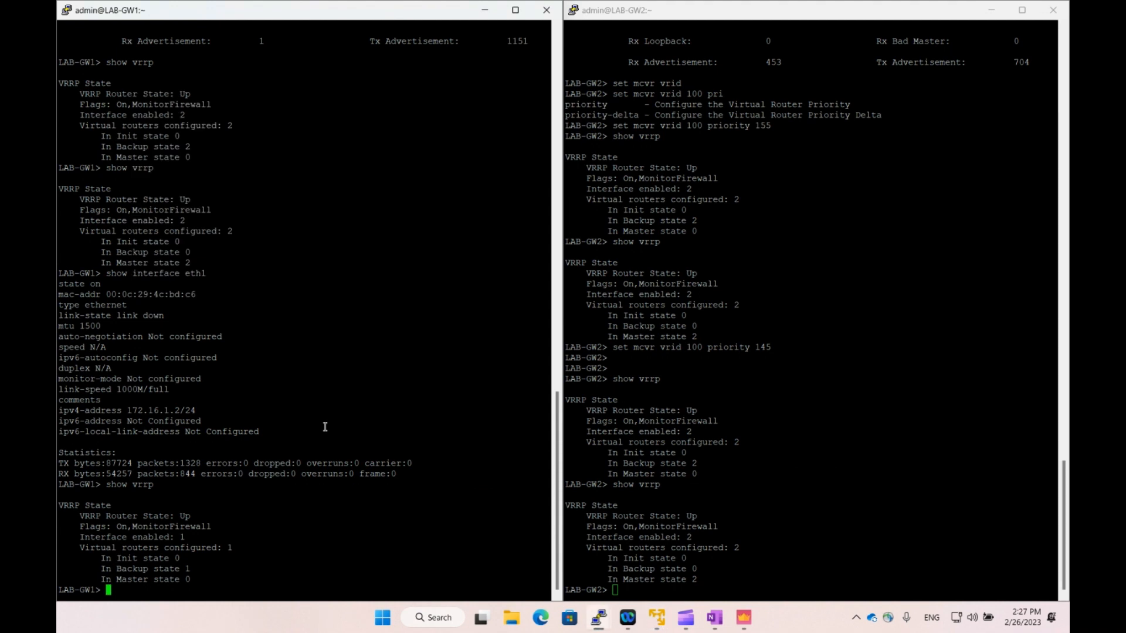
Verify with 'show vrrp' that LAB-GW1 is Master and LAB-GW2 Backup for 2 routers.
text(show vrrp)
key(Return)
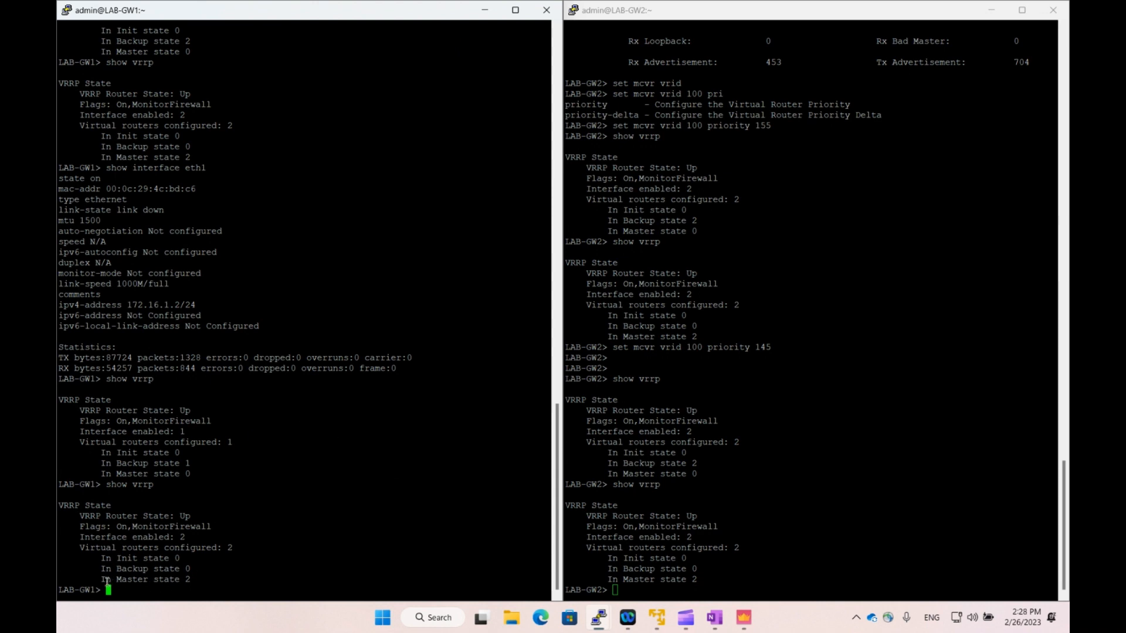
drag(101, 579, 188, 580)
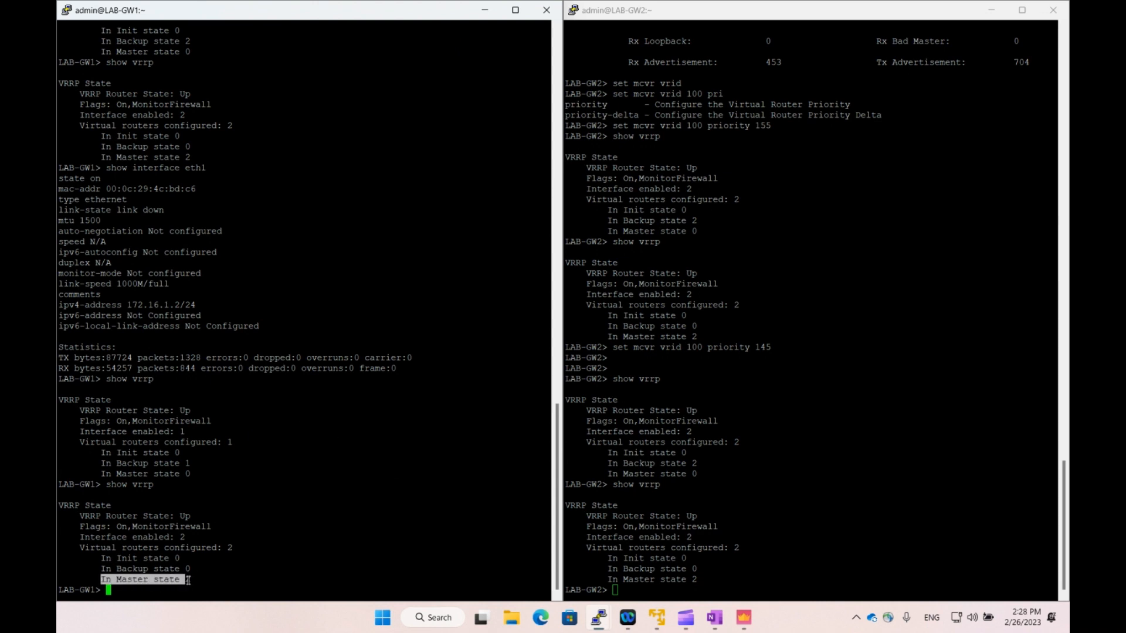
click(706, 569)
key(Up)
key(Return)
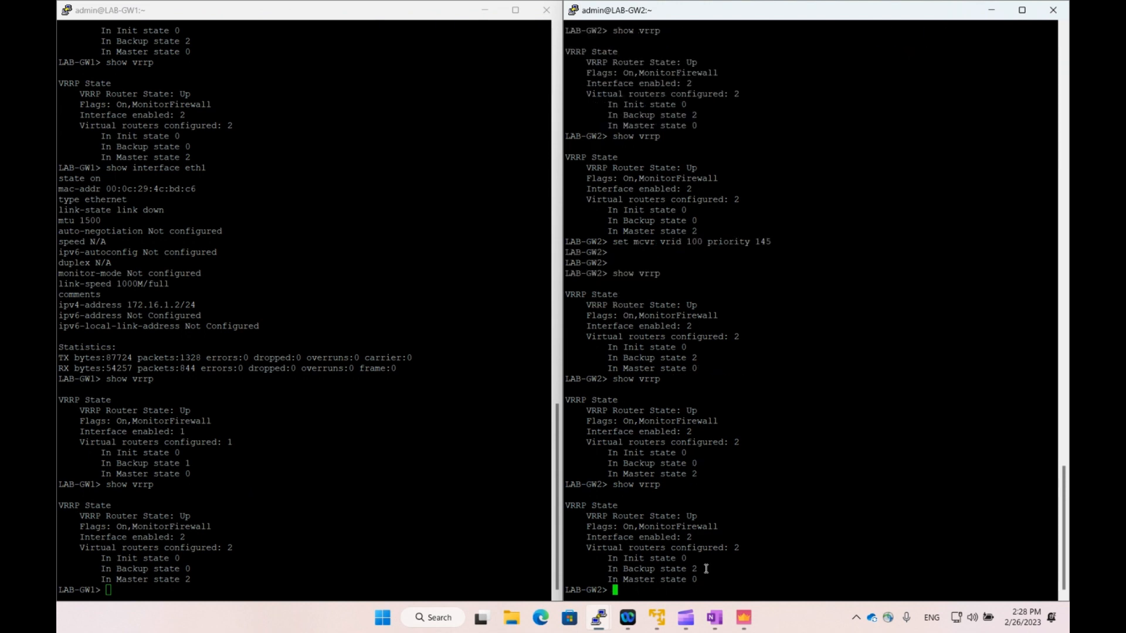
drag(612, 569, 694, 569)
click(733, 553)
Exit clish on LAB-GW1 back to the Expert shell.
click(375, 434)
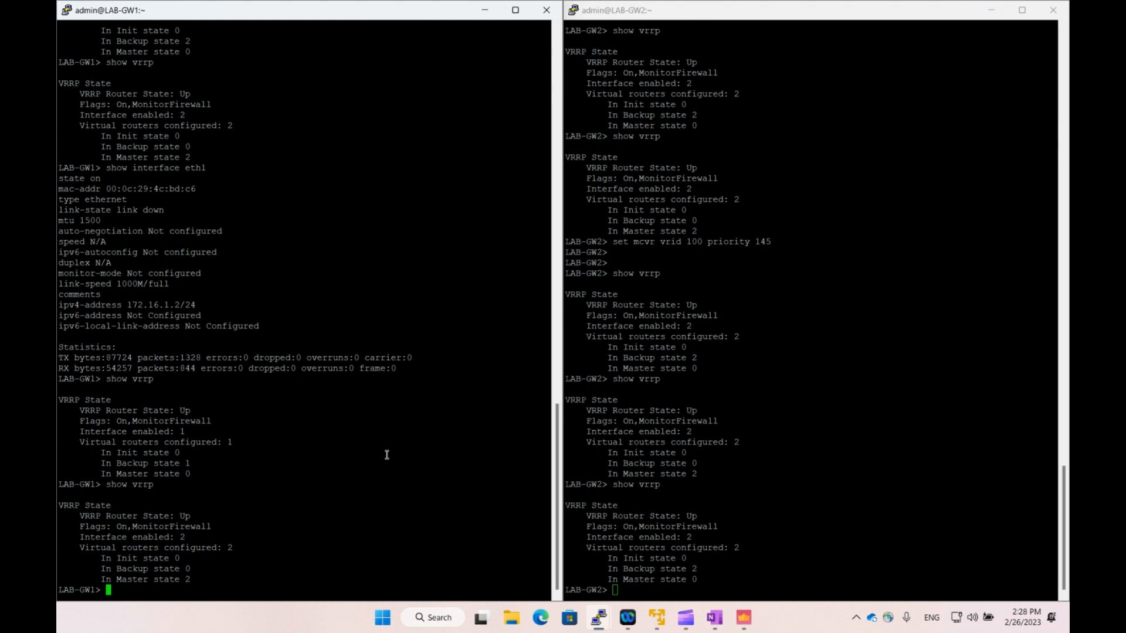
text(exit)
key(Return)
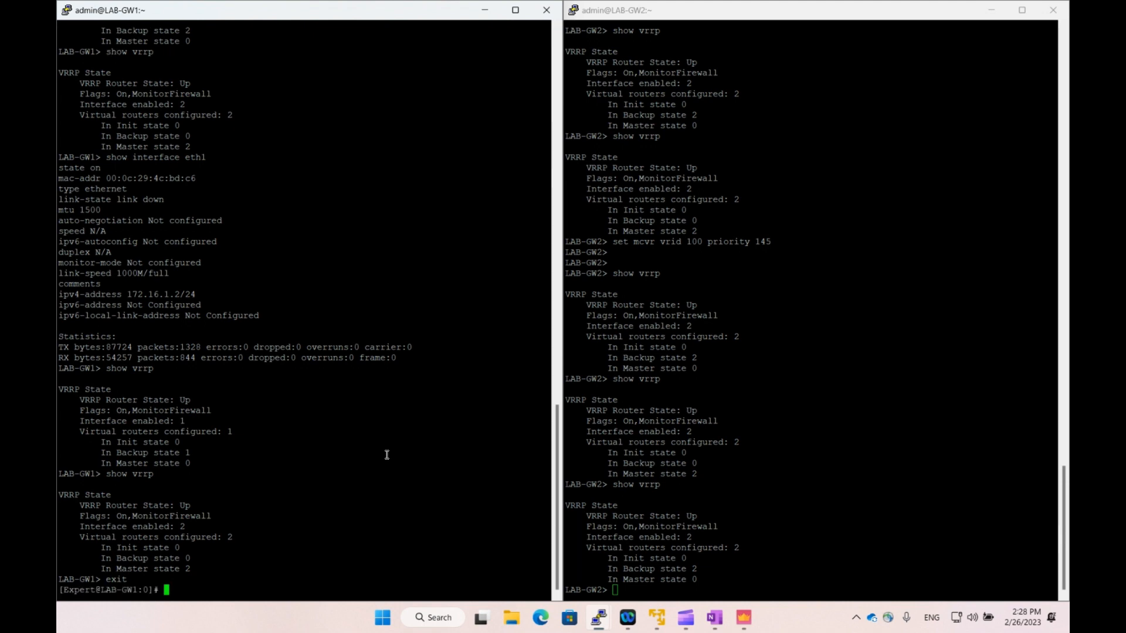
Exit clish on LAB-GW2 to the Expert shell.
click(739, 461)
text(exit)
key(Return)
Run 'cat /var/log/routed_messages | grep VRID' on LAB-GW1 in a maximized window.
click(302, 483)
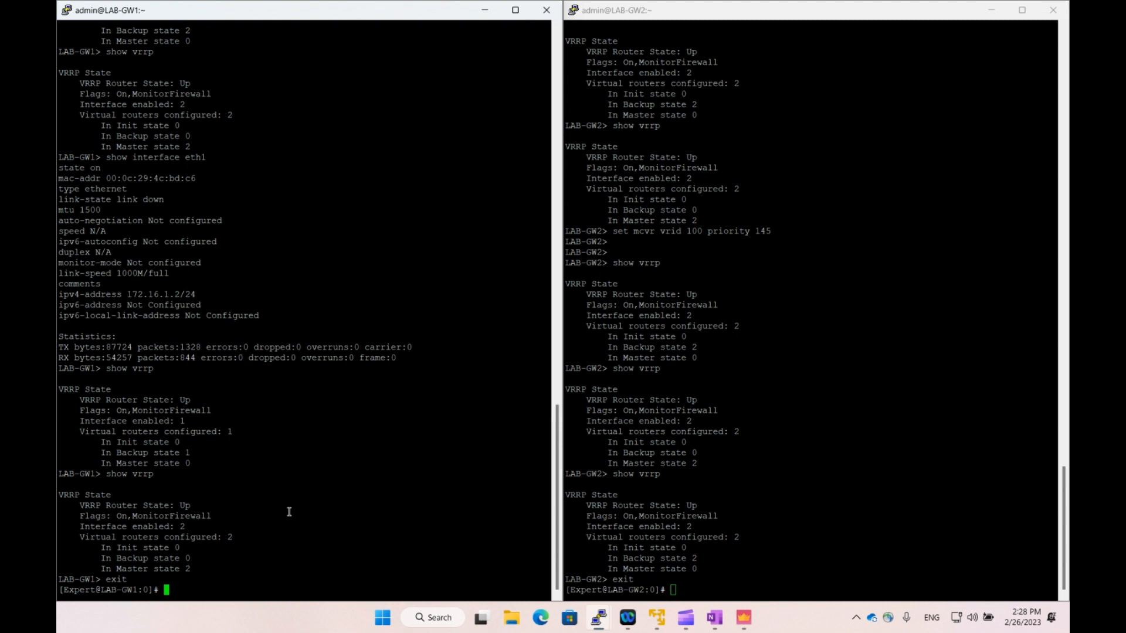
text(cat /var/log/routed_)
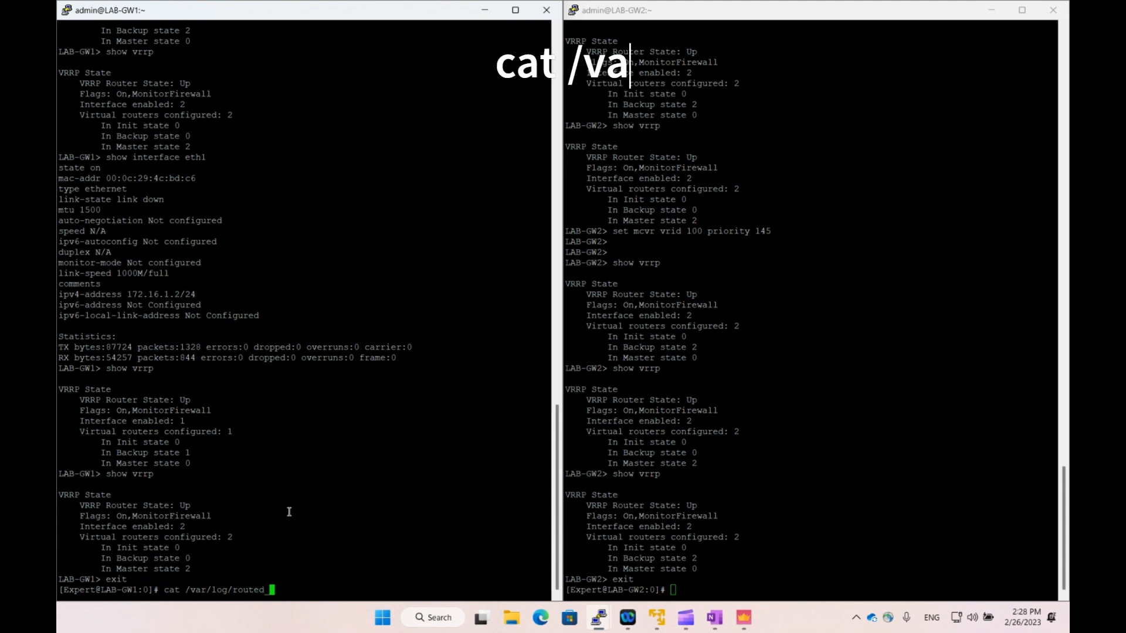
text(messages )
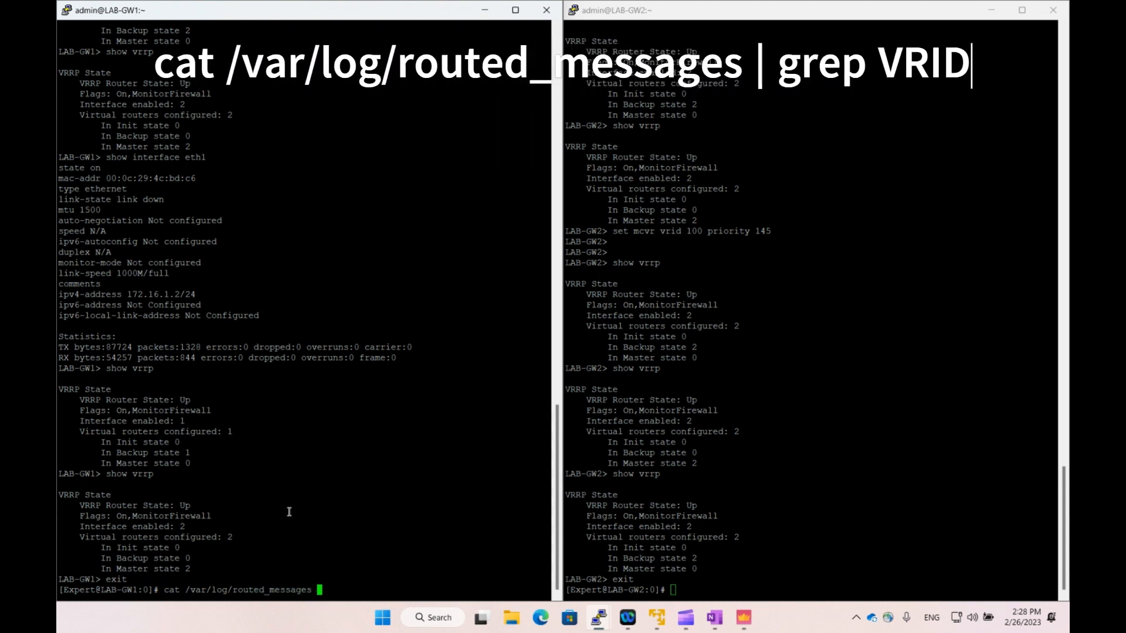
text(| grep VRID)
click(516, 10)
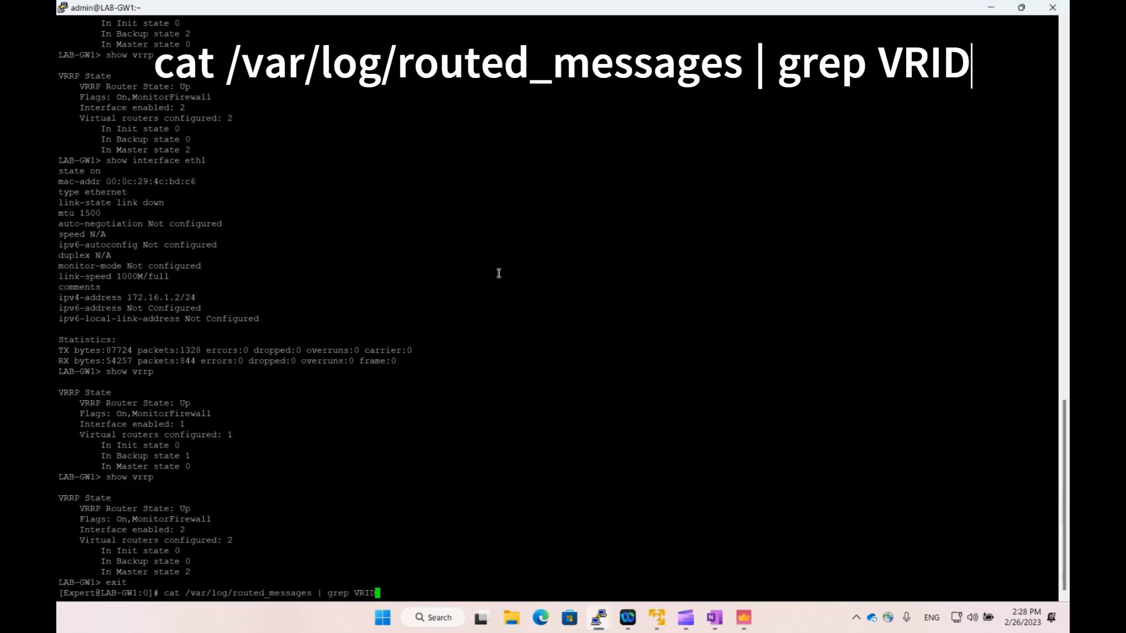
key(Return)
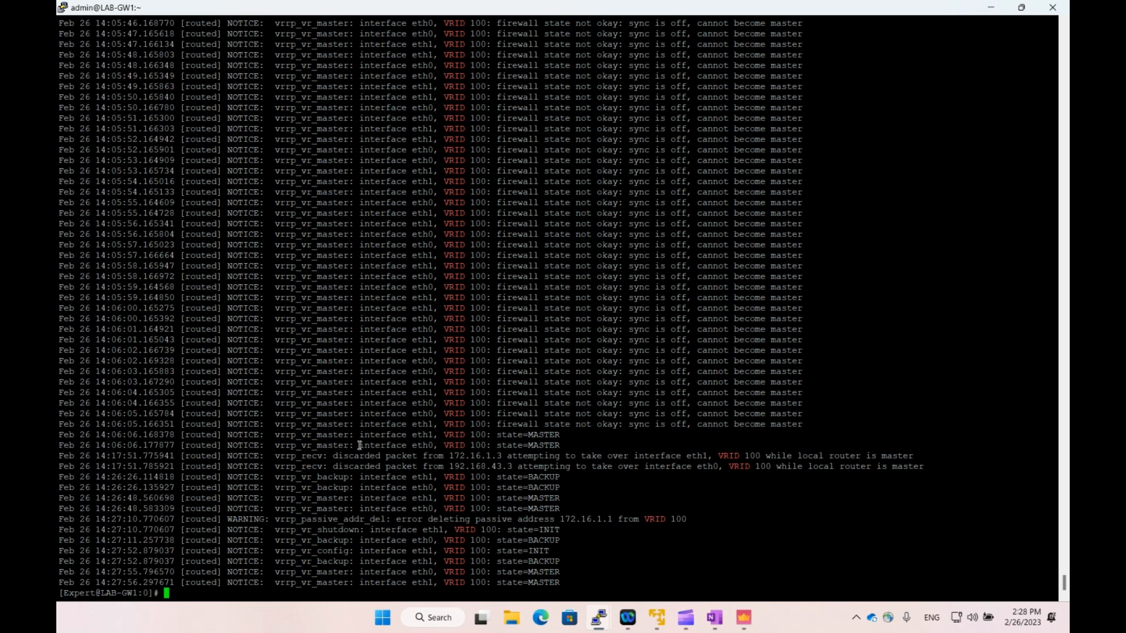
scroll(359, 445, up, 9)
scroll(359, 445, down, 9)
drag(340, 456, 837, 456)
click(810, 465)
drag(568, 491, 58, 478)
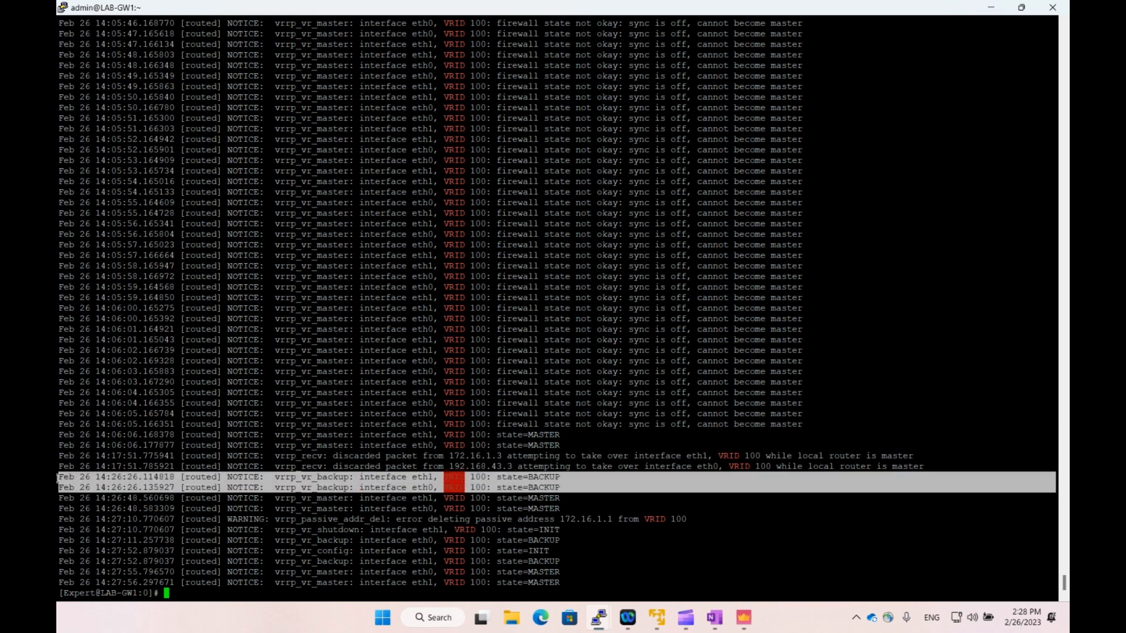
click(579, 472)
drag(566, 509, 57, 499)
click(465, 498)
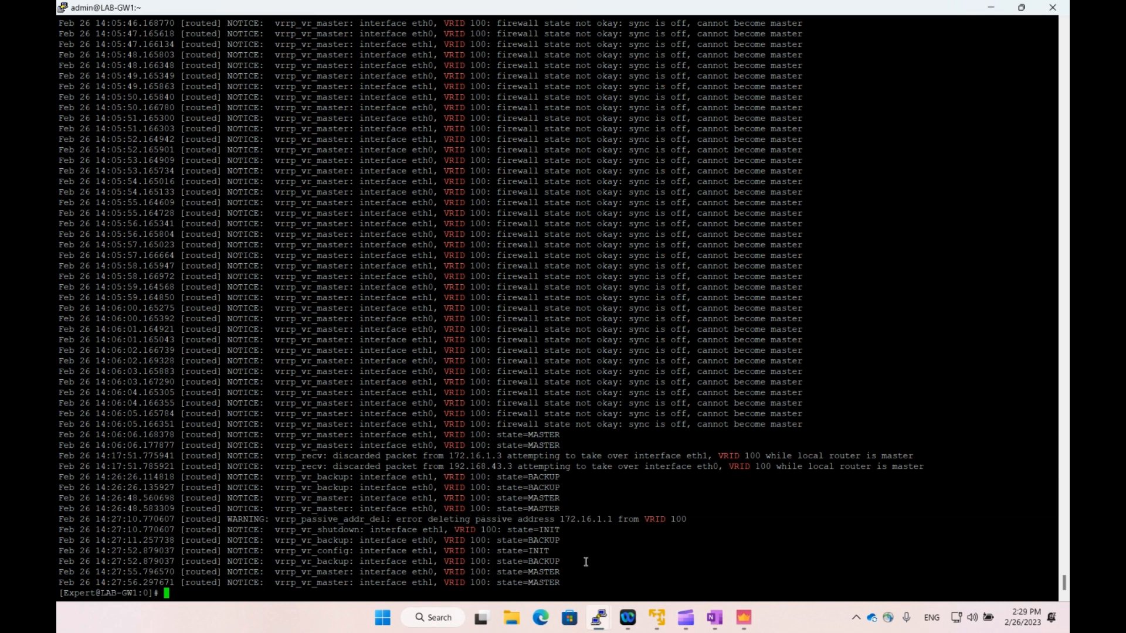
drag(563, 582, 61, 530)
click(510, 530)
double_click(544, 530)
click(539, 552)
triple_click(541, 572)
click(510, 574)
Run 'cat /var/log/messages | grep NIC' on LAB-GW1, reviewing eth1 down and 14:27:52 link-up entries.
text(cat /var/log/messages | )
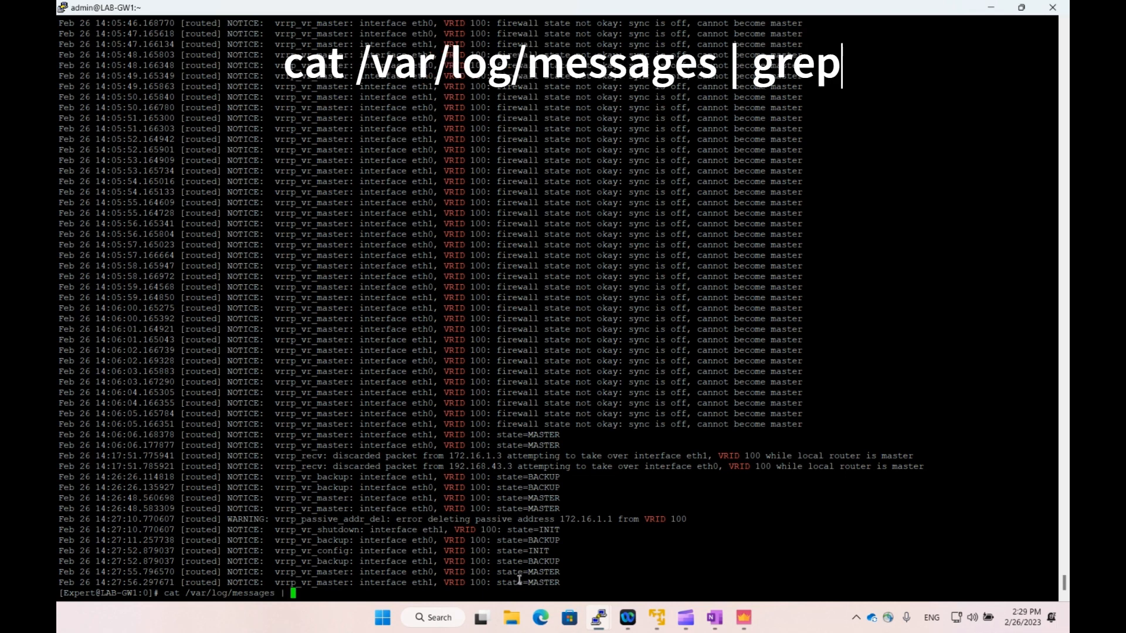
text(grep NIC)
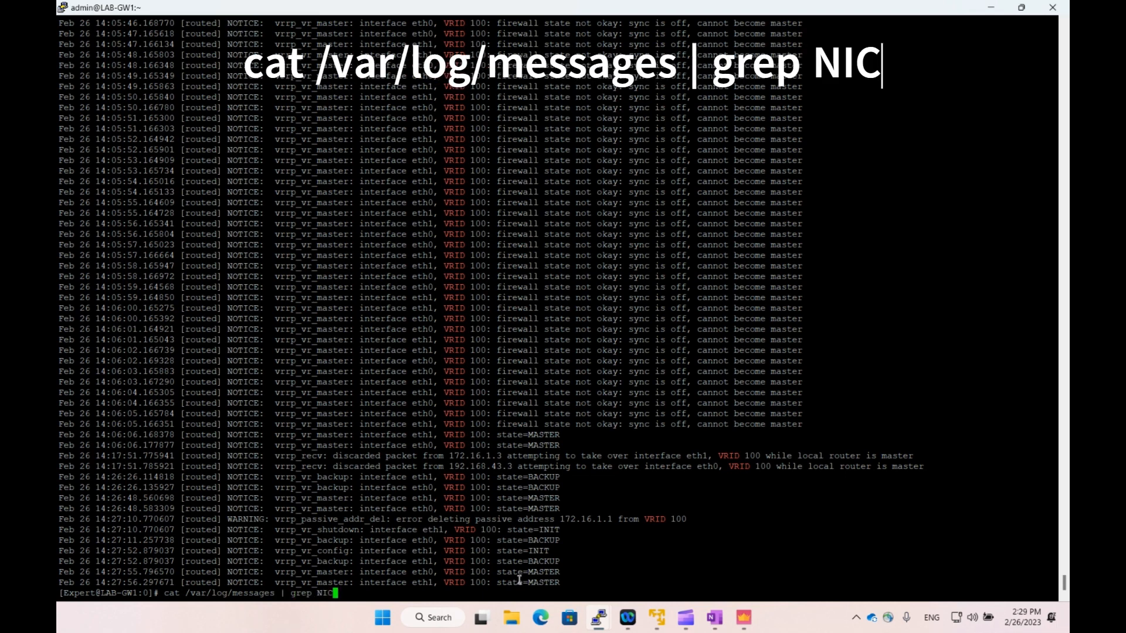
key(Return)
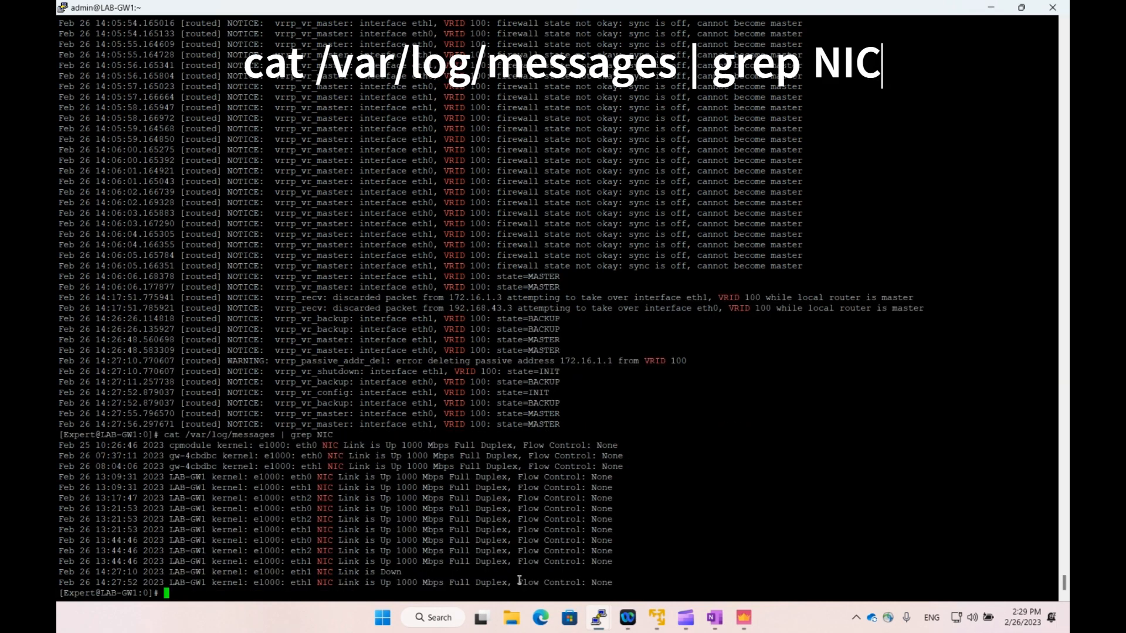
drag(401, 573, 57, 572)
click(128, 581)
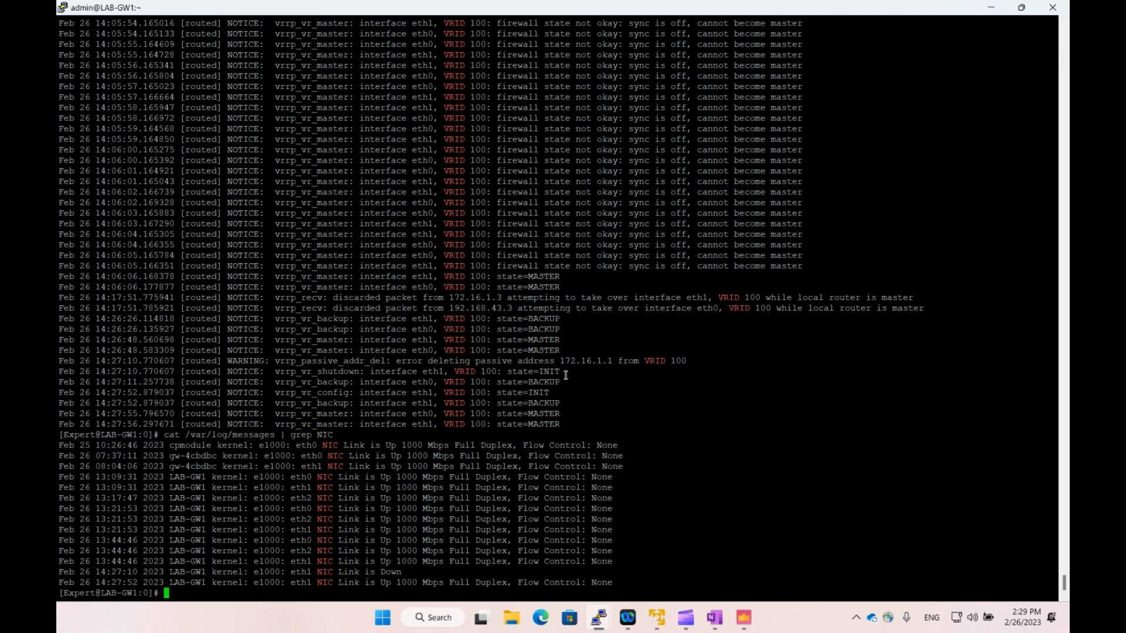
drag(566, 378, 58, 375)
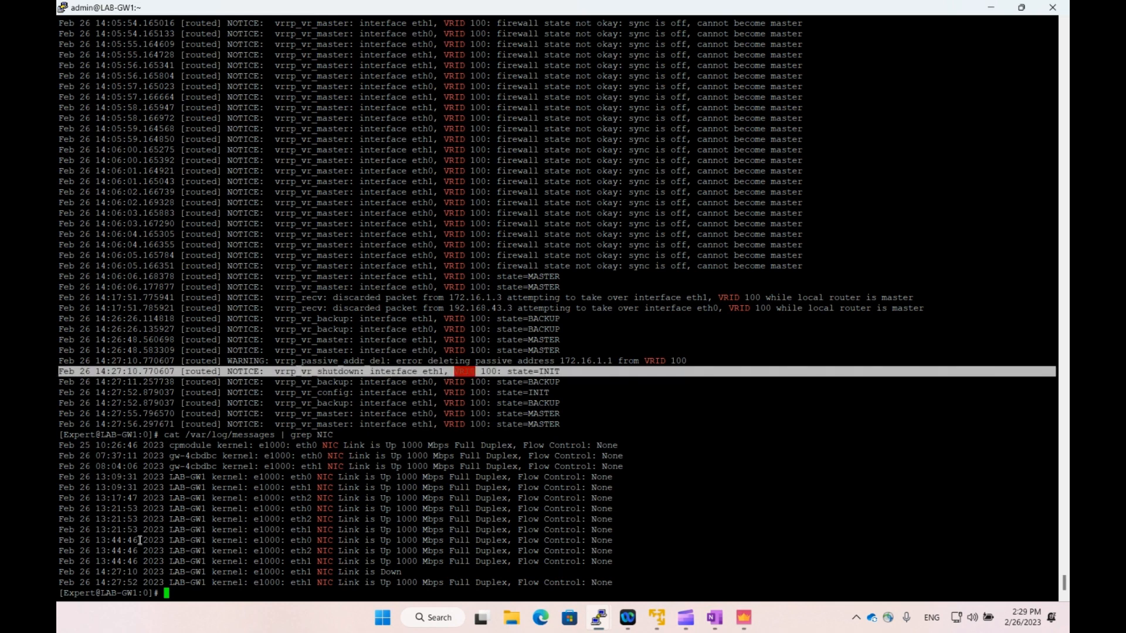
click(146, 568)
drag(628, 587, 57, 583)
click(221, 580)
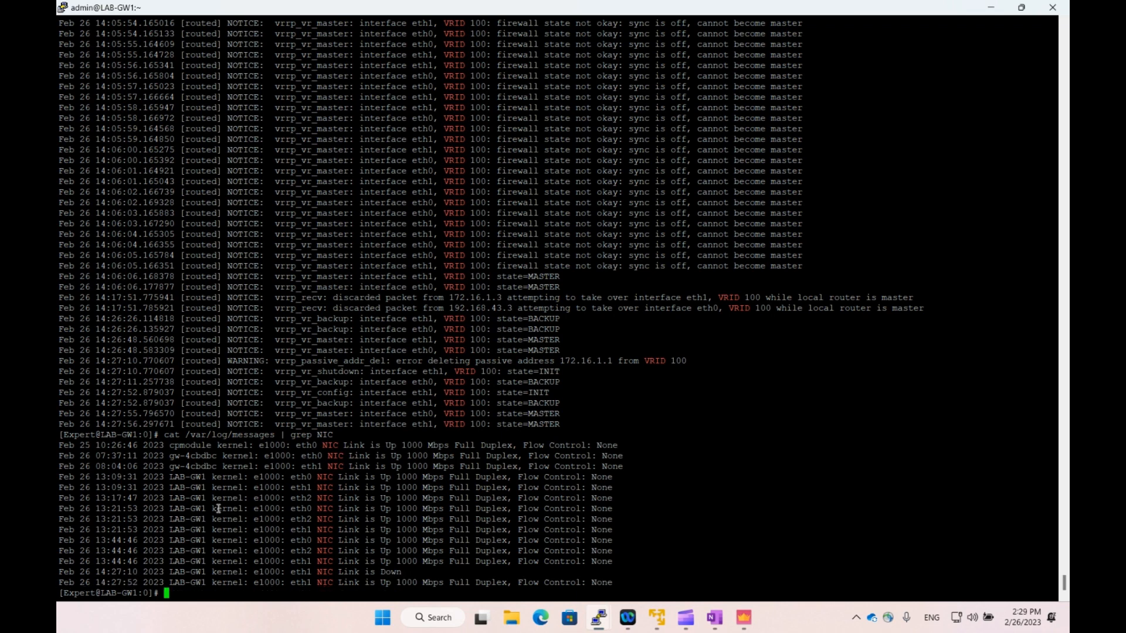
drag(103, 581, 152, 581)
click(156, 404)
drag(566, 409, 57, 404)
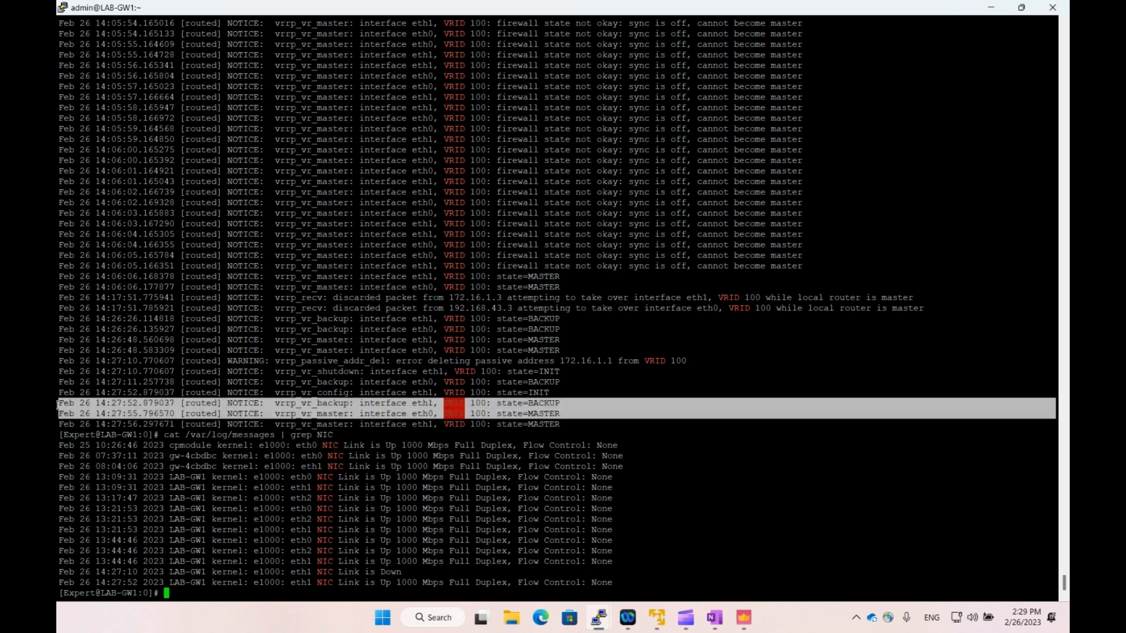
click(166, 422)
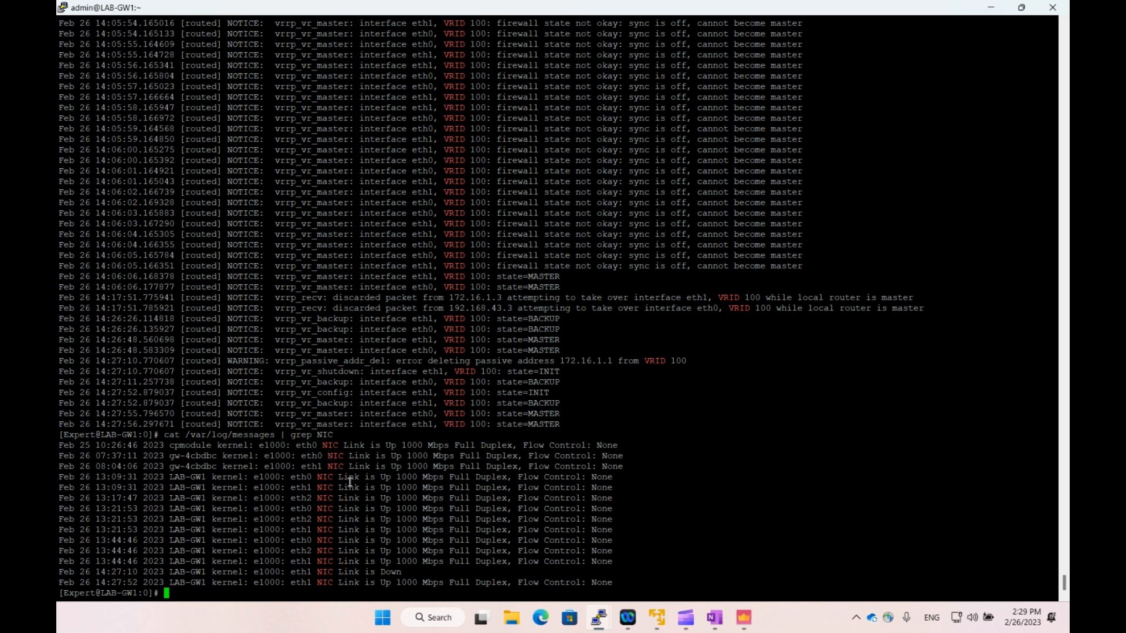
Type 'exit' to close both the GW1 and GW2 sessions.
text(exit)
key(Return)
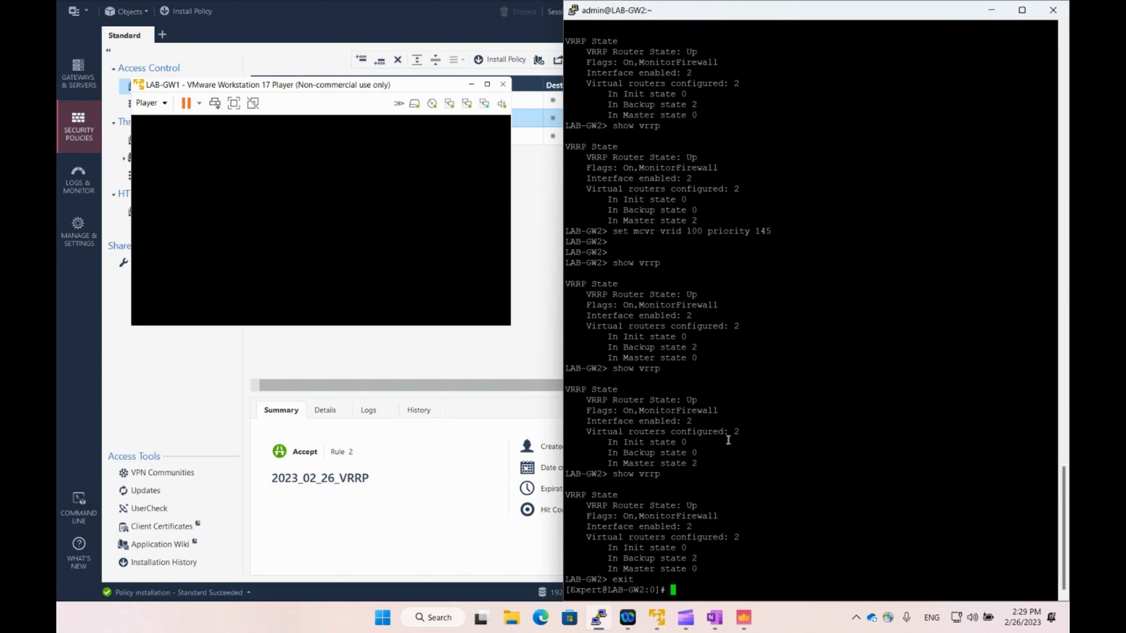
text(exit)
key(Return)
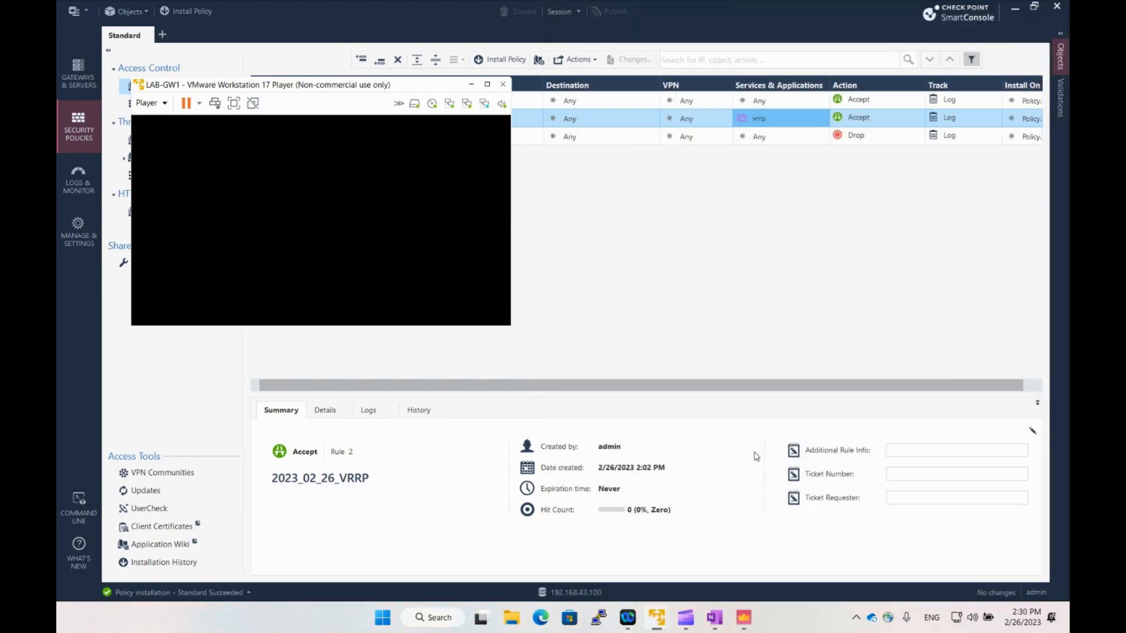